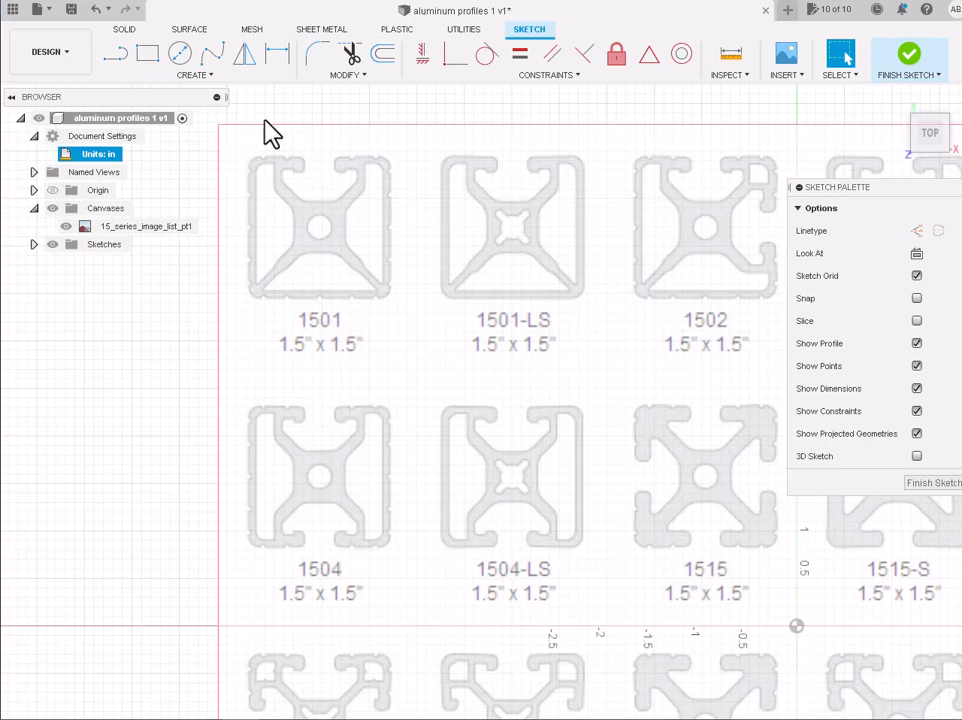
# - Sketch a vertical guide line along profile 1501's left outer edge, extending past its top and bottom corners
pyautogui.scroll(2, 270, 133)
pyautogui.scroll(5, 275, 152)
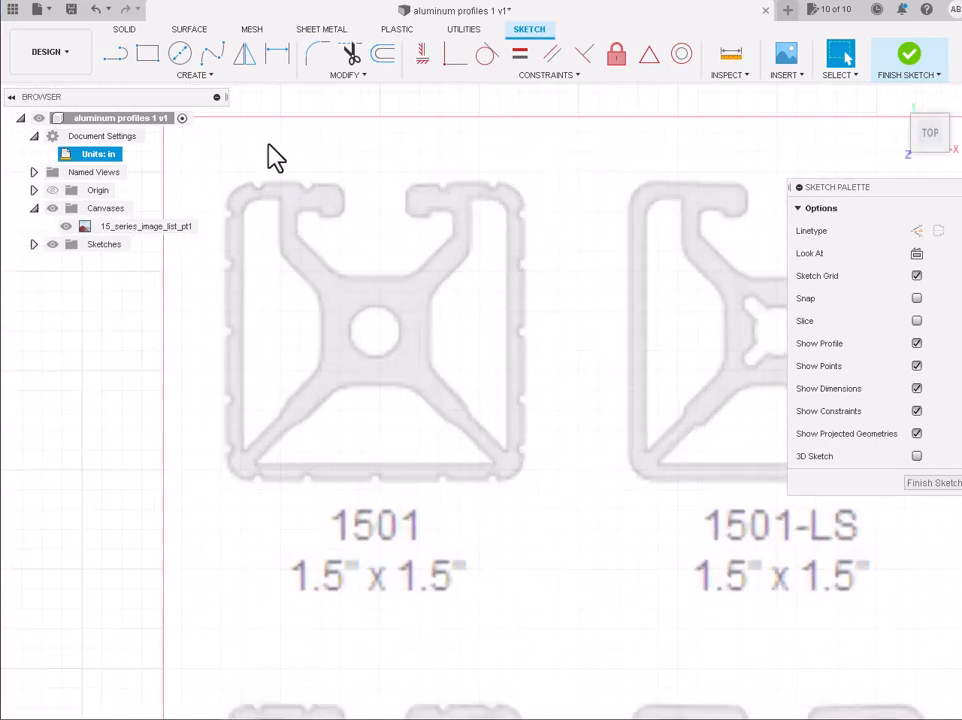
pyautogui.click(150, 57)
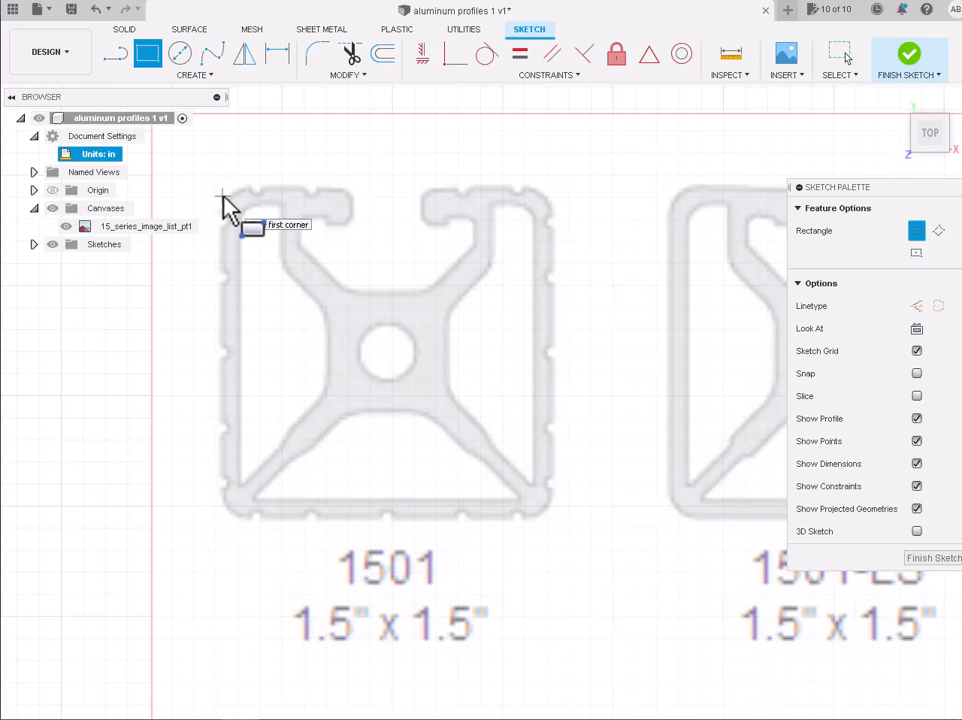
pyautogui.click(116, 54)
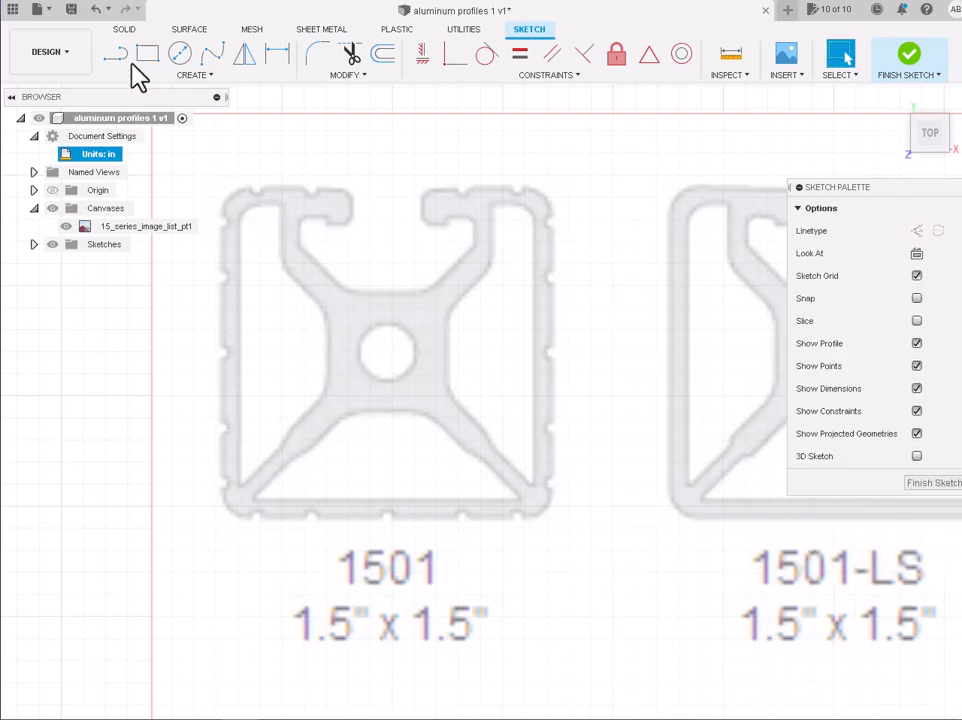
pyautogui.click(222, 343)
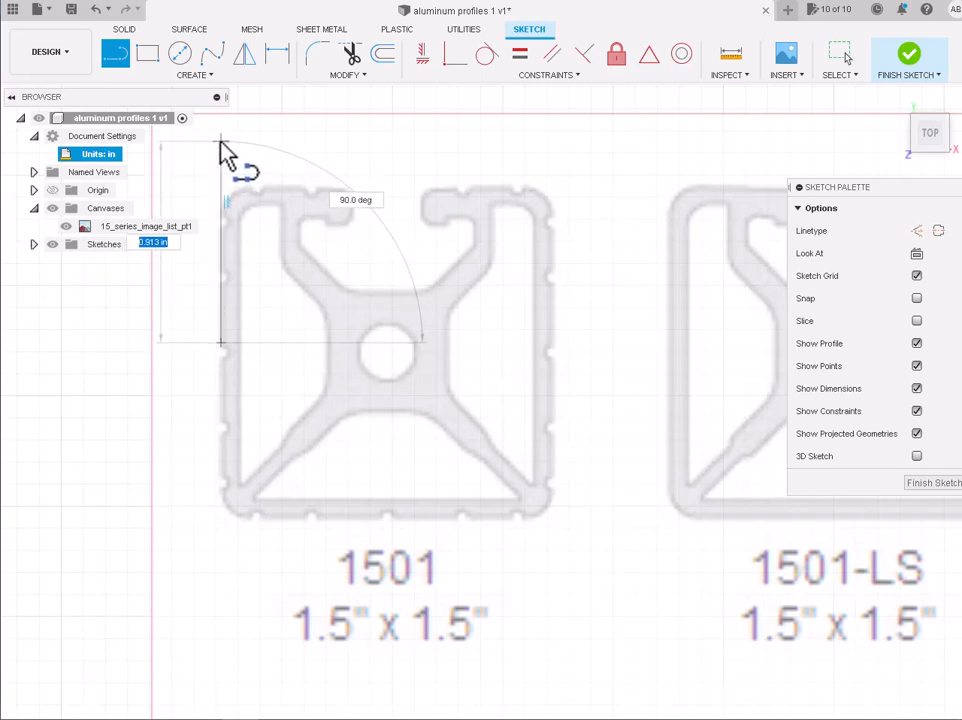
pyautogui.click(221, 141)
pyautogui.press('Escape')
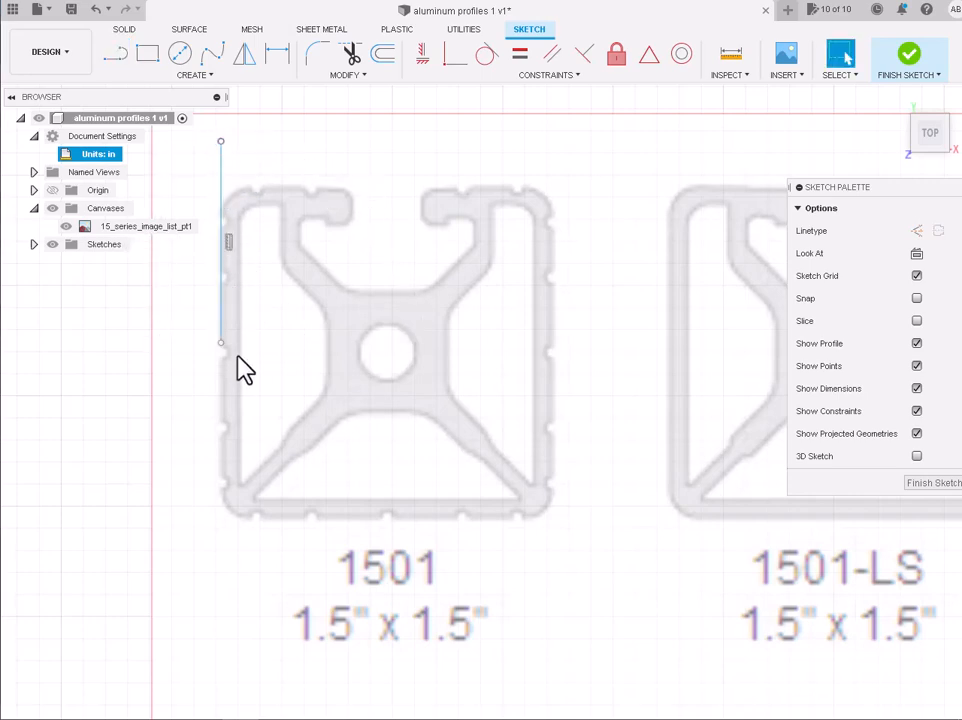
pyautogui.moveTo(221, 342)
pyautogui.mouseDown()
pyautogui.moveTo(231, 538)
pyautogui.moveTo(213, 537)
pyautogui.moveTo(213, 546)
pyautogui.moveTo(201, 530)
pyautogui.mouseUp()
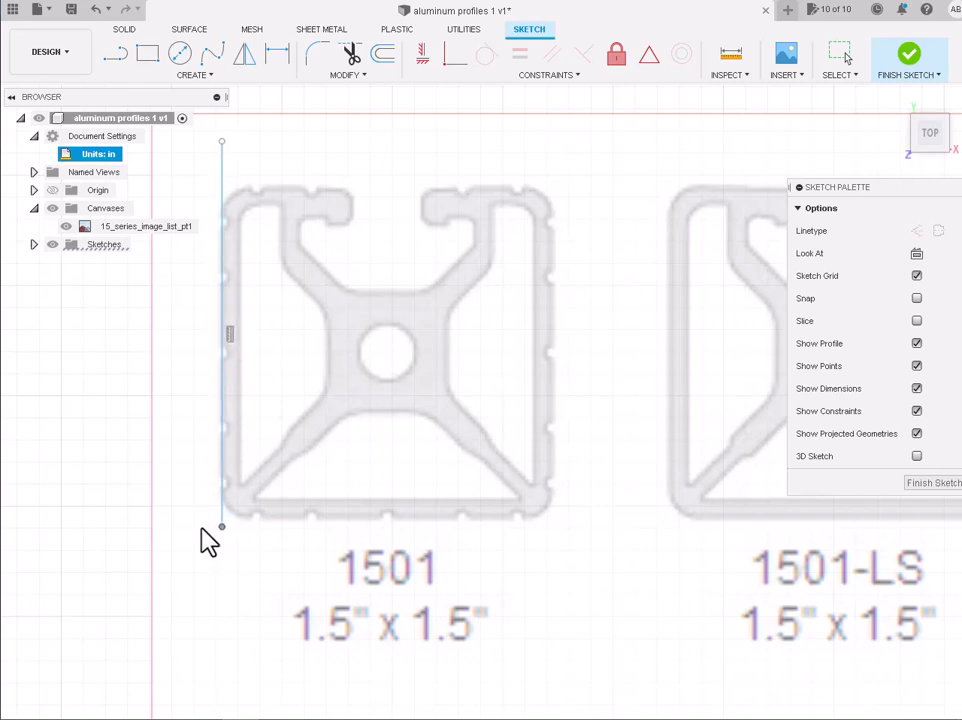
# - Sketch a horizontal guide line along profile 1501's top edge, extending past both corners and crossing the vertical guide
pyautogui.click(115, 53)
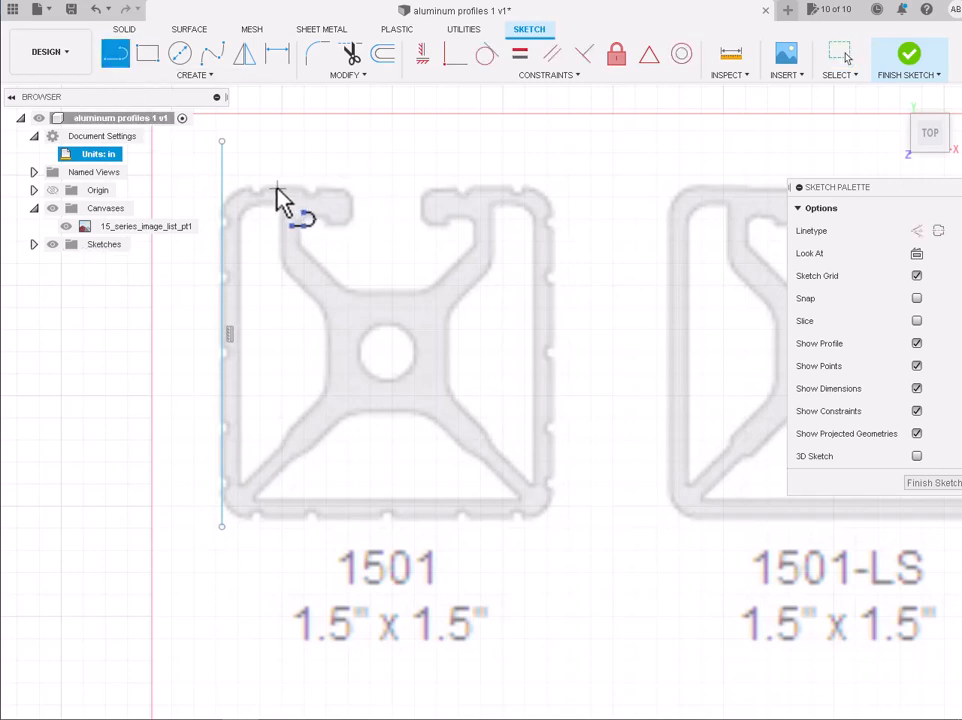
pyautogui.click(276, 188)
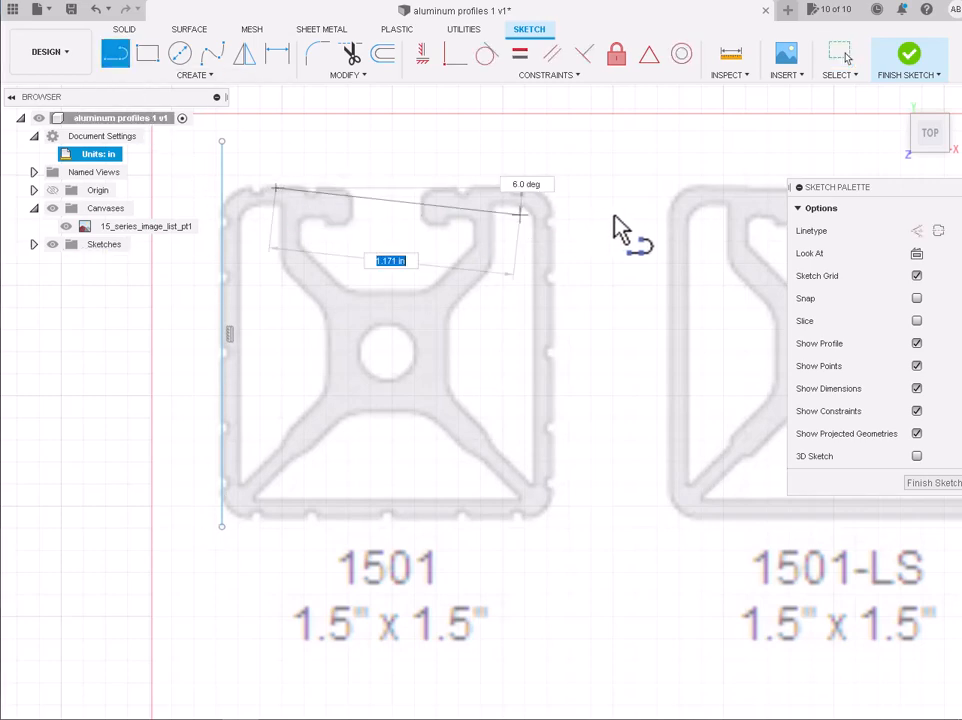
pyautogui.click(634, 188)
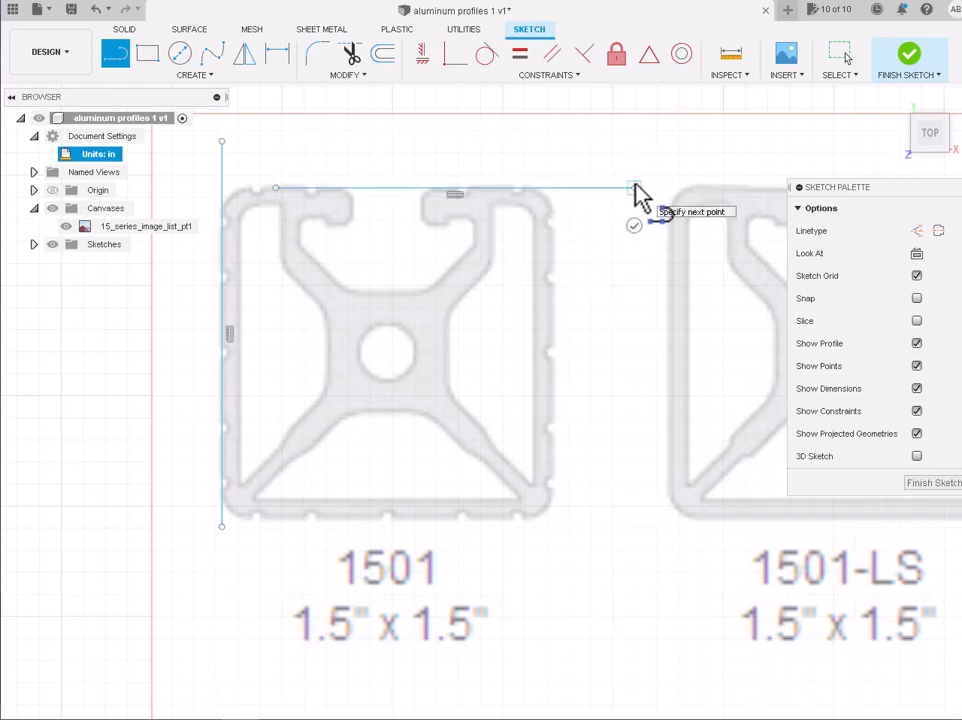
pyautogui.press('Escape')
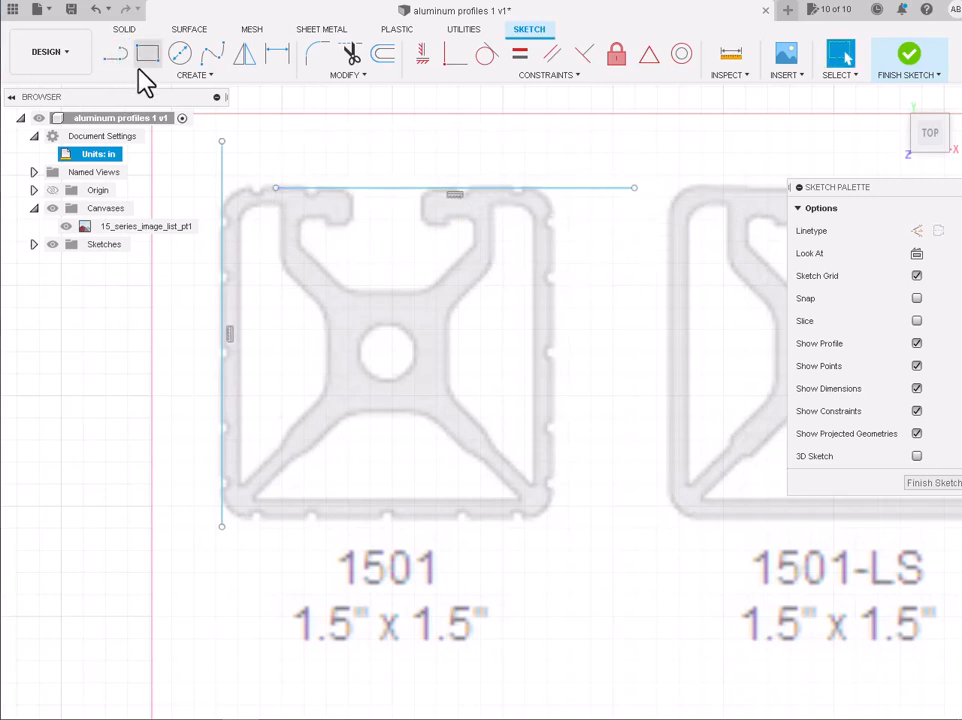
pyautogui.moveTo(276, 190); pyautogui.dragTo(205, 192)
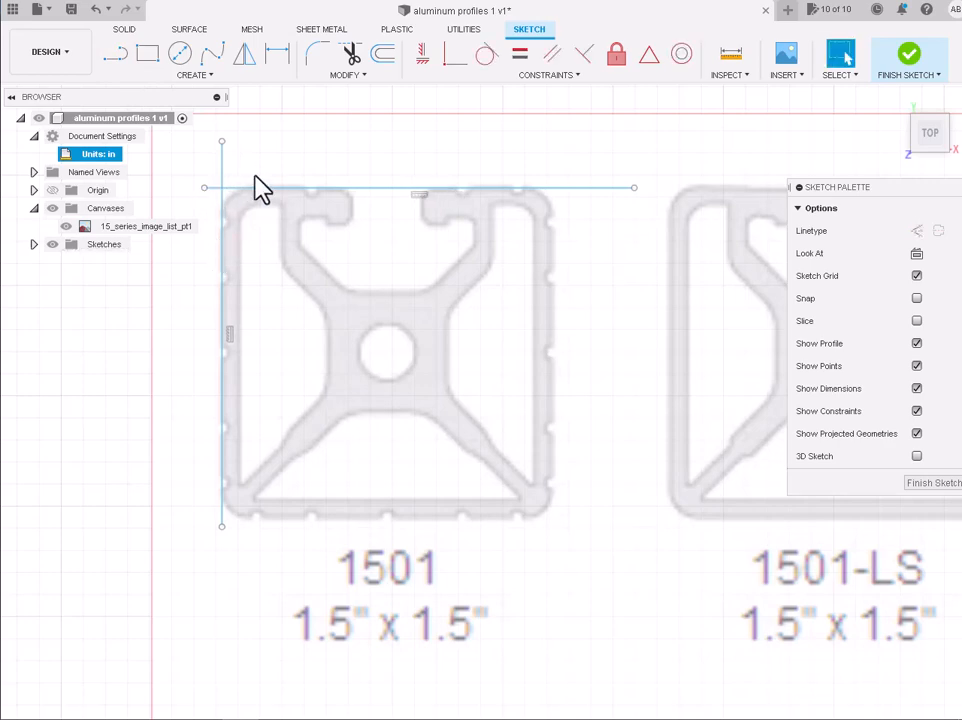
# - Convert the vertical and horizontal guide lines to construction lines
pyautogui.moveTo(259, 162); pyautogui.dragTo(212, 237)
pyautogui.press('x')
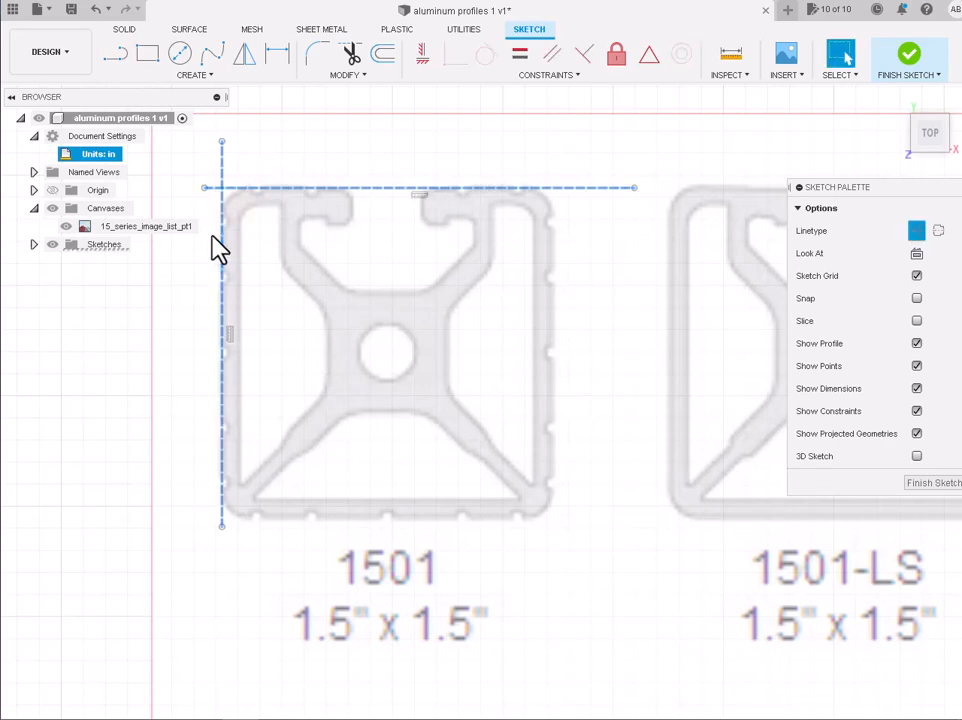
pyautogui.click(333, 155)
# - Draw a 1.5 in by 1.5 in two-point rectangle around profile 1501, starting where the two guide lines cross
pyautogui.press('r')
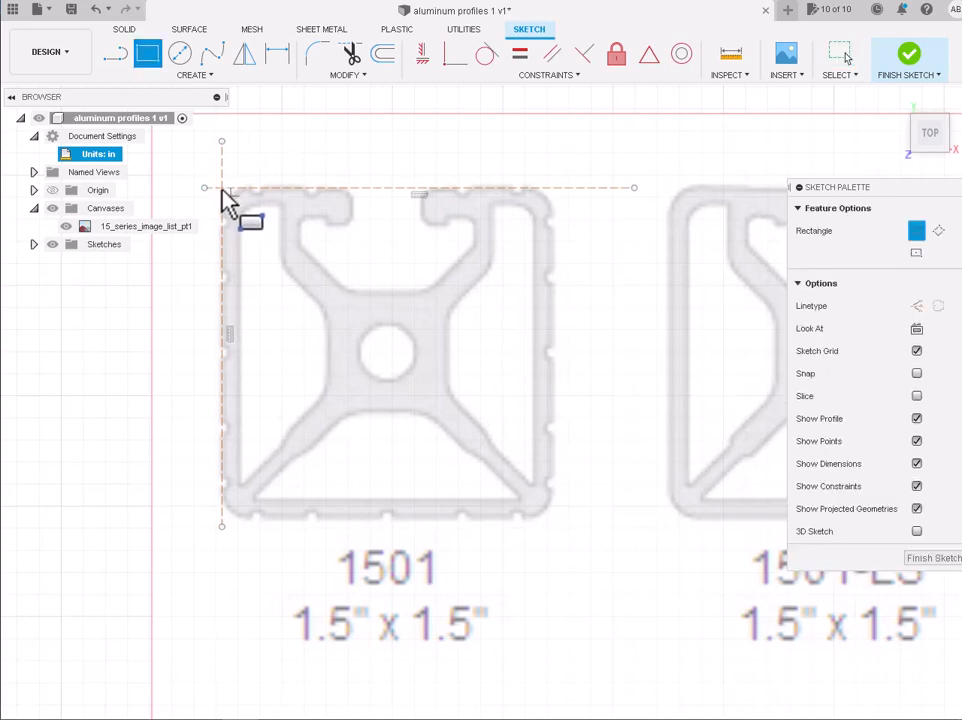
pyautogui.click(222, 141)
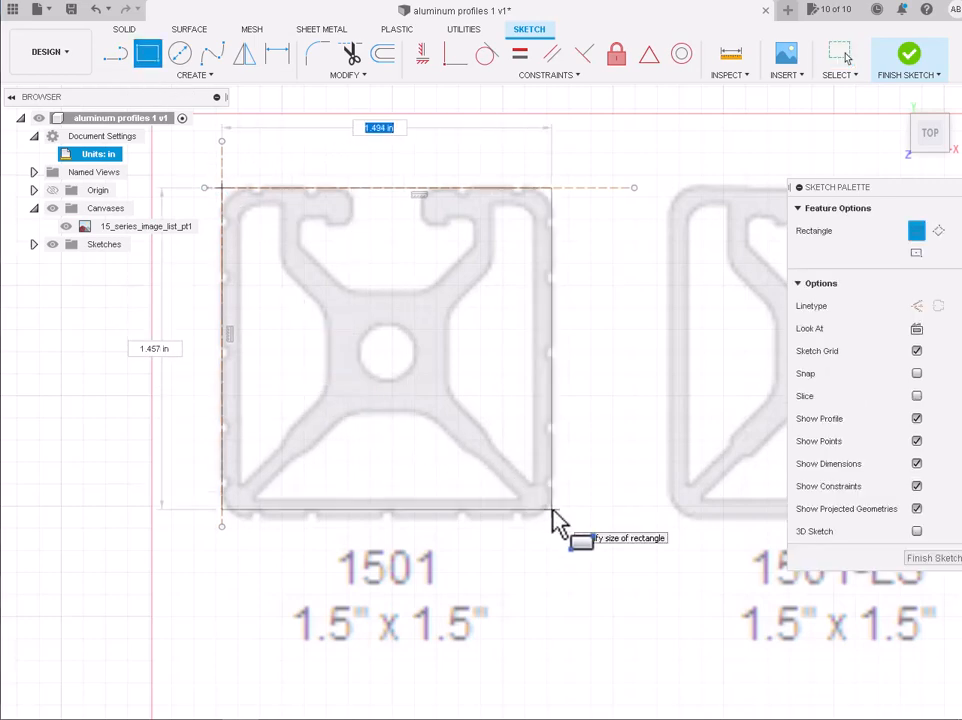
pyautogui.write('1.5')
pyautogui.press('Tab')
pyautogui.write('1.5')
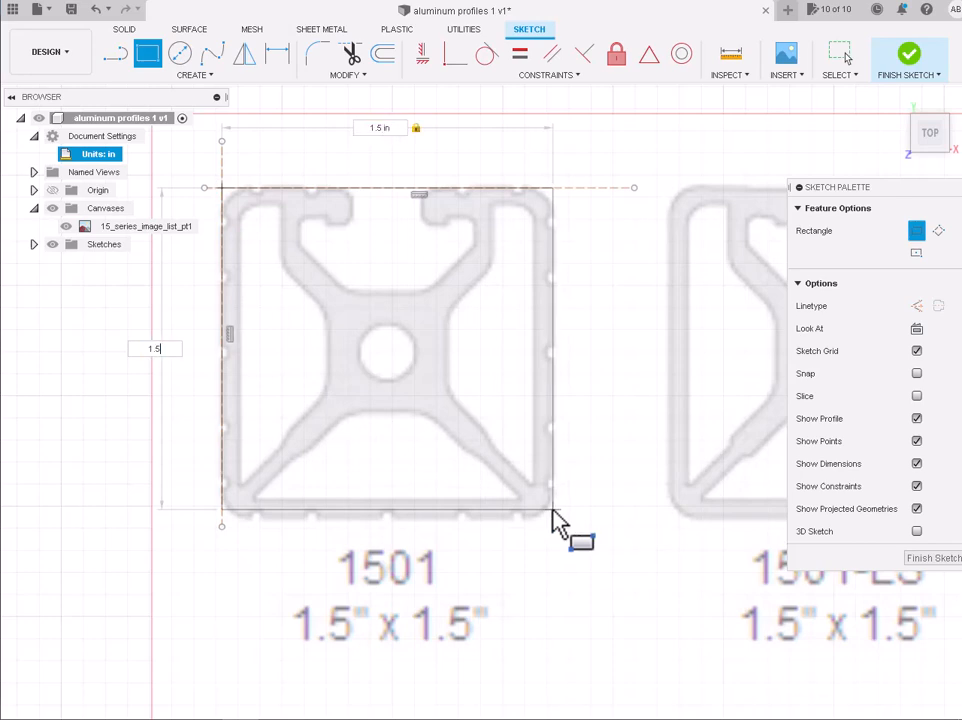
pyautogui.press('Tab')
pyautogui.press('Return')
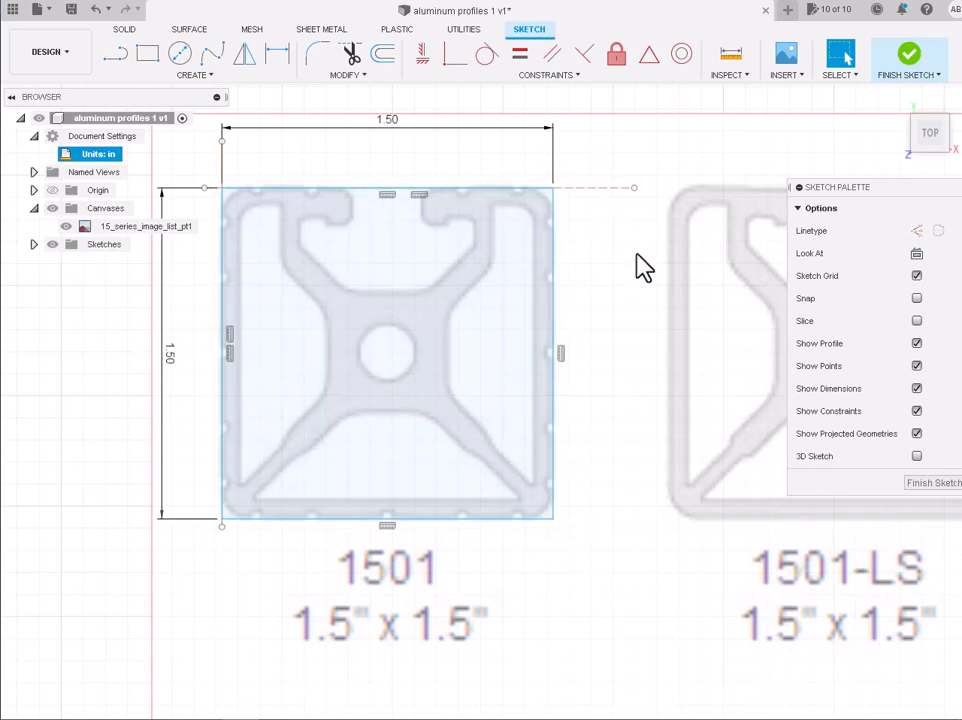
# - Delete the horizontal and vertical construction guide lines around the 1501 square
pyautogui.moveTo(682, 274); pyautogui.dragTo(603, 161)
pyautogui.press('Delete')
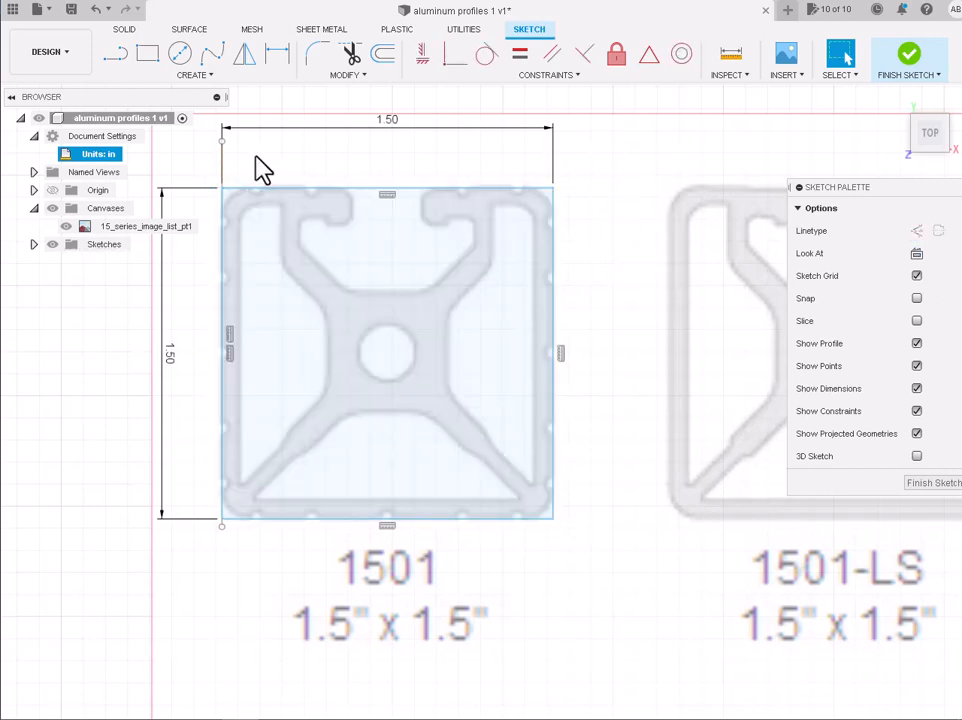
pyautogui.moveTo(256, 158); pyautogui.dragTo(194, 140)
pyautogui.press('Delete')
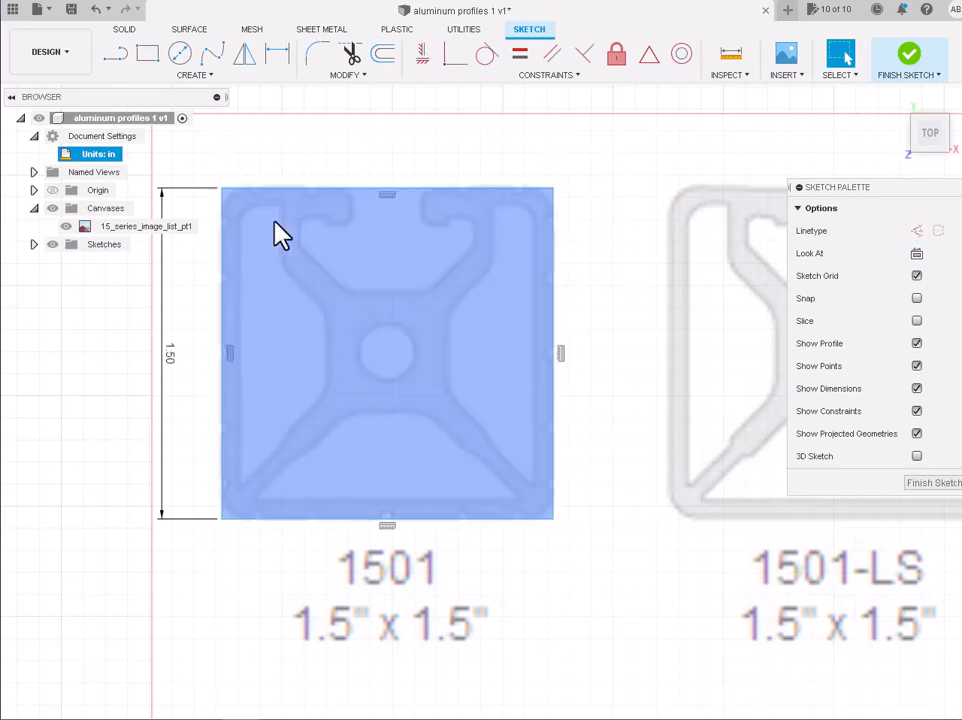
# - Draw vertical and horizontal centre lines through the square, joining the midpoints of its opposite sides
pyautogui.scroll(1, 408, 414)
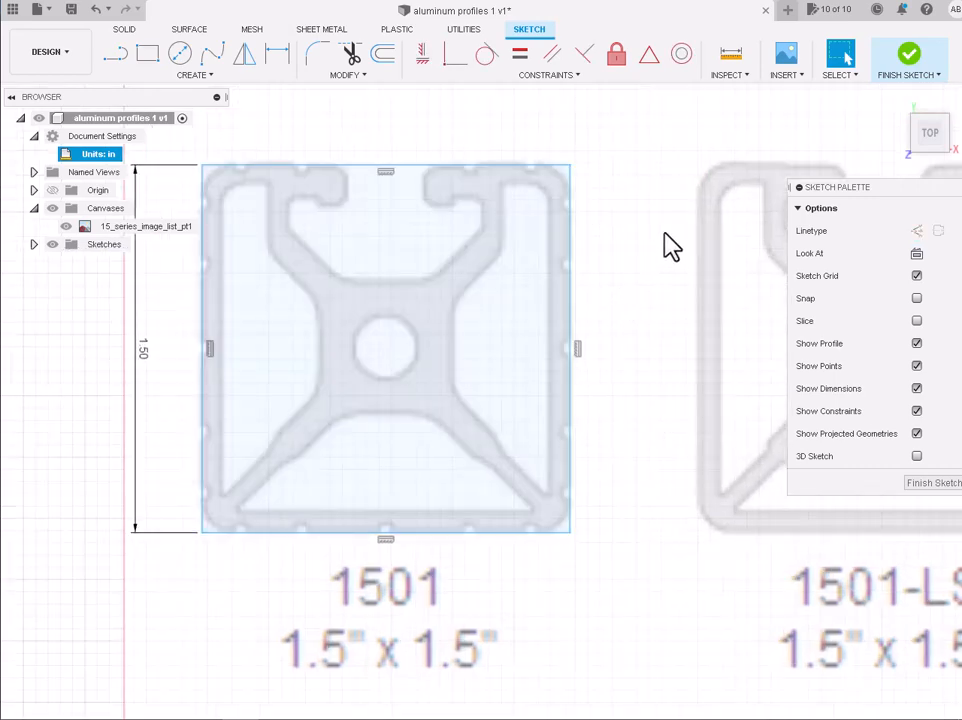
pyautogui.click(114, 55)
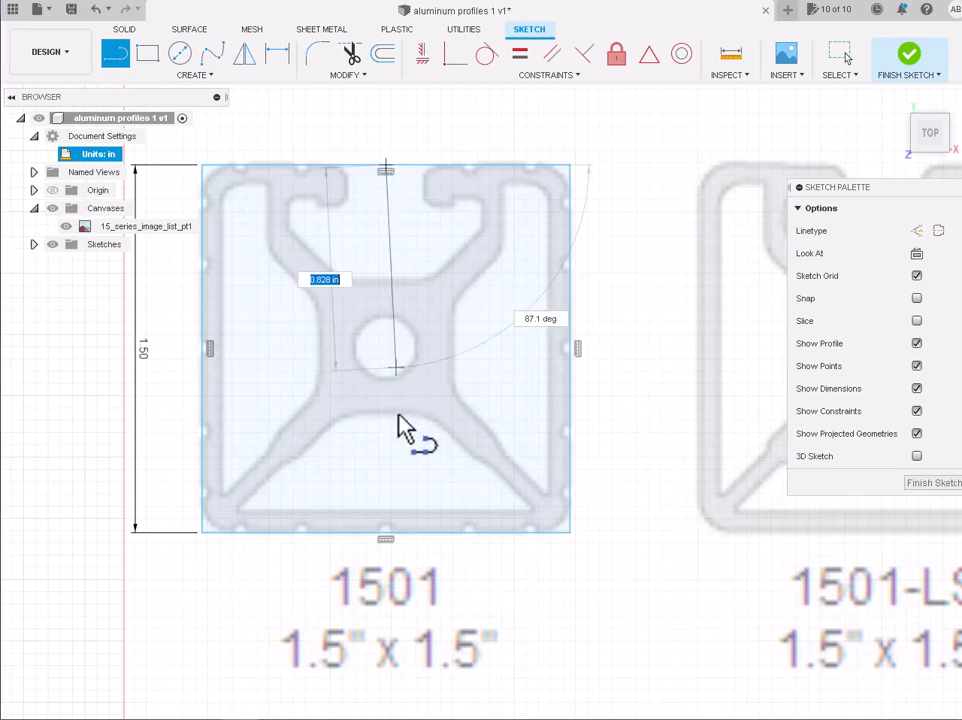
pyautogui.click(389, 532)
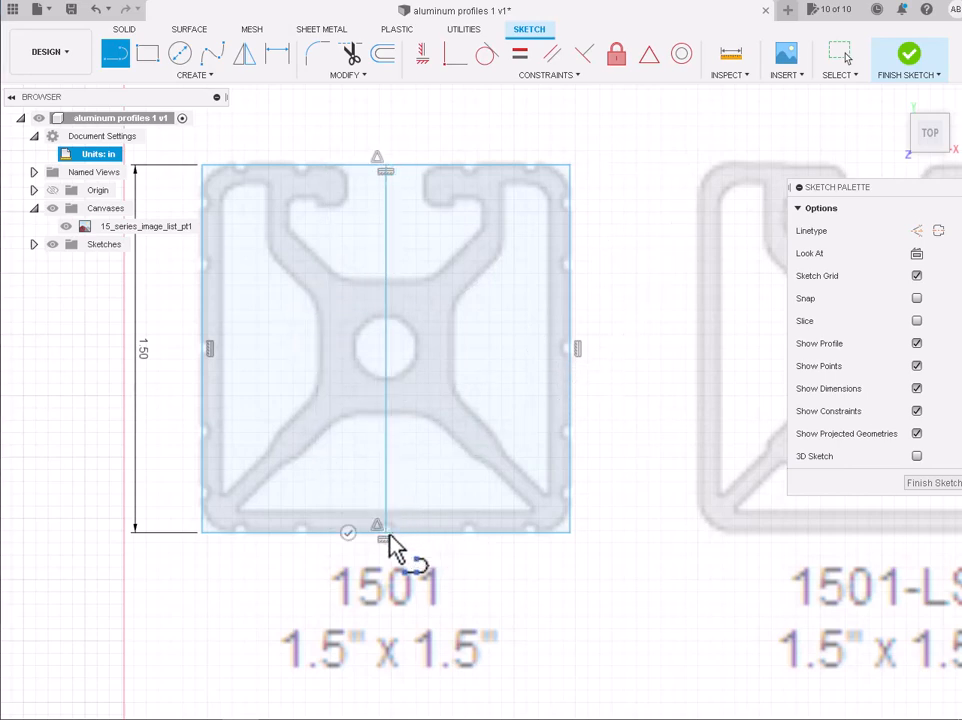
pyautogui.click(389, 533)
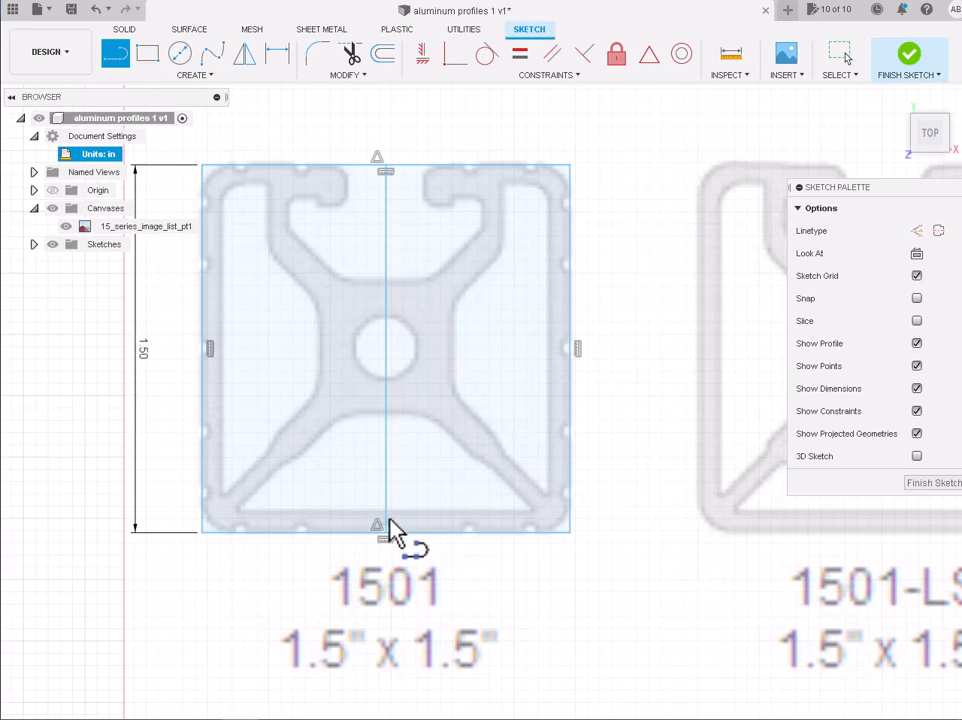
pyautogui.click(208, 348)
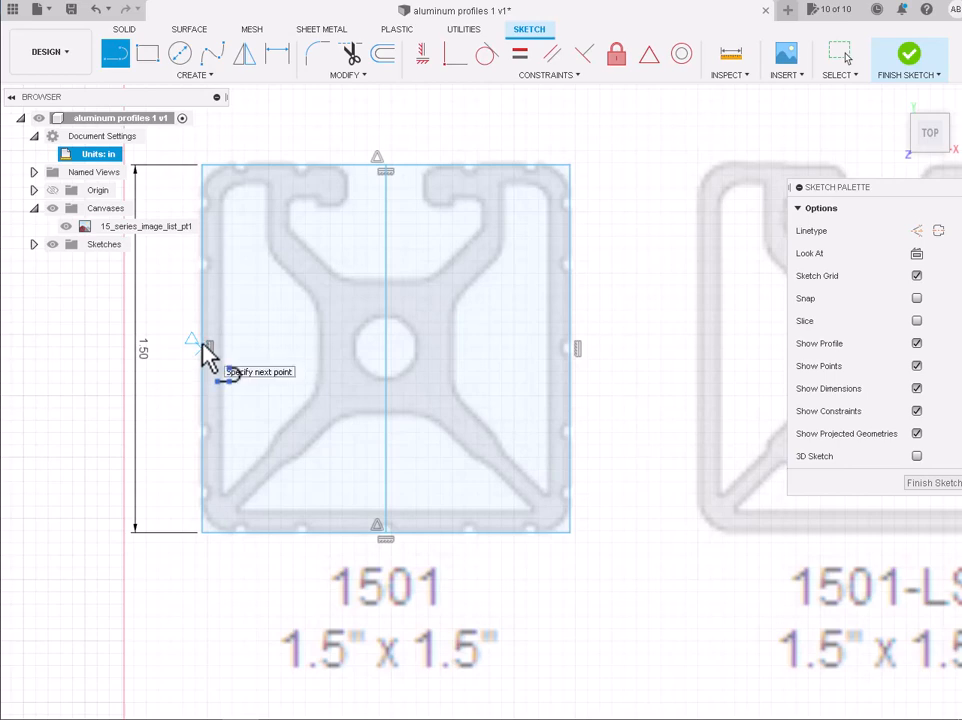
pyautogui.click(570, 347)
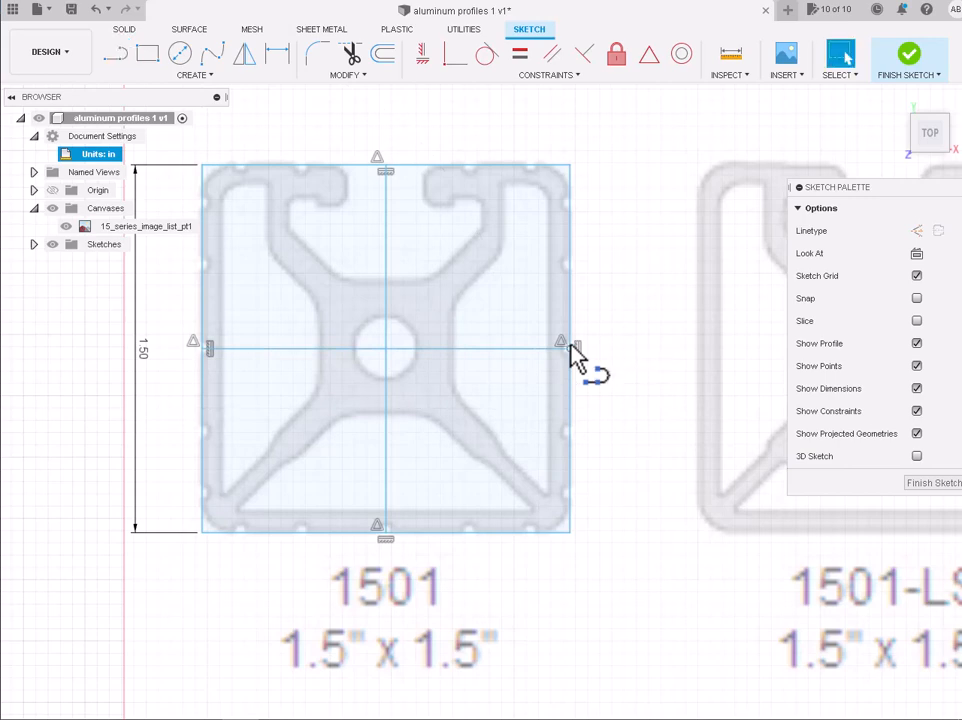
# - Draw a 0.25 in diameter circle at the crossing of the two centre lines for the central hole
pyautogui.click(185, 56)
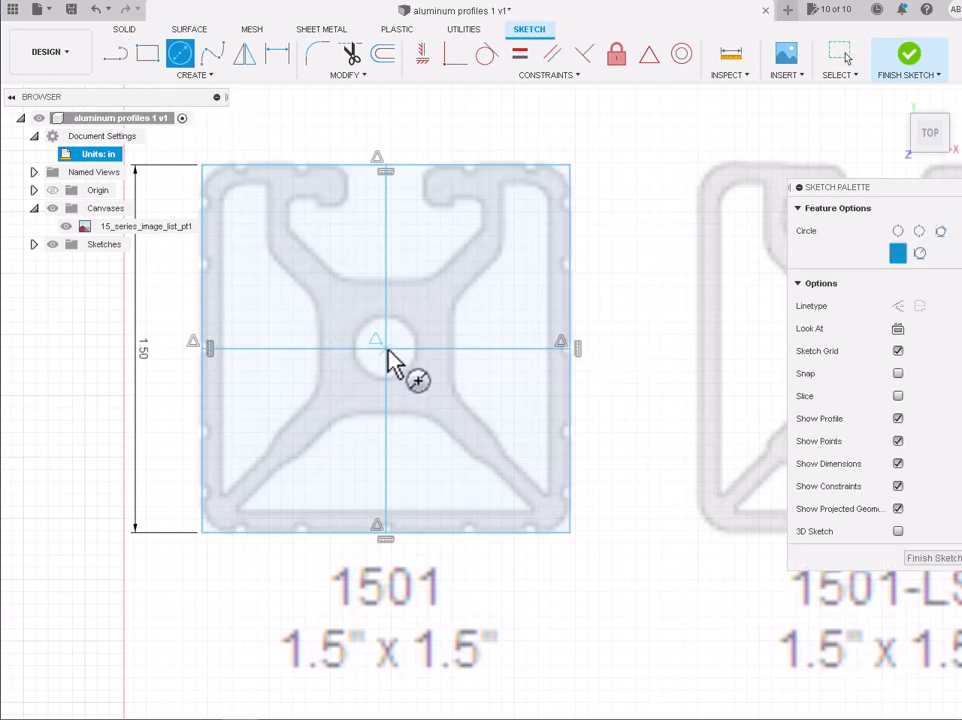
pyautogui.click(386, 348)
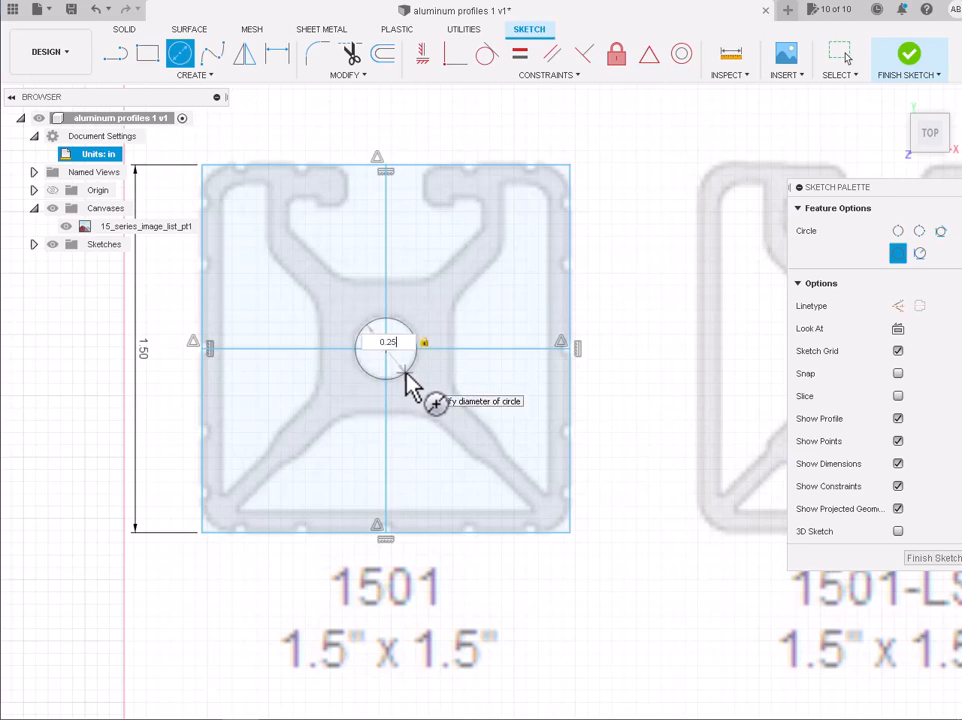
pyautogui.press('Return')
pyautogui.press('Escape')
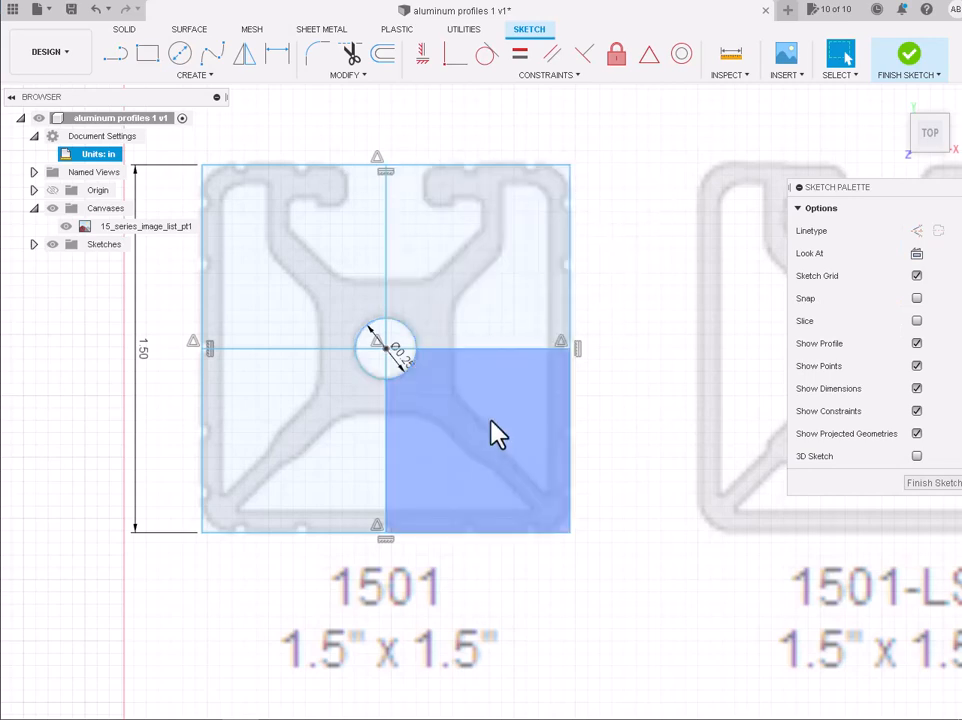
# - Draw a vertical line about 1.2 in long tracing the inner face of the profile's left wall
pyautogui.scroll(1, 335, 282)
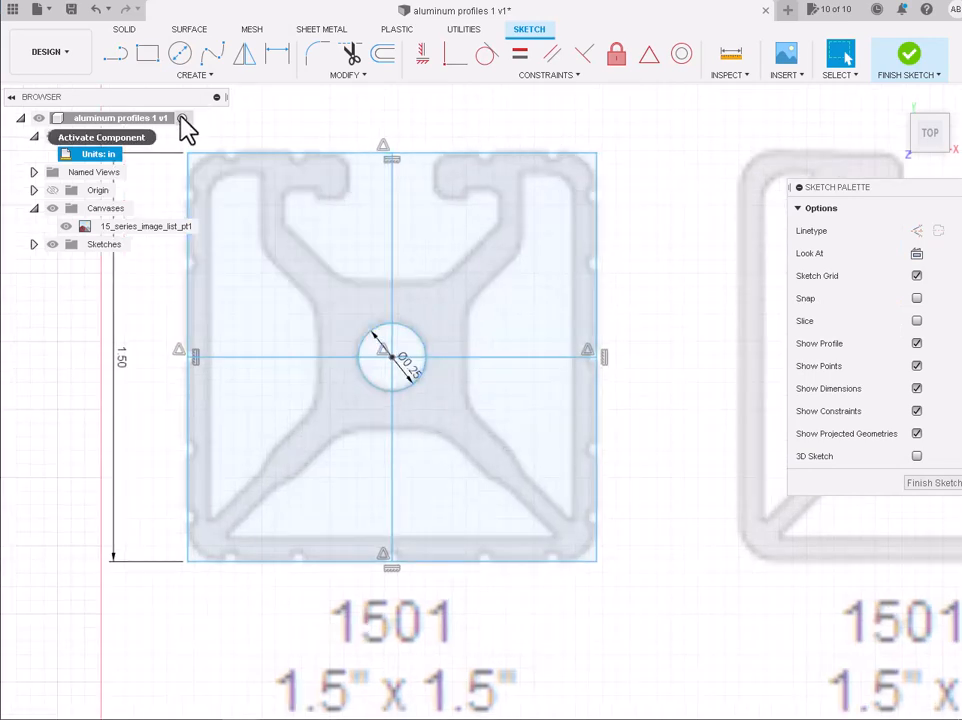
pyautogui.scroll(2, 290, 118)
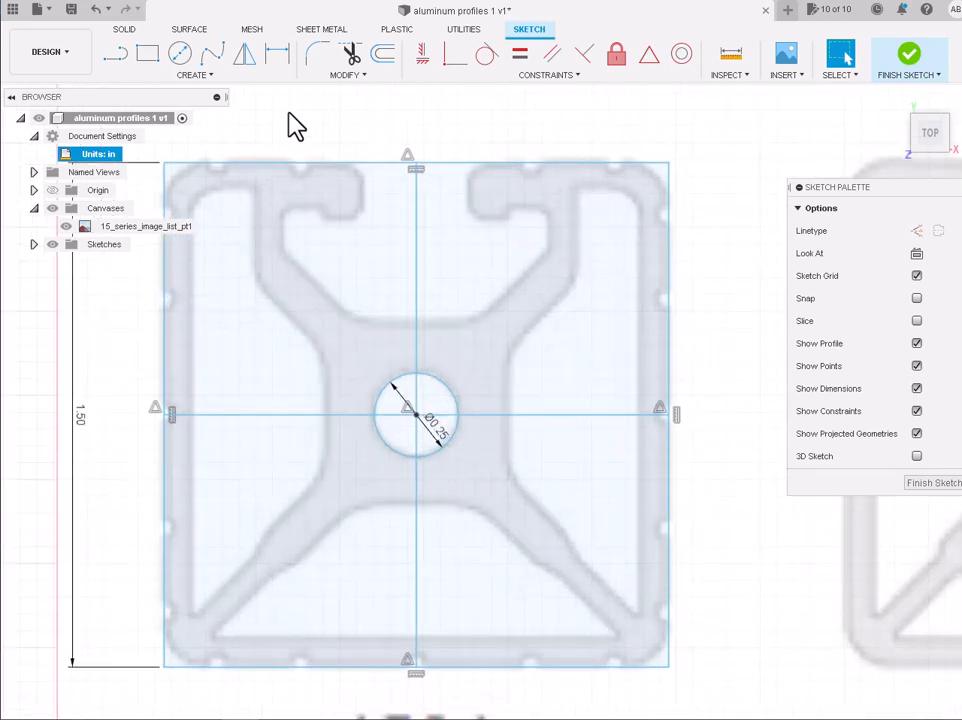
pyautogui.scroll(1, 291, 120)
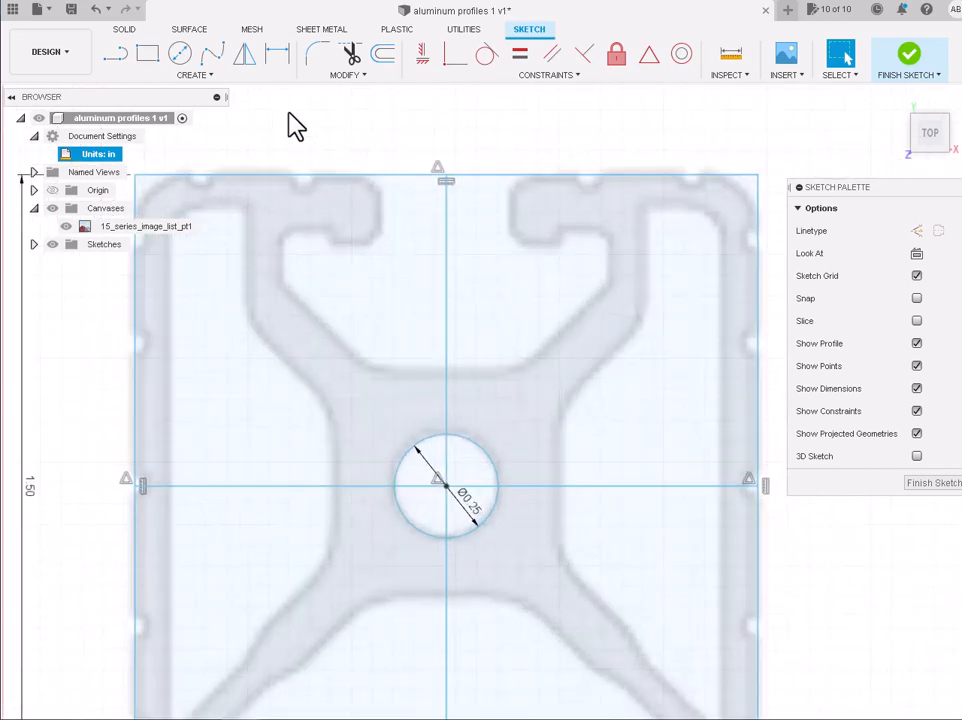
pyautogui.click(116, 56)
pyautogui.scroll(-3, 312, 218)
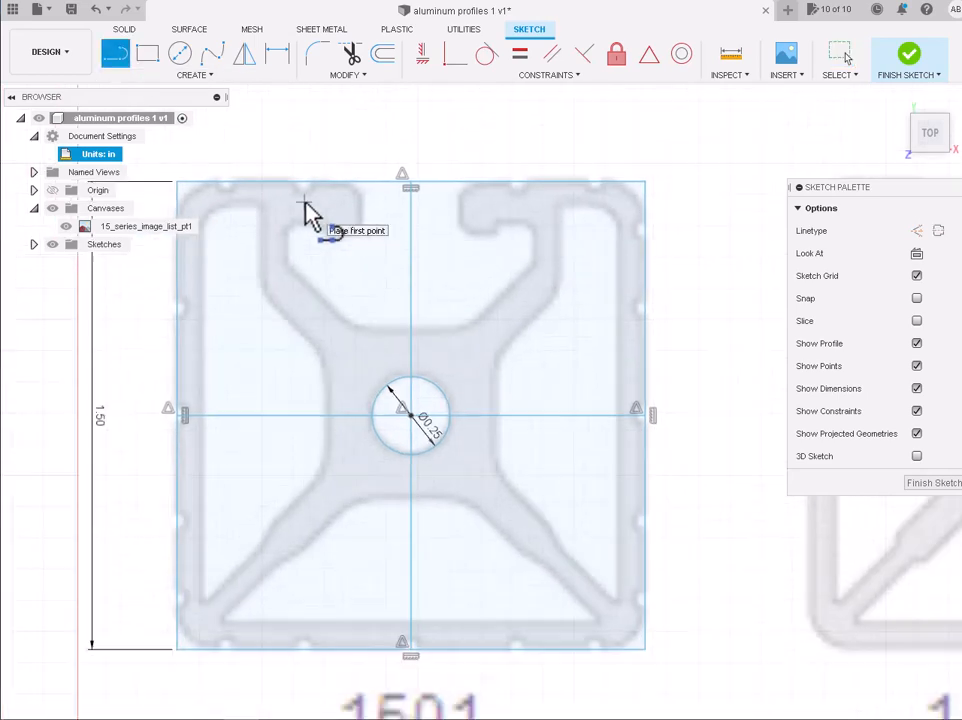
pyautogui.scroll(2, 244, 208)
pyautogui.scroll(1, 240, 213)
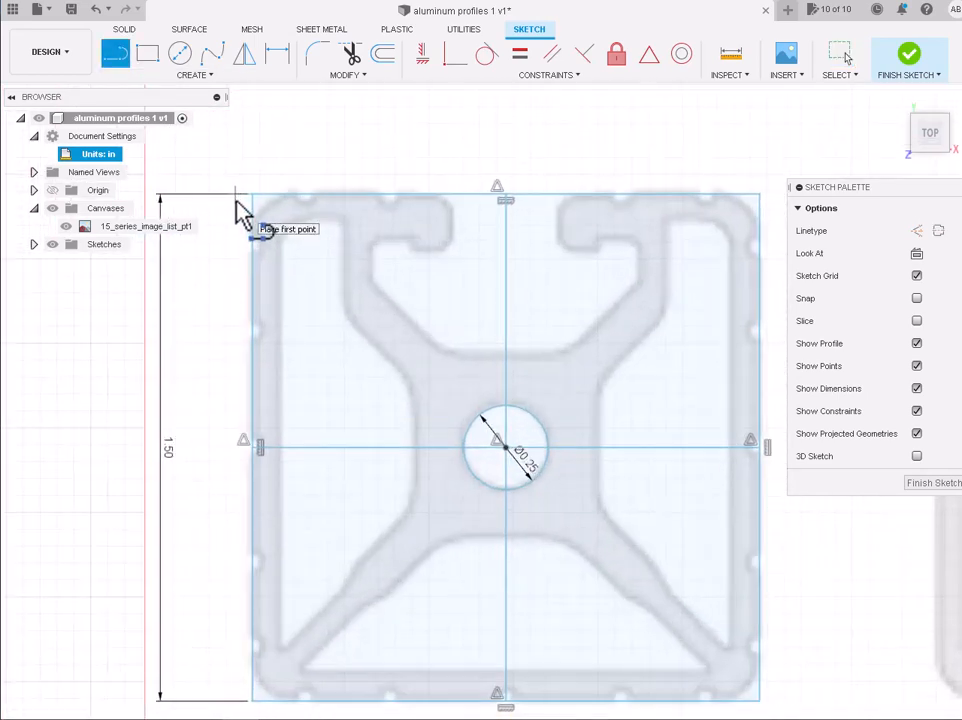
pyautogui.click(279, 244)
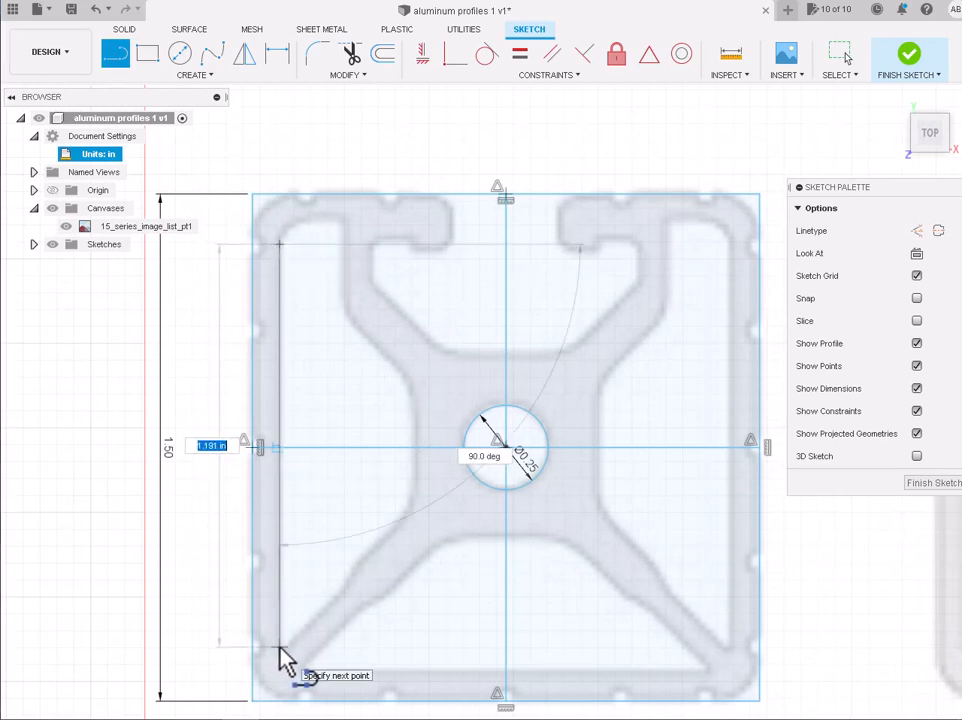
pyautogui.scroll(4, 283, 660)
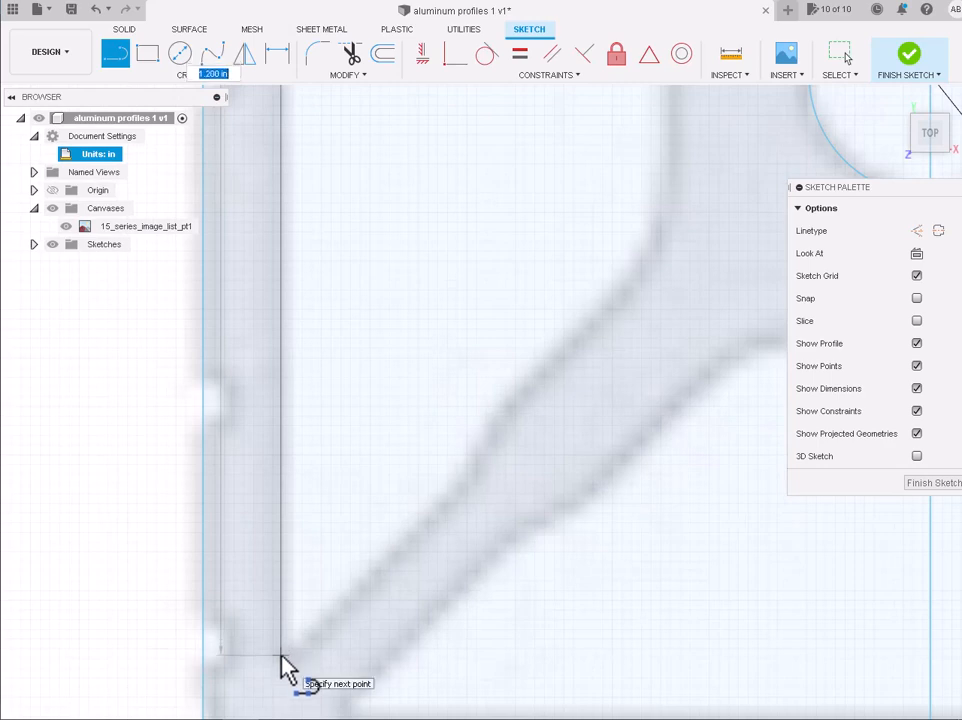
pyautogui.click(281, 656)
pyautogui.scroll(-6, 281, 660)
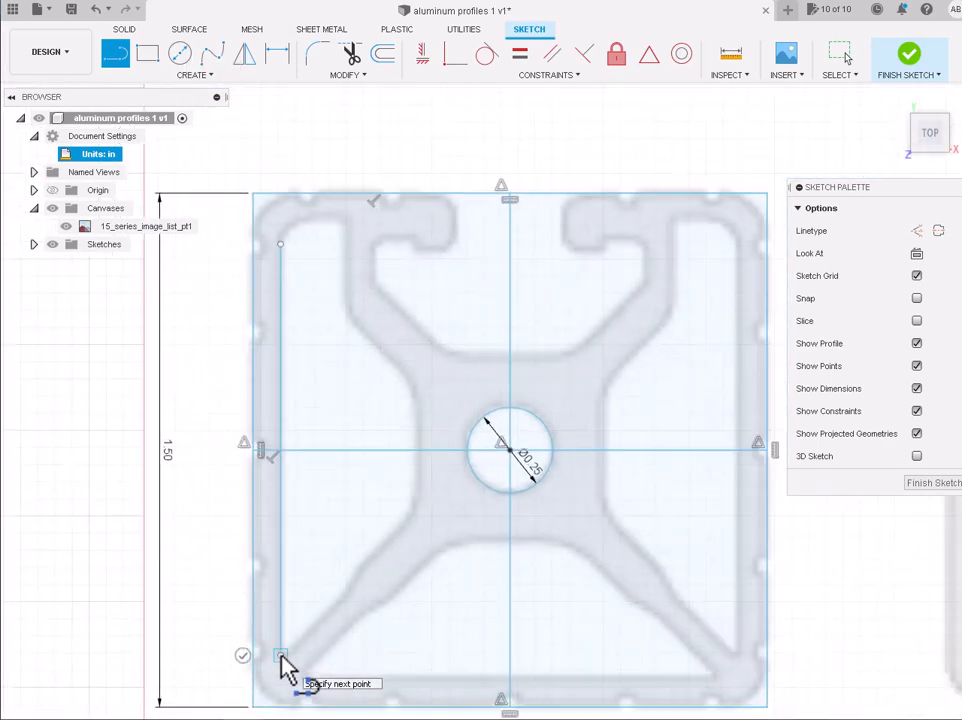
# - Draw a vertical line about 0.3 in long tracing the outer side of the upper-left rib, from the cavity's top edge to the diagonal bend
pyautogui.press('Escape')
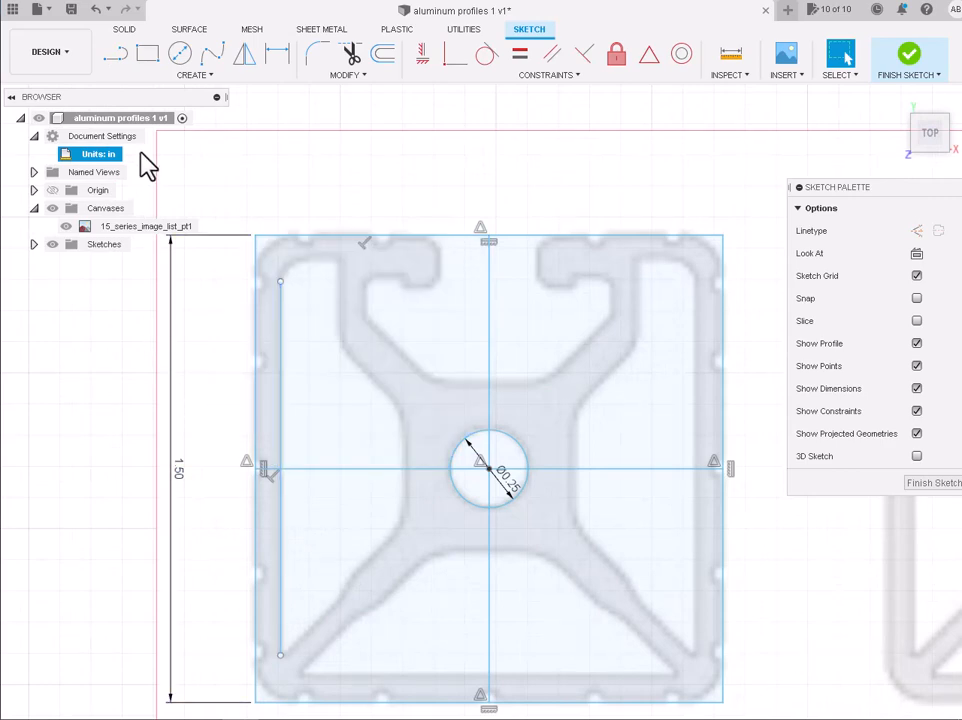
pyautogui.click(116, 55)
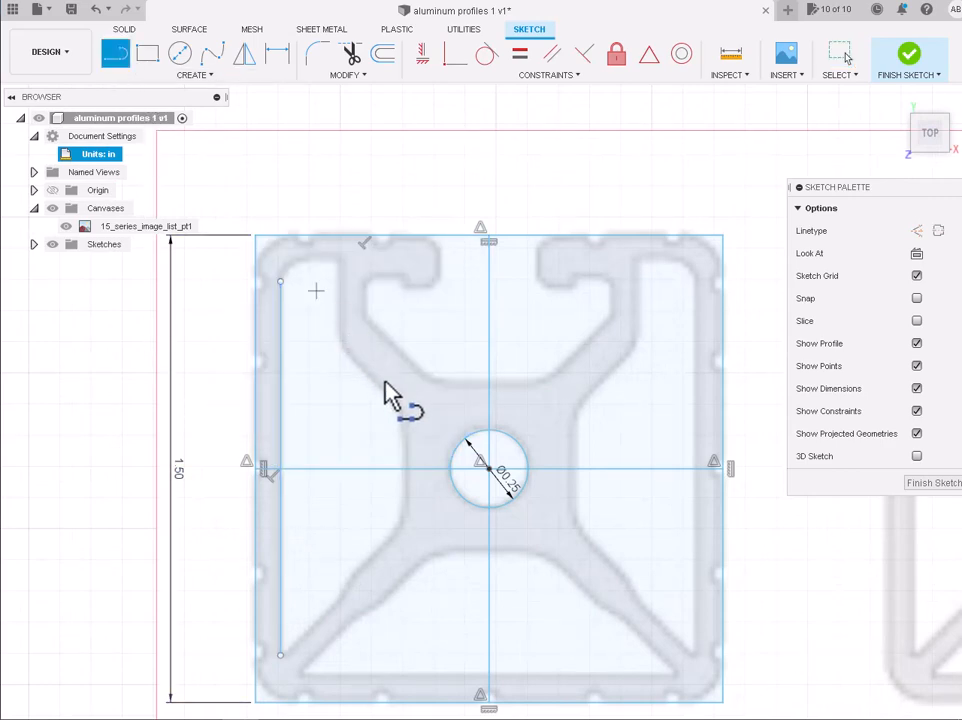
pyautogui.scroll(5, 343, 285)
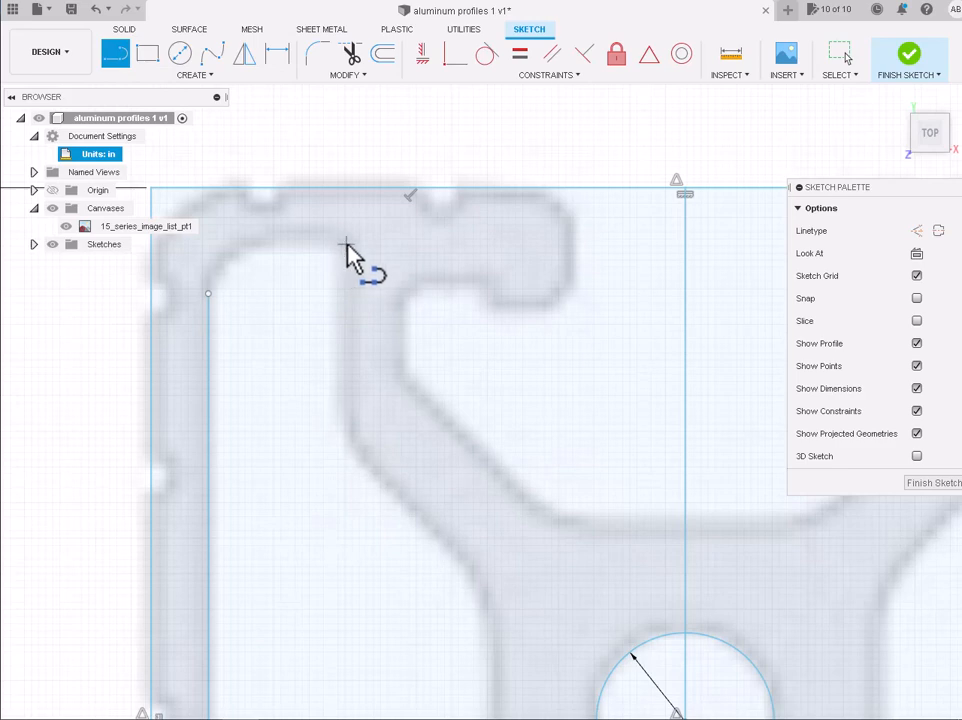
pyautogui.click(343, 245)
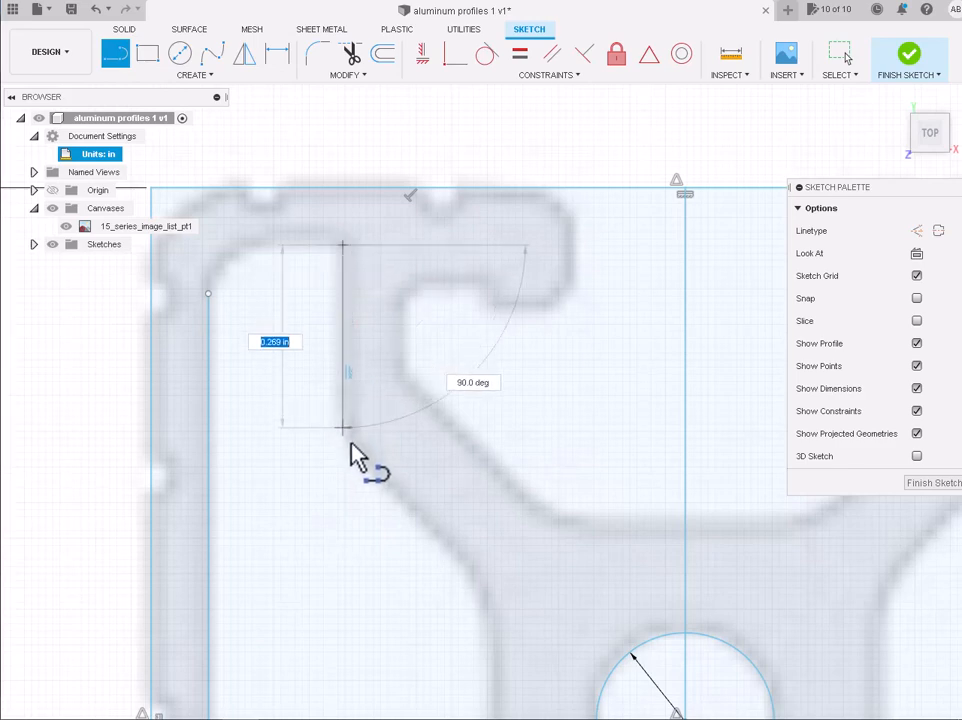
pyautogui.click(348, 444)
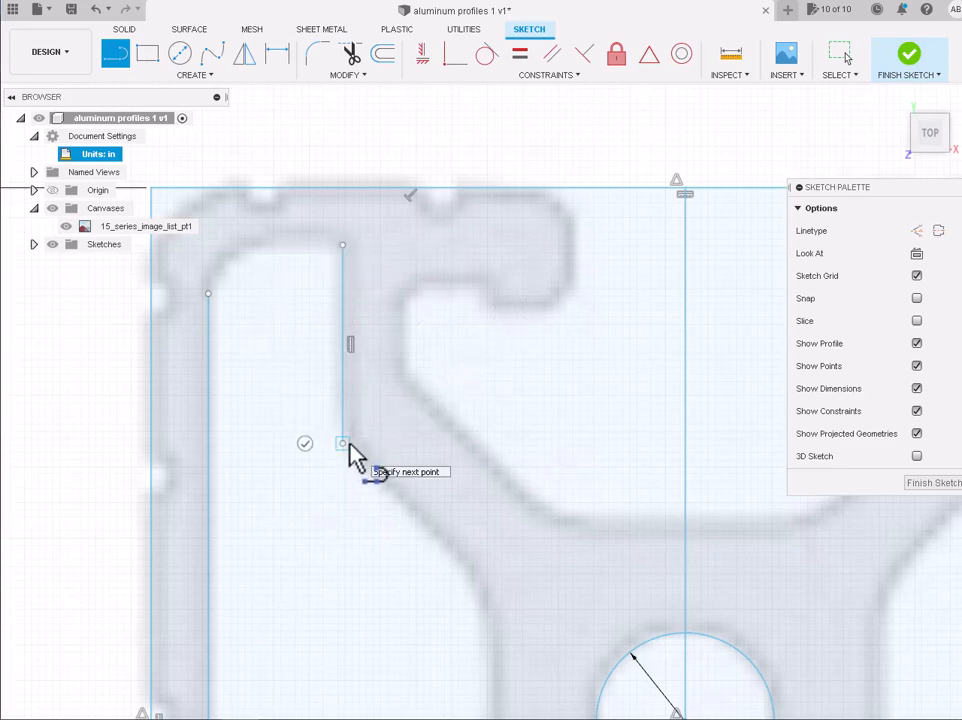
pyautogui.press('Escape')
pyautogui.scroll(-5, 358, 457)
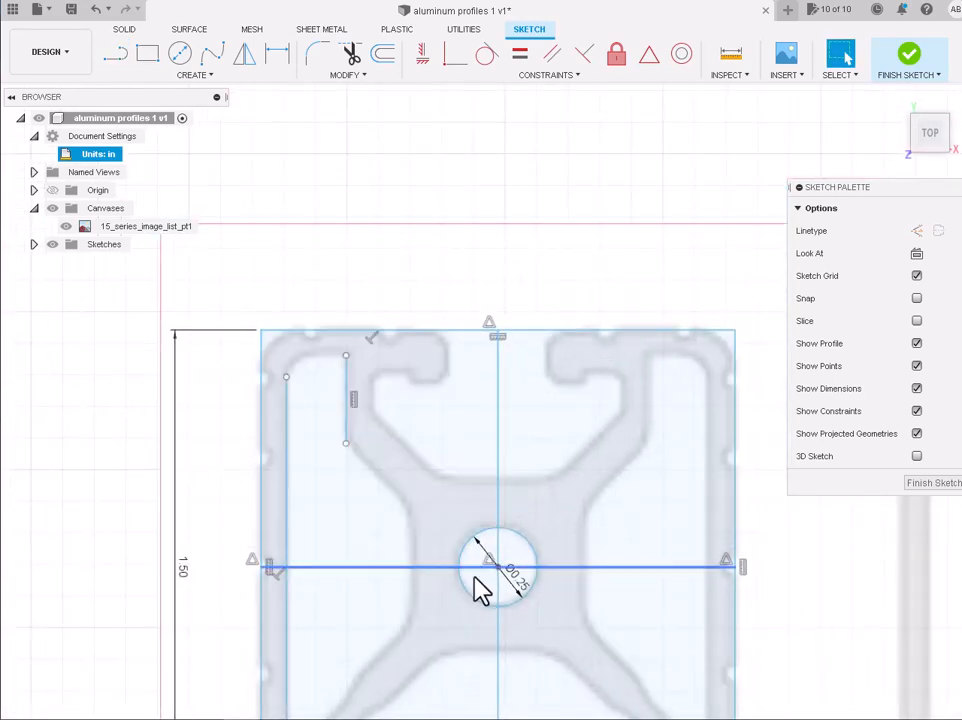
# - Trace the upper T-slot's left inner wall with a short vertical line and a connected diagonal line reaching the slot floor
pyautogui.scroll(2, 480, 590)
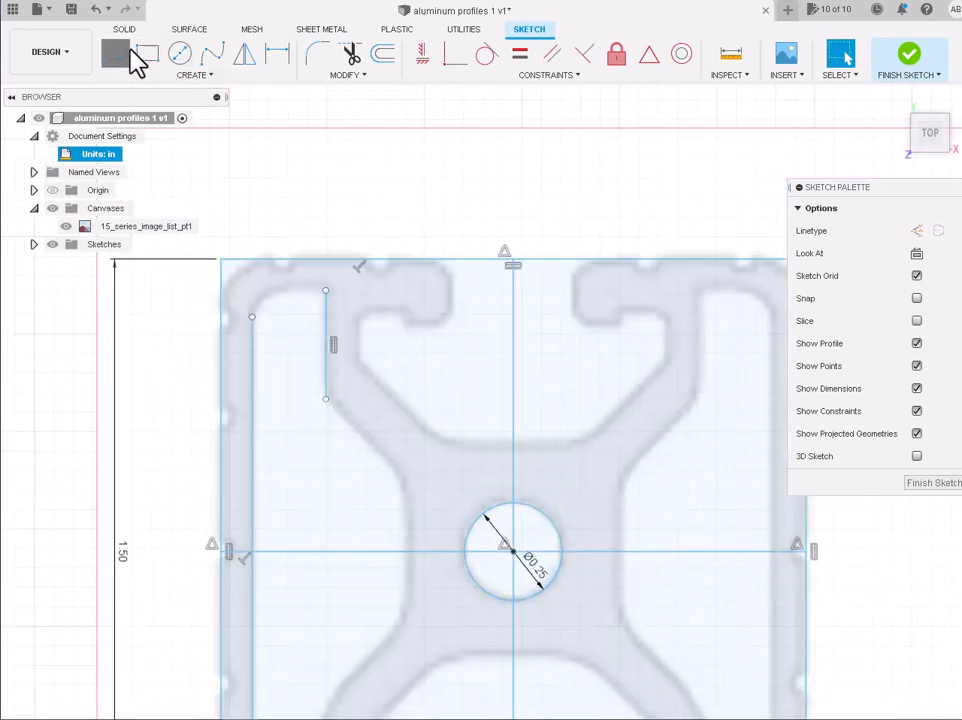
pyautogui.click(130, 55)
pyautogui.scroll(2, 481, 376)
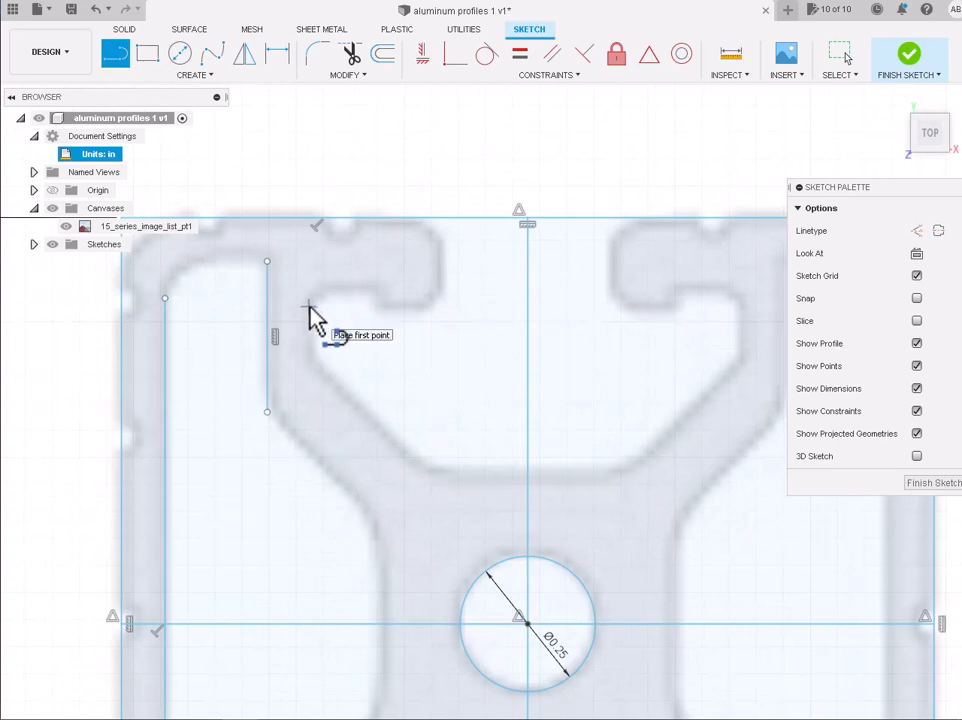
pyautogui.click(311, 358)
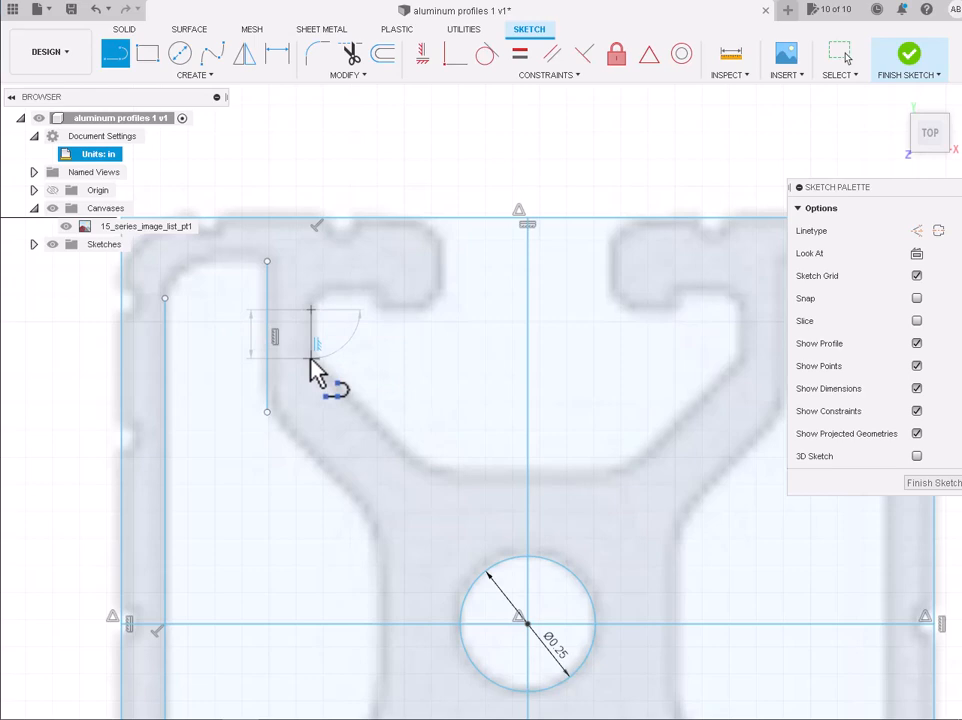
pyautogui.click(426, 470)
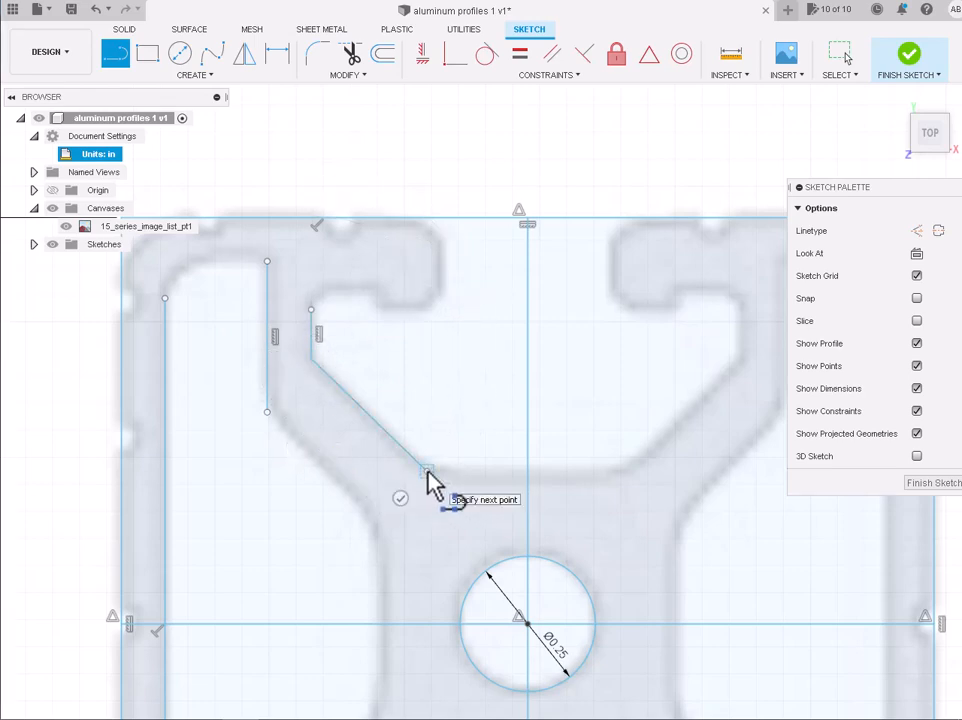
pyautogui.press('Escape')
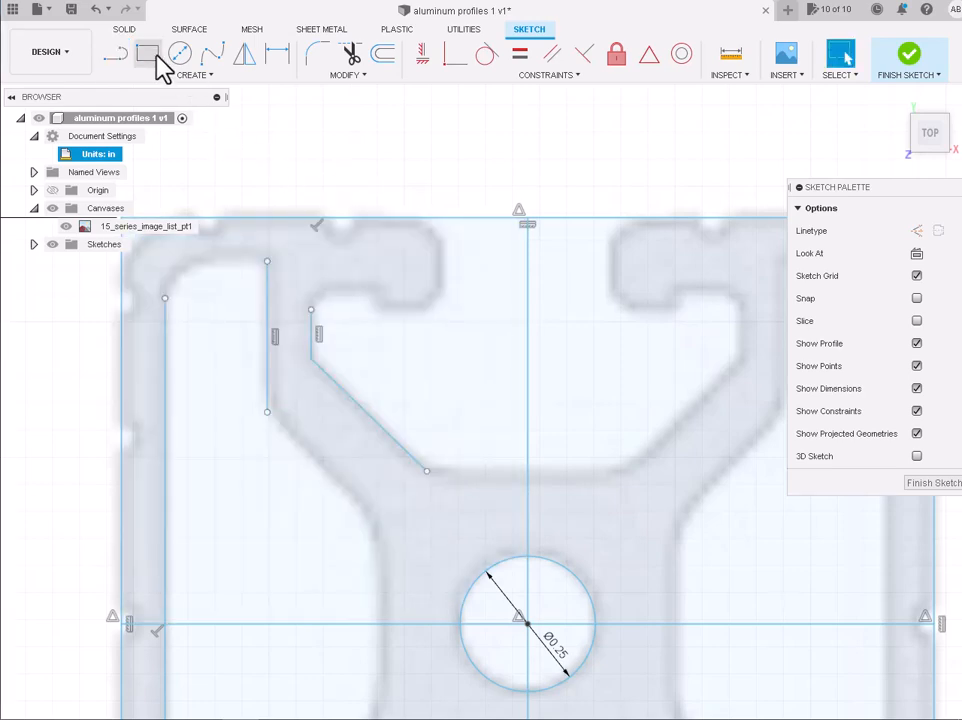
# - Draw a short horizontal line tracing the recessed underside of the T-slot's left lip
pyautogui.click(117, 57)
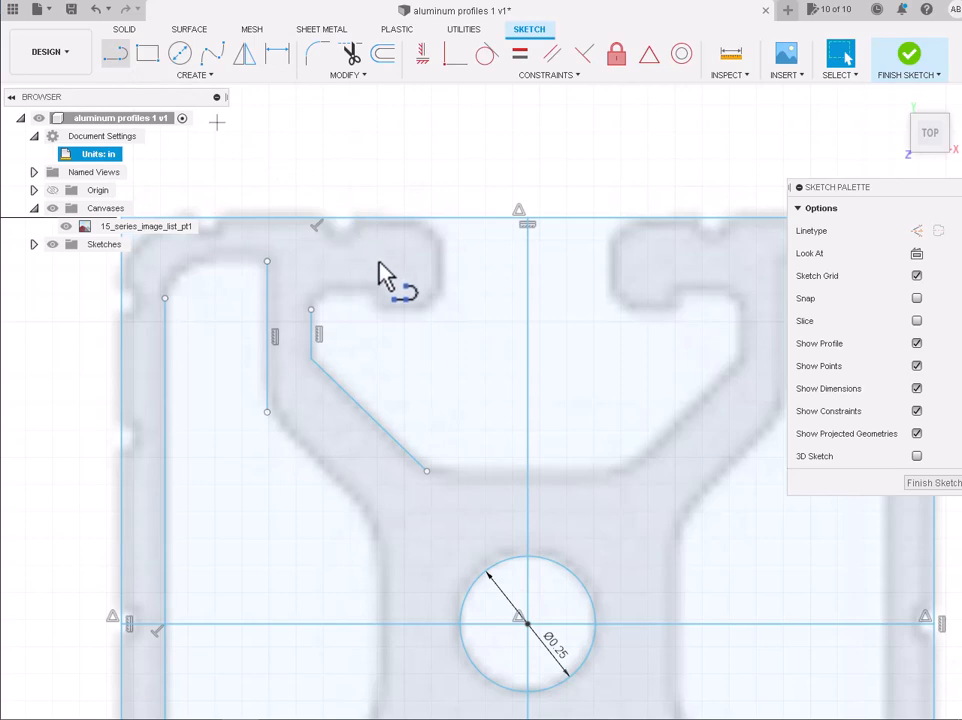
pyautogui.click(325, 287)
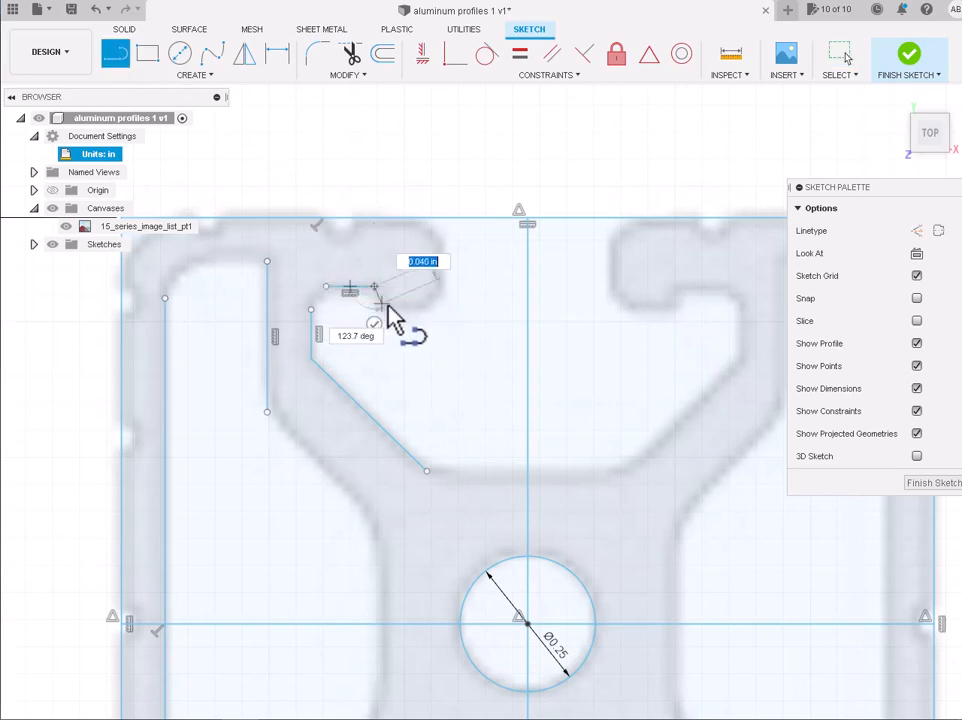
pyautogui.click(384, 304)
pyautogui.press('Escape')
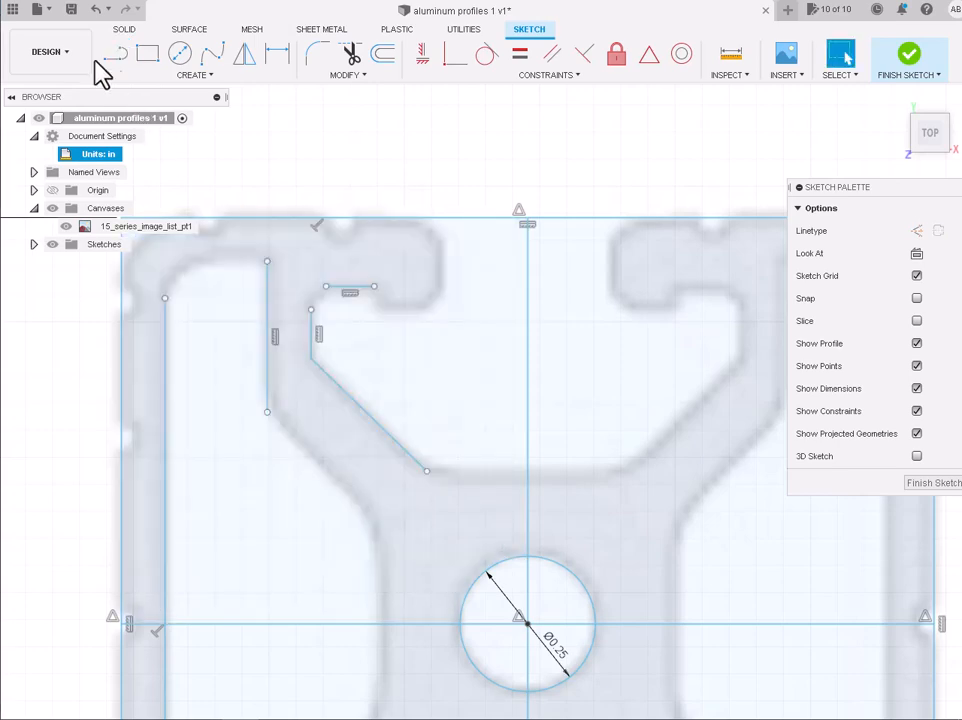
# - Try to trace the bottom edge of the left lip's tip with a thin, flat rectangle
pyautogui.click(147, 55)
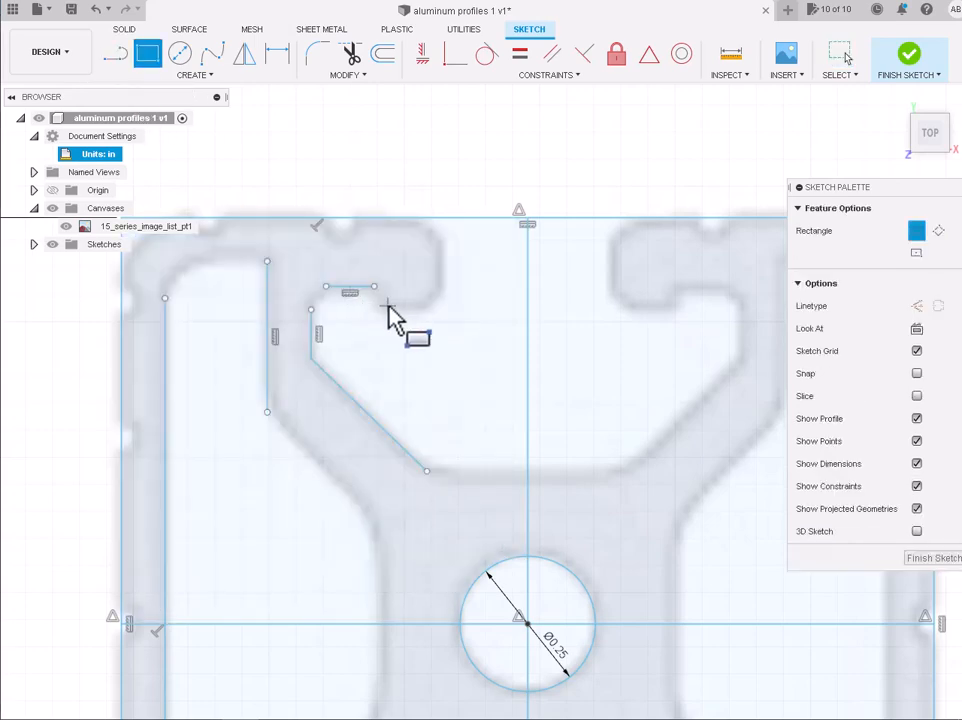
pyautogui.click(389, 309)
pyautogui.click(417, 310)
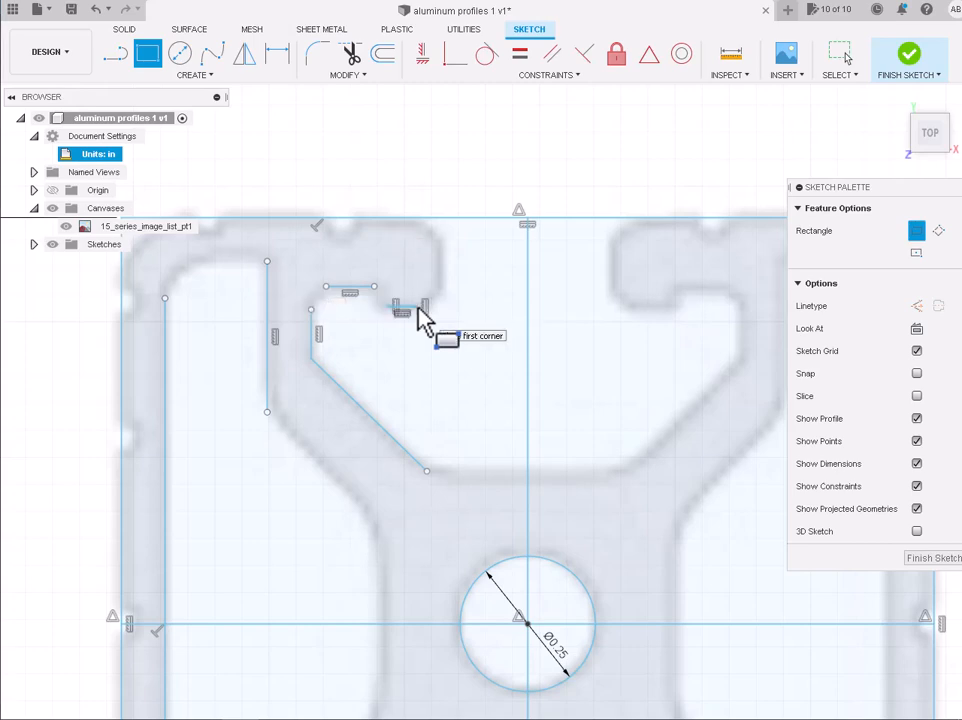
# - Draw a vertical line about 0.08 in long tracing the end face of the T-slot's left lip
pyautogui.click(115, 55)
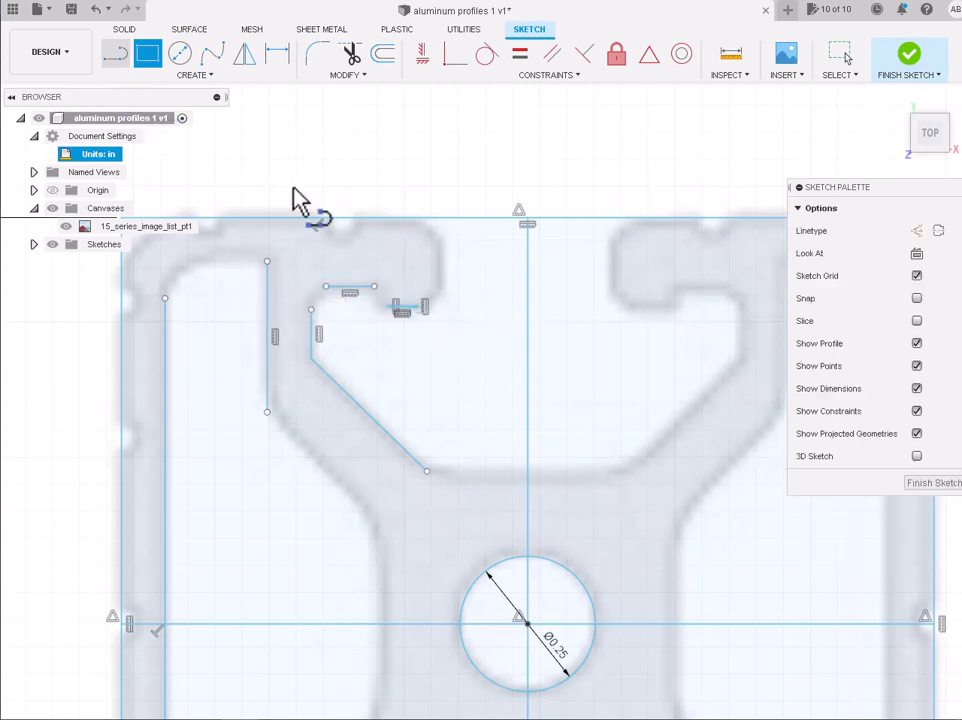
pyautogui.click(441, 243)
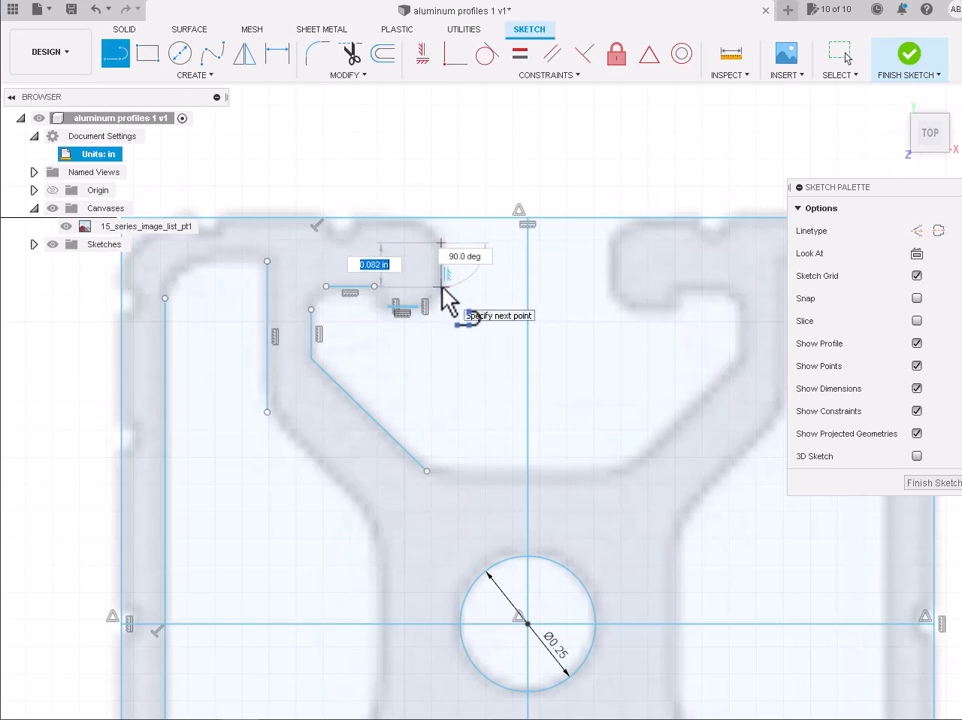
pyautogui.click(441, 287)
pyautogui.press('Escape')
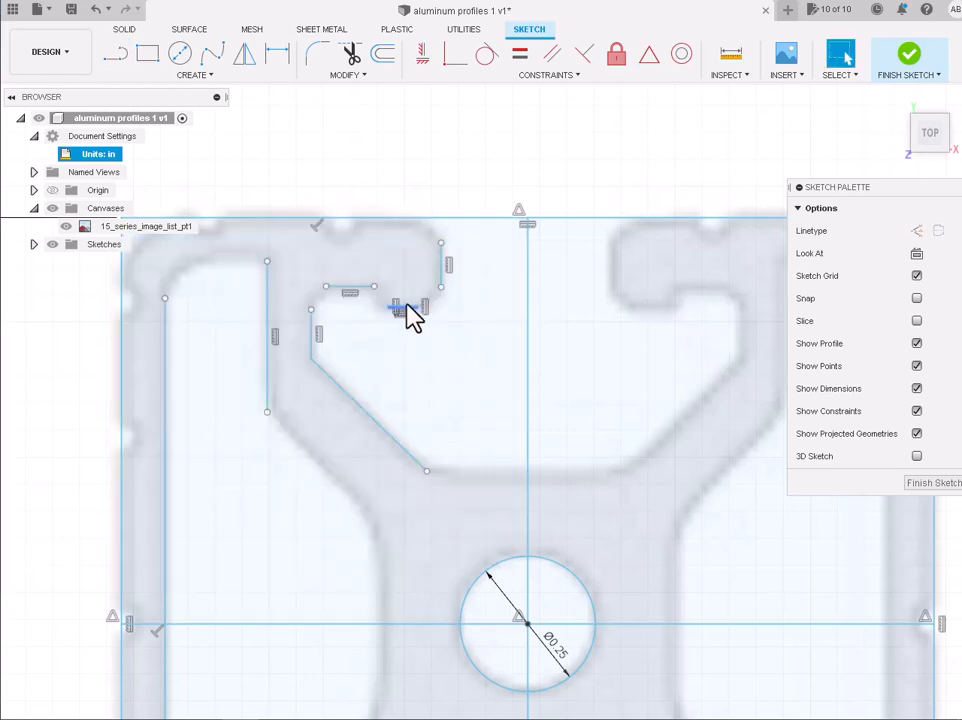
# - Delete the thin rectangle at the bottom edge of the left lip's tip
pyautogui.moveTo(418, 330); pyautogui.dragTo(389, 295)
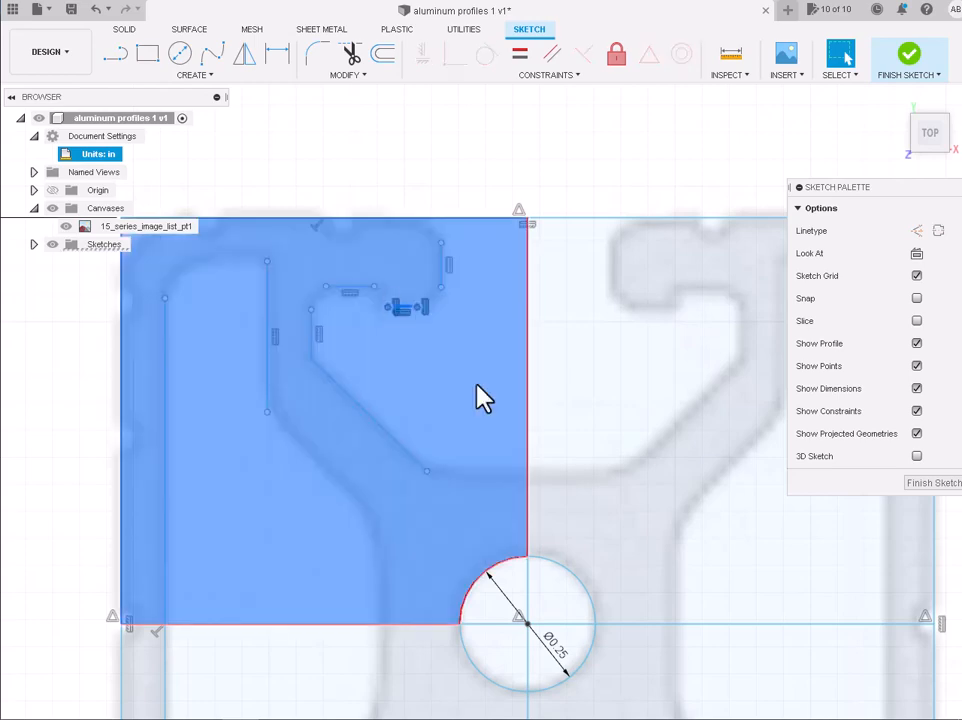
pyautogui.press('Delete')
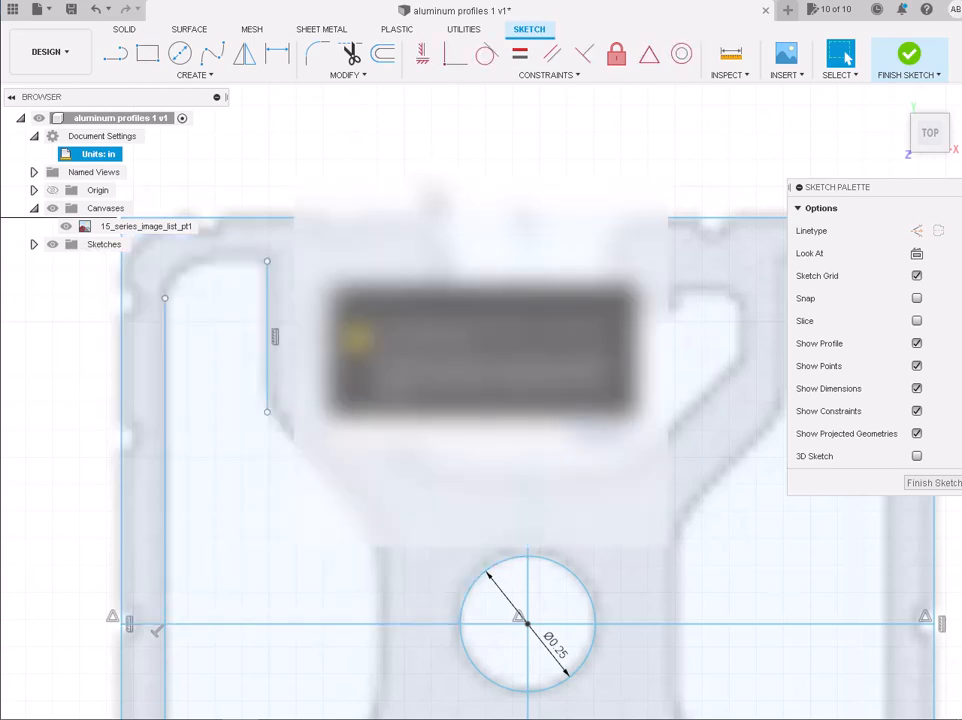
pyautogui.hotkey('ctrl', 'z')
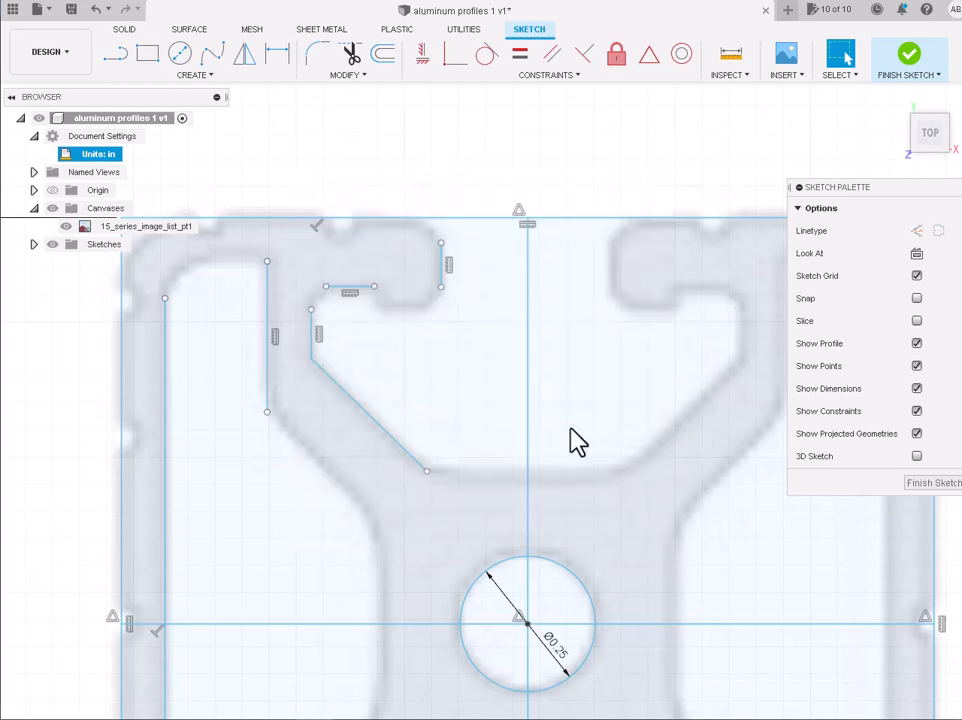
# - Draw a horizontal line about 0.07 in long tracing the bottom edge of the left lip's tip
pyautogui.scroll(2, 398, 203)
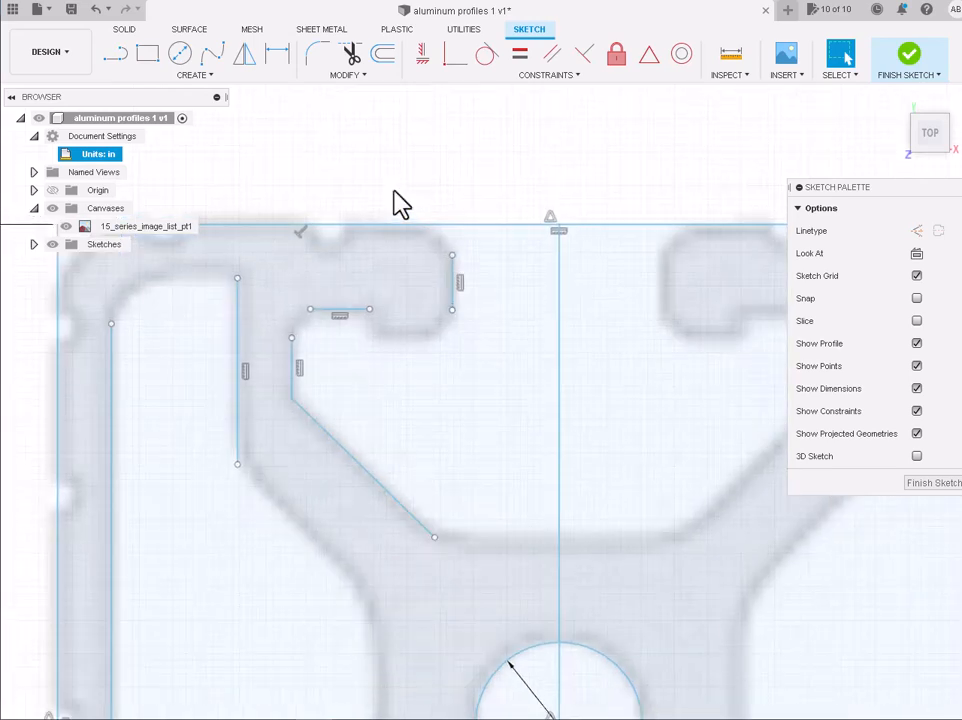
pyautogui.click(116, 54)
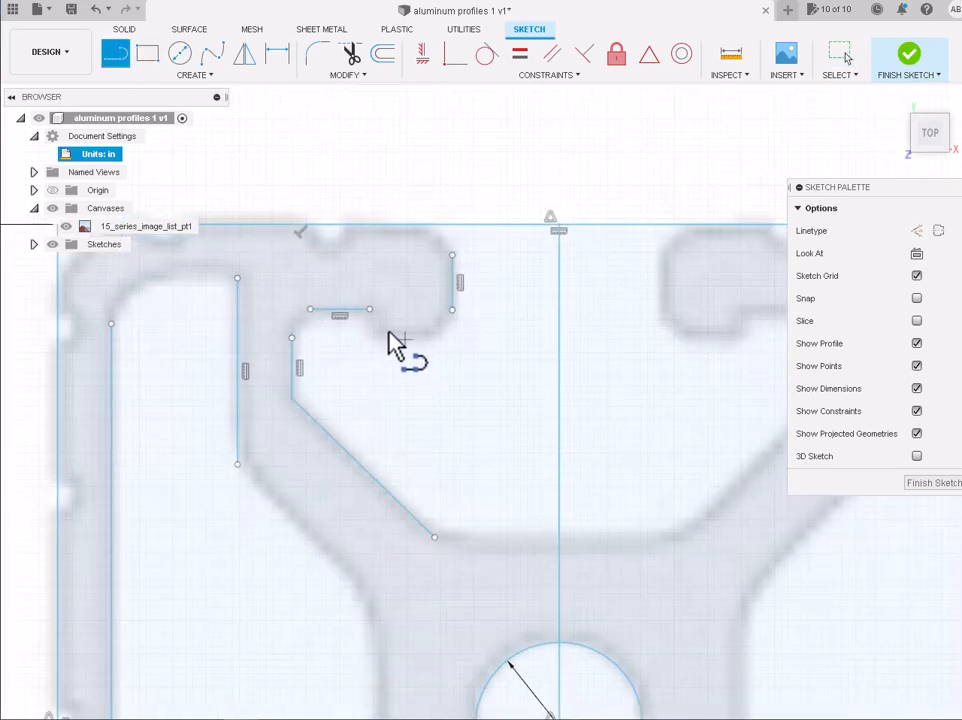
pyautogui.click(381, 330)
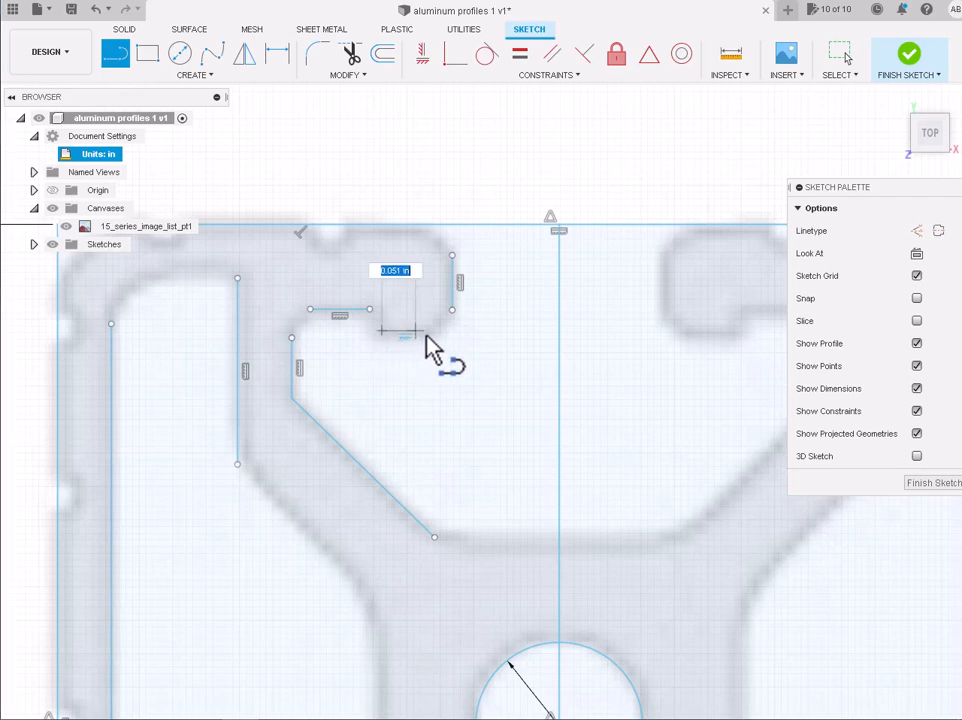
pyautogui.click(426, 330)
pyautogui.scroll(-5, 428, 345)
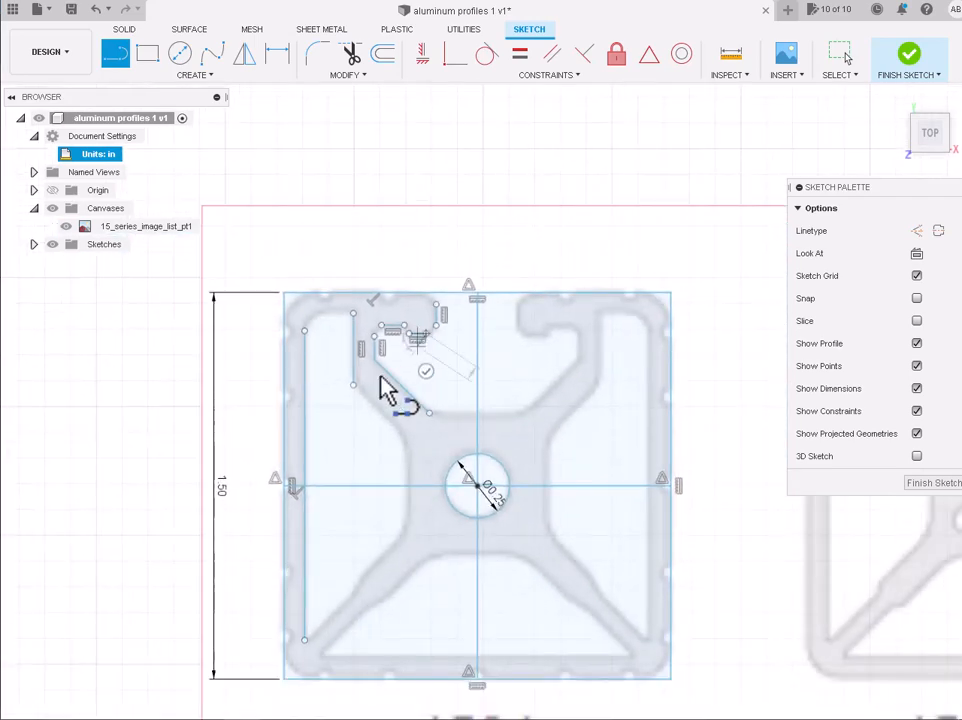
pyautogui.press('Escape')
# - Draw a horizontal line about 0.2 in long from the vertical centre line along the left half of the T-slot floor
pyautogui.scroll(4, 362, 420)
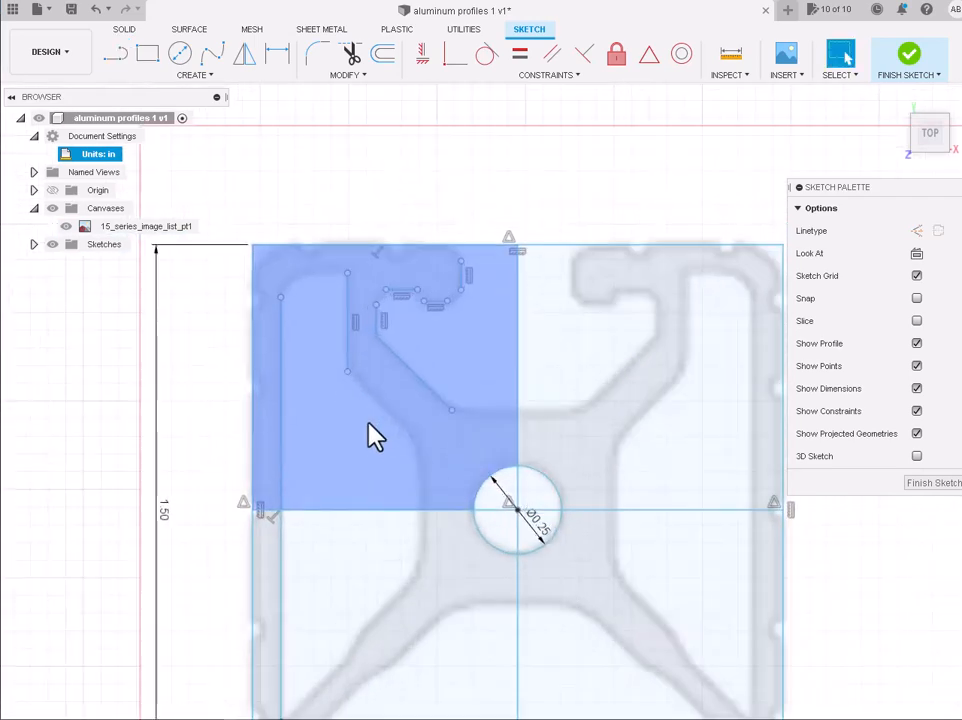
pyautogui.click(118, 63)
pyautogui.scroll(3, 529, 443)
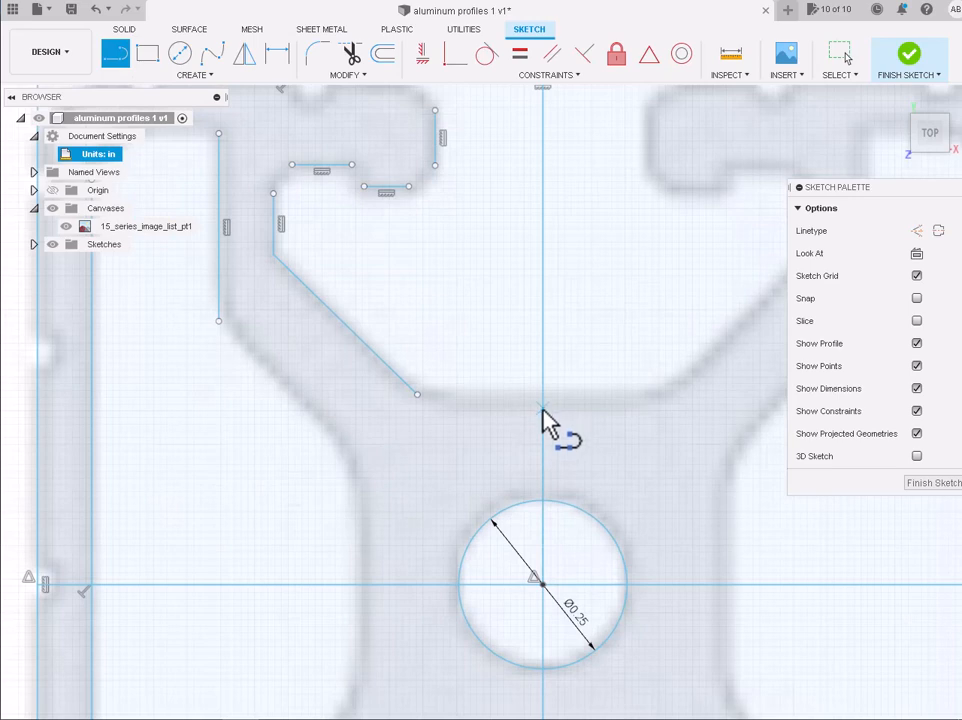
pyautogui.click(542, 406)
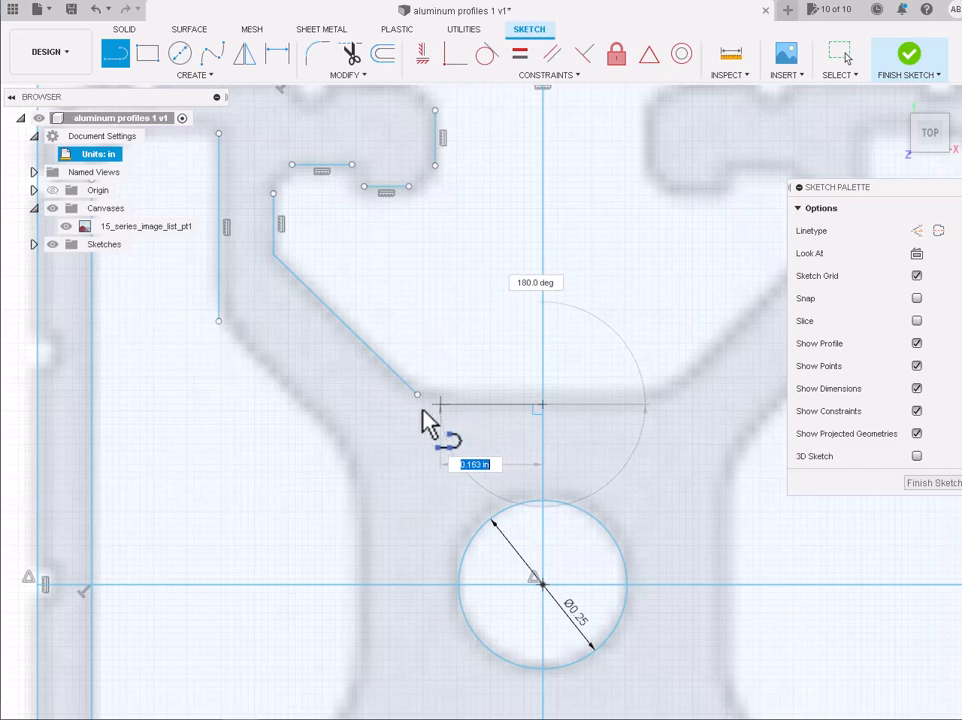
pyautogui.click(416, 408)
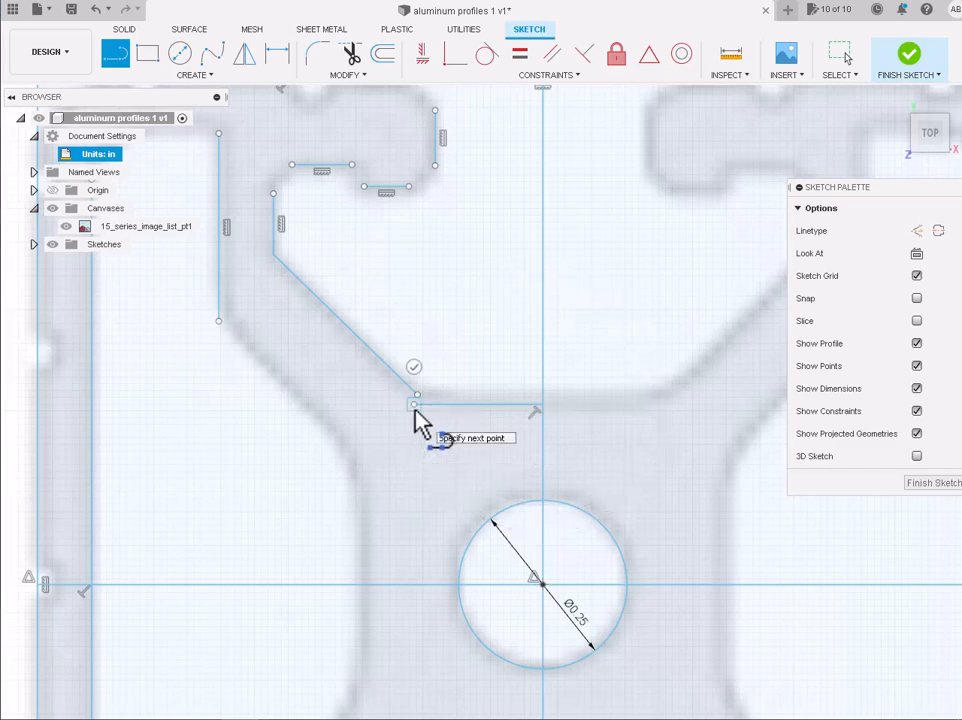
pyautogui.press('Escape')
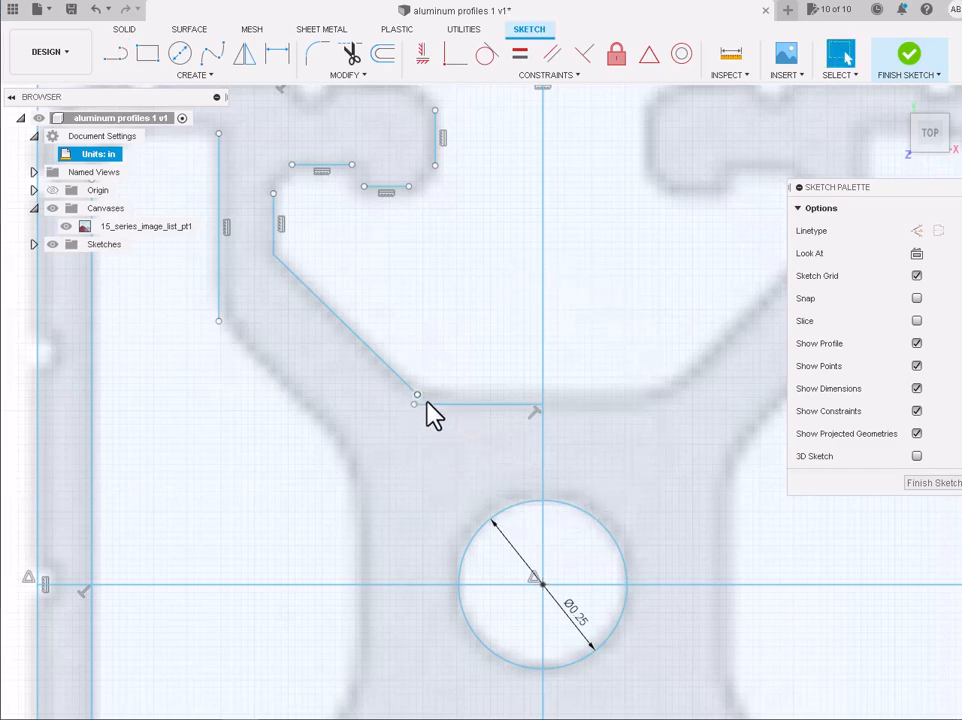
# - Join the lower end of the diagonal slot line to the left end of the slot floor line
pyautogui.moveTo(417, 395); pyautogui.dragTo(422, 406)
pyautogui.click(391, 457)
pyautogui.scroll(-3, 391, 457)
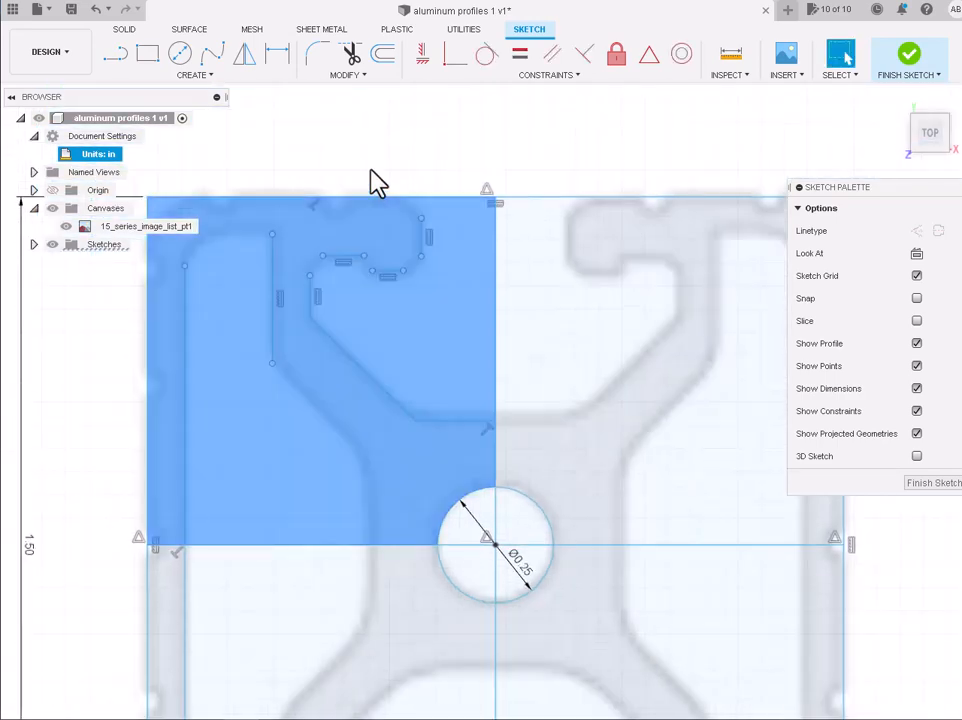
pyautogui.click(380, 135)
pyautogui.scroll(-1, 366, 144)
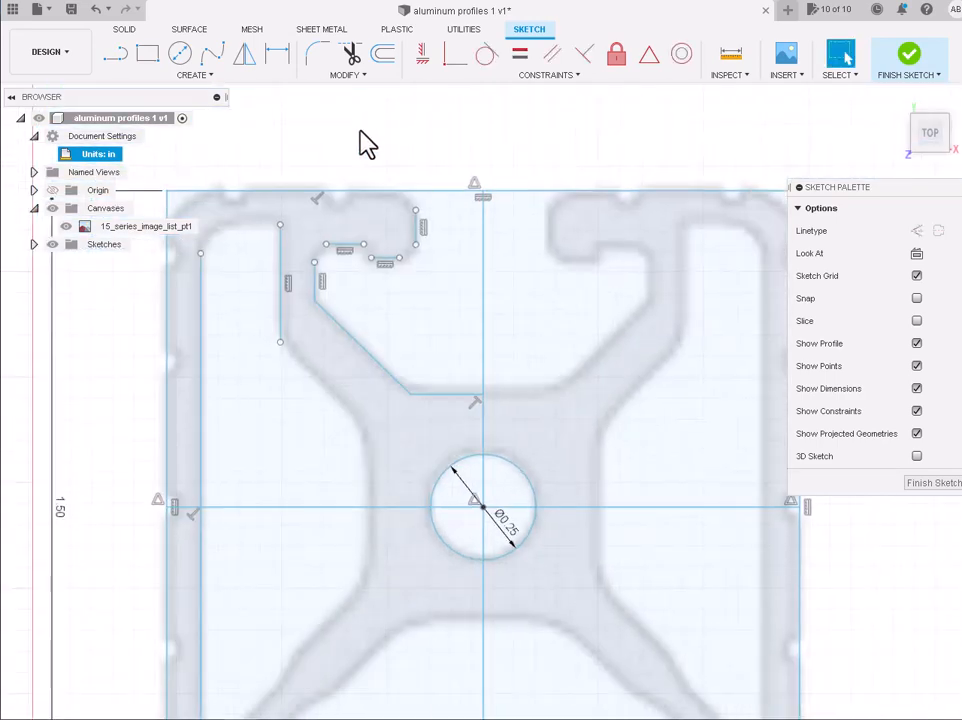
pyautogui.scroll(4, 340, 150)
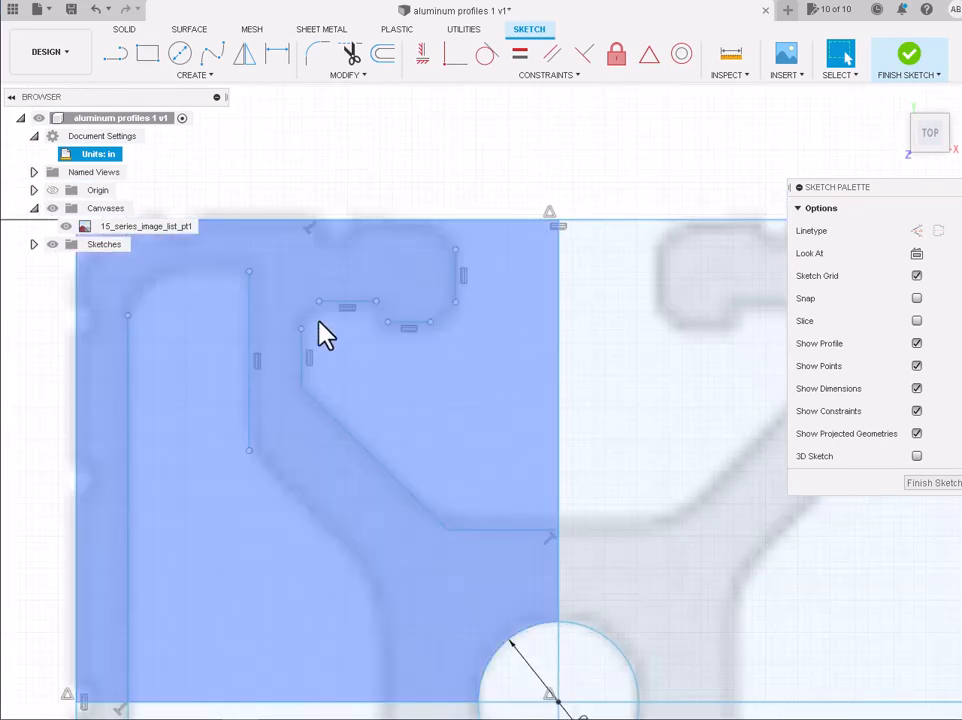
pyautogui.scroll(1, 320, 333)
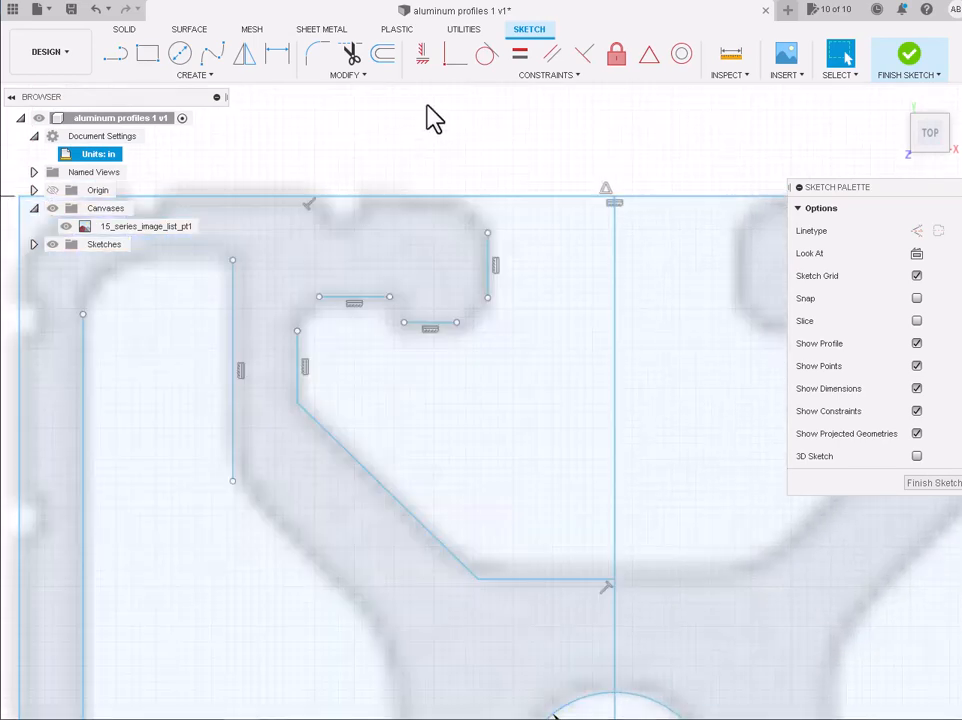
# - Trim away the part of the left wall's inner vertical line that extends below the horizontal centre line
pyautogui.scroll(-3, 433, 118)
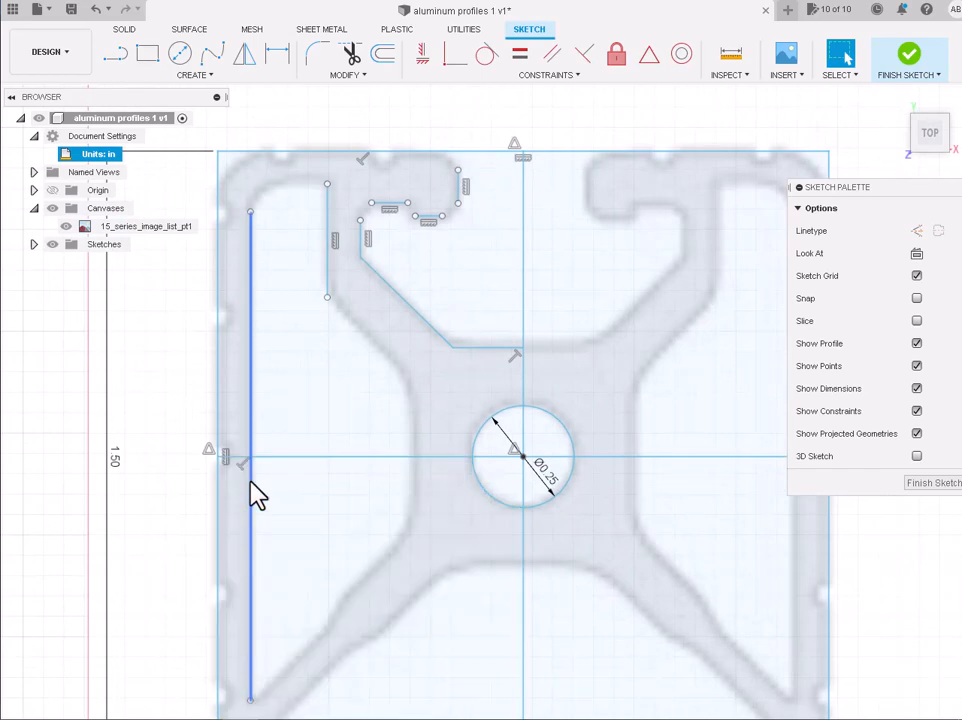
pyautogui.click(352, 56)
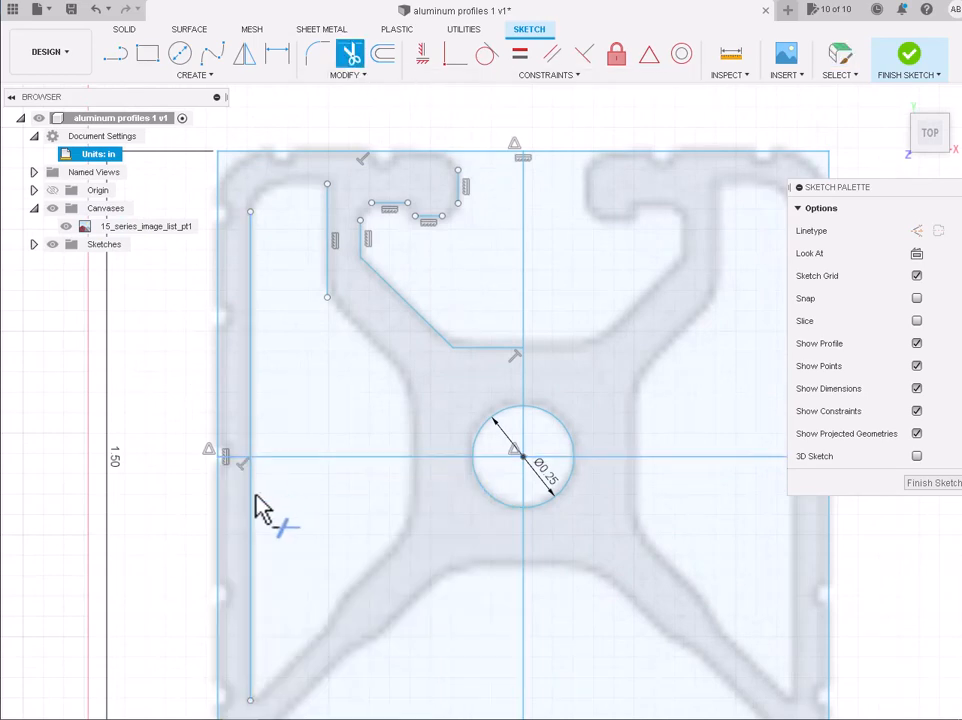
pyautogui.click(258, 508)
pyautogui.press('Escape')
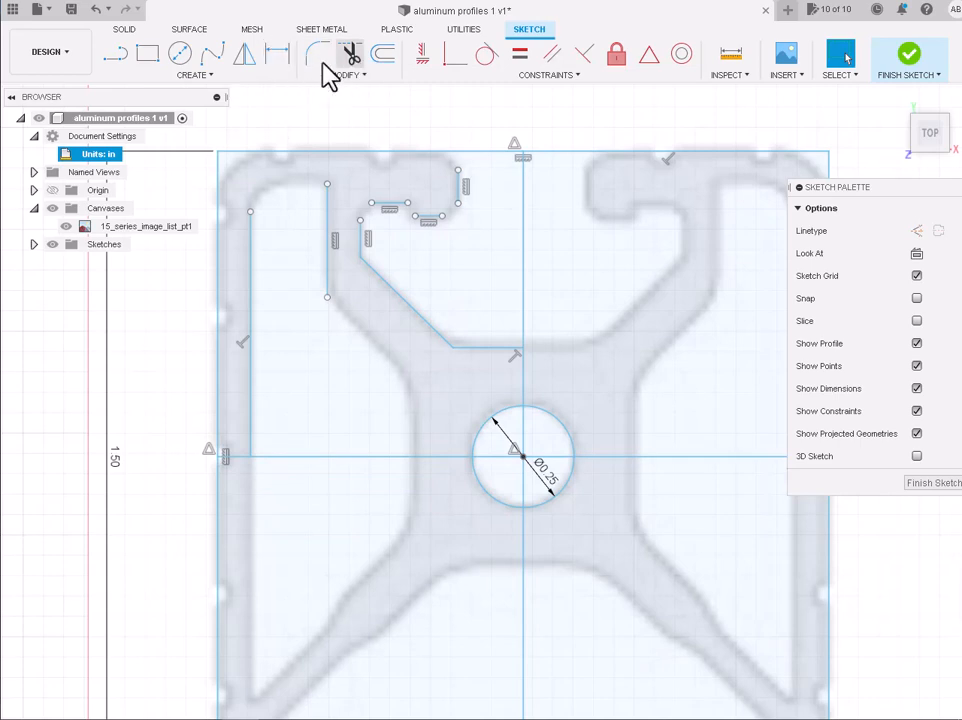
# - Draw a three-point arc joining the left end of the lip's underside line to the top of the slot's short vertical line
pyautogui.click(196, 80)
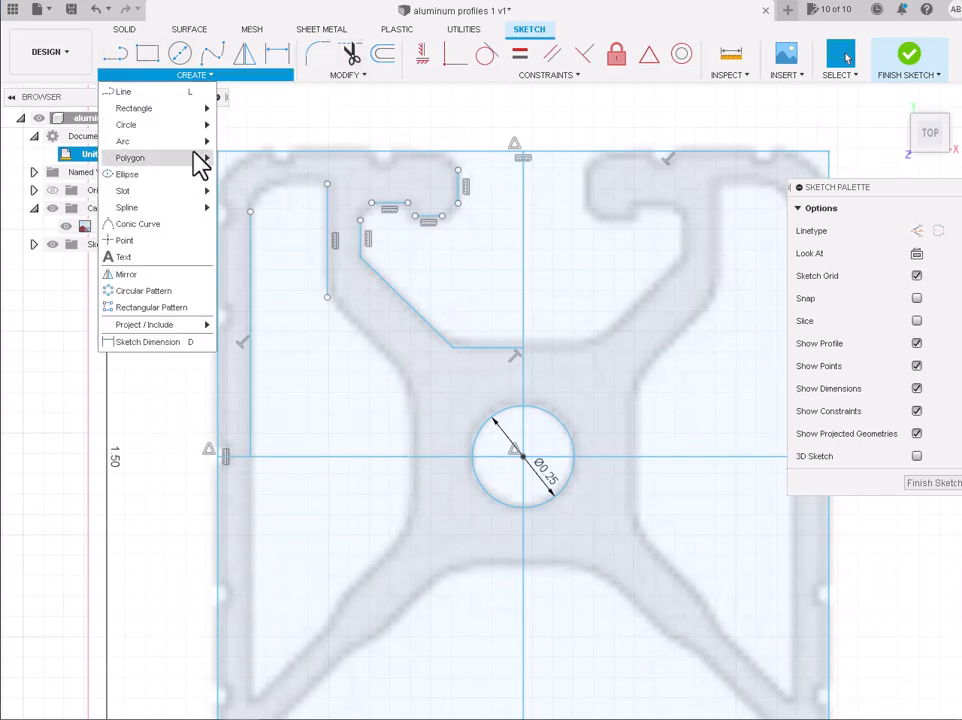
pyautogui.moveTo(195, 141)
pyautogui.click(240, 143)
pyautogui.scroll(5, 355, 213)
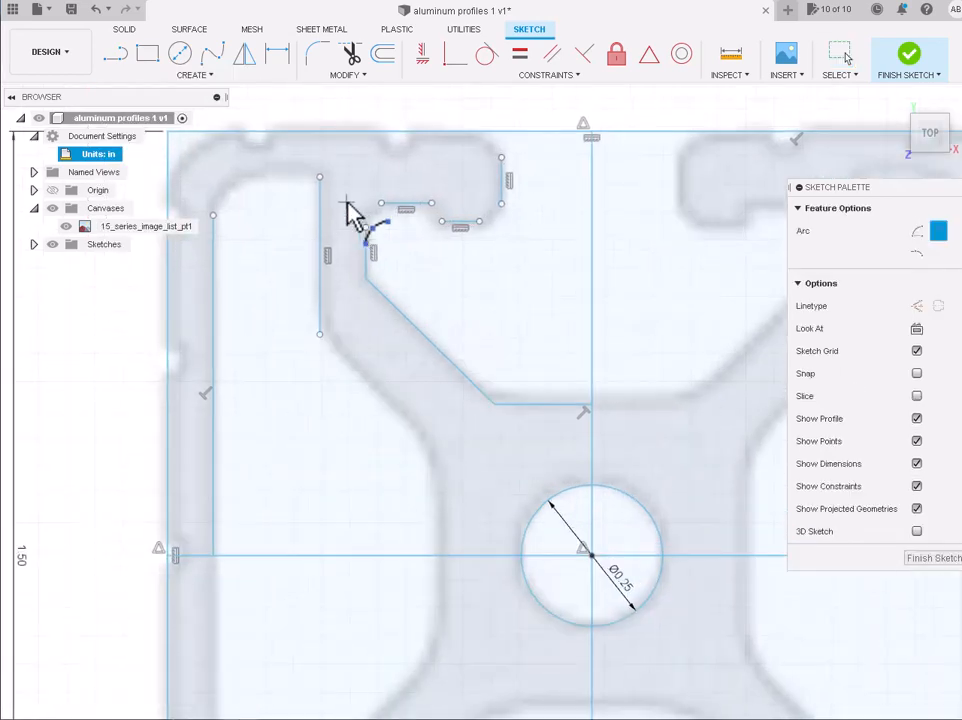
pyautogui.click(404, 203)
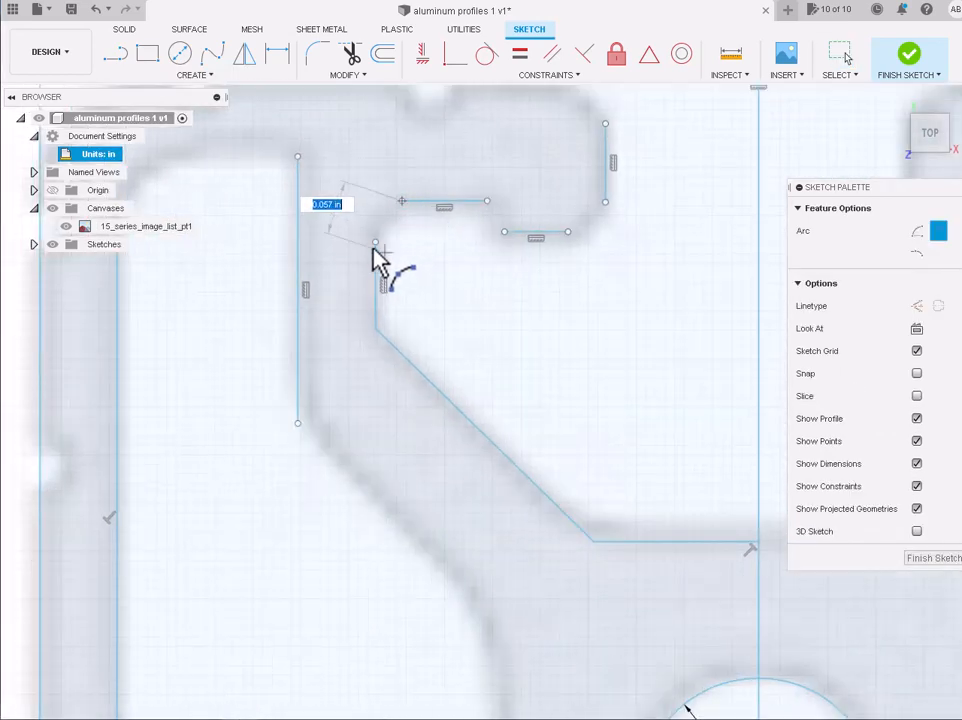
pyautogui.click(375, 241)
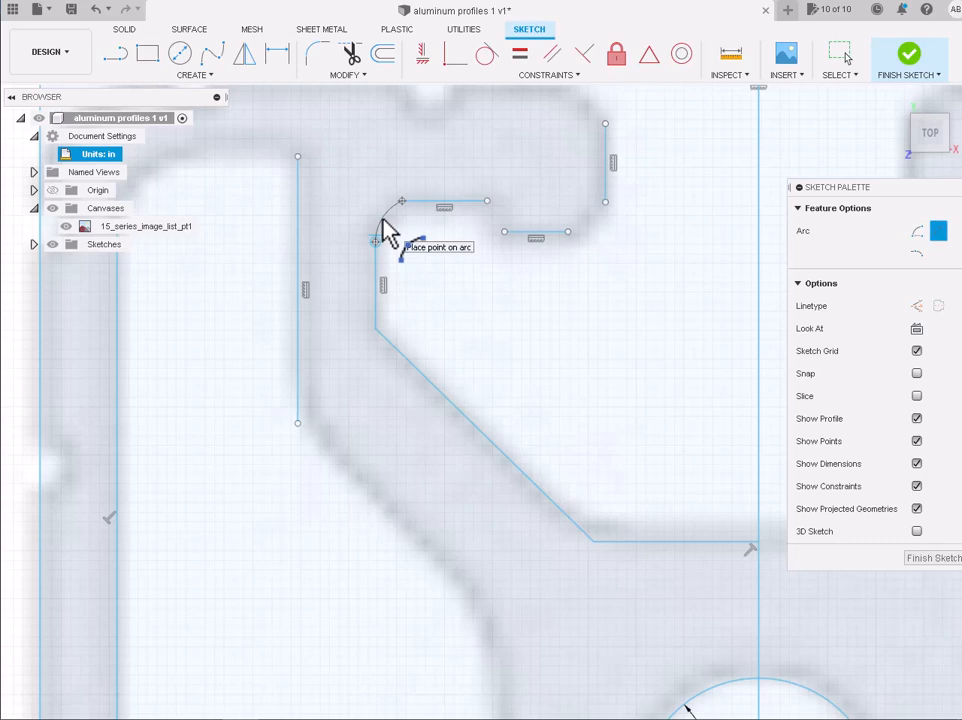
pyautogui.click(382, 219)
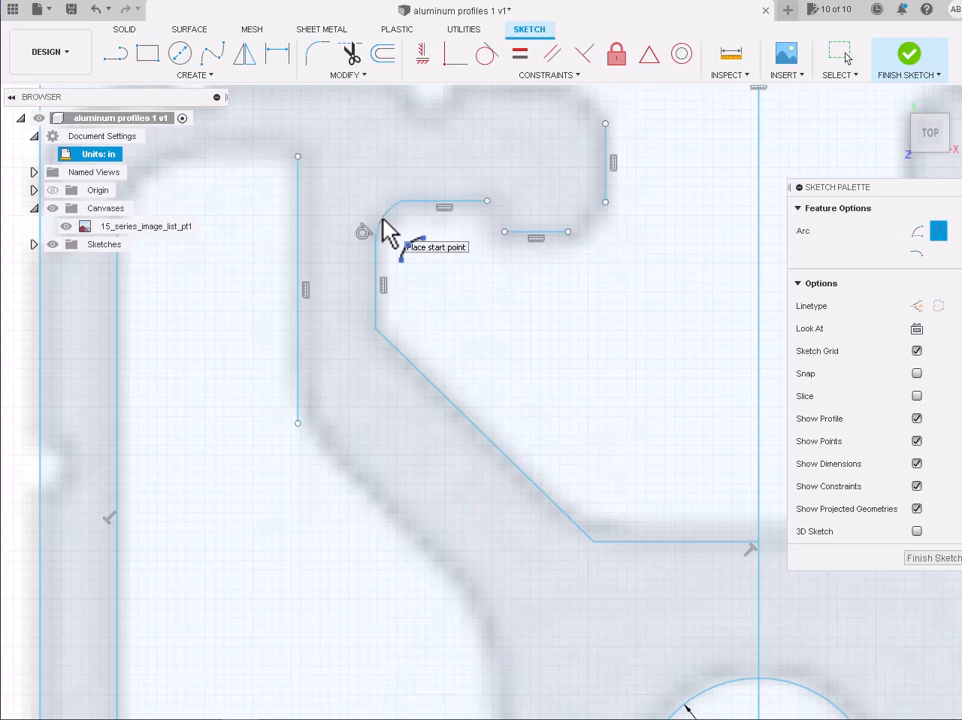
pyautogui.click(487, 202)
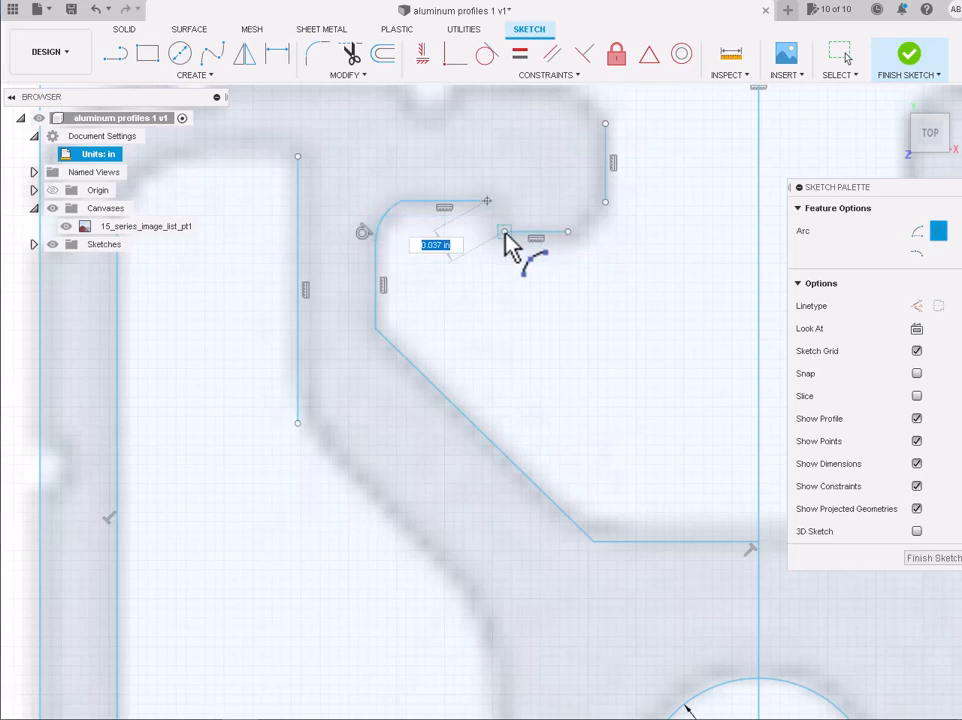
pyautogui.click(505, 232)
pyautogui.scroll(-3, 505, 240)
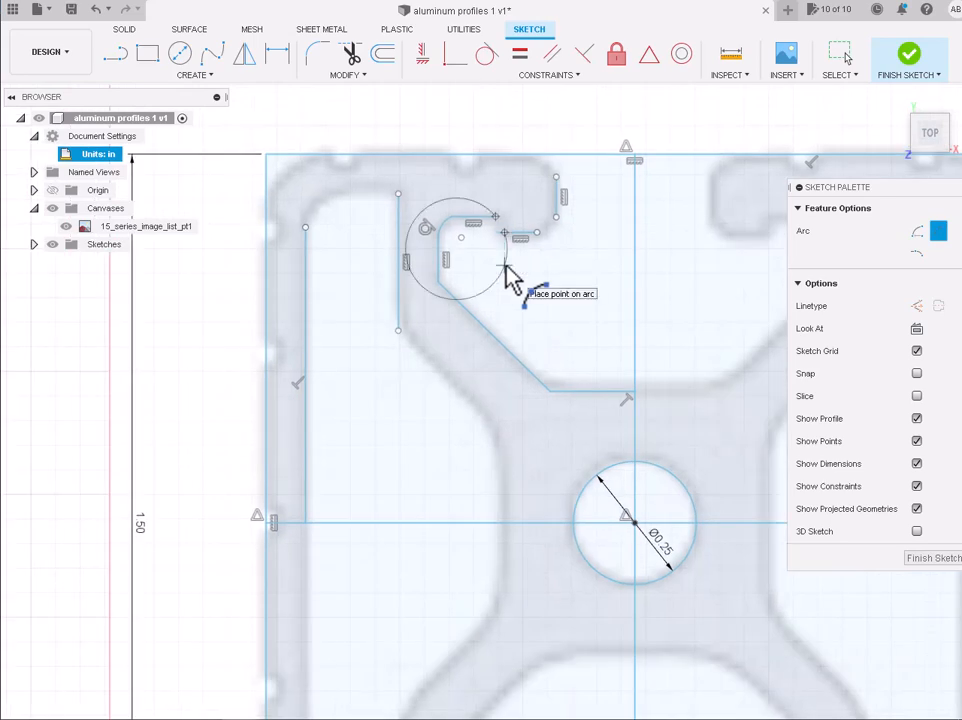
pyautogui.scroll(3, 510, 280)
pyautogui.scroll(-4, 510, 280)
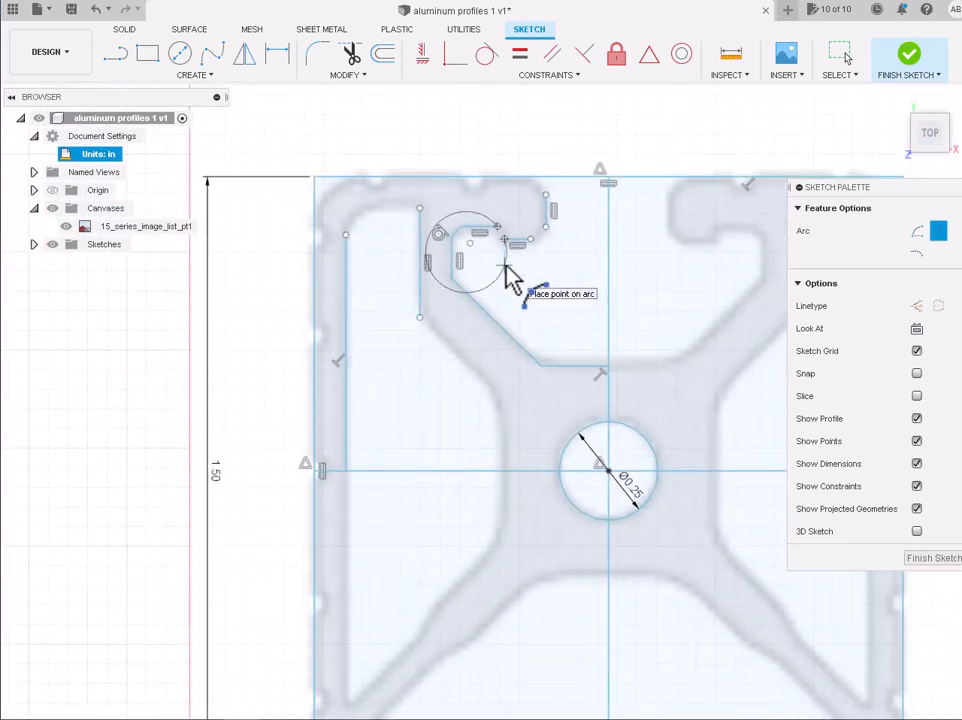
pyautogui.click(510, 280)
pyautogui.press('Escape')
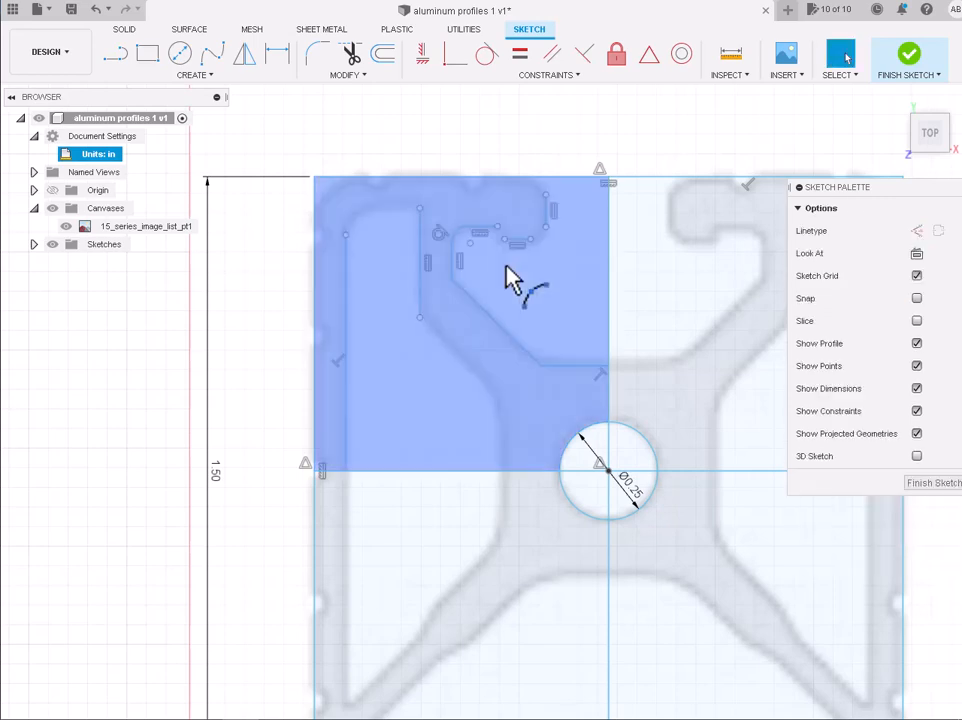
# - Draw a short slanted line joining the right end of the lip's underside line to the left end of the tip's bottom line
pyautogui.scroll(5, 520, 250)
pyautogui.click(116, 54)
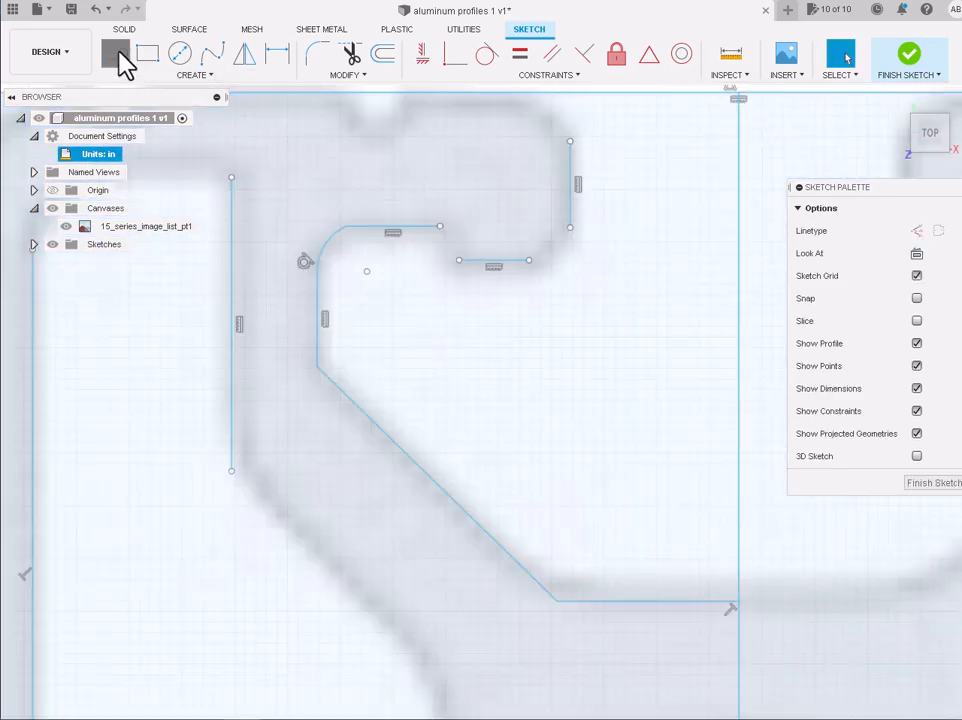
pyautogui.click(440, 226)
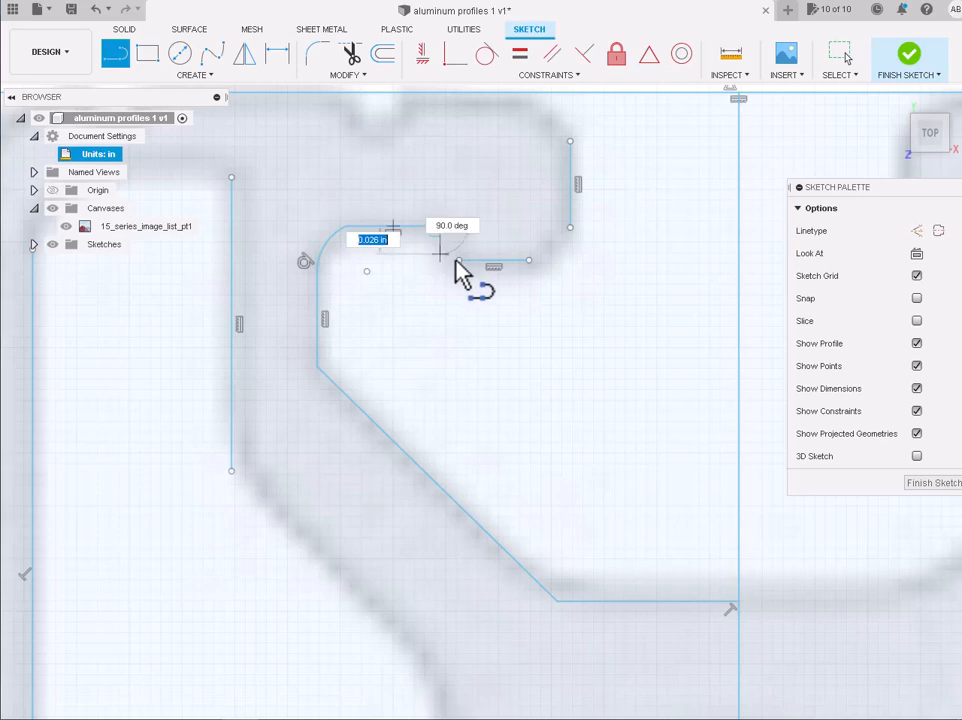
pyautogui.click(460, 262)
pyautogui.press('Escape')
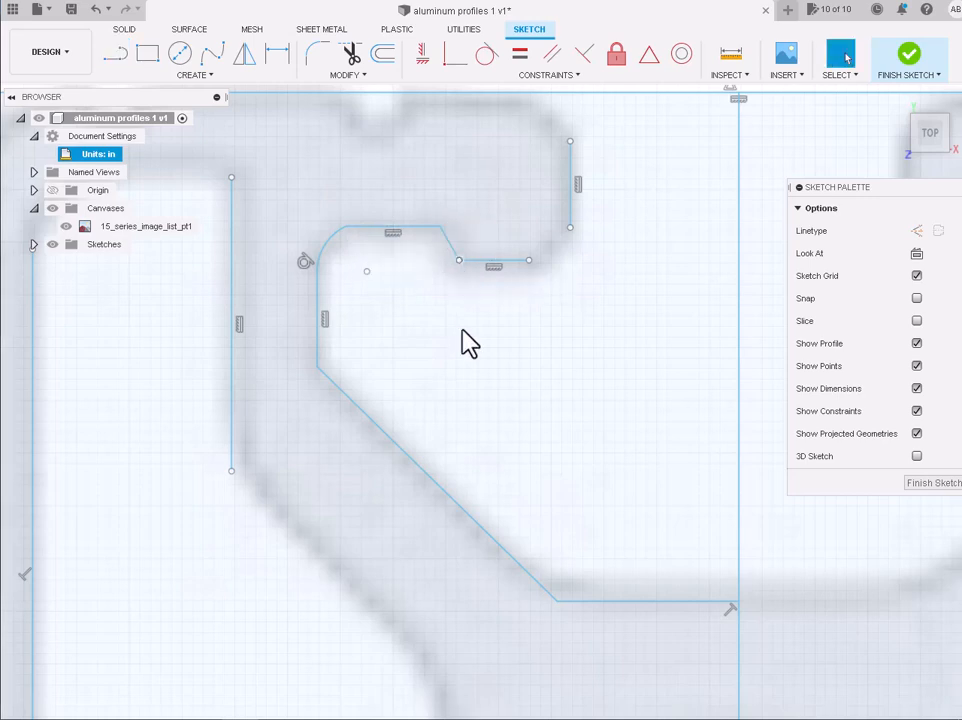
# - Draw a three-point arc rounding the lip tip's lower corner between its vertical edge and its bottom line
pyautogui.scroll(-4, 464, 339)
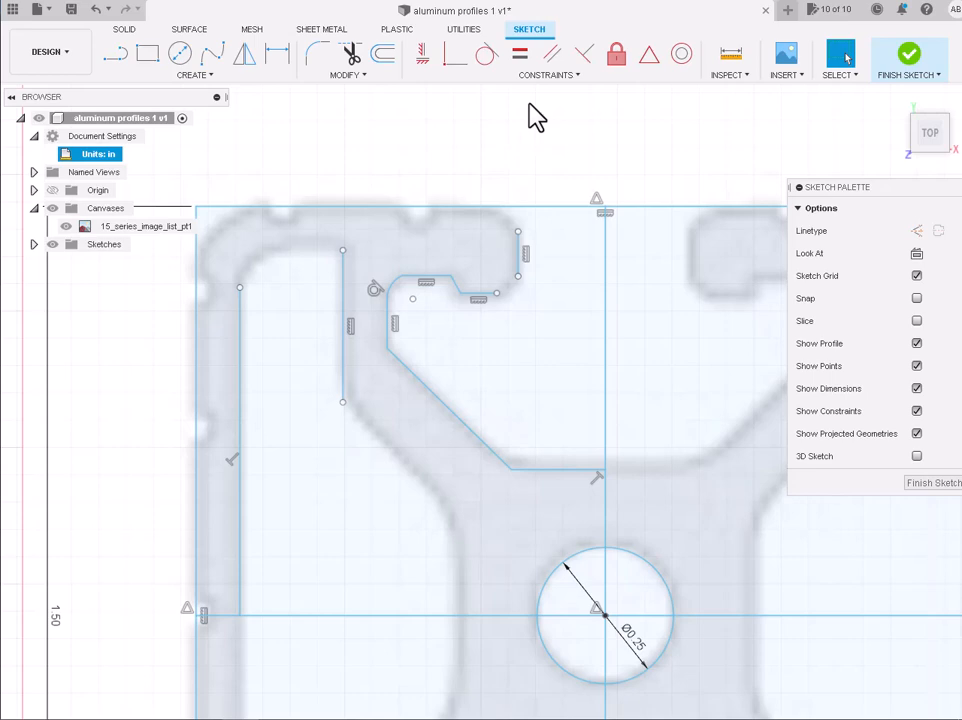
pyautogui.scroll(1, 644, 150)
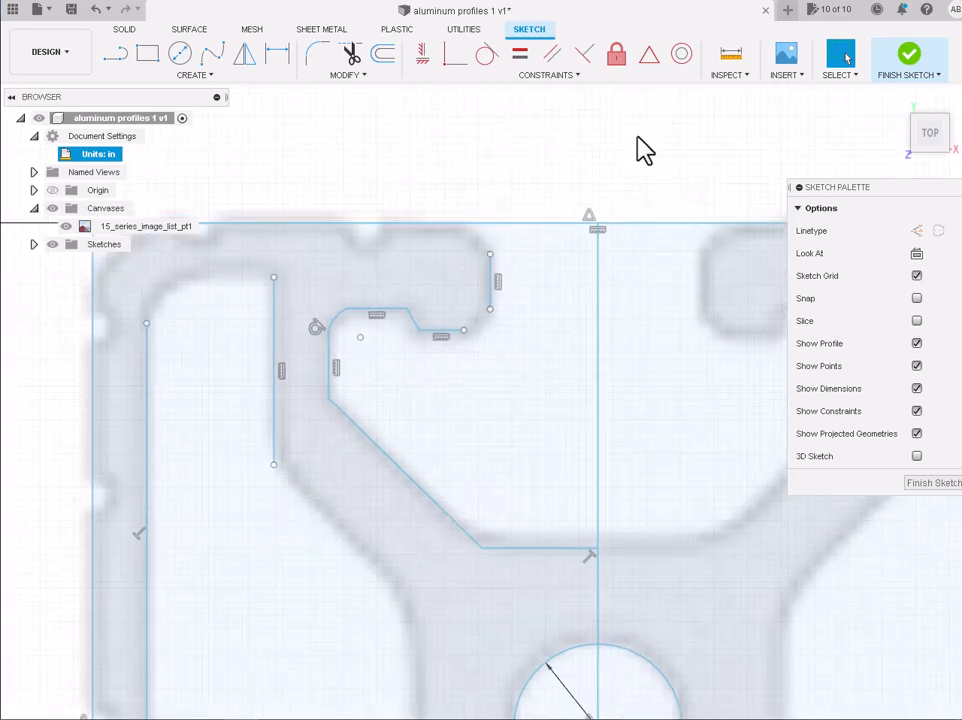
pyautogui.click(118, 70)
pyautogui.click(157, 75)
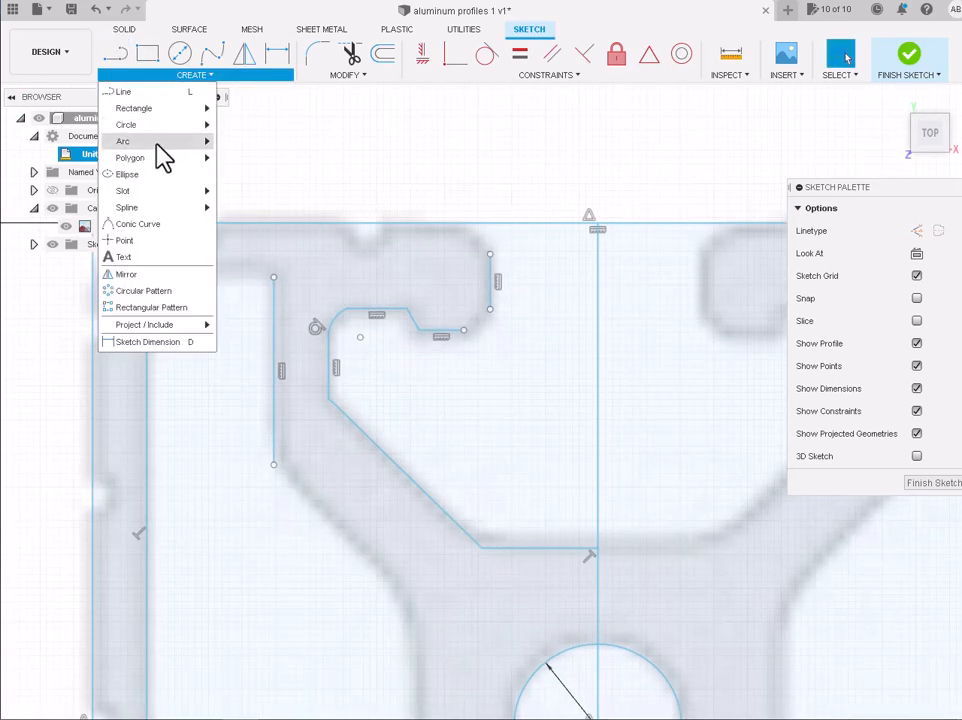
pyautogui.moveTo(160, 145)
pyautogui.scroll(2, 495, 325)
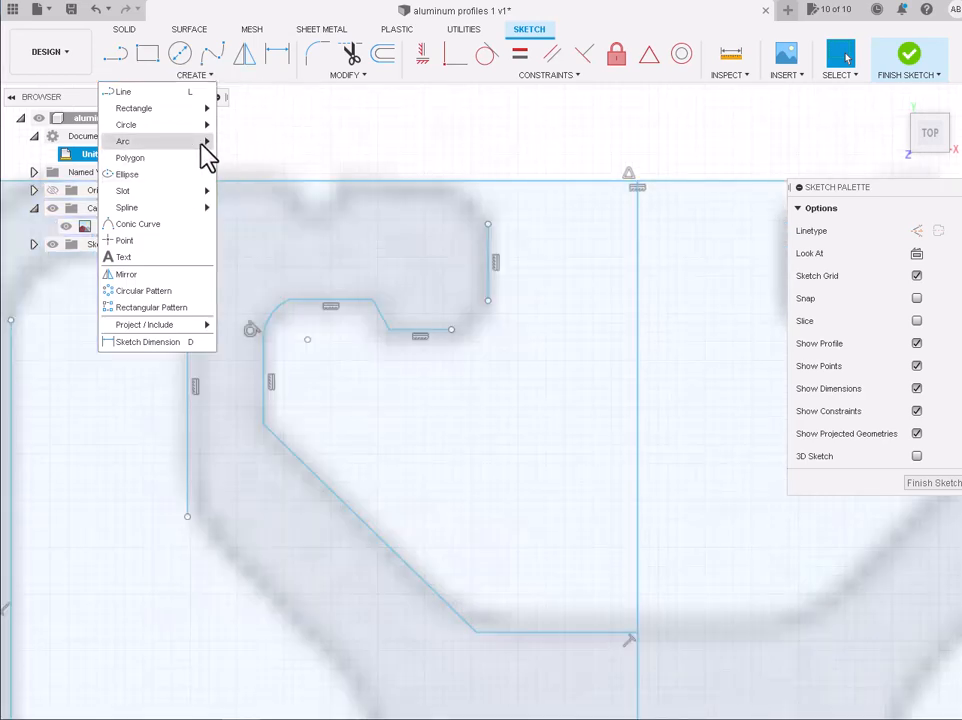
pyautogui.click(250, 158)
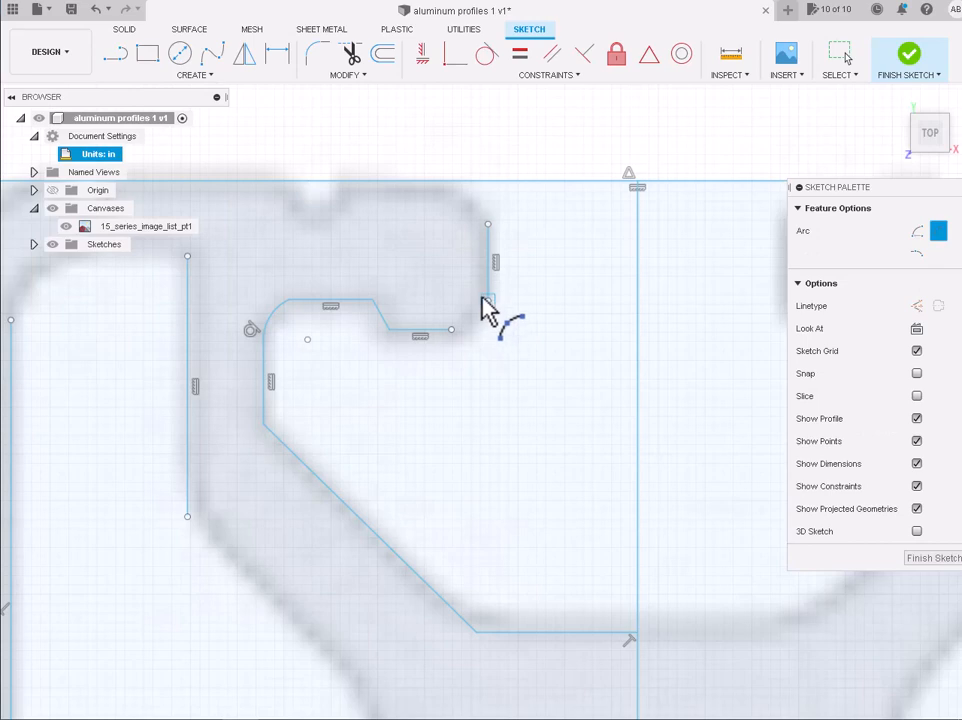
pyautogui.click(487, 299)
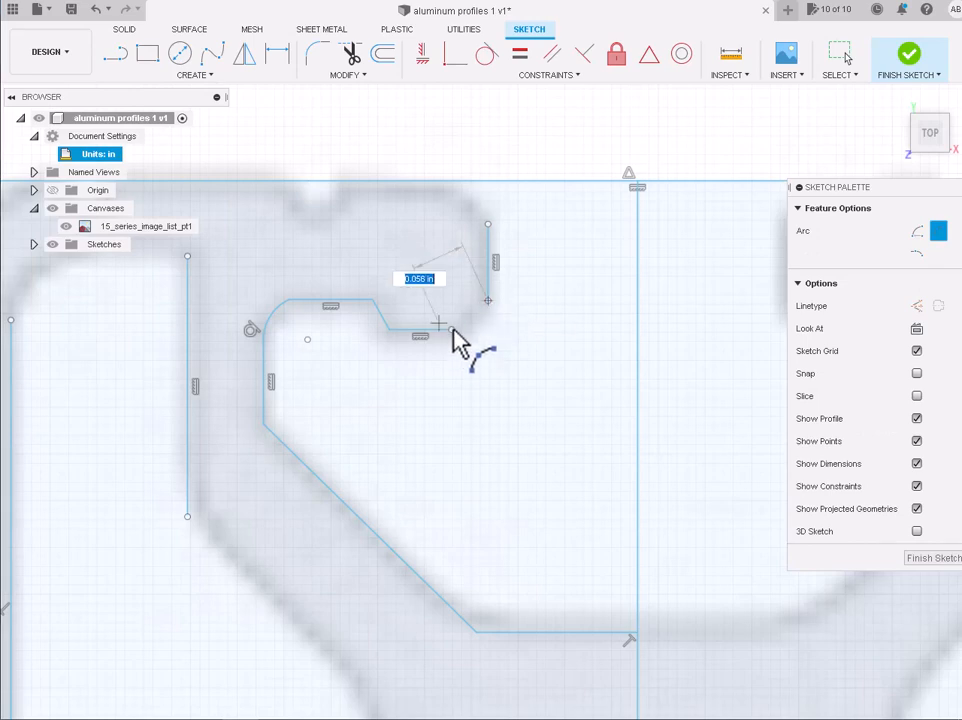
pyautogui.click(452, 330)
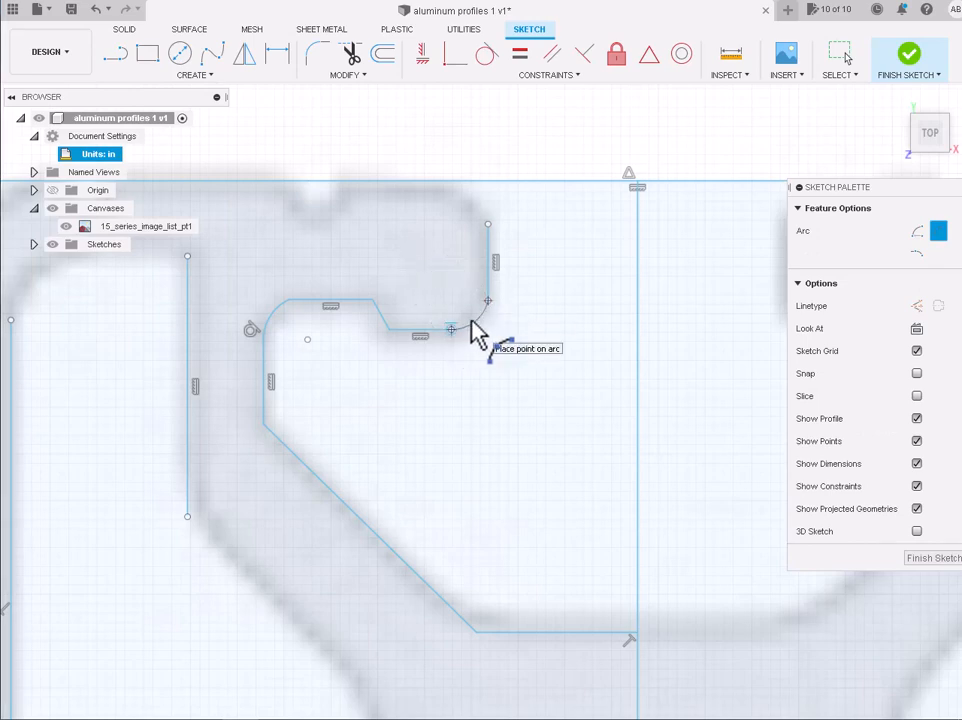
pyautogui.press('Escape')
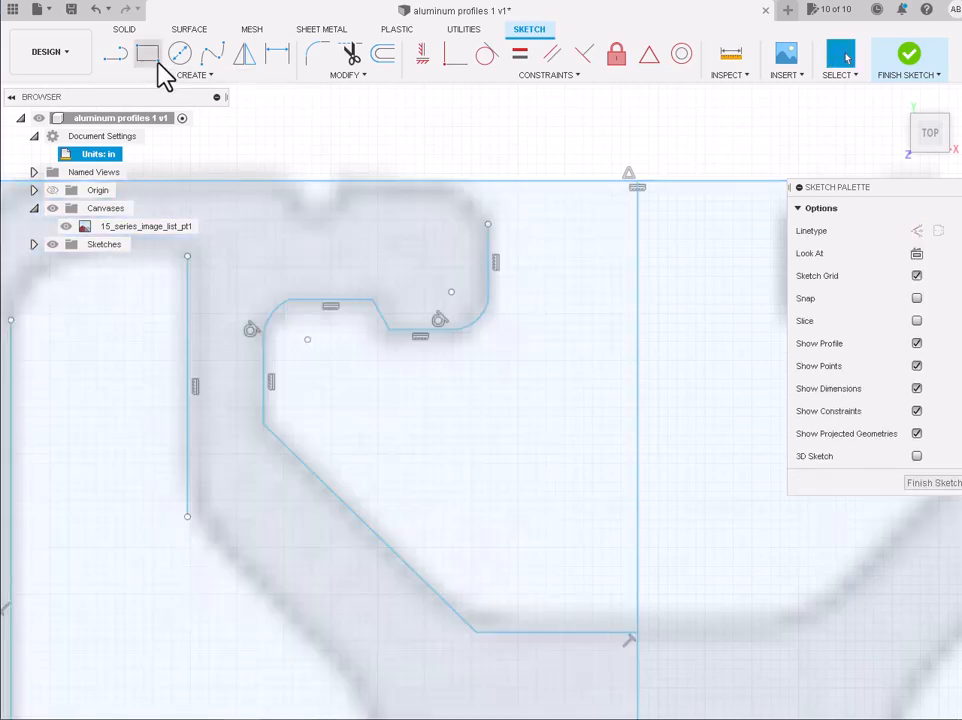
# - Draw a three-point arc rounding the lip tip's upper corner from its vertical edge to the profile's top edge
pyautogui.click(135, 75)
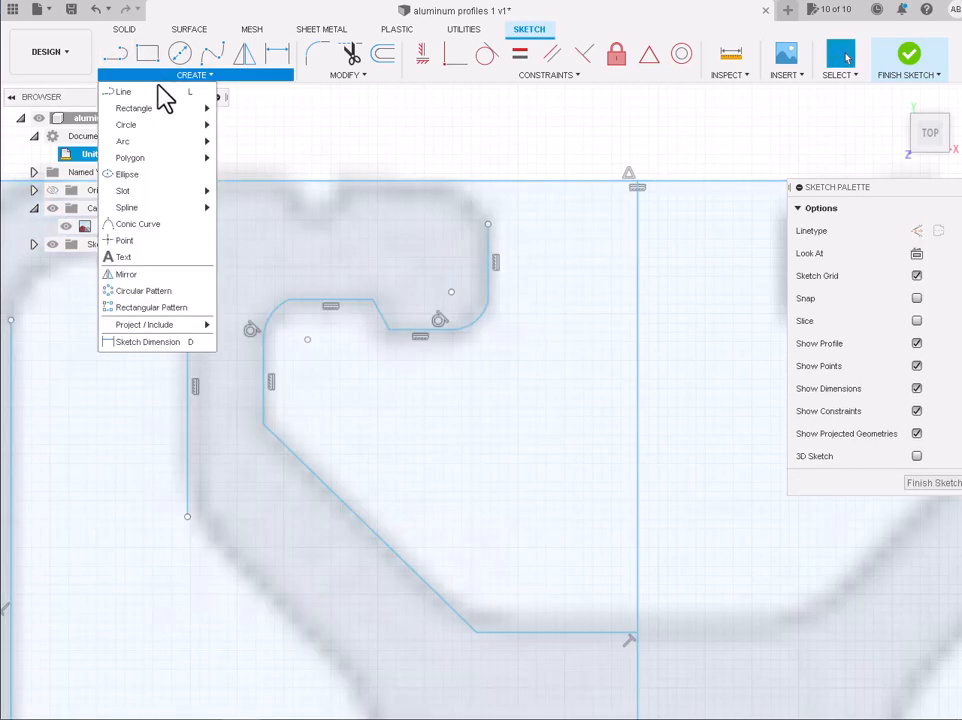
pyautogui.moveTo(180, 142)
pyautogui.click(245, 143)
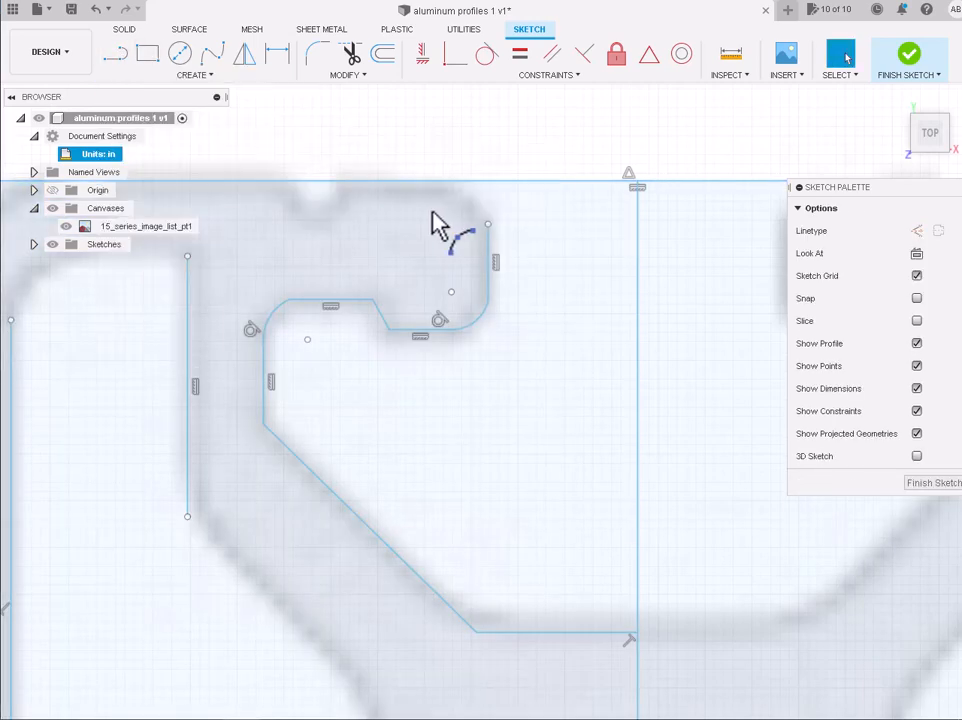
pyautogui.click(487, 224)
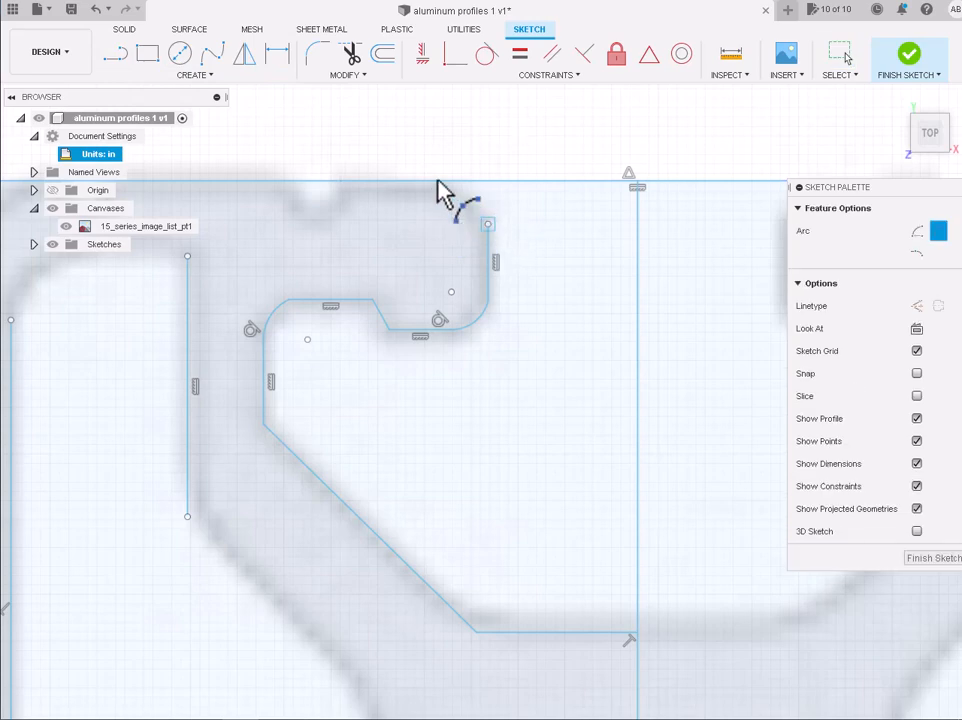
pyautogui.click(440, 181)
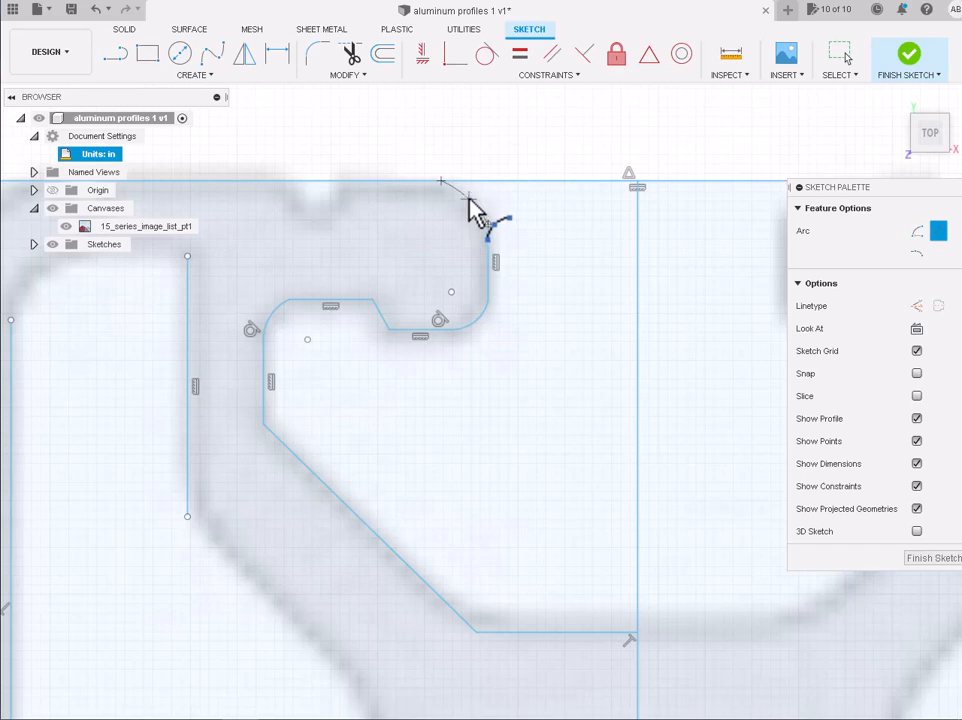
pyautogui.click(477, 205)
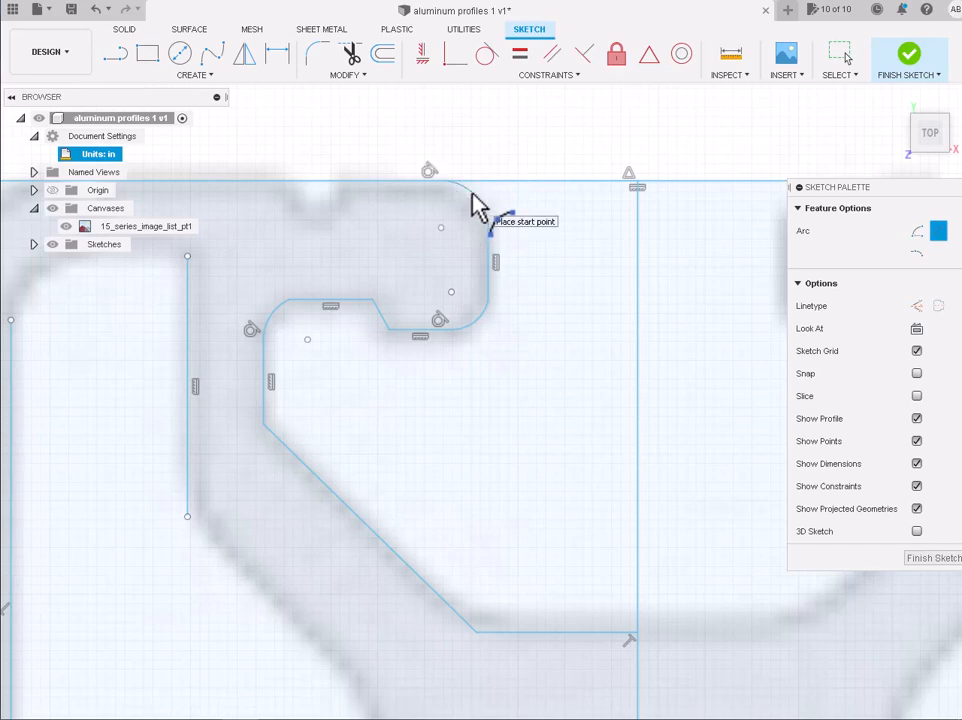
pyautogui.press('Escape')
# - Draw a three-point arc across the cavity's upper end, joining the tops of its inner and outer vertical lines
pyautogui.scroll(-3, 406, 220)
pyautogui.scroll(-2, 410, 235)
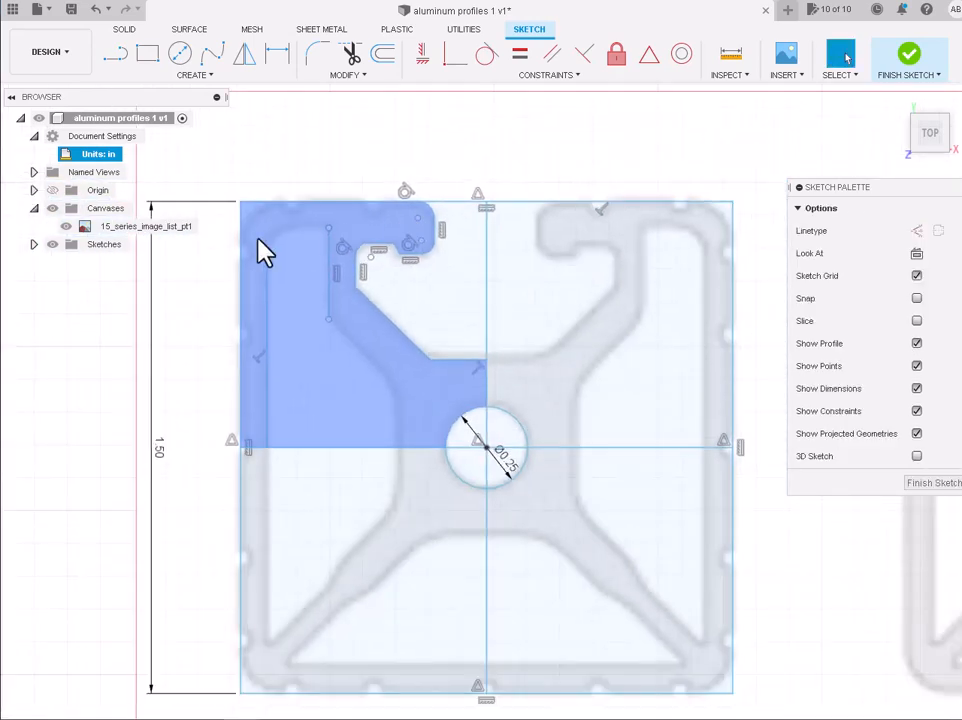
pyautogui.scroll(2, 195, 350)
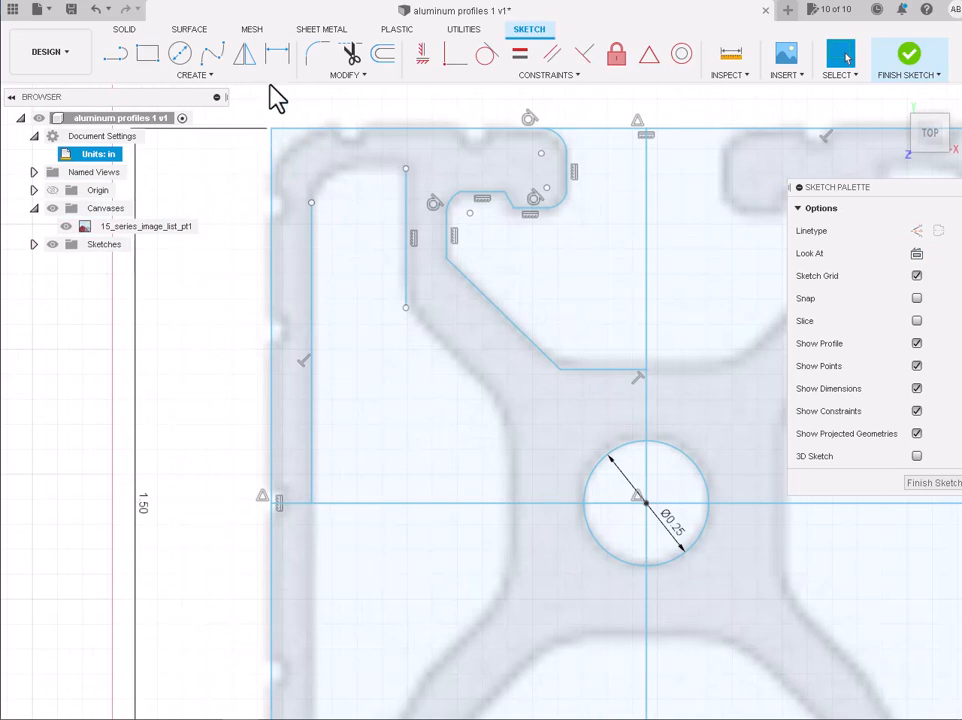
pyautogui.click(191, 79)
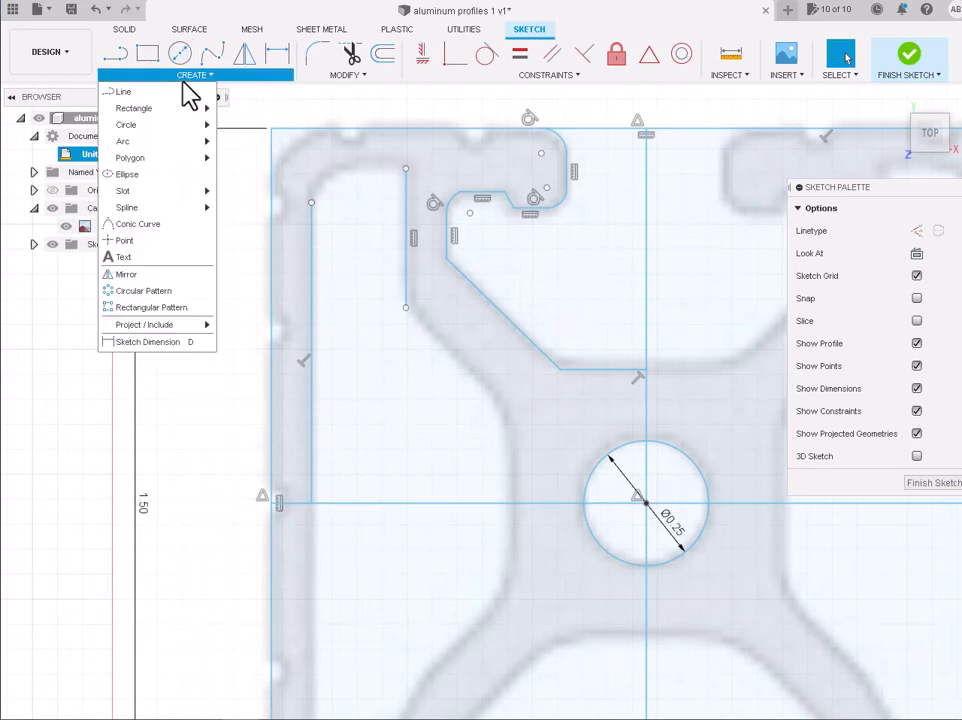
pyautogui.click(234, 145)
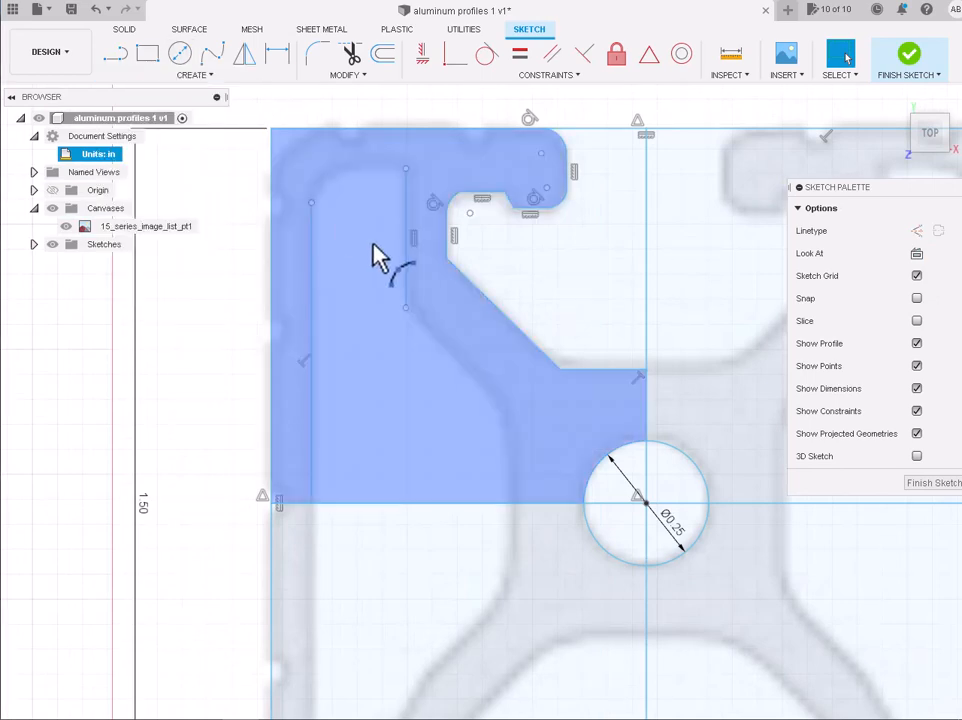
pyautogui.click(403, 178)
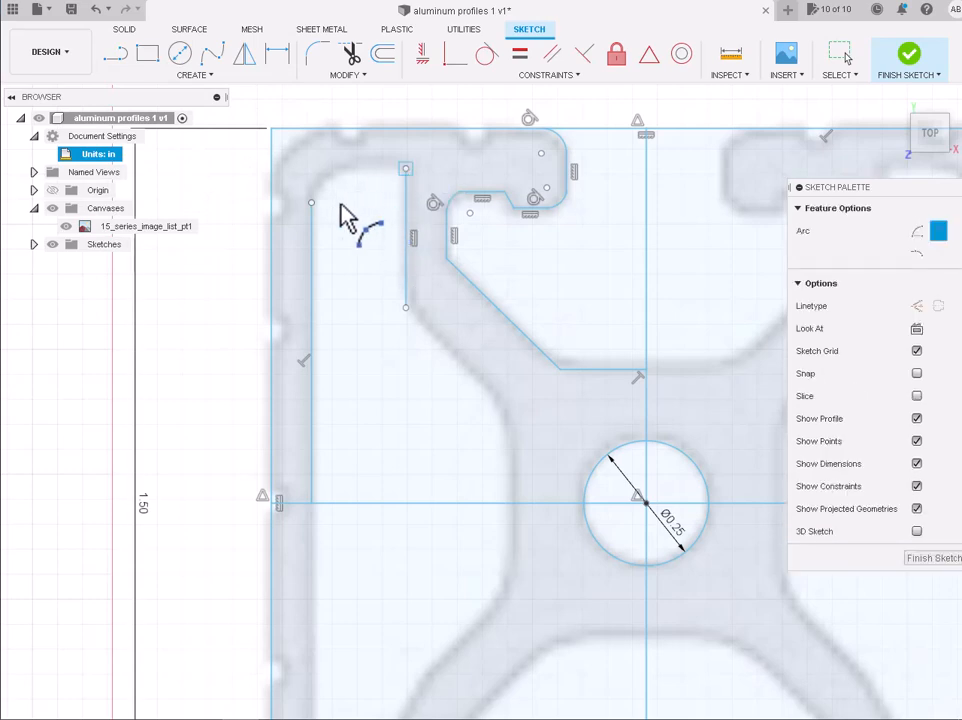
pyautogui.click(311, 203)
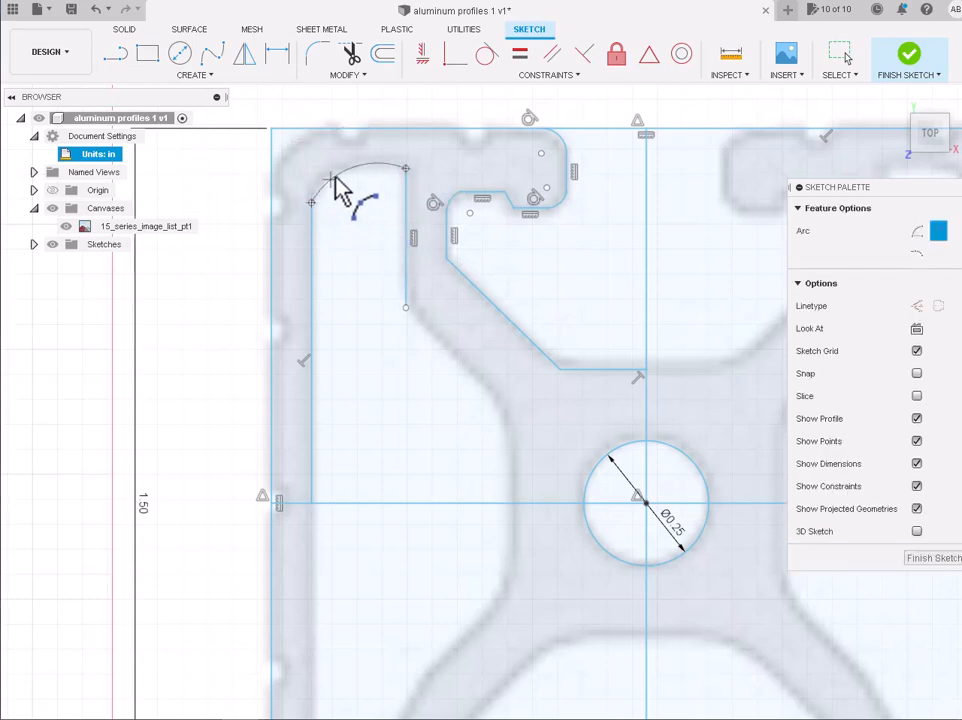
pyautogui.scroll(2, 337, 190)
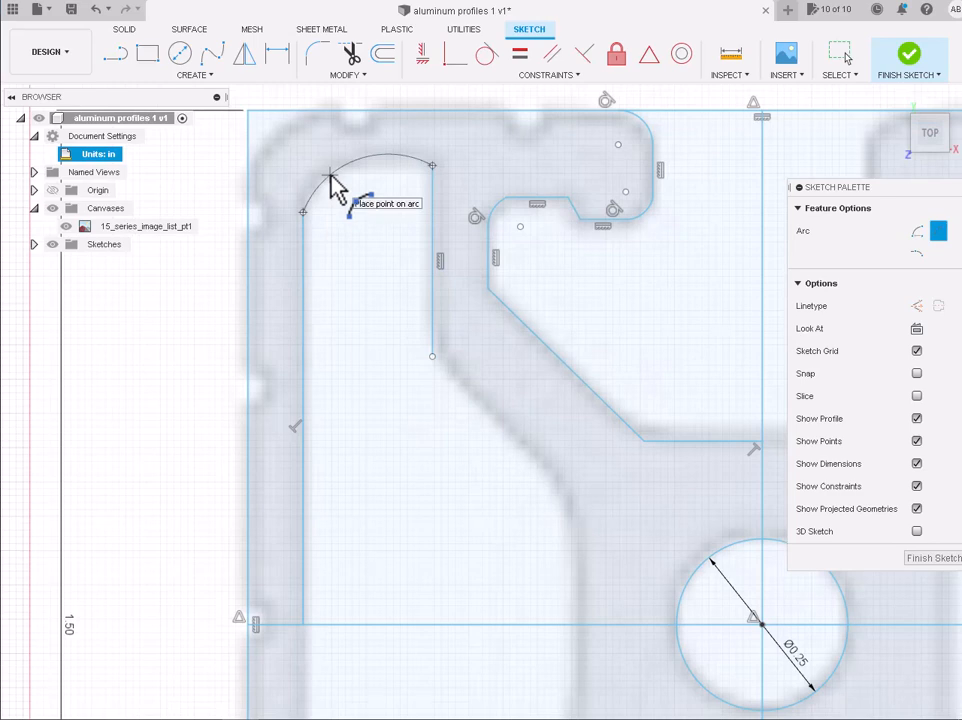
pyautogui.click(337, 190)
pyautogui.press('Escape')
pyautogui.scroll(-3, 333, 253)
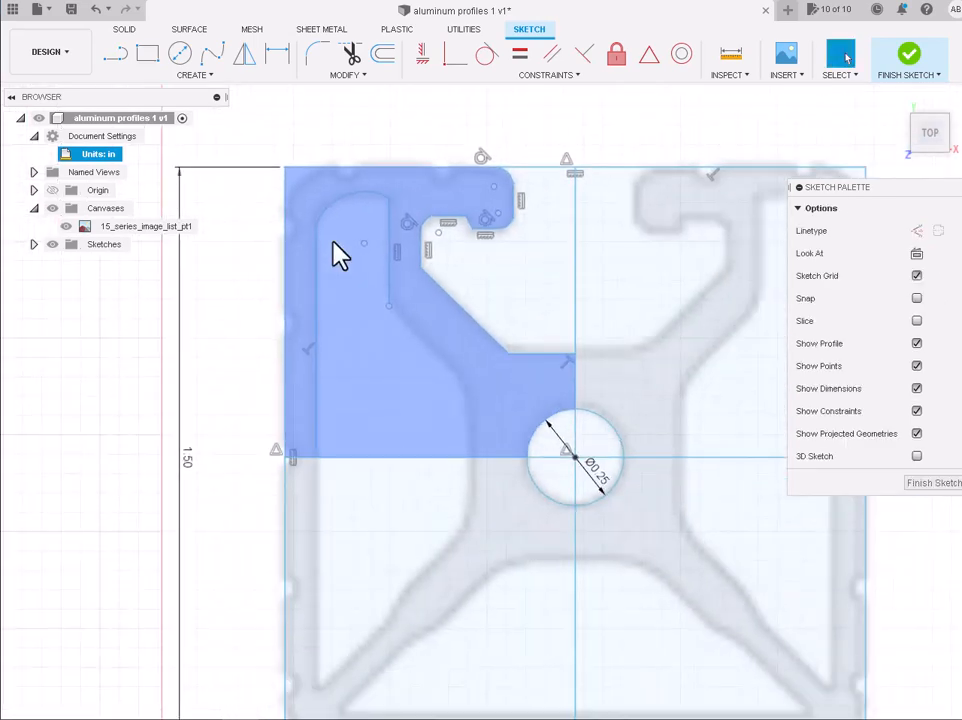
# - Draw a vertical line from the horizontal centerline up along the hub's edge, left of the 0.25 in circle
pyautogui.scroll(-2, 330, 240)
pyautogui.scroll(1, 100, 437)
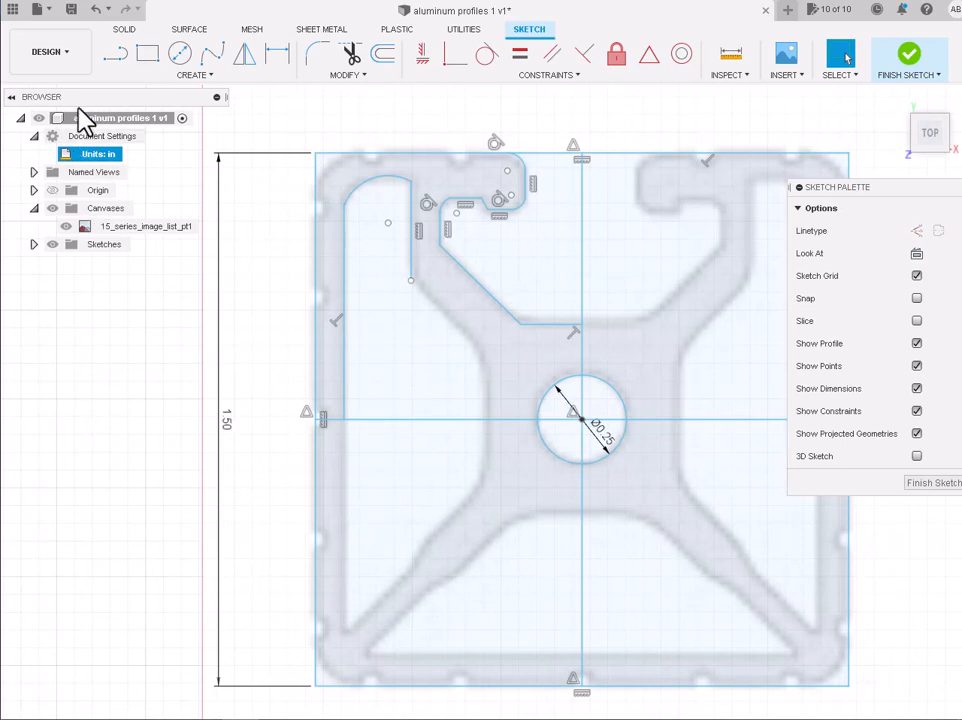
pyautogui.click(117, 55)
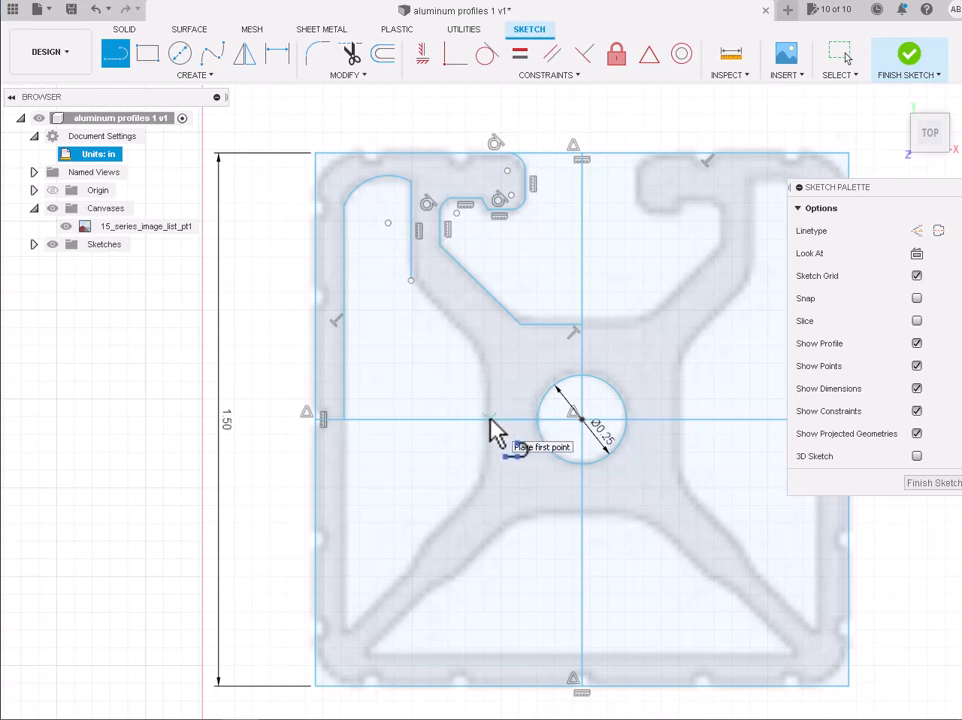
pyautogui.click(489, 420)
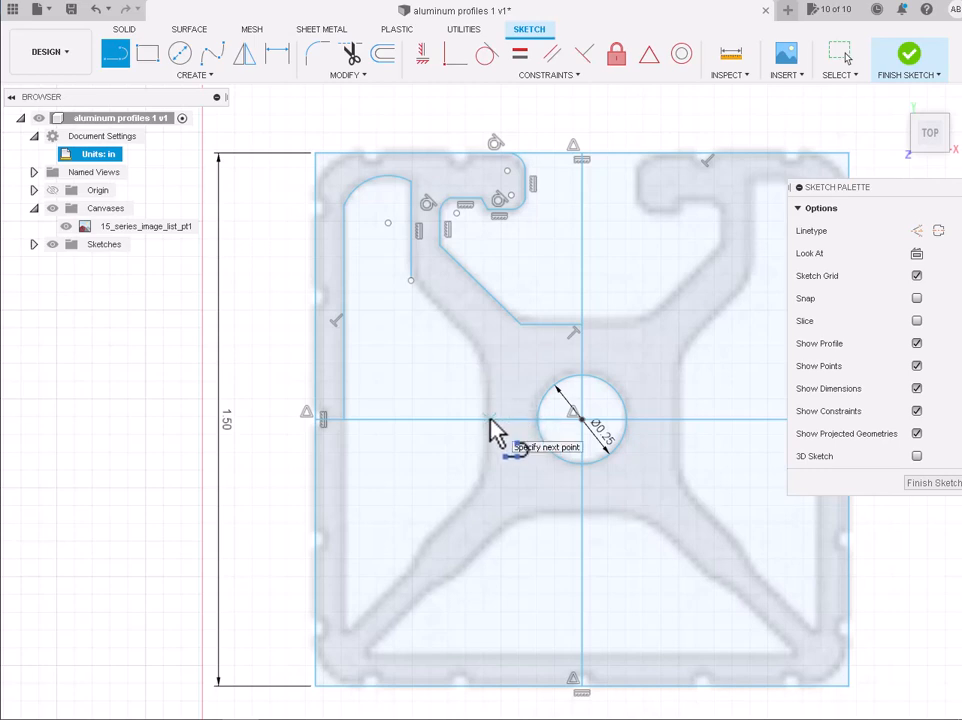
pyautogui.click(490, 340)
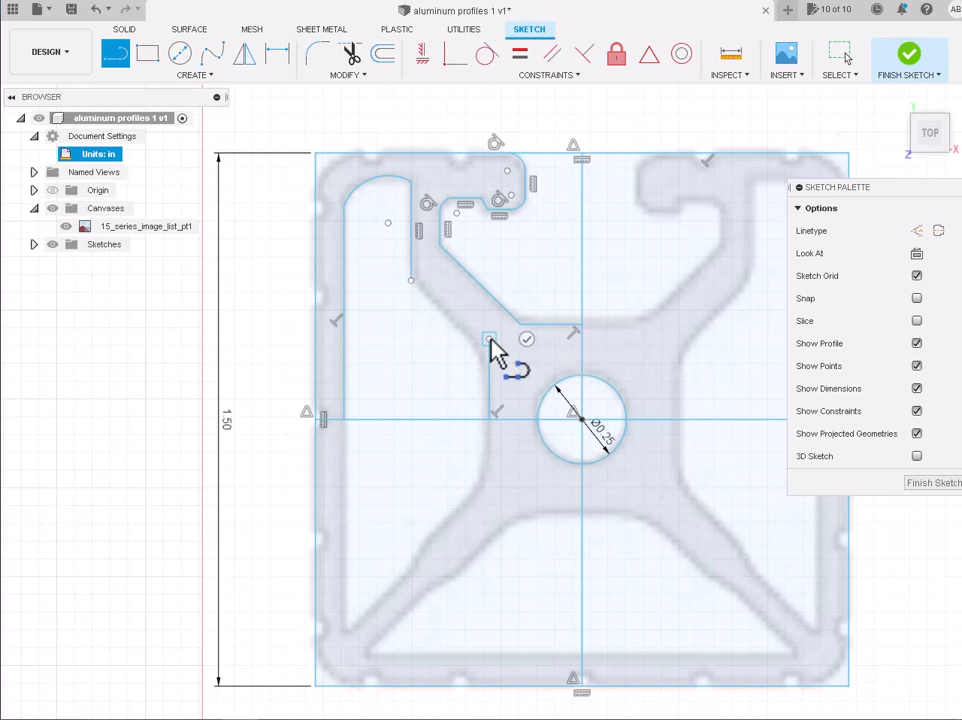
pyautogui.press('Escape')
# - Draw a slanted line from the lower end of the cavity's inner vertical line to the hub's vertical line and clean up their corner
pyautogui.press('l')
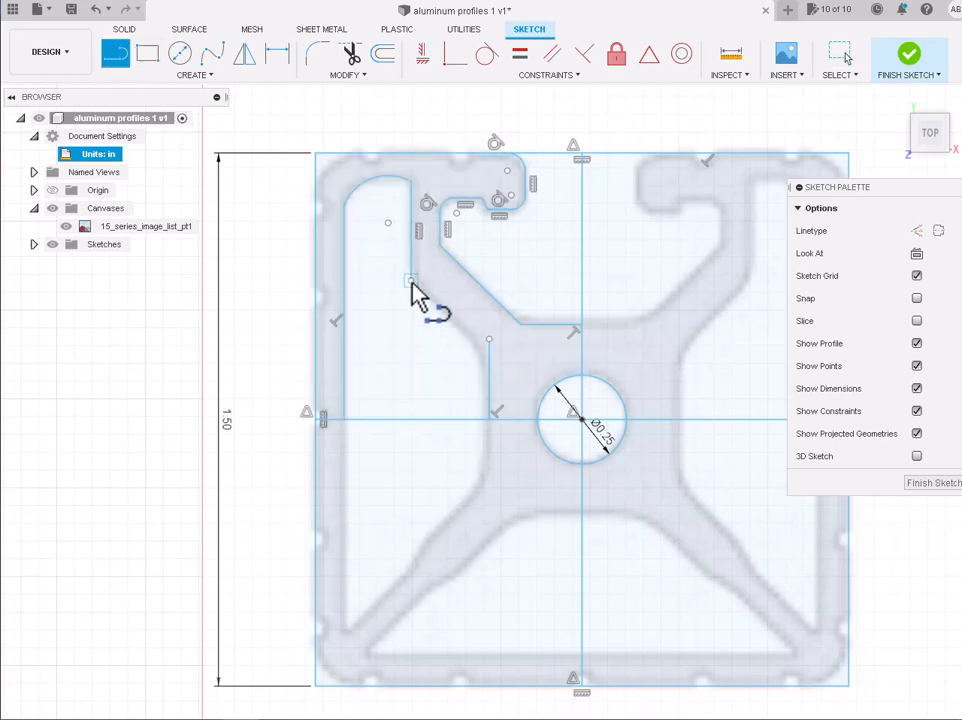
pyautogui.click(411, 280)
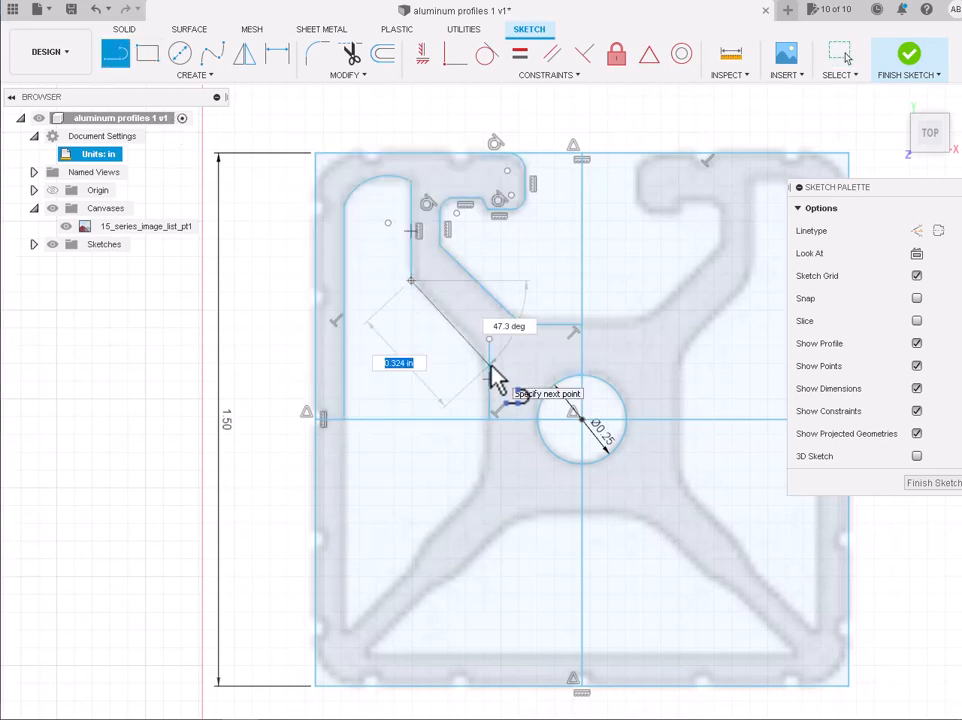
pyautogui.click(490, 368)
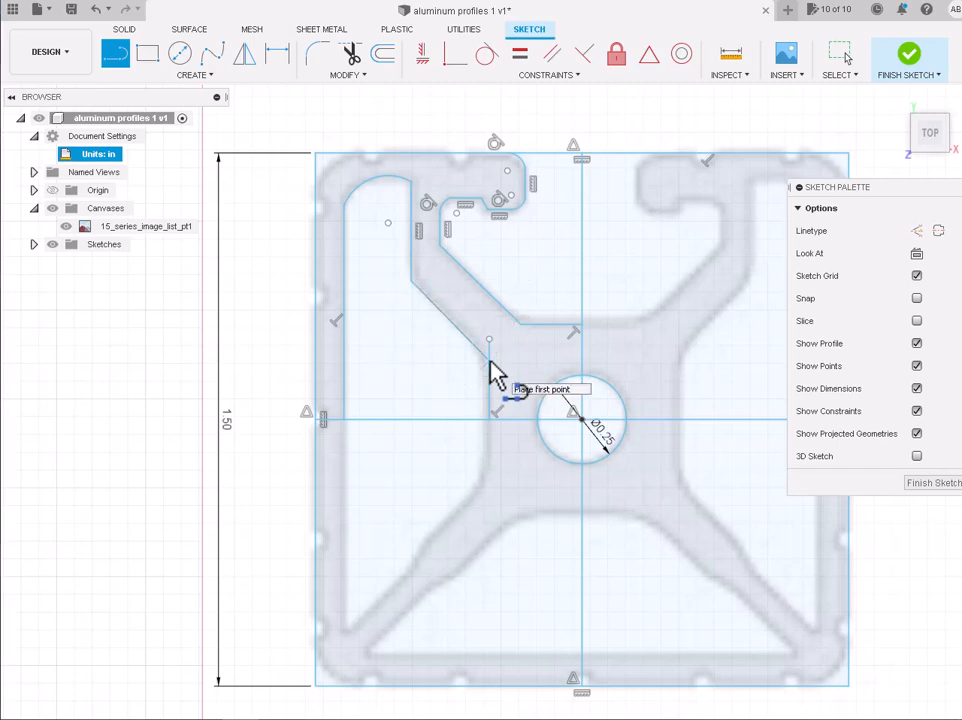
pyautogui.press('Escape')
pyautogui.moveTo(490, 361)
pyautogui.mouseDown()
pyautogui.moveTo(490, 340)
pyautogui.moveTo(490, 359)
pyautogui.mouseUp()
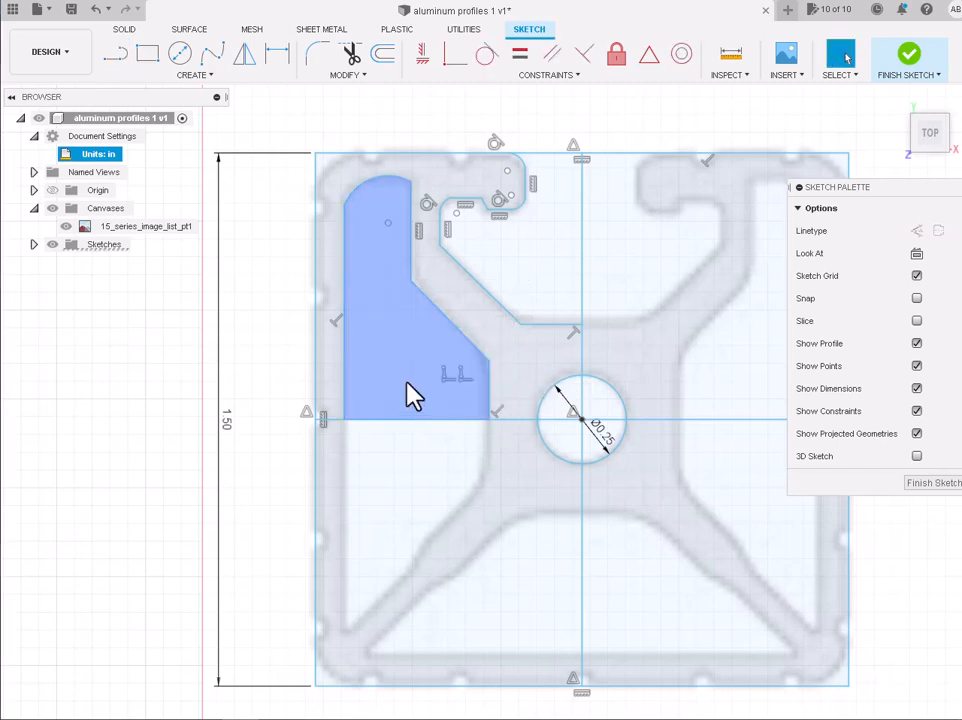
# - Shift the hub's vertical line slightly away from the circle to match the edge in the canvas image
pyautogui.scroll(3, 532, 386)
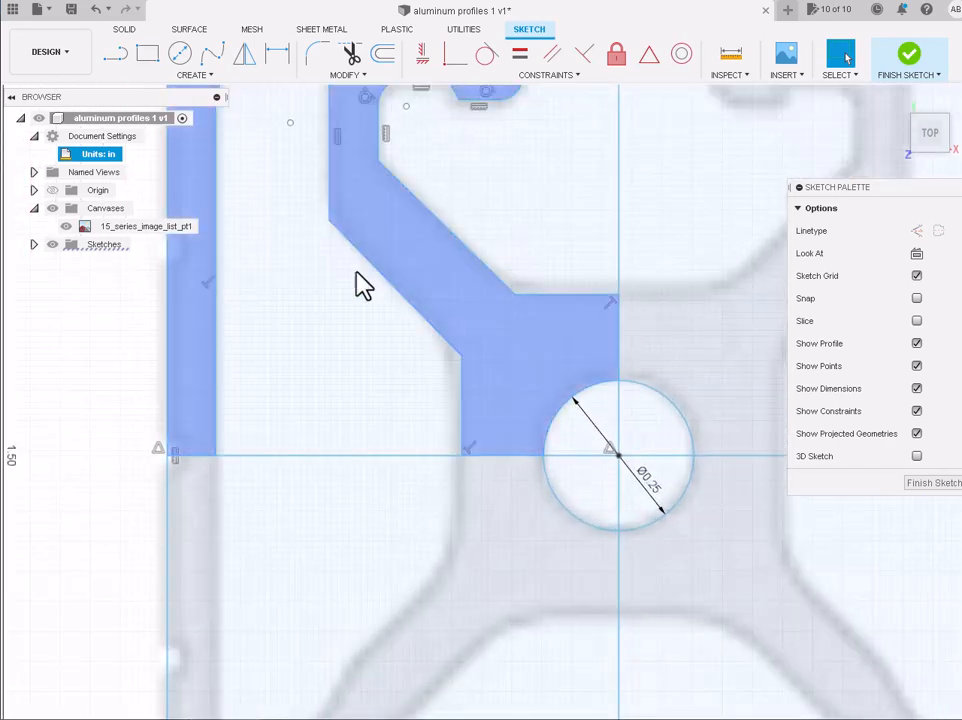
pyautogui.click(317, 53)
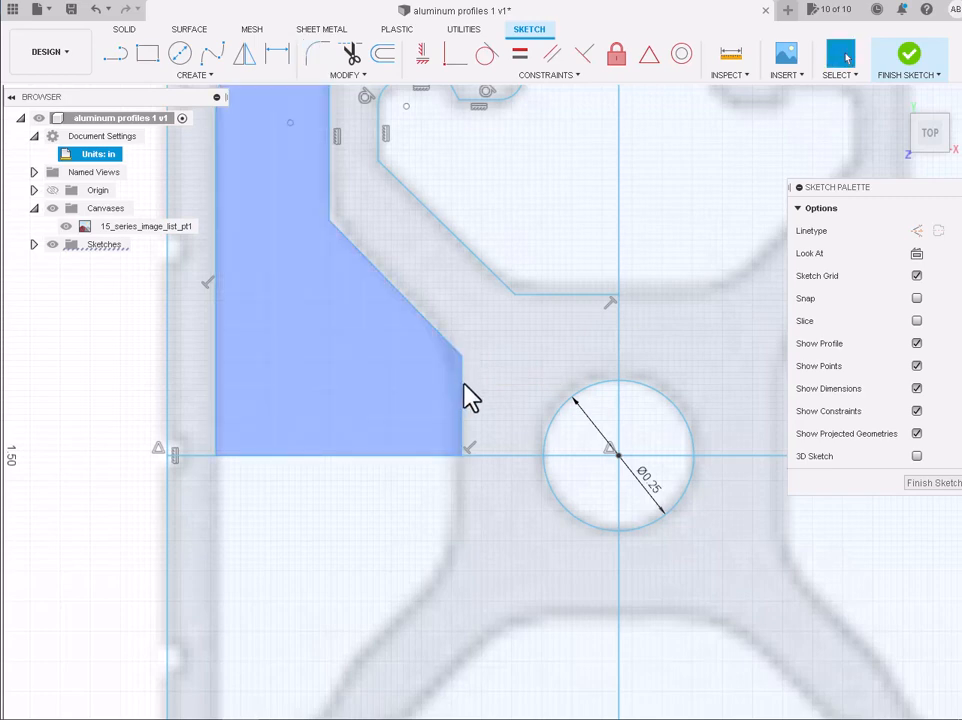
pyautogui.press('Escape')
pyautogui.click(459, 390)
pyautogui.moveTo(458, 388); pyautogui.dragTo(456, 388)
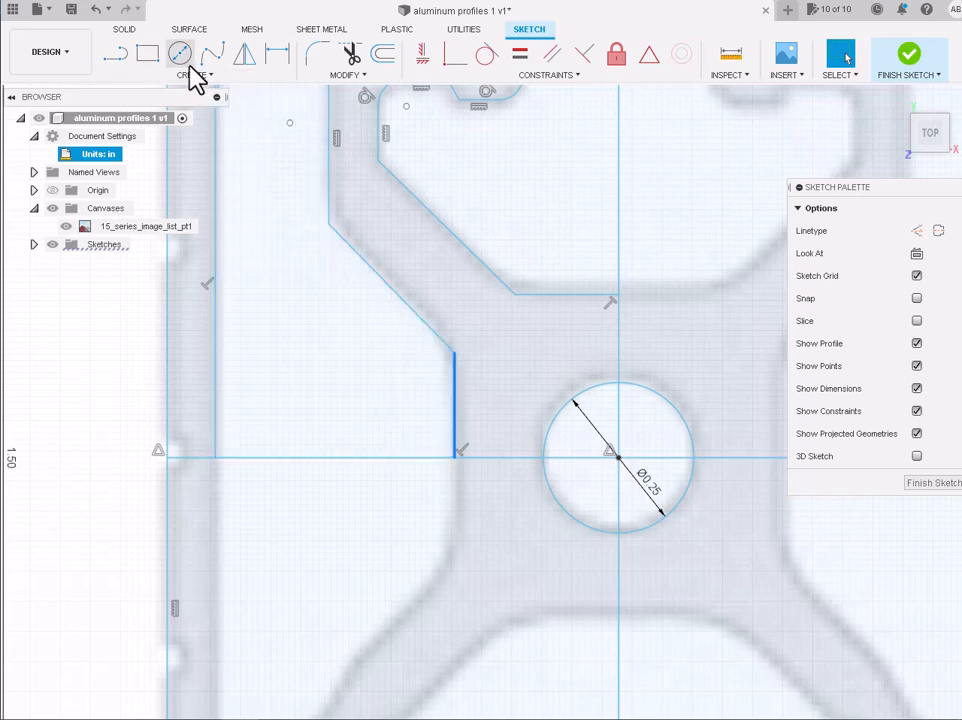
pyautogui.click(315, 55)
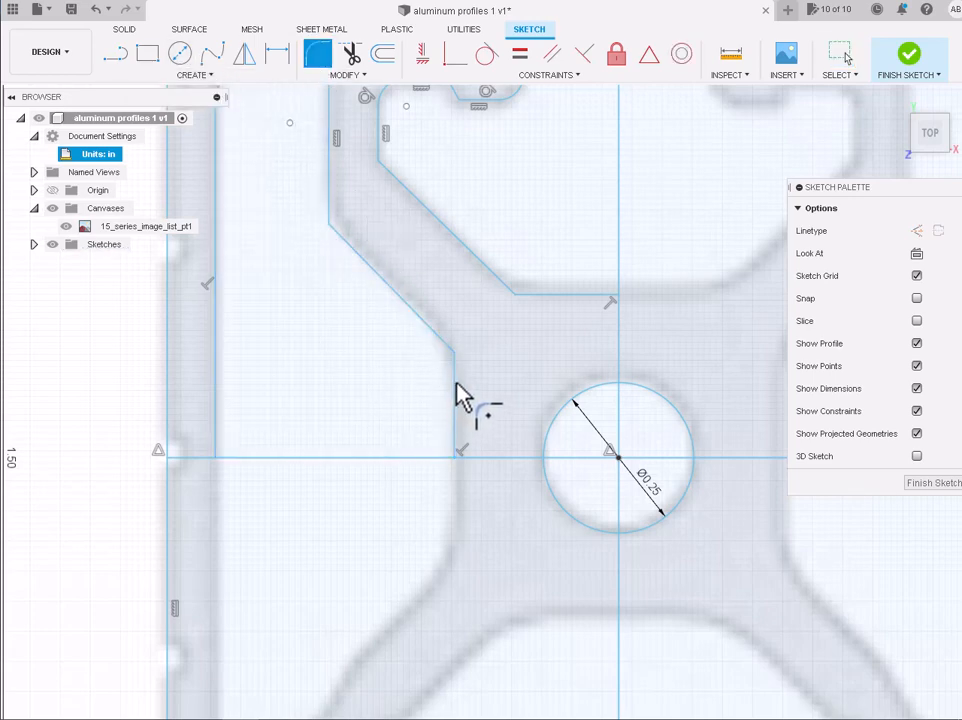
pyautogui.click(456, 395)
pyautogui.click(441, 340)
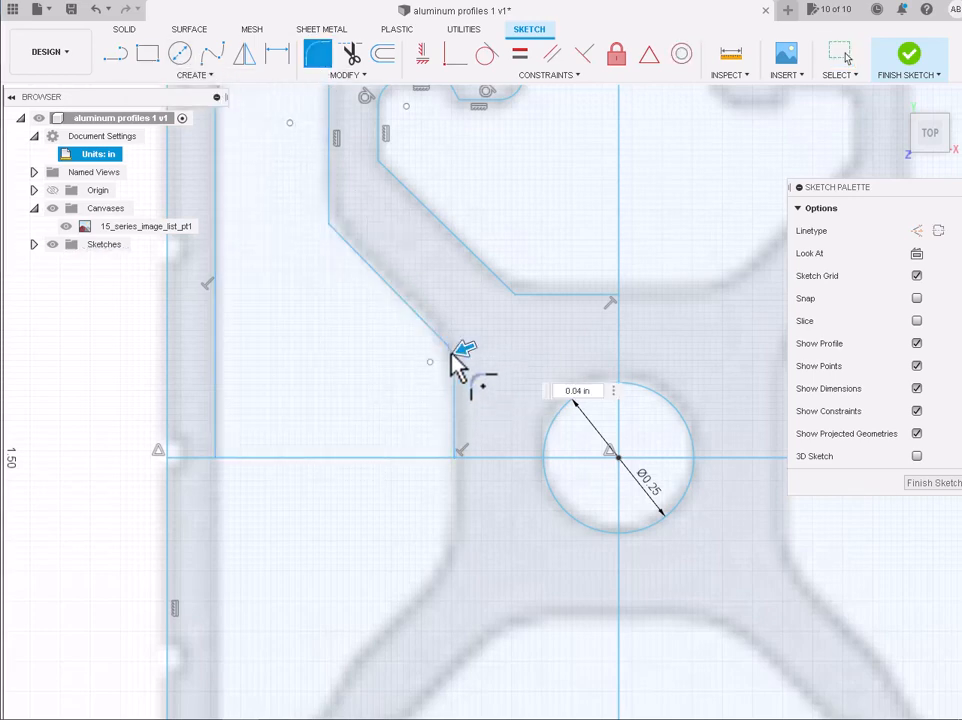
pyautogui.moveTo(460, 354); pyautogui.dragTo(455, 356)
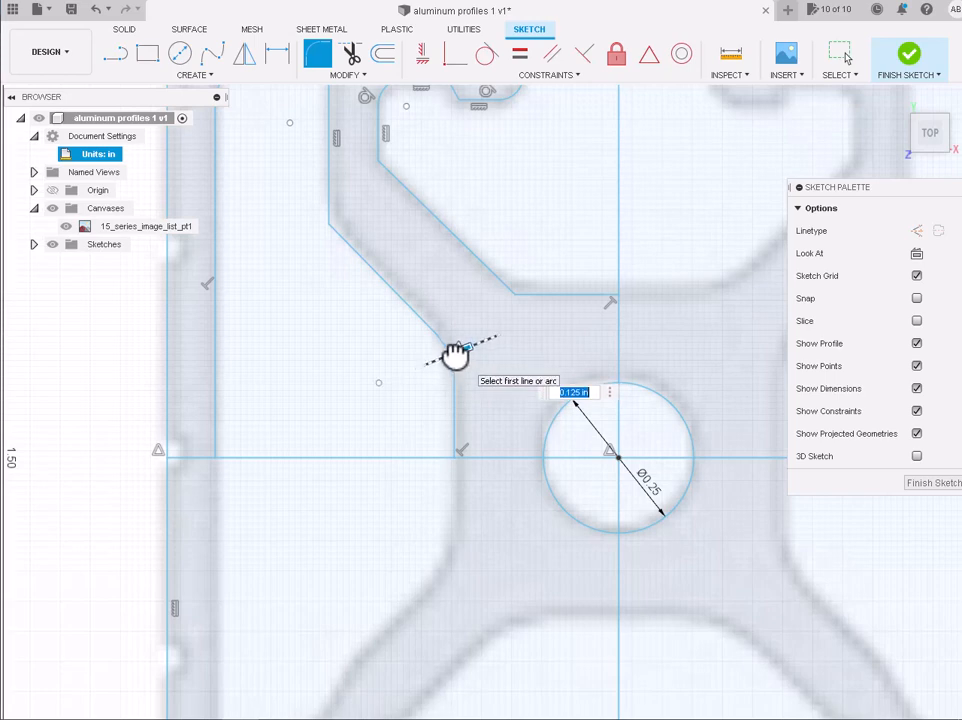
pyautogui.press('Escape')
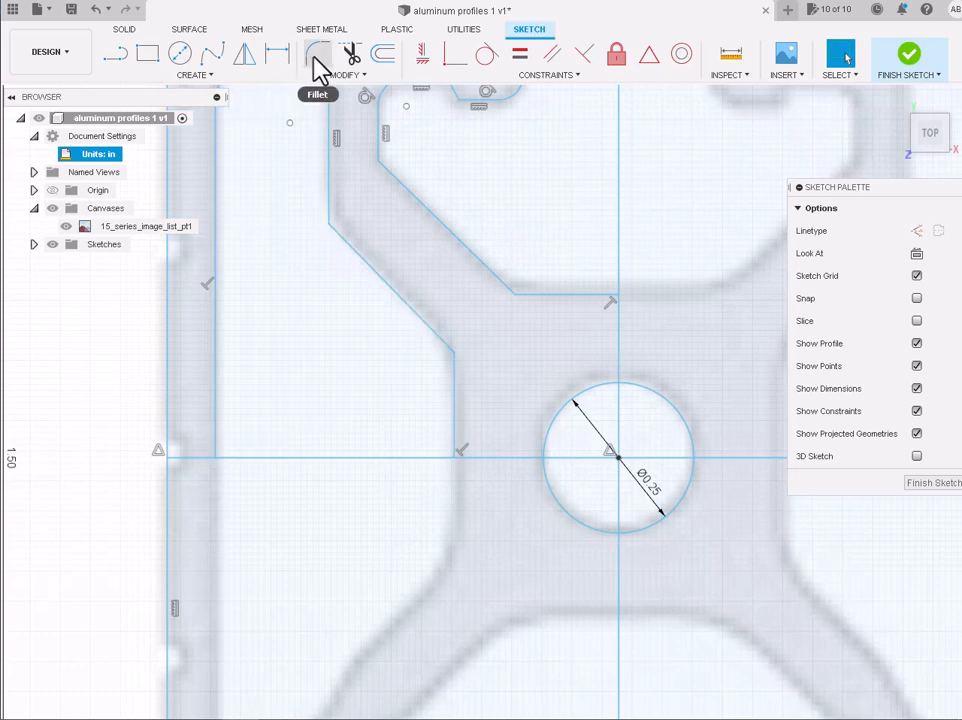
# - Fillet the corner between the cavity's slanted line and the hub's vertical line with a 0.15 in radius
pyautogui.click(318, 56)
pyautogui.click(440, 338)
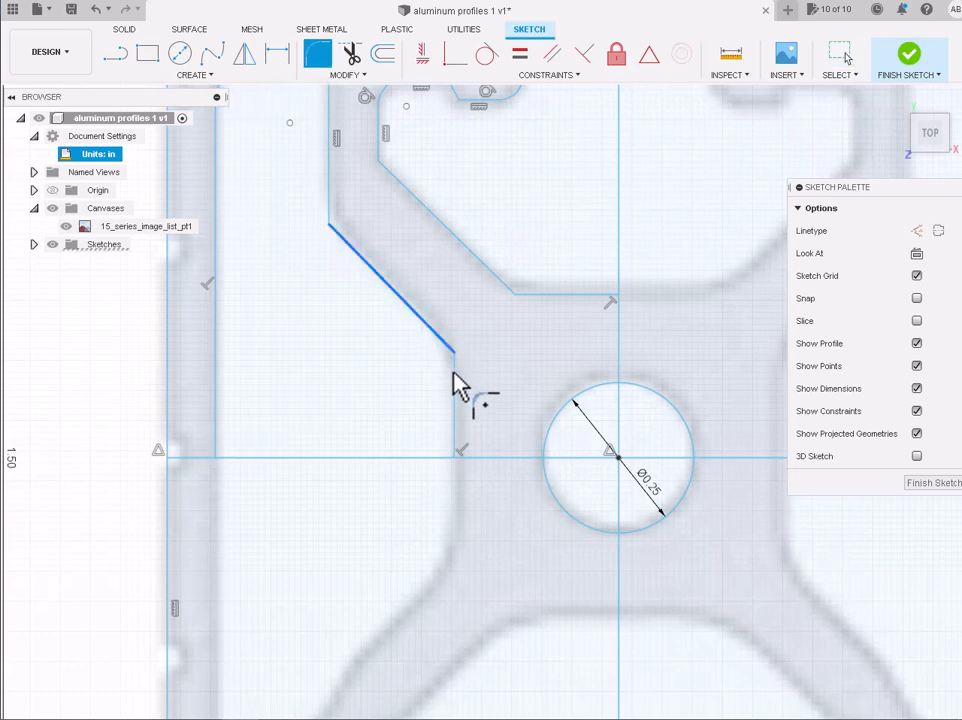
pyautogui.click(457, 386)
pyautogui.moveTo(469, 349); pyautogui.dragTo(462, 350)
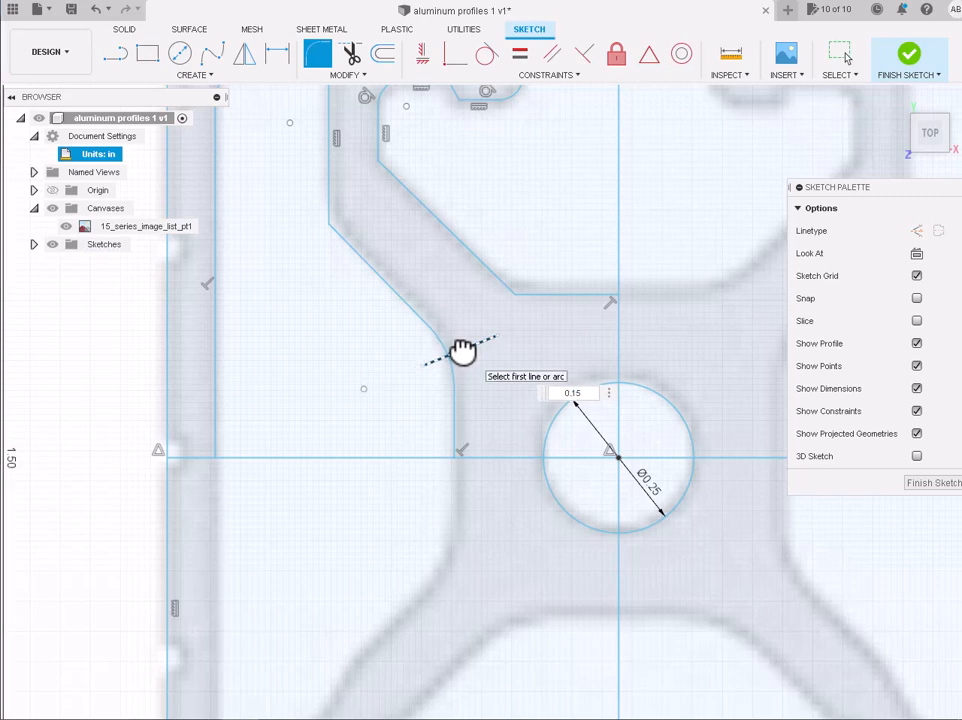
pyautogui.write('0.15')
pyautogui.press('Return')
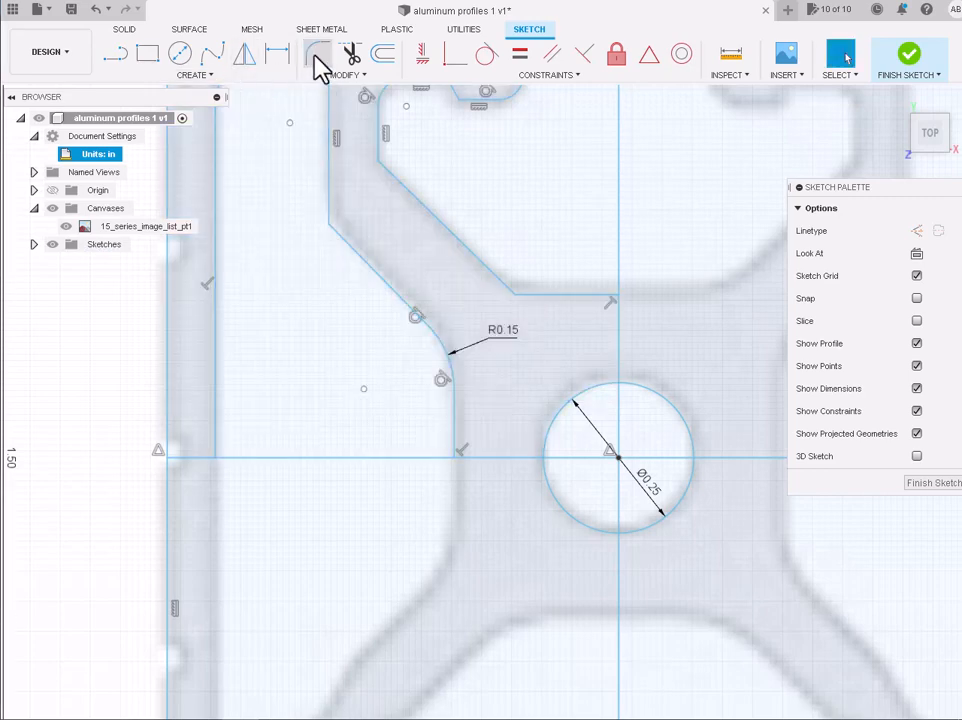
# - Fillet the corner between the cavity's inner vertical line and its slanted line with a 0.15 in radius
pyautogui.click(317, 57)
pyautogui.click(334, 206)
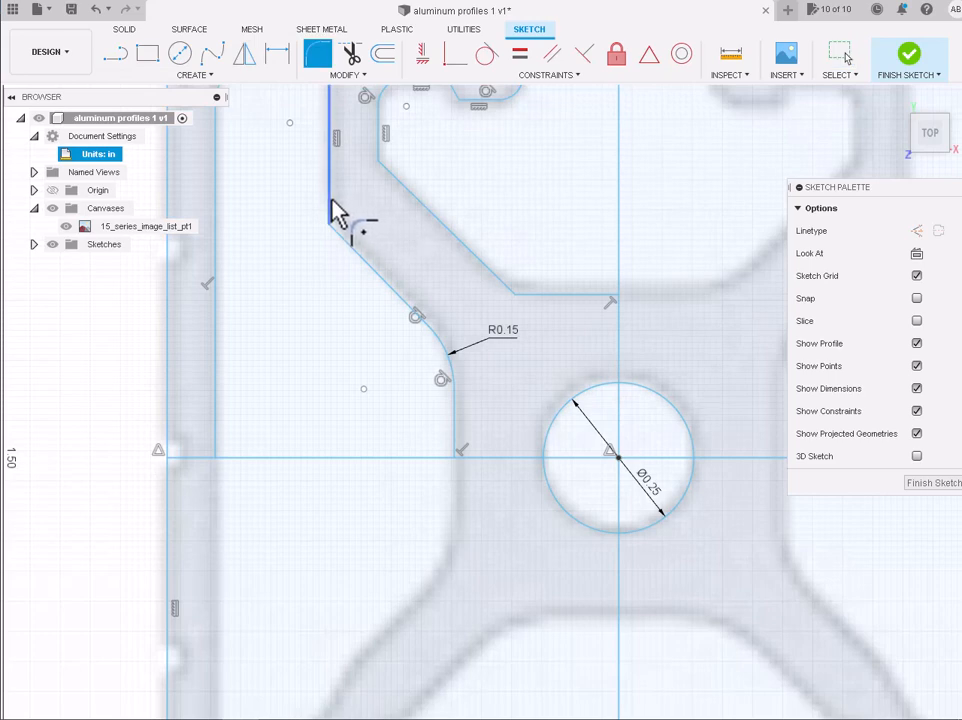
pyautogui.click(354, 251)
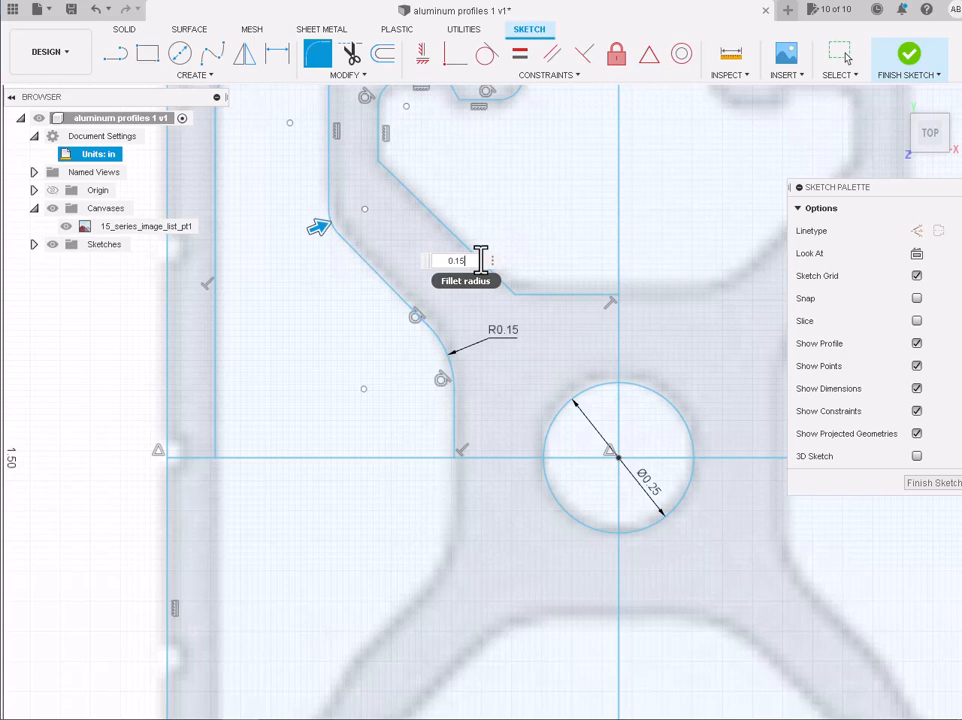
pyautogui.write('0.15')
pyautogui.press('Return')
pyautogui.press('Escape')
# - Fillet the corner between the slot's slanted line and its horizontal bottom line with a 0.15 in radius
pyautogui.scroll(-1, 293, 357)
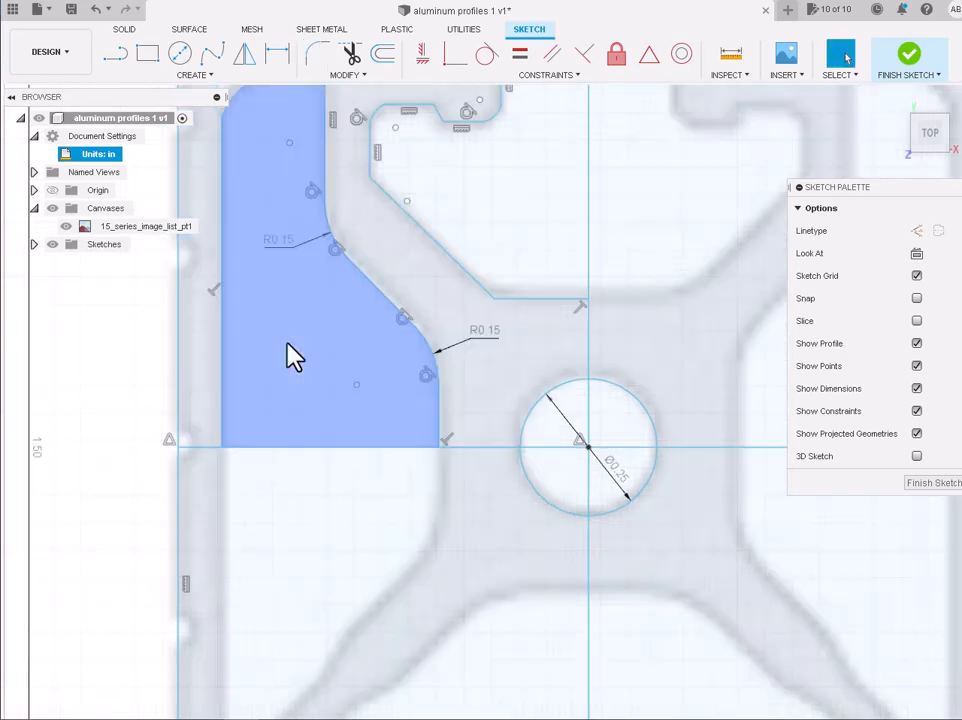
pyautogui.scroll(-3, 293, 357)
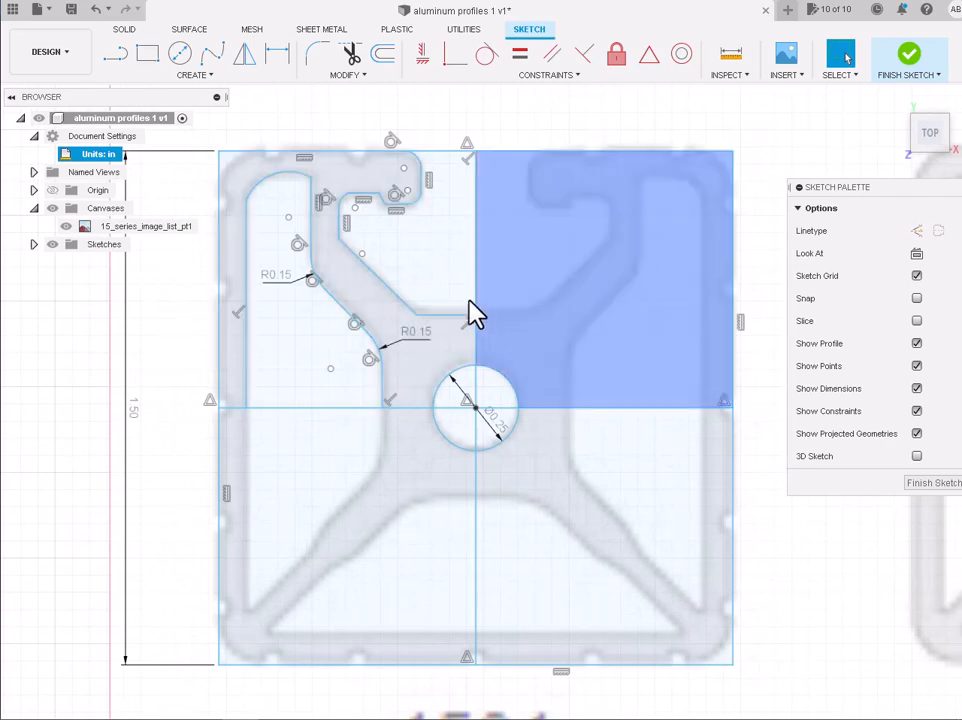
pyautogui.scroll(5, 423, 333)
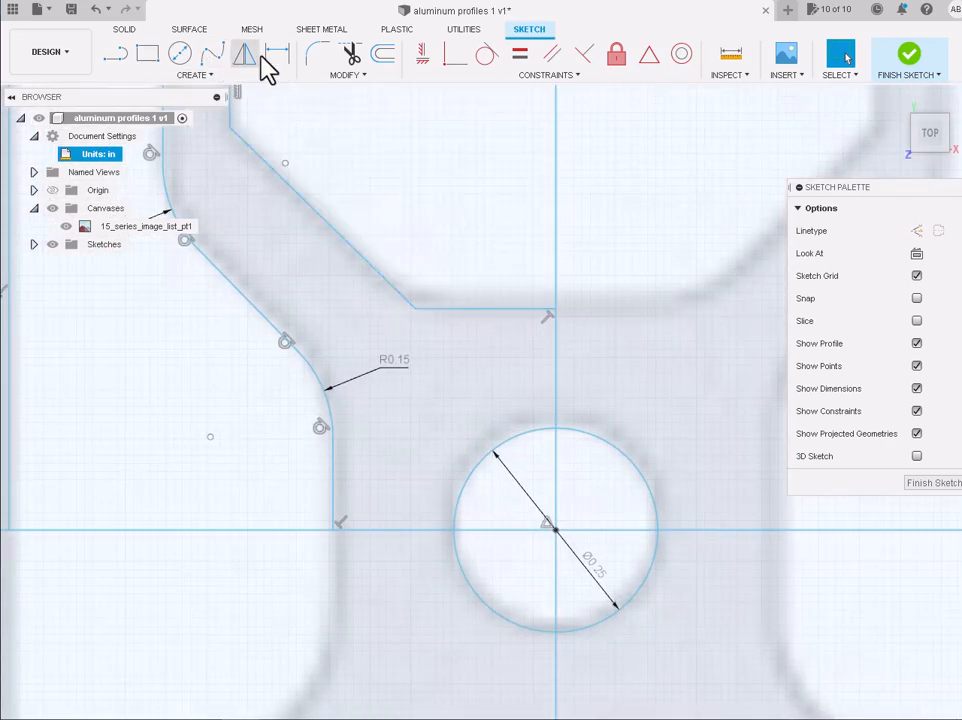
pyautogui.click(317, 53)
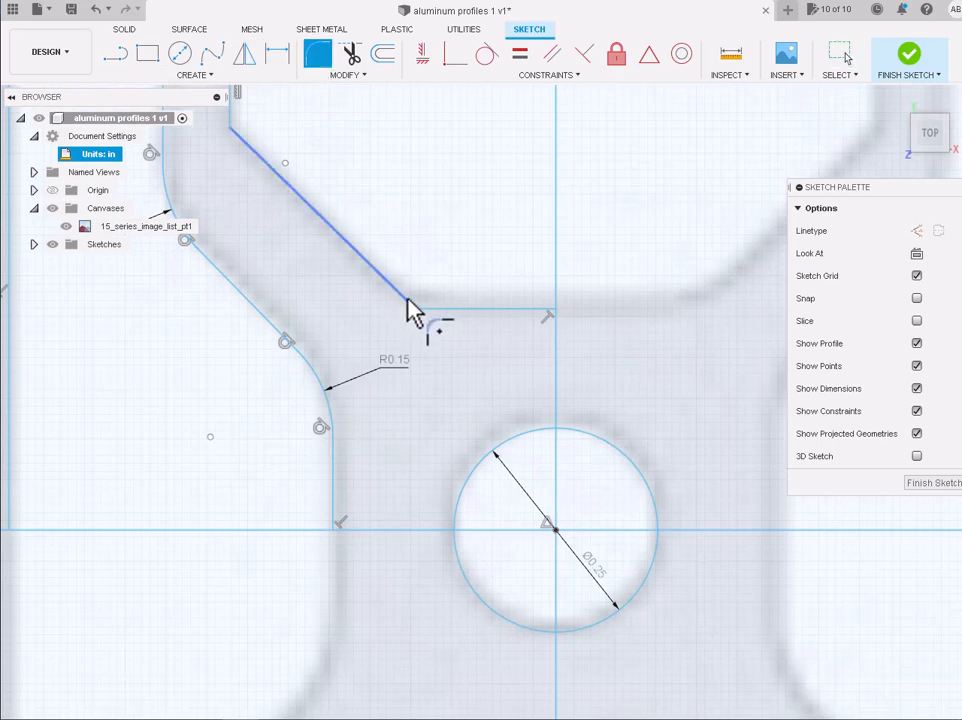
pyautogui.click(436, 322)
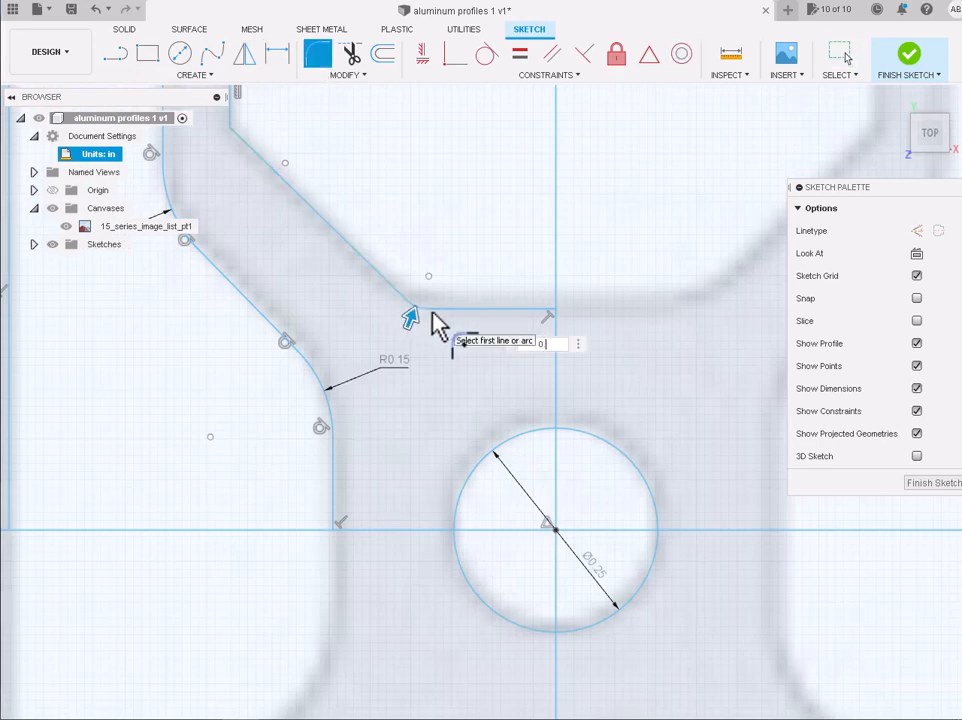
pyautogui.press('Return')
pyautogui.scroll(-5, 432, 326)
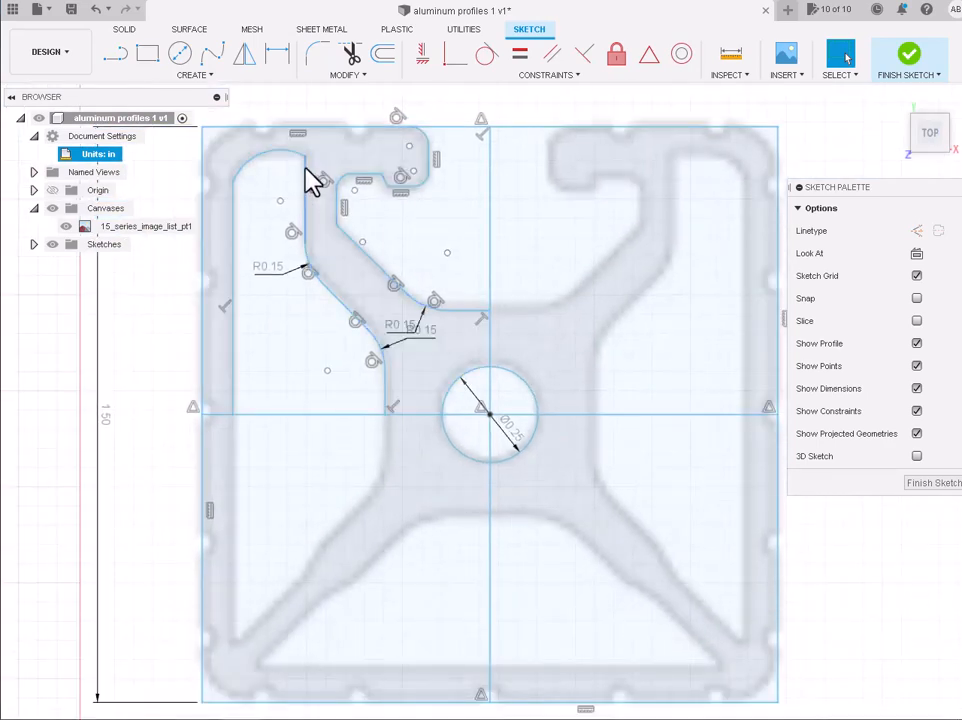
pyautogui.scroll(4, 317, 157)
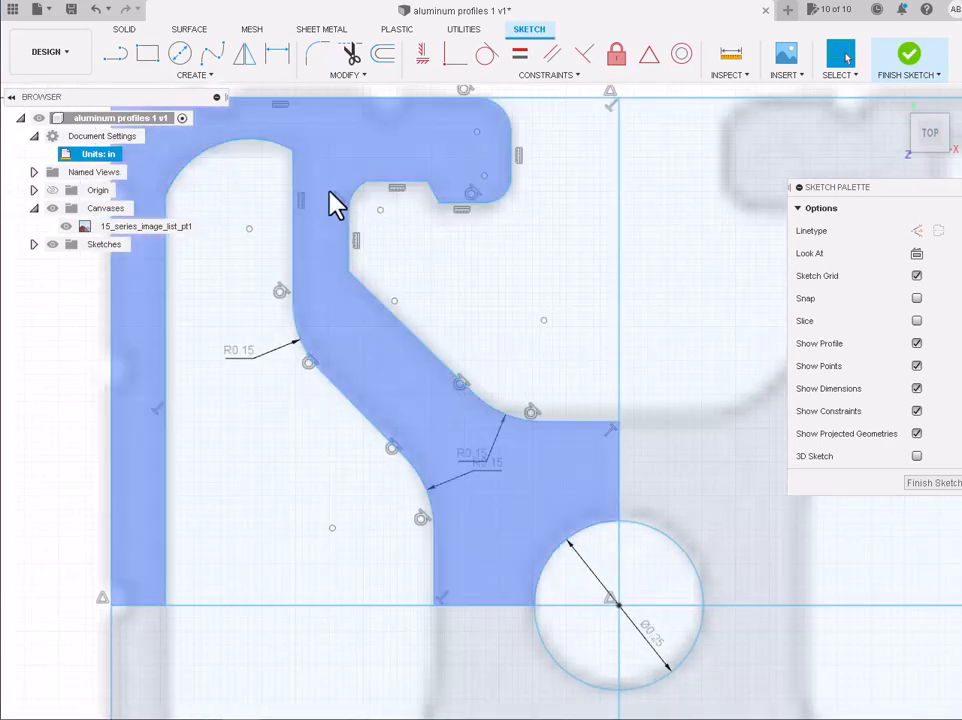
# - Fillet the corner between the slot's vertical line and its slanted line with a 0.15 in radius
pyautogui.click(323, 62)
pyautogui.scroll(2, 371, 293)
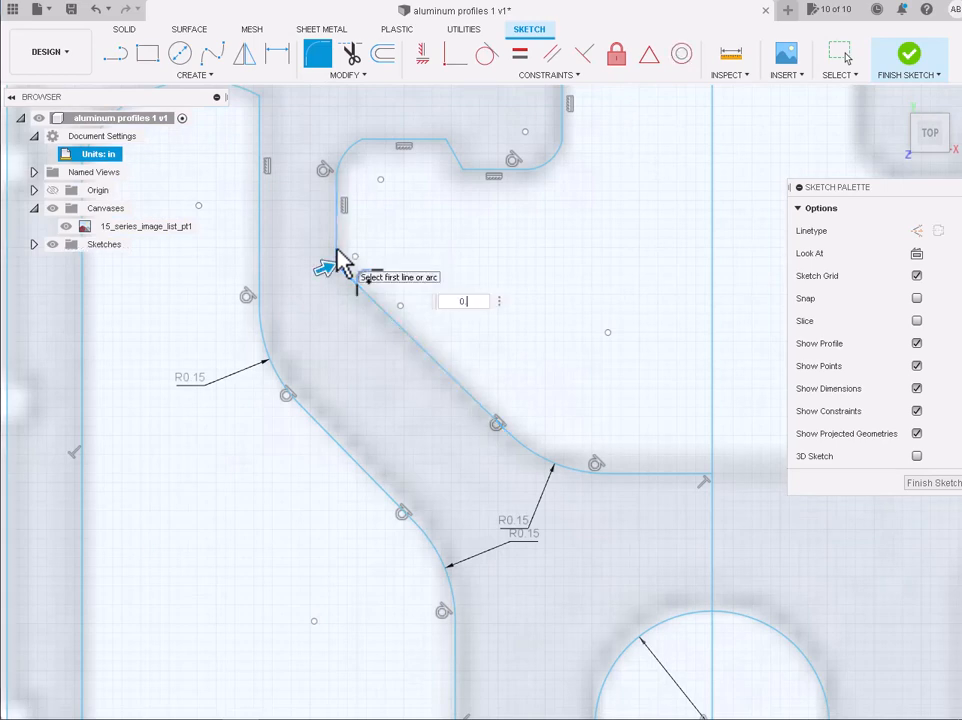
pyautogui.click(338, 257)
pyautogui.press('Return')
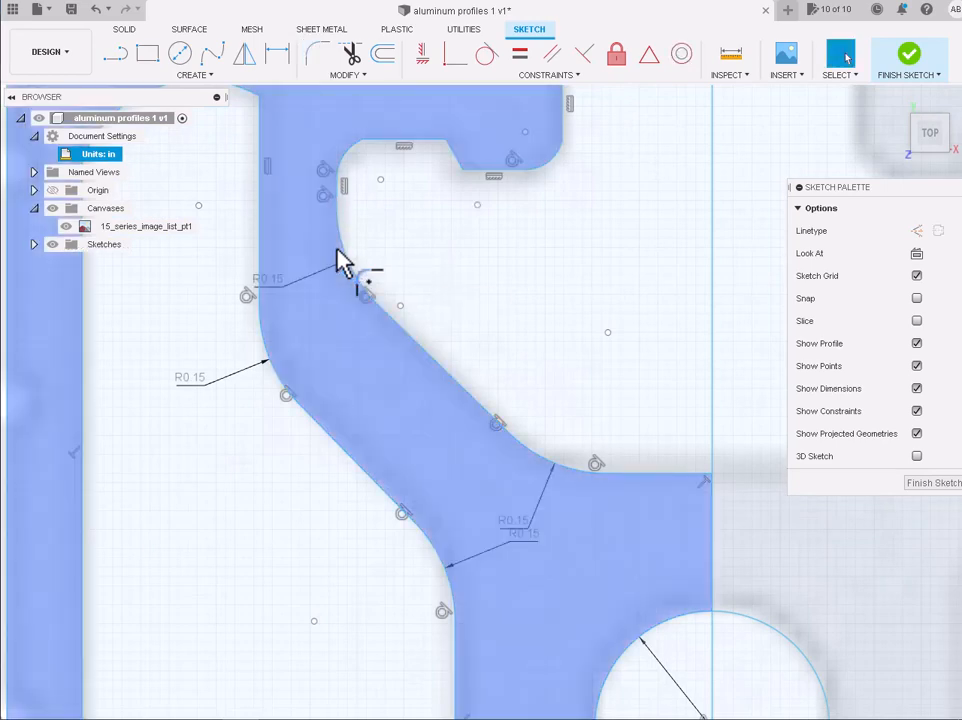
# - Fillet the lower corner of the lip's short slanted line, where it meets the lip's bottom edge, with a 0.01 in radius
pyautogui.scroll(-2, 340, 262)
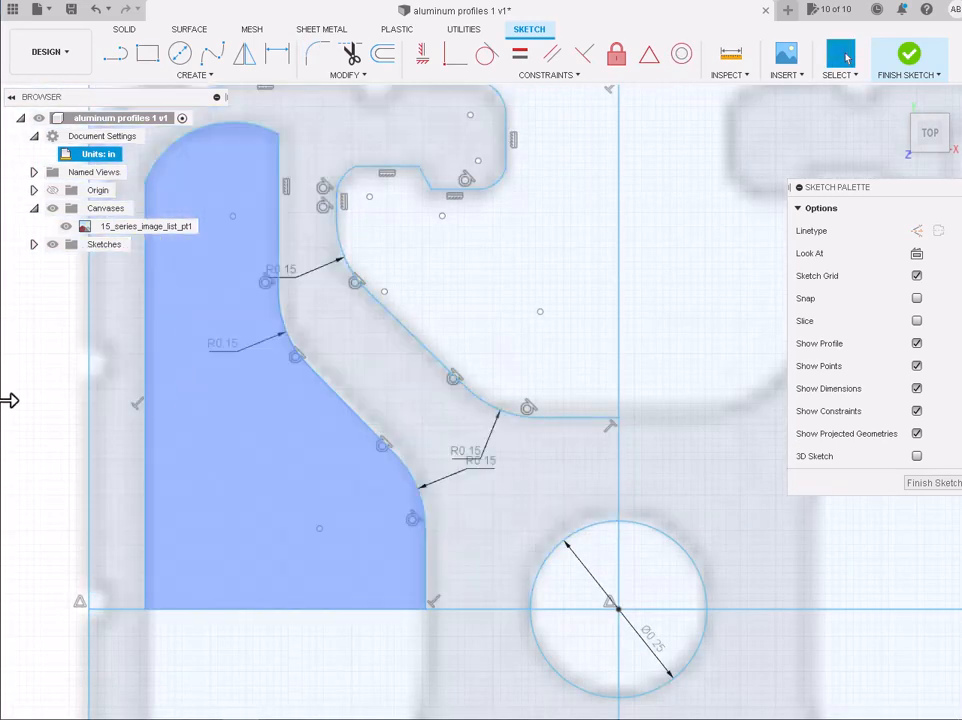
pyautogui.scroll(-3, 18, 430)
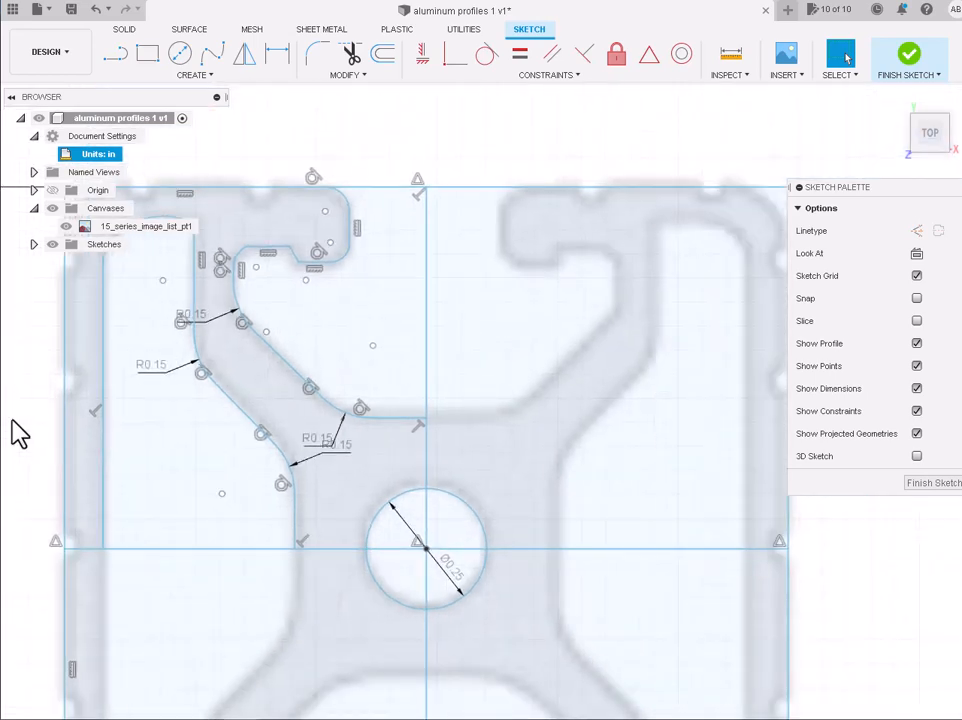
pyautogui.scroll(3, 288, 240)
pyautogui.scroll(3, 288, 240)
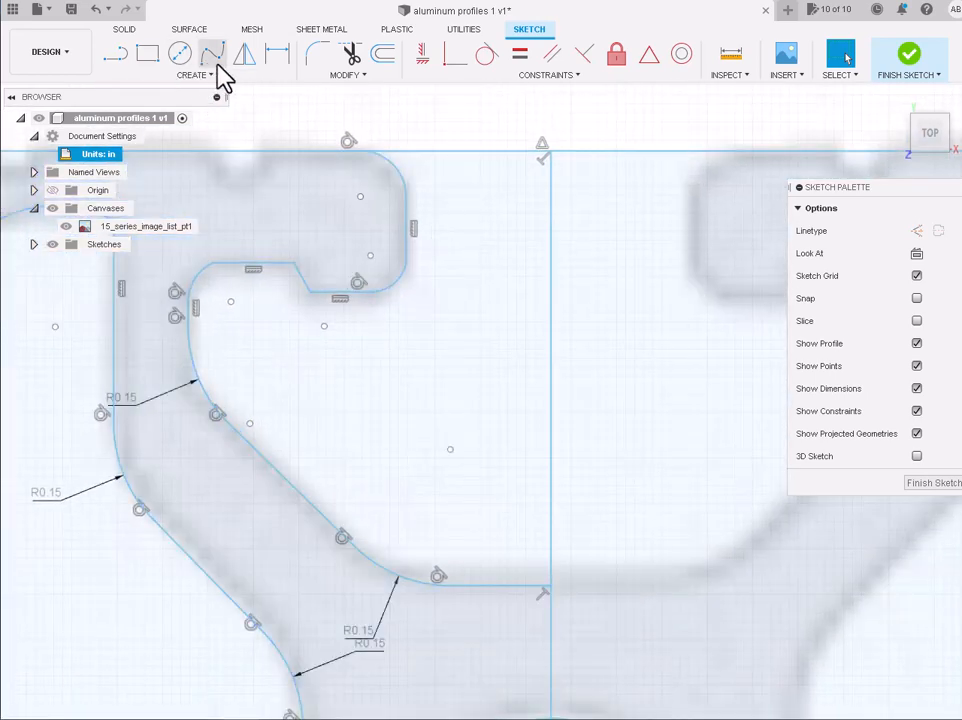
pyautogui.click(317, 53)
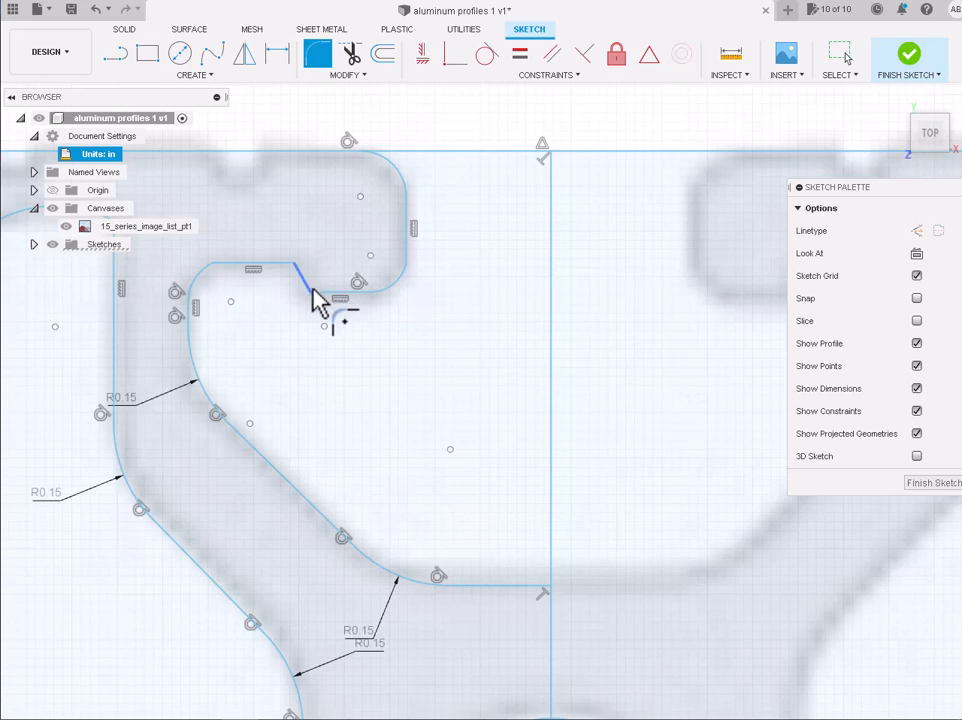
pyautogui.click(317, 299)
pyautogui.scroll(1, 322, 302)
pyautogui.scroll(2, 322, 302)
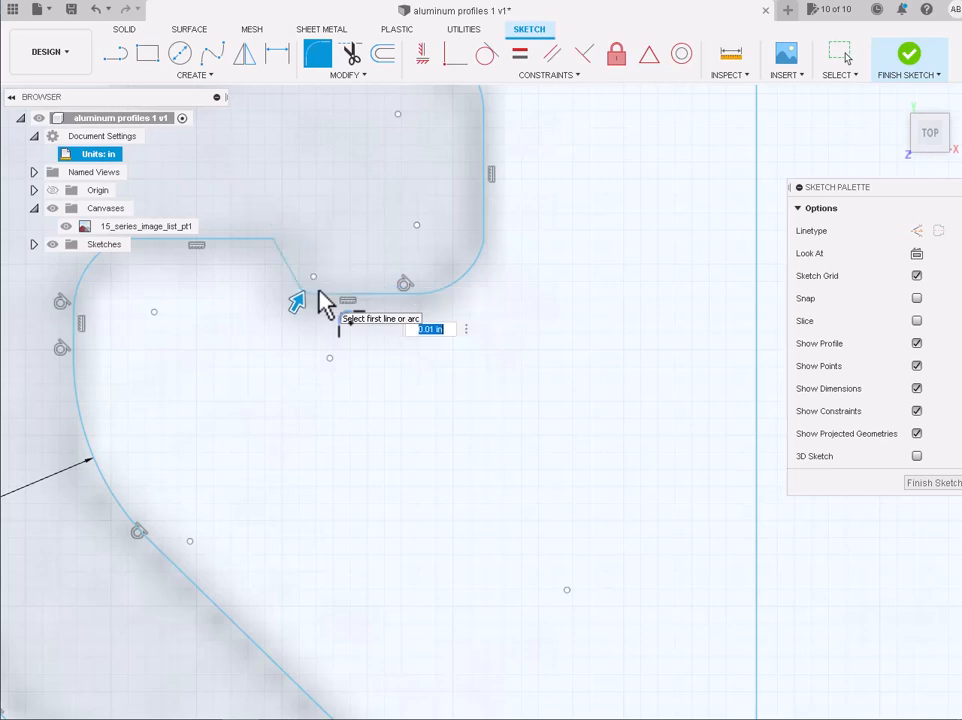
pyautogui.press('Return')
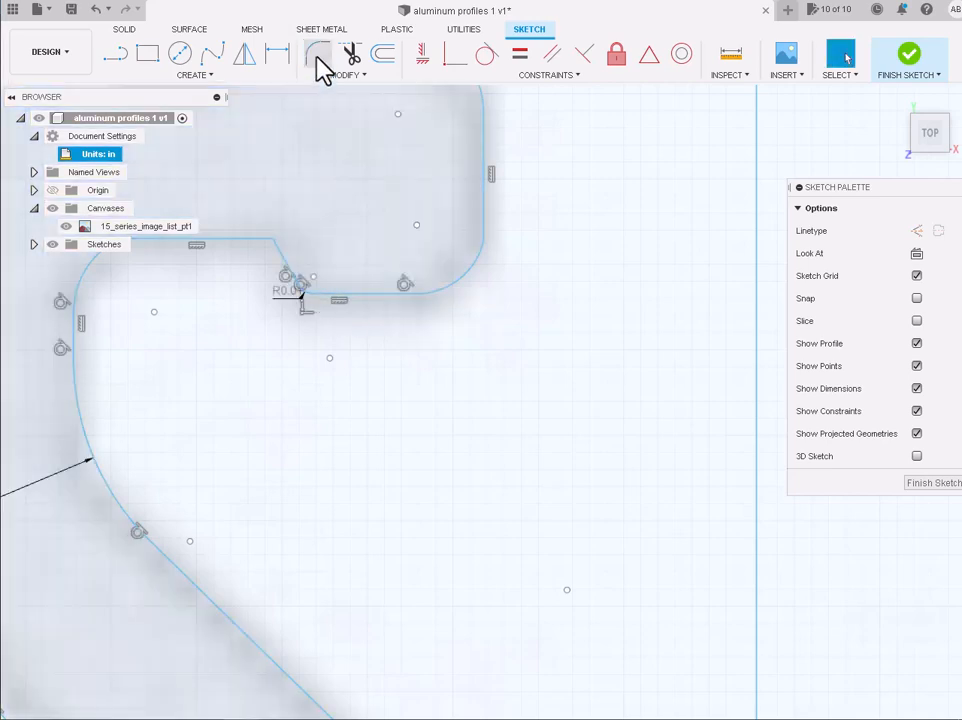
# - Fillet the upper corner of the lip's short slanted line, where it meets the slot's horizontal top line, with a 0.01 in radius
pyautogui.press('Return')
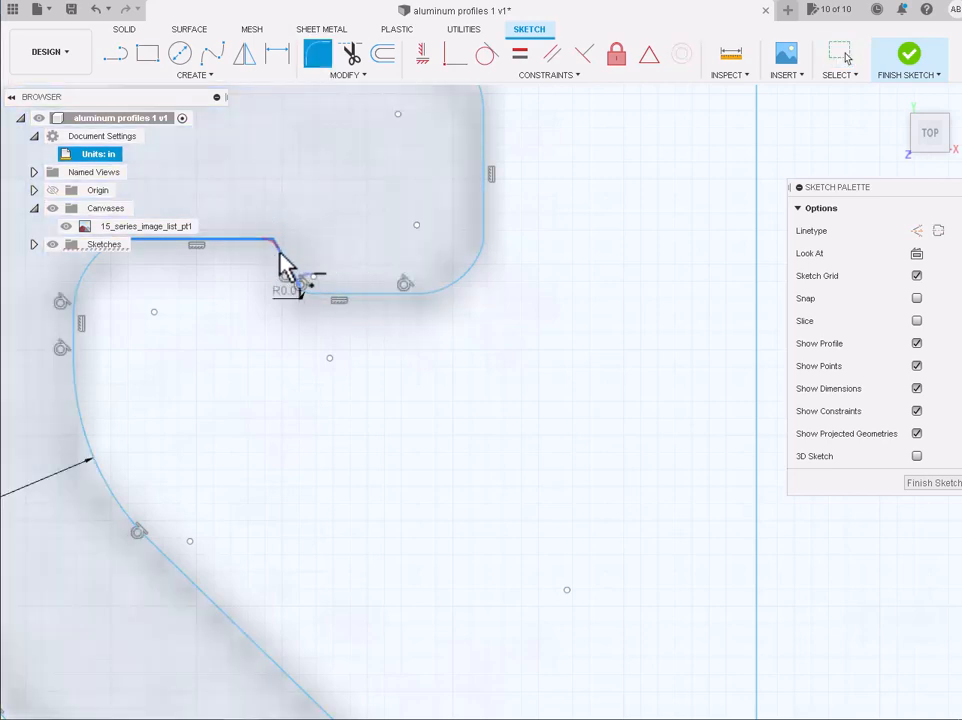
pyautogui.click(283, 262)
pyautogui.press('Return')
# - Fillet the junction between the slot's horizontal top line and the arc in its upper-left corner with a 0.01 in radius
pyautogui.scroll(-2, 283, 268)
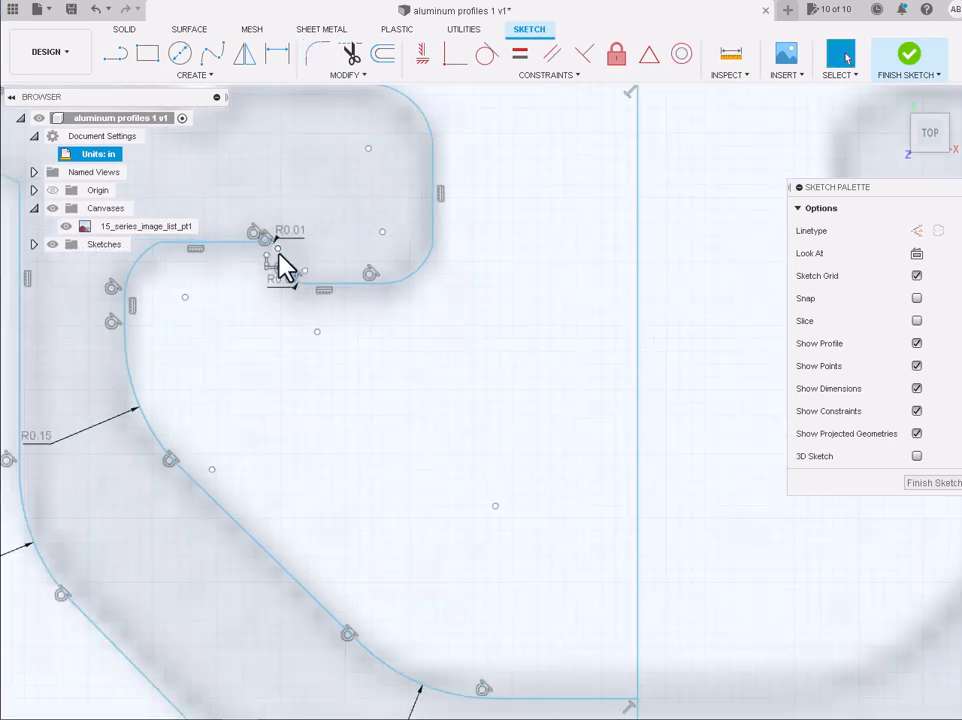
pyautogui.scroll(-1, 279, 252)
pyautogui.scroll(3, 160, 244)
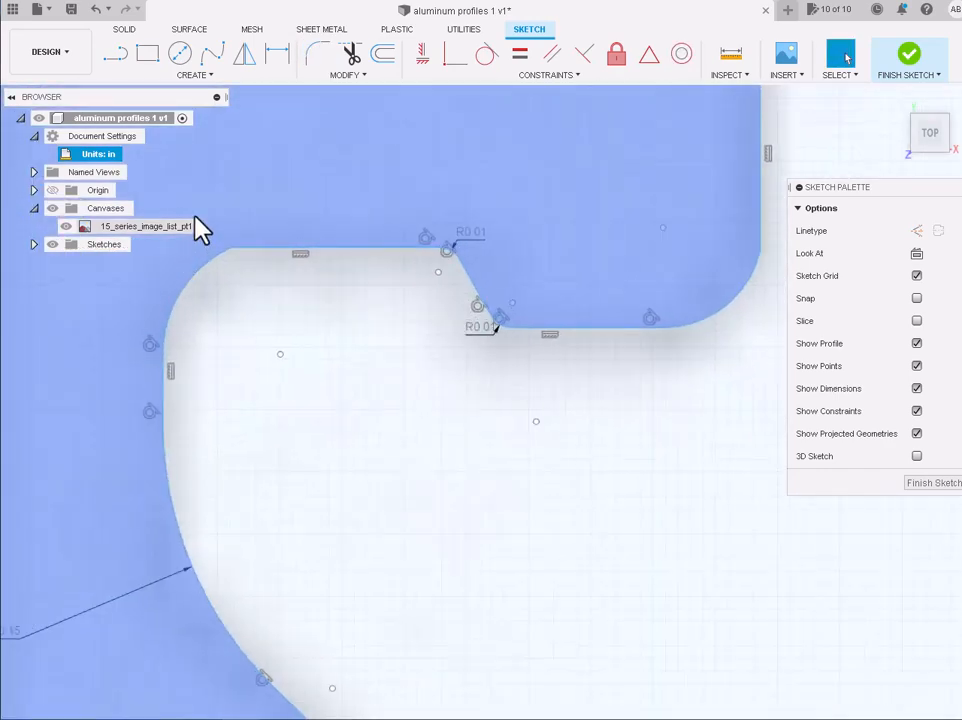
pyautogui.press('Return')
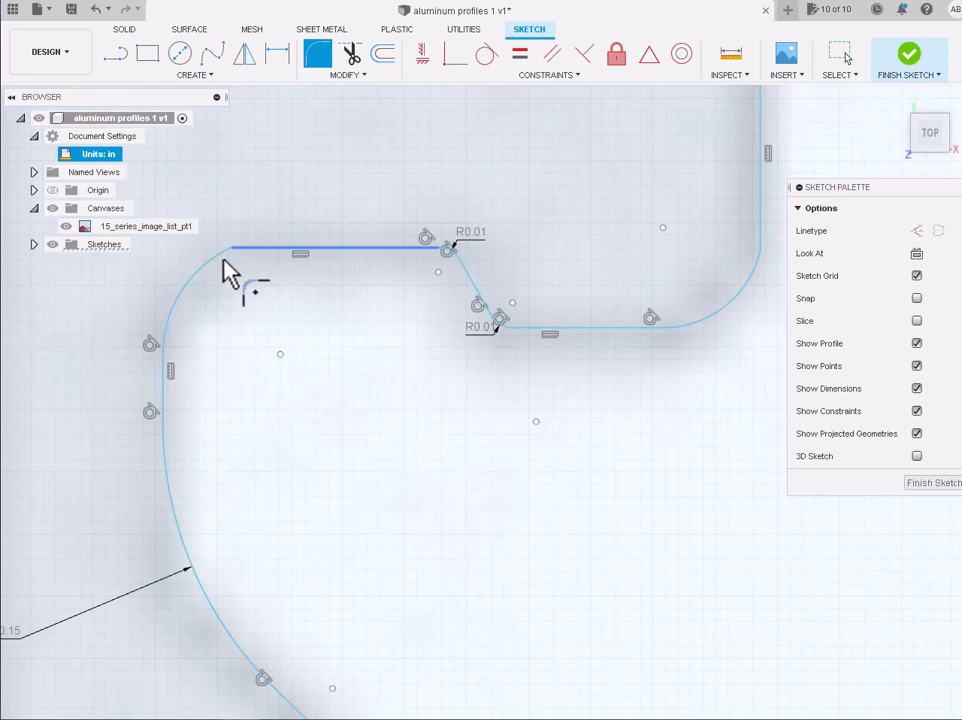
pyautogui.click(216, 268)
pyautogui.press('Return')
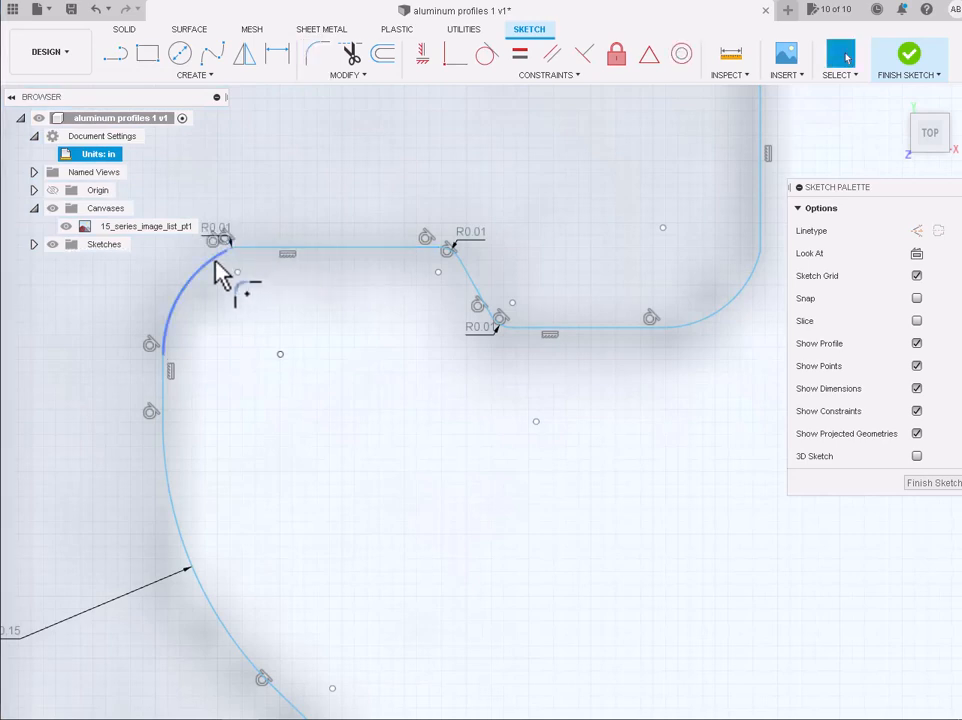
# - Fillet the outer upper-left corner of the profile's square outline with a 0.10 in radius
pyautogui.scroll(-3, 346, 479)
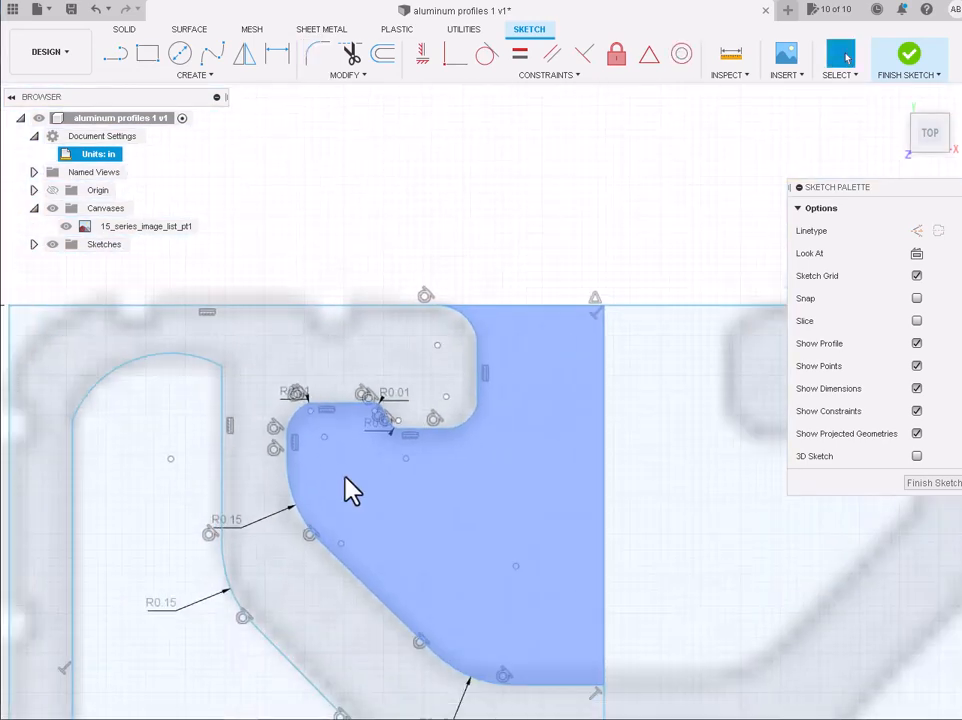
pyautogui.scroll(-4, 208, 554)
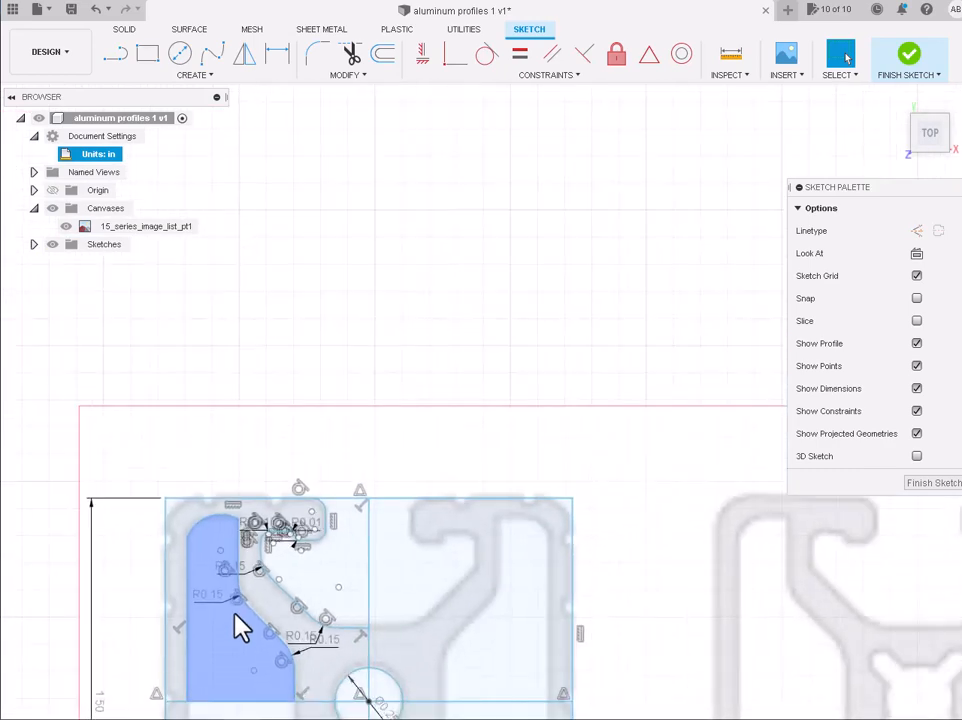
pyautogui.scroll(8, 160, 540)
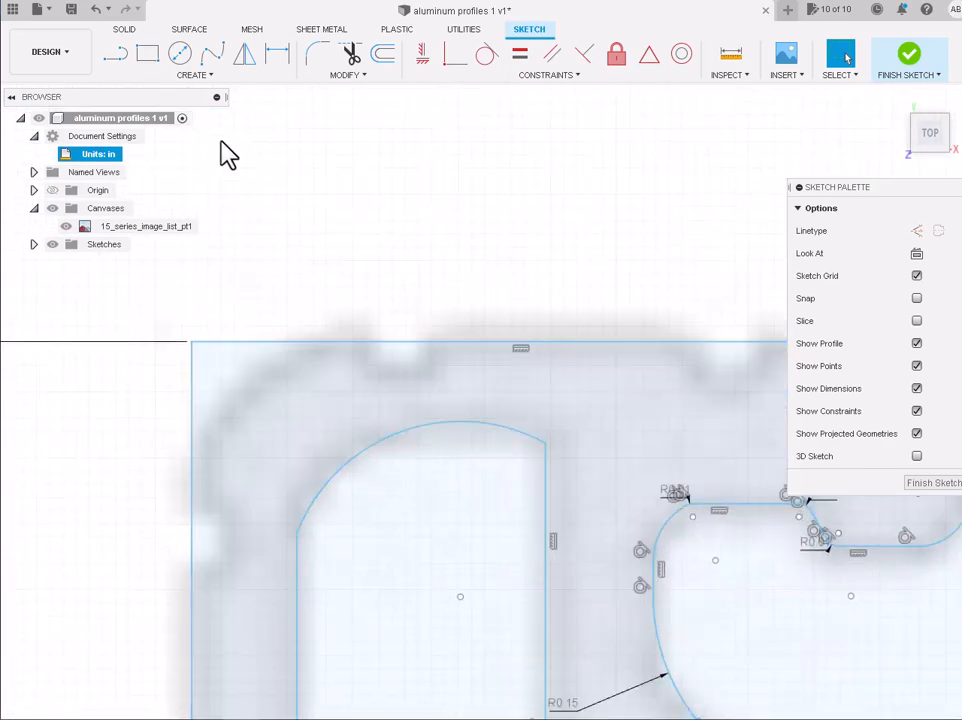
pyautogui.click(318, 50)
pyautogui.click(219, 343)
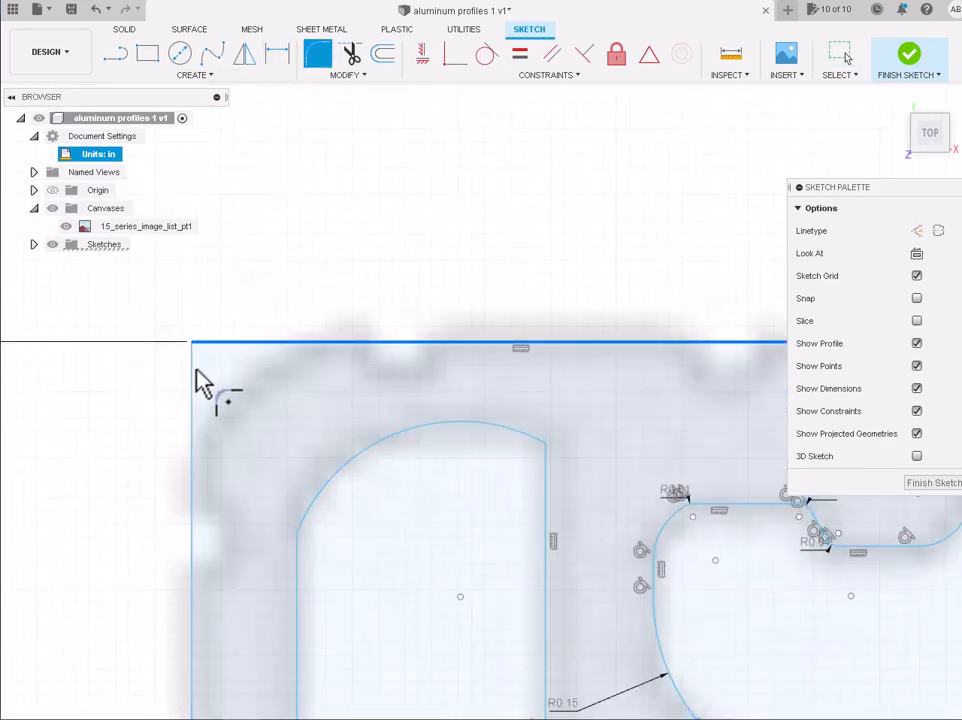
pyautogui.click(193, 383)
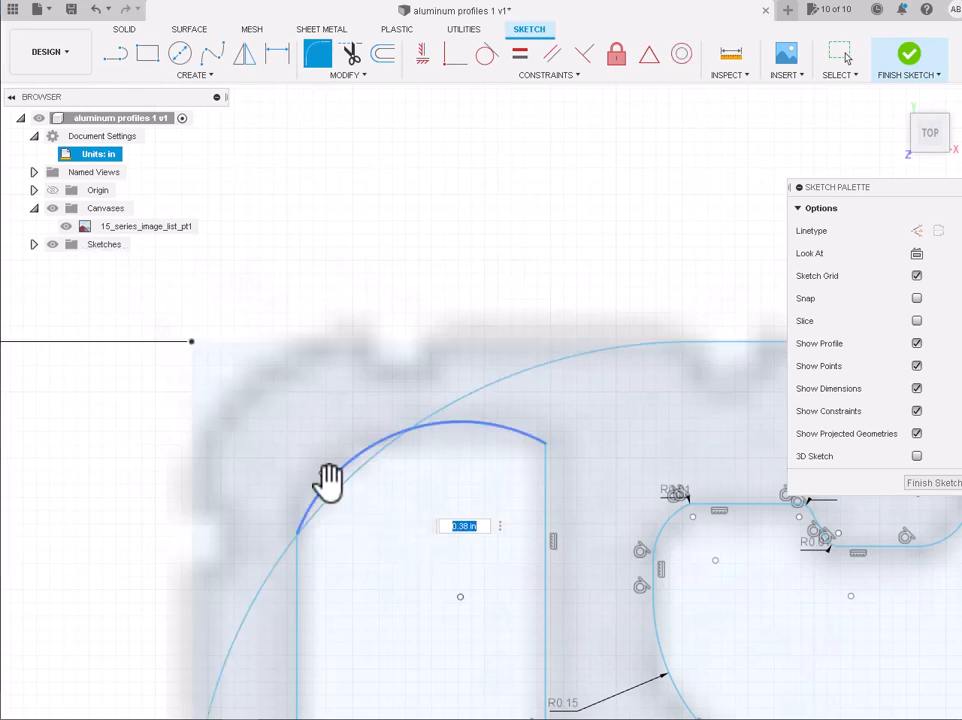
pyautogui.moveTo(328, 481); pyautogui.dragTo(228, 372)
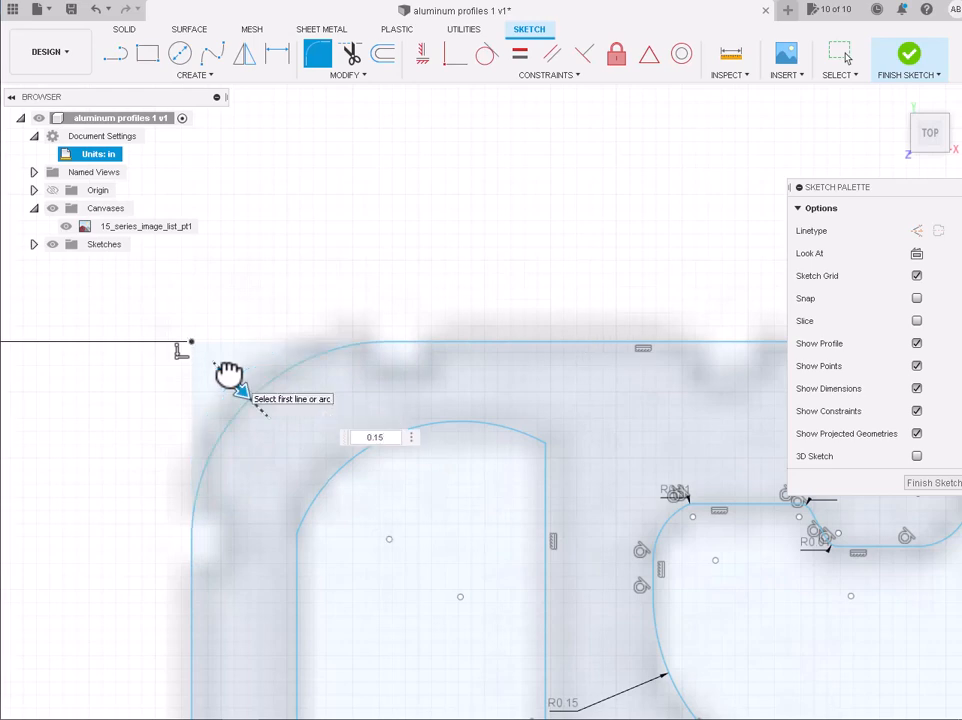
pyautogui.write('0')
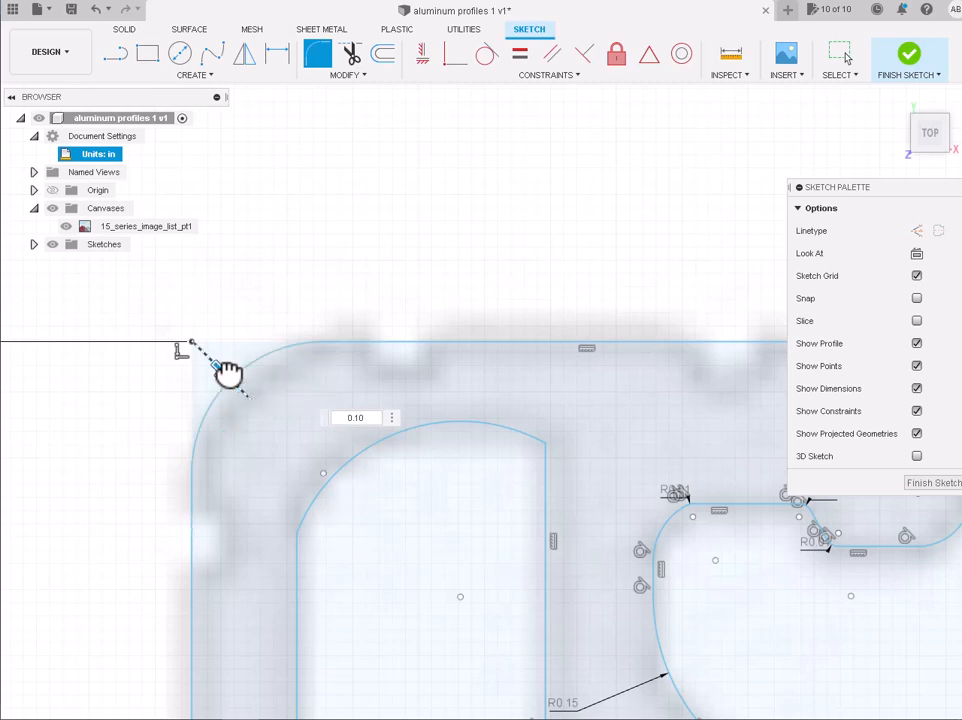
pyautogui.press('Return')
# - Try to delete the selected sketch geometry in the profile's right half, undo the deletion and clear the selection
pyautogui.scroll(-5, 228, 372)
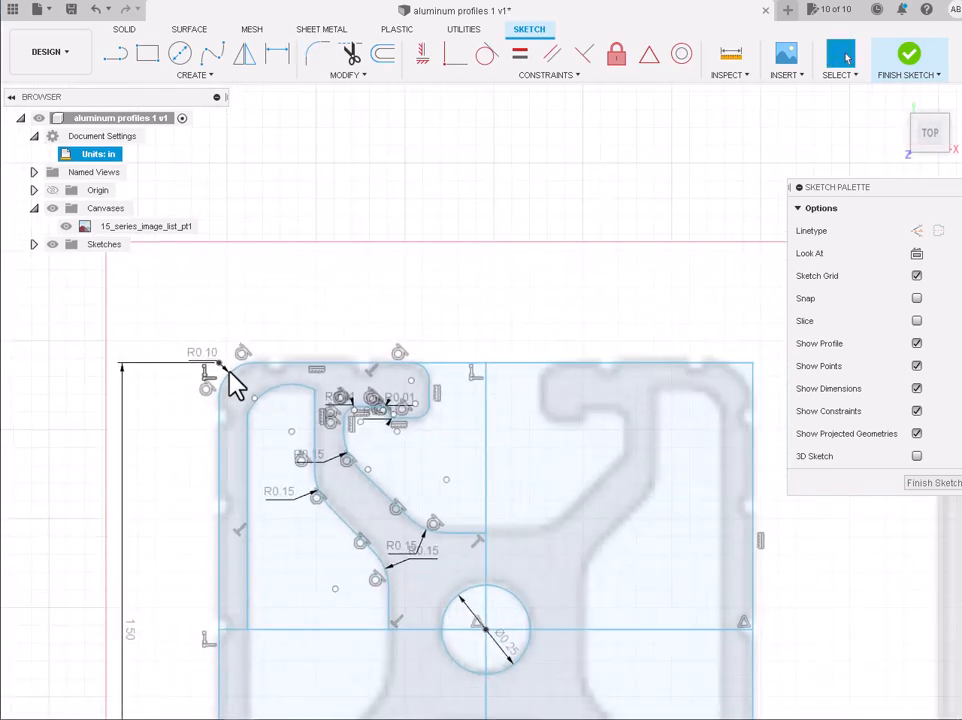
pyautogui.scroll(-2, 232, 385)
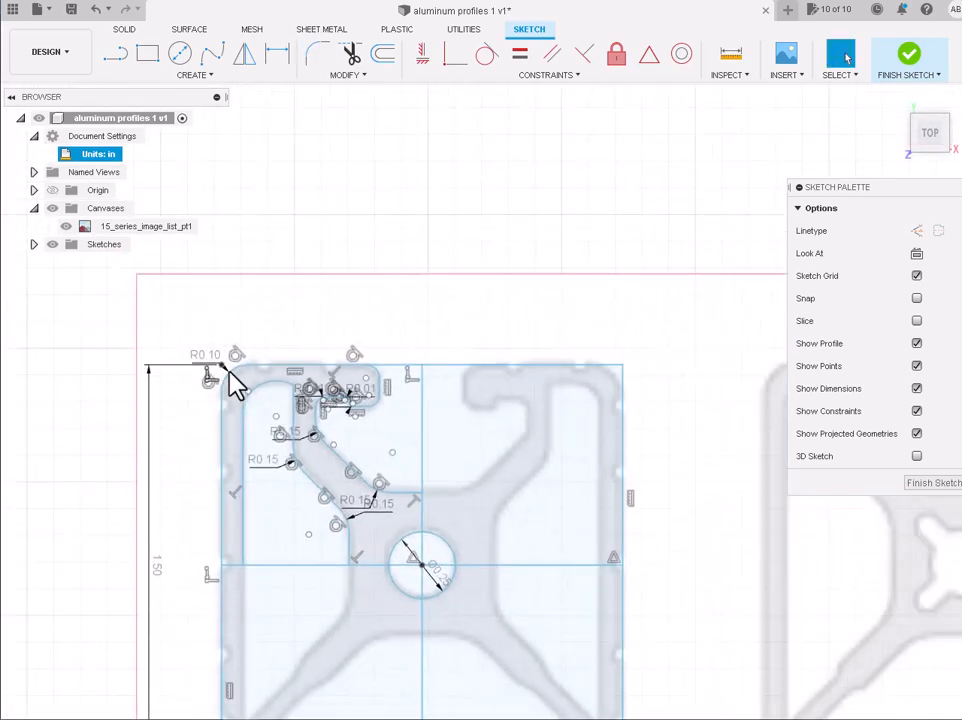
pyautogui.scroll(2, 255, 659)
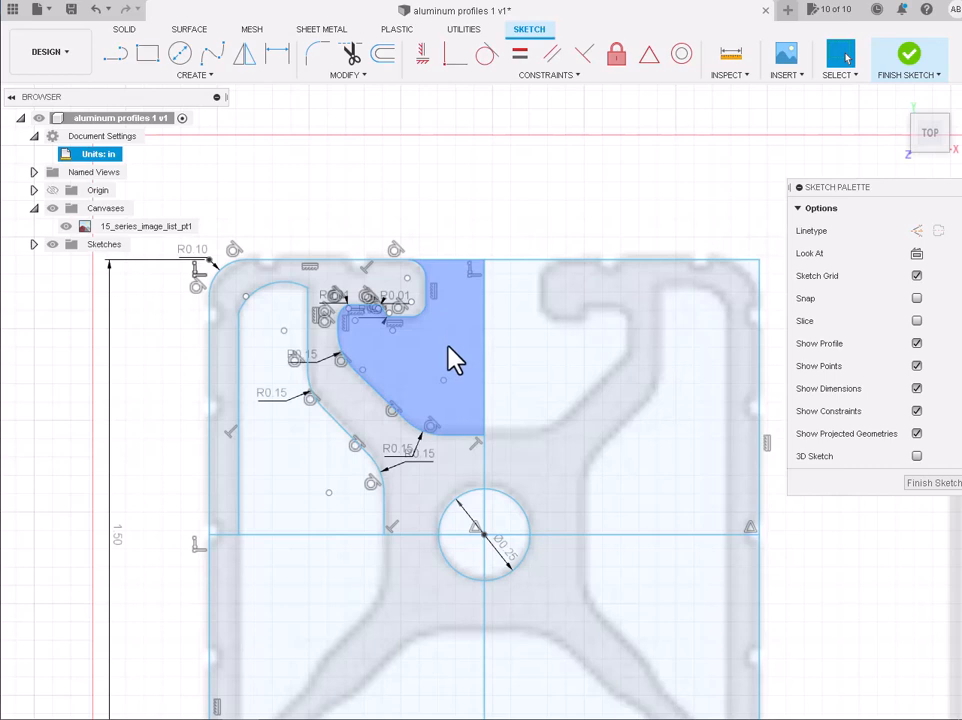
pyautogui.scroll(3, 496, 333)
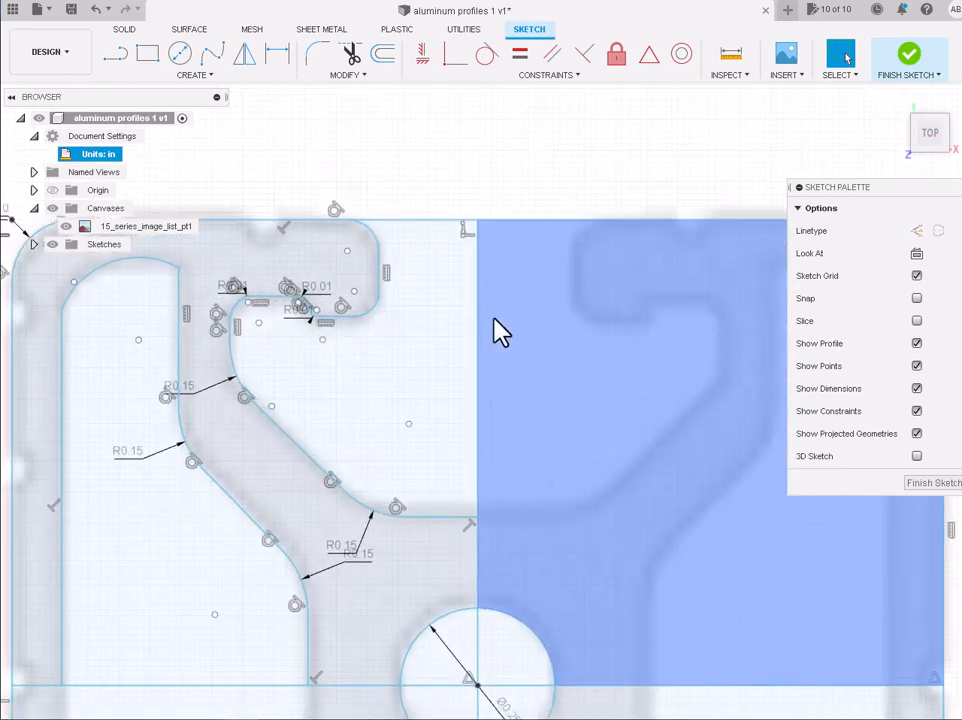
pyautogui.scroll(-4, 500, 333)
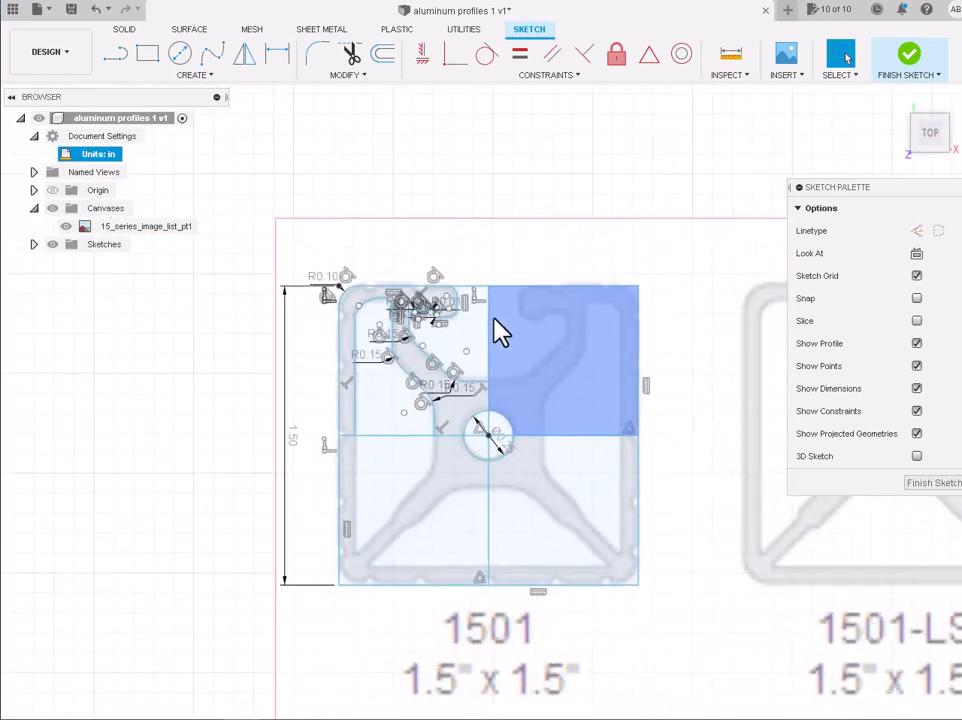
pyautogui.moveTo(668, 257); pyautogui.dragTo(545, 629)
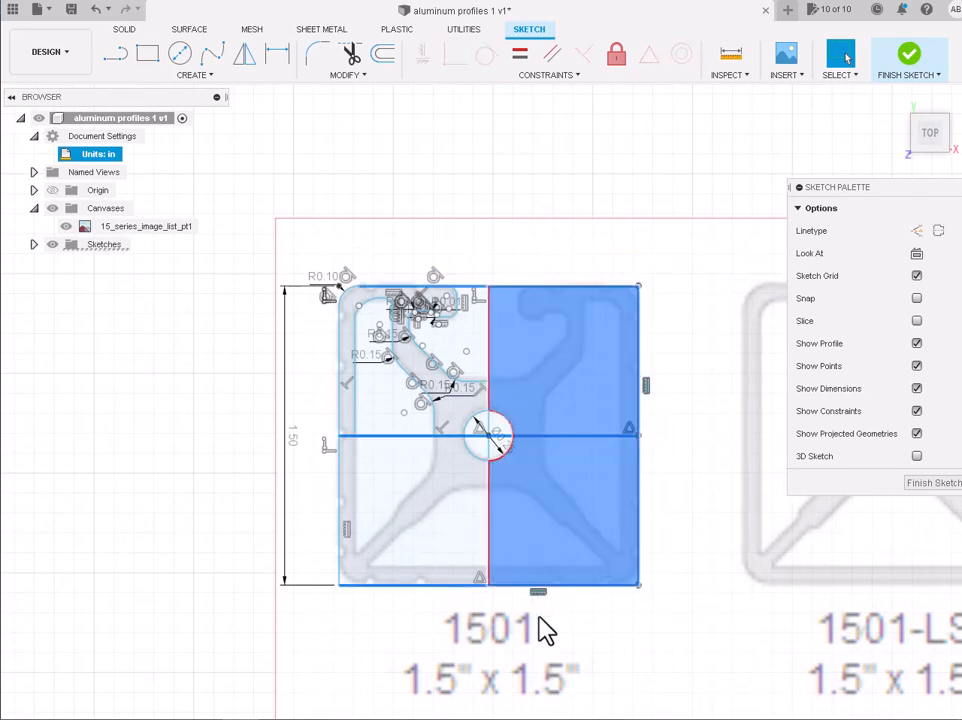
pyautogui.press('Delete')
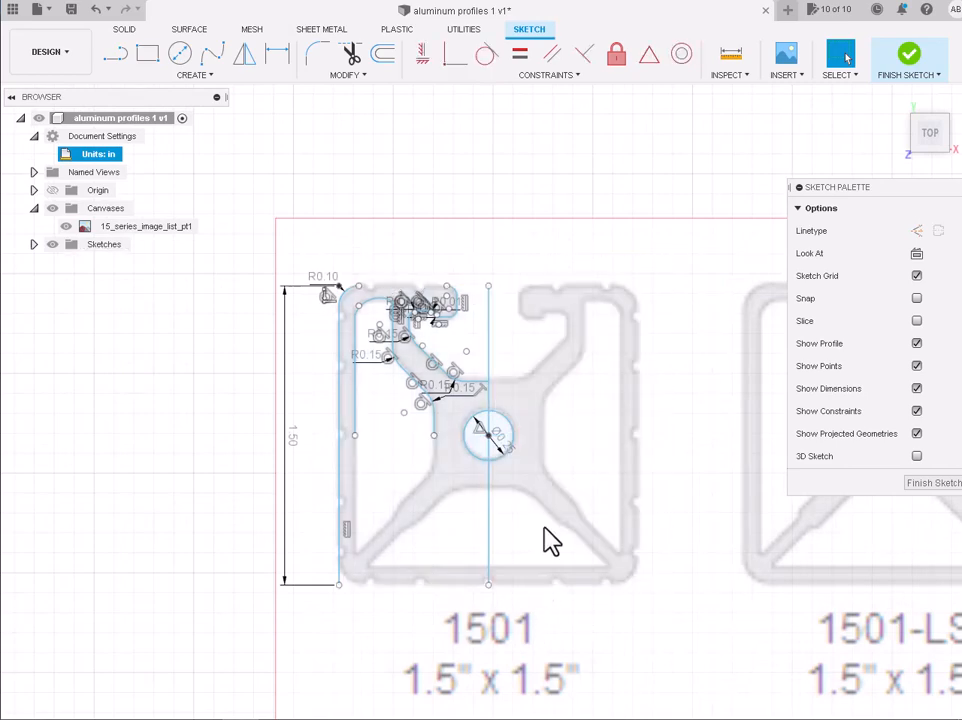
pyautogui.hotkey('ctrl', 'z')
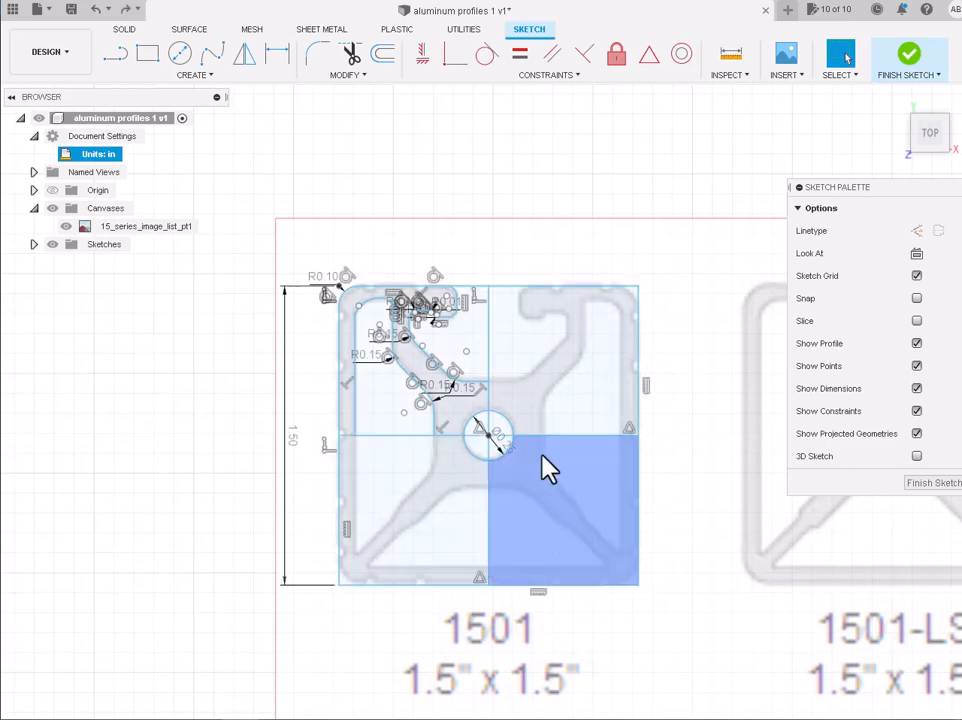
pyautogui.click(627, 341)
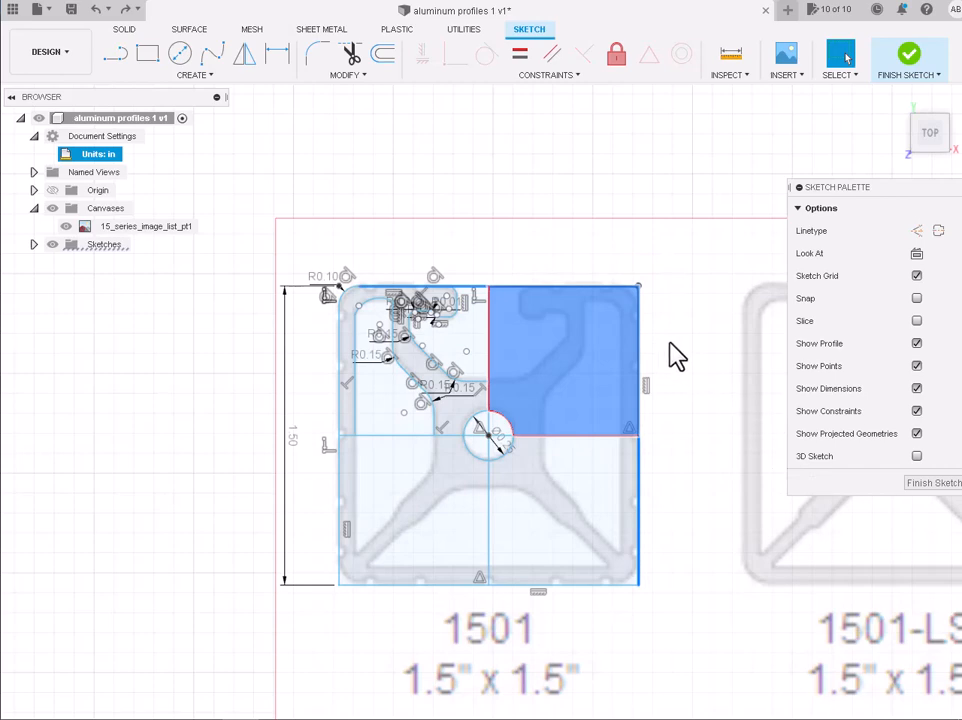
pyautogui.click(655, 330)
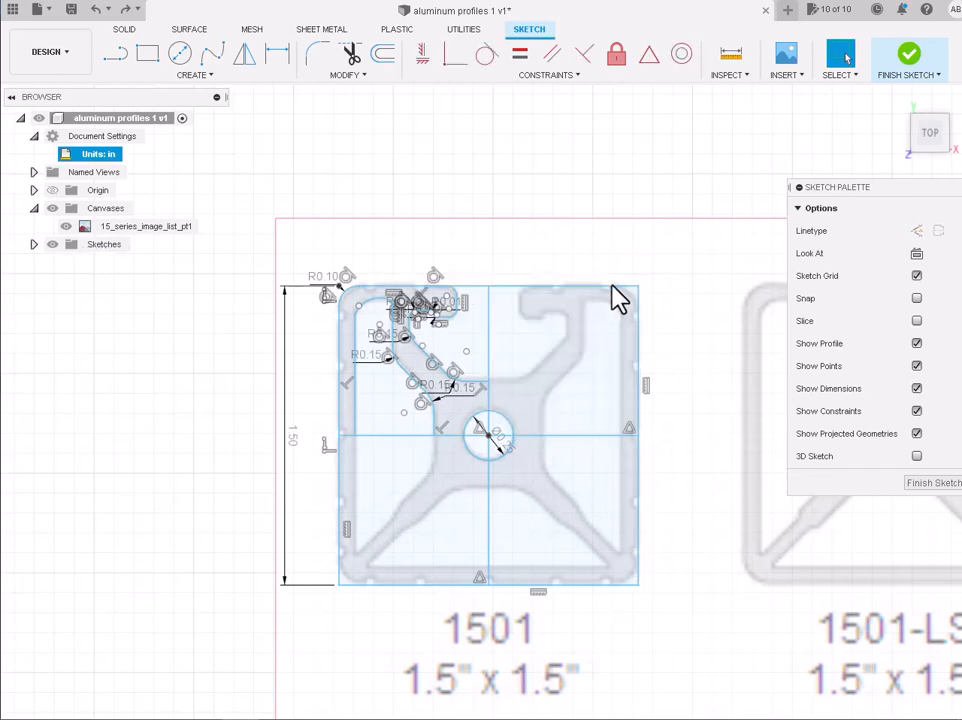
# - Trim away all segments of the square outline that lie outside the profile's upper-left quarter
pyautogui.click(352, 53)
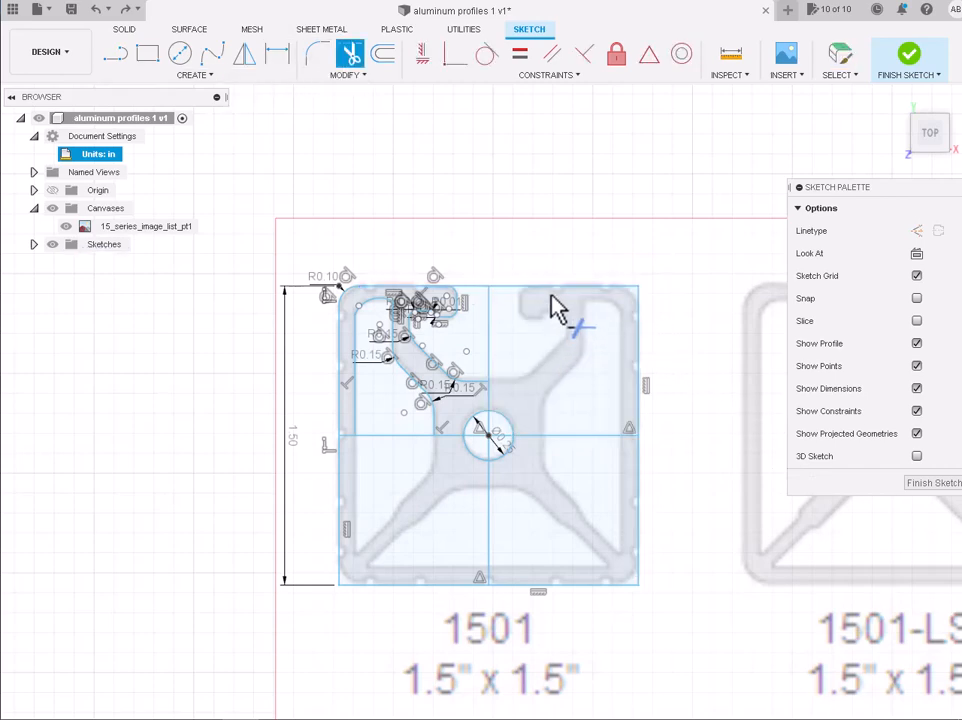
pyautogui.click(549, 290)
pyautogui.click(640, 355)
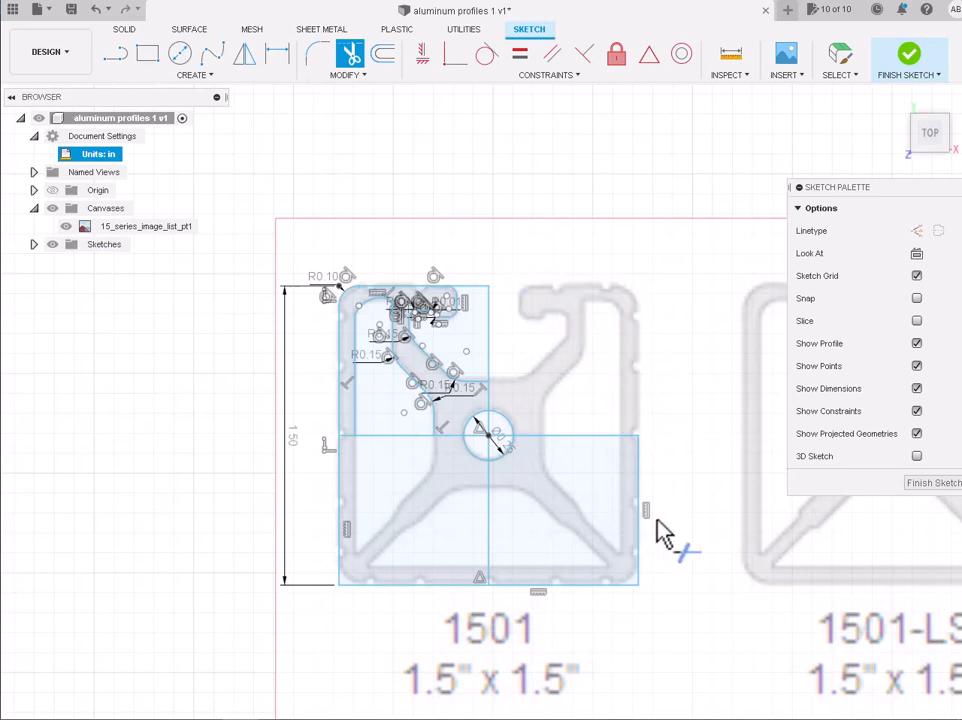
pyautogui.click(644, 540)
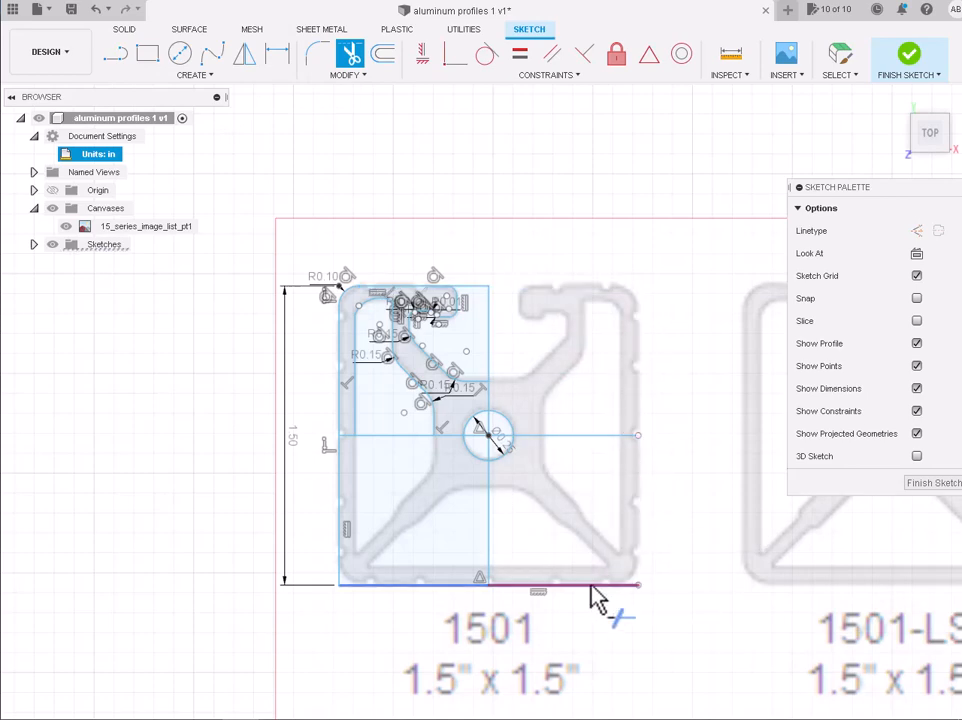
pyautogui.click(591, 588)
pyautogui.click(447, 588)
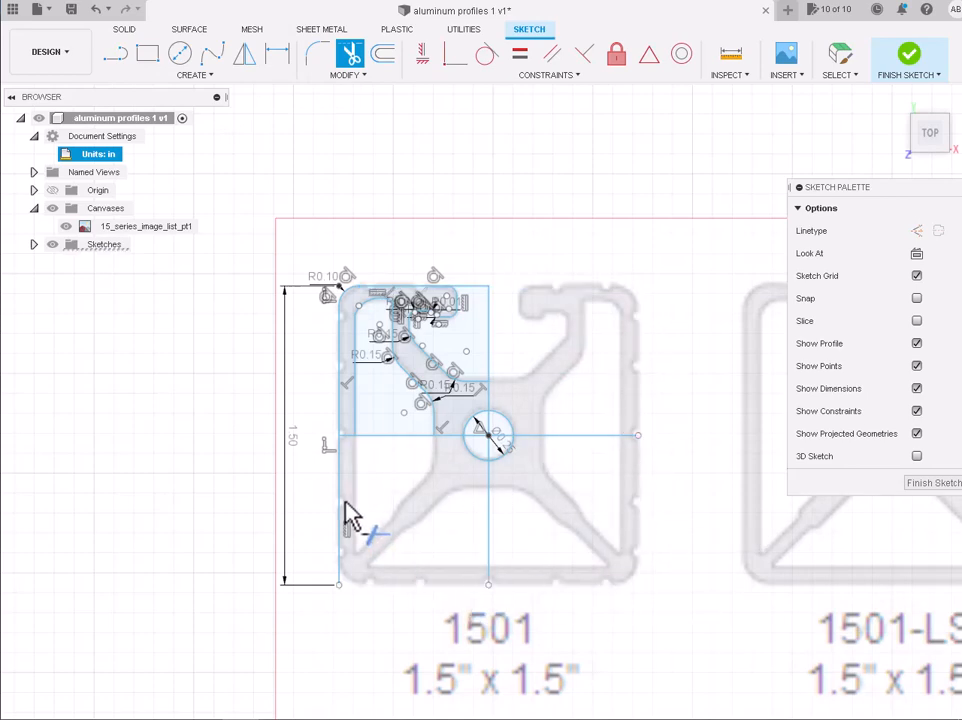
pyautogui.click(342, 513)
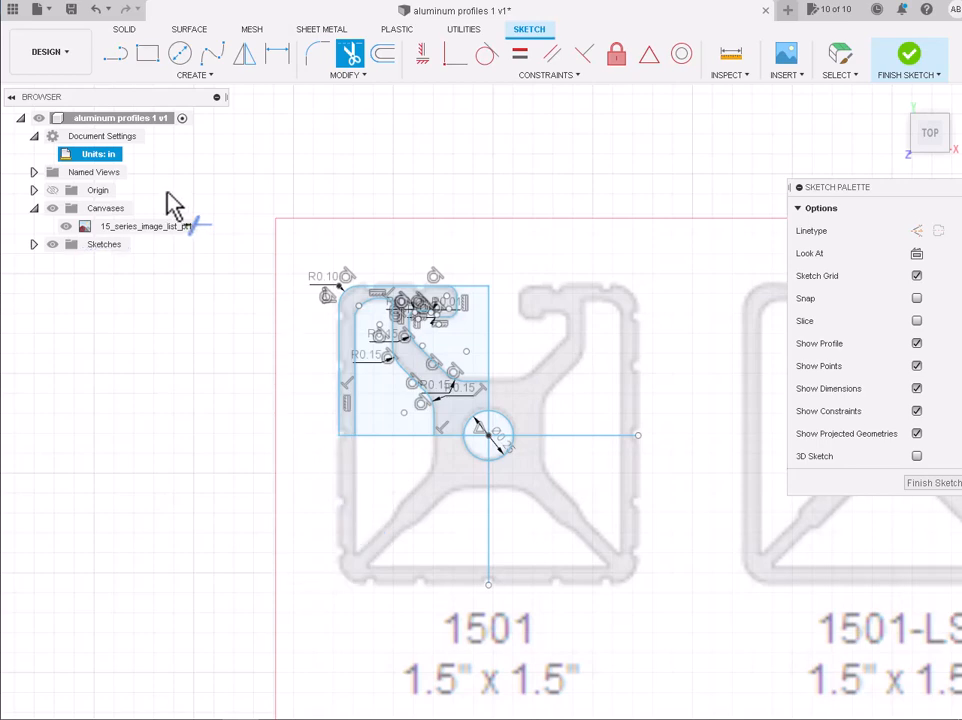
pyautogui.press('Escape')
pyautogui.moveTo(306, 251)
pyautogui.mouseDown()
pyautogui.moveTo(453, 423)
pyautogui.moveTo(466, 420)
pyautogui.mouseUp()
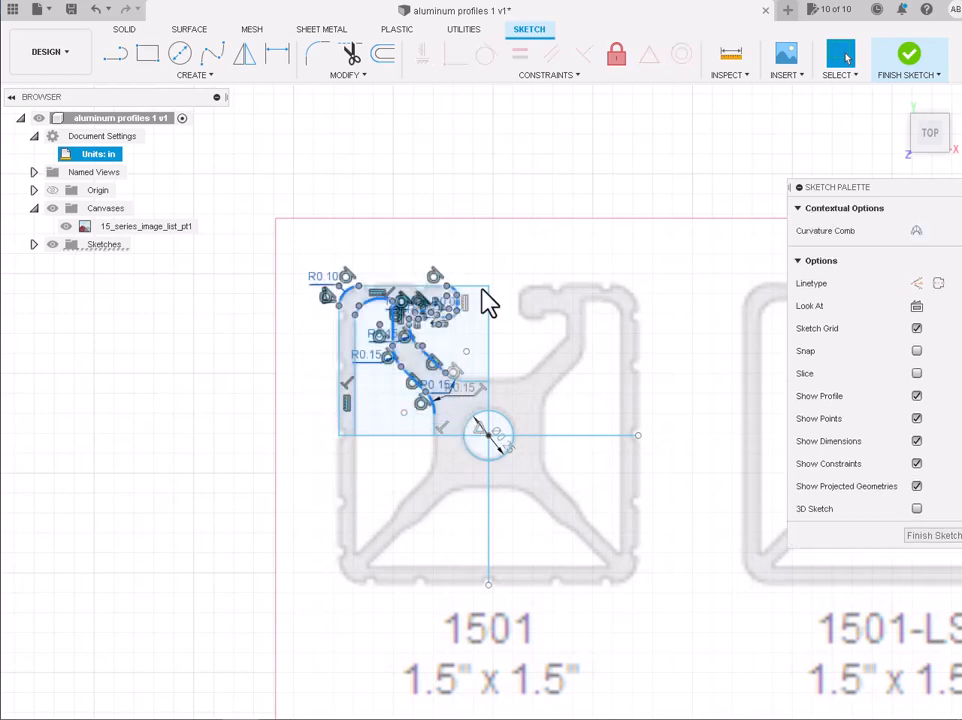
pyautogui.scroll(-3, 463, 300)
pyautogui.scroll(6, 463, 300)
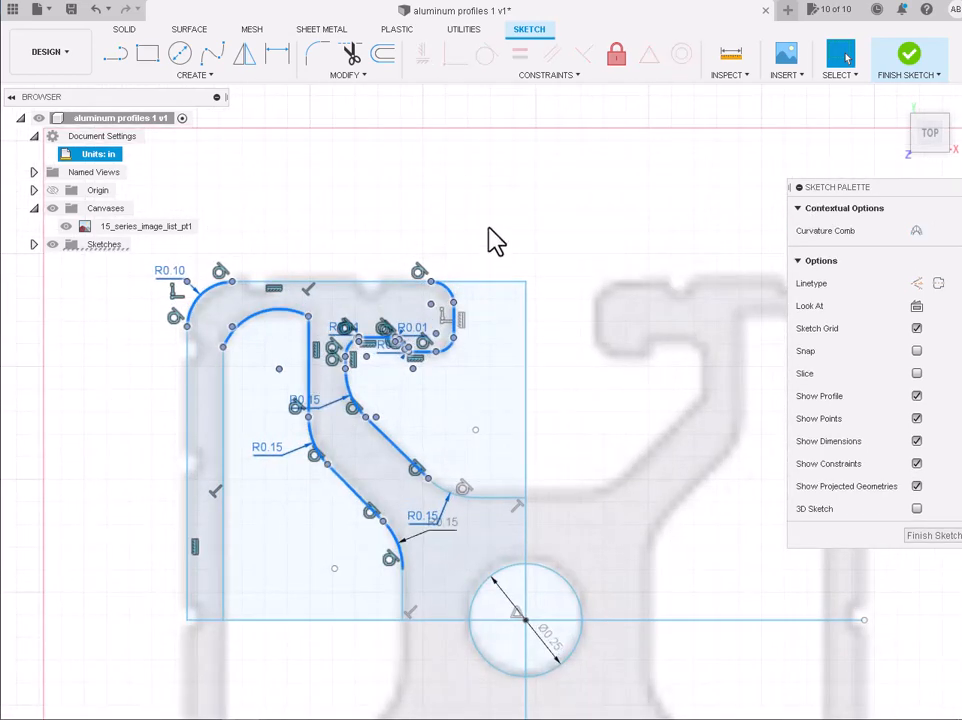
pyautogui.click(497, 240)
# - Trim the leftover top-edge segment of the square outline between the slot lip and the vertical centre line
pyautogui.click(350, 55)
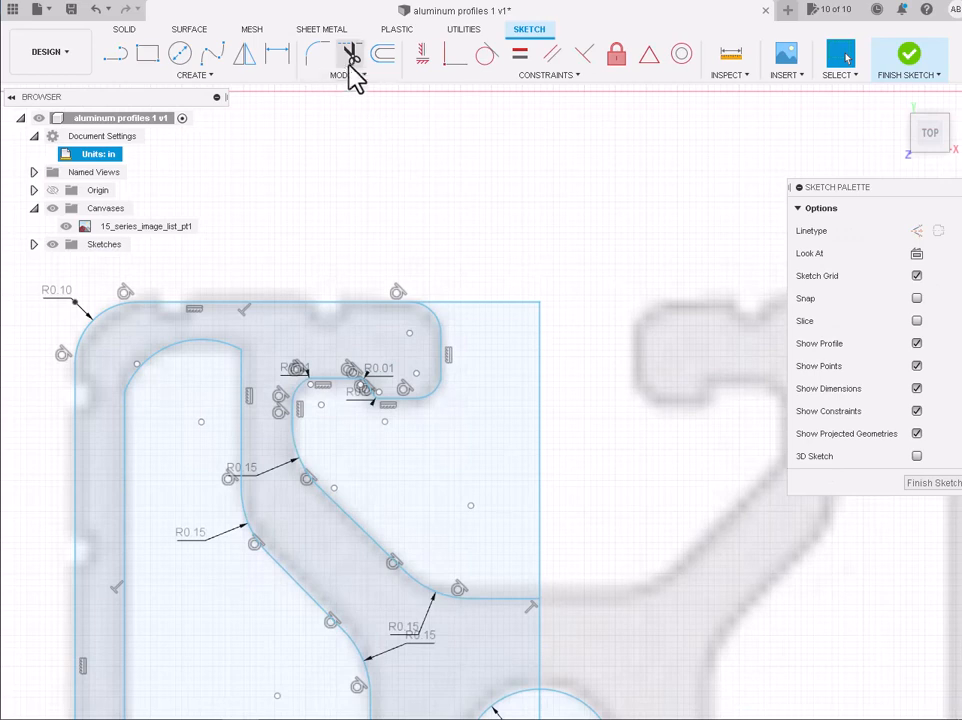
pyautogui.click(468, 320)
pyautogui.scroll(-5, 468, 322)
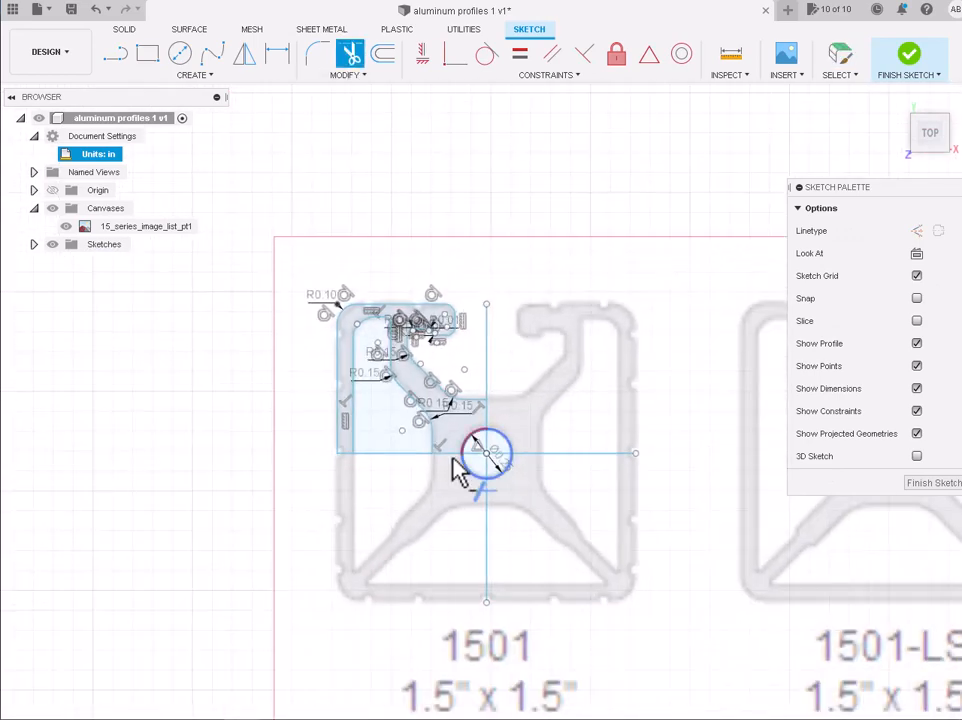
pyautogui.press('Escape')
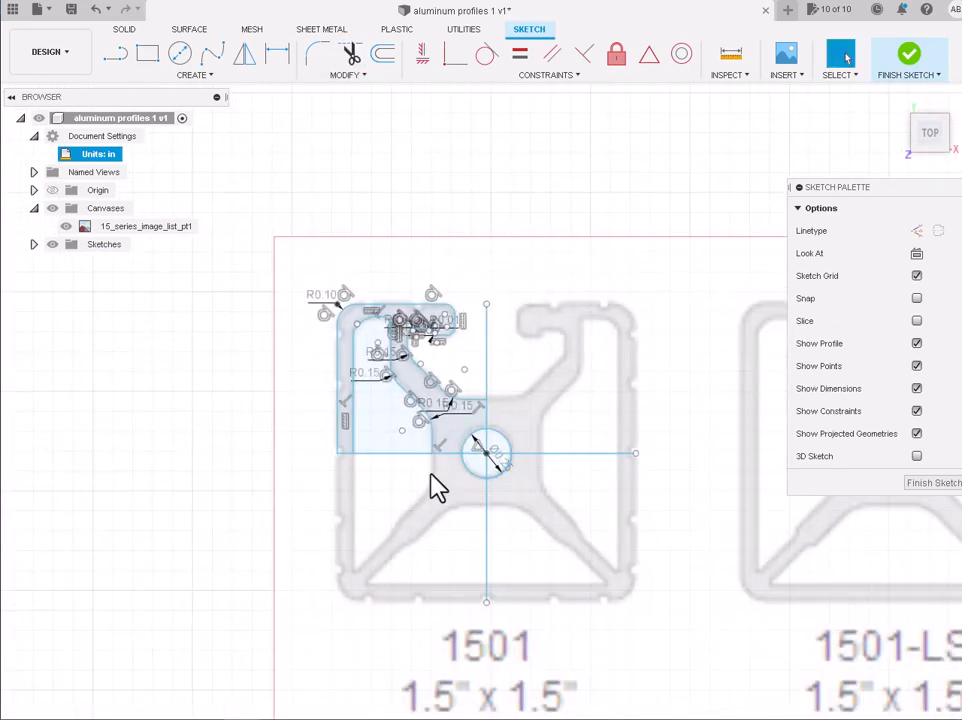
# - Mirror the upper-left quarter's profile curves, without the central circle, about the horizontal centre line
pyautogui.moveTo(305, 266); pyautogui.dragTo(478, 450)
pyautogui.moveTo(273, 240)
pyautogui.mouseDown()
pyautogui.moveTo(425, 438)
pyautogui.moveTo(474, 443)
pyautogui.moveTo(262, 275)
pyautogui.mouseUp()
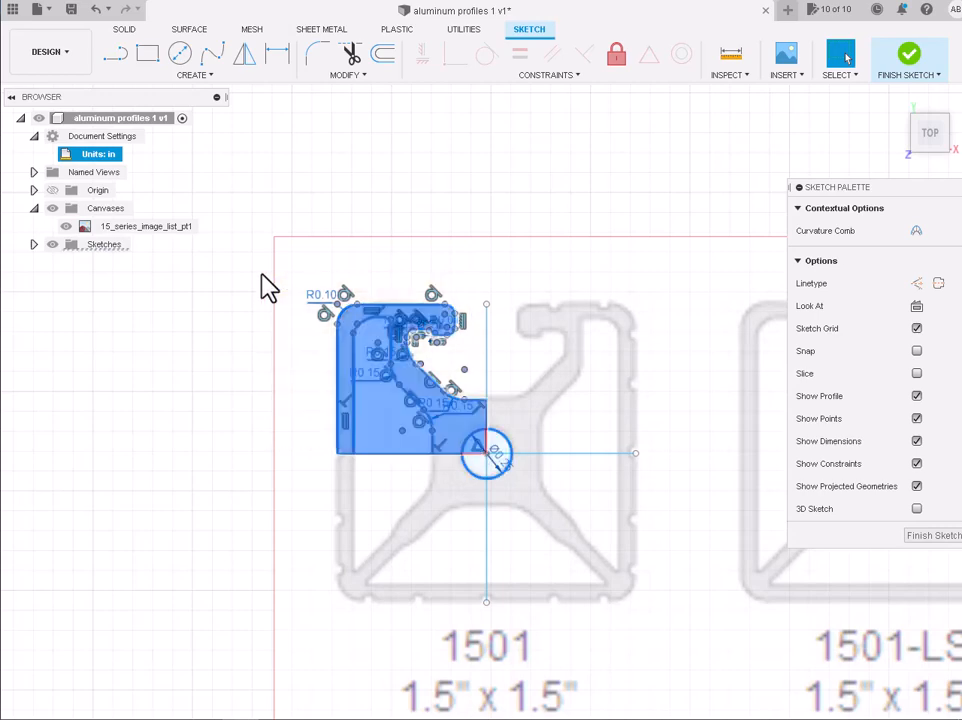
pyautogui.scroll(4, 408, 495)
pyautogui.keyDown('ctrl'); pyautogui.click(376, 404); pyautogui.keyUp('ctrl')
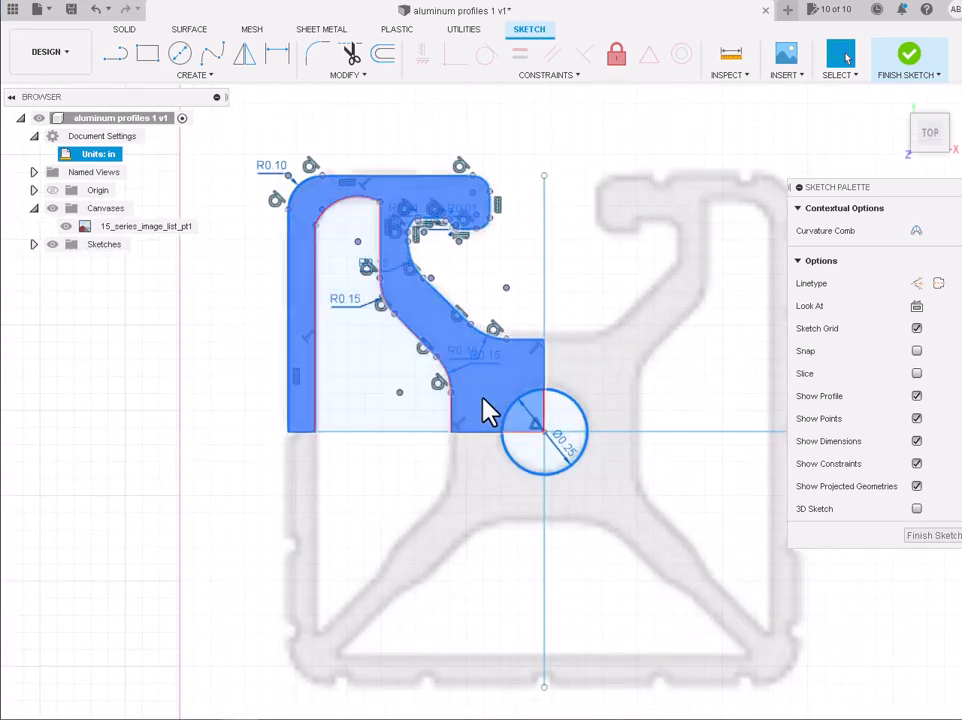
pyautogui.keyDown('ctrl'); pyautogui.click(487, 411); pyautogui.keyUp('ctrl')
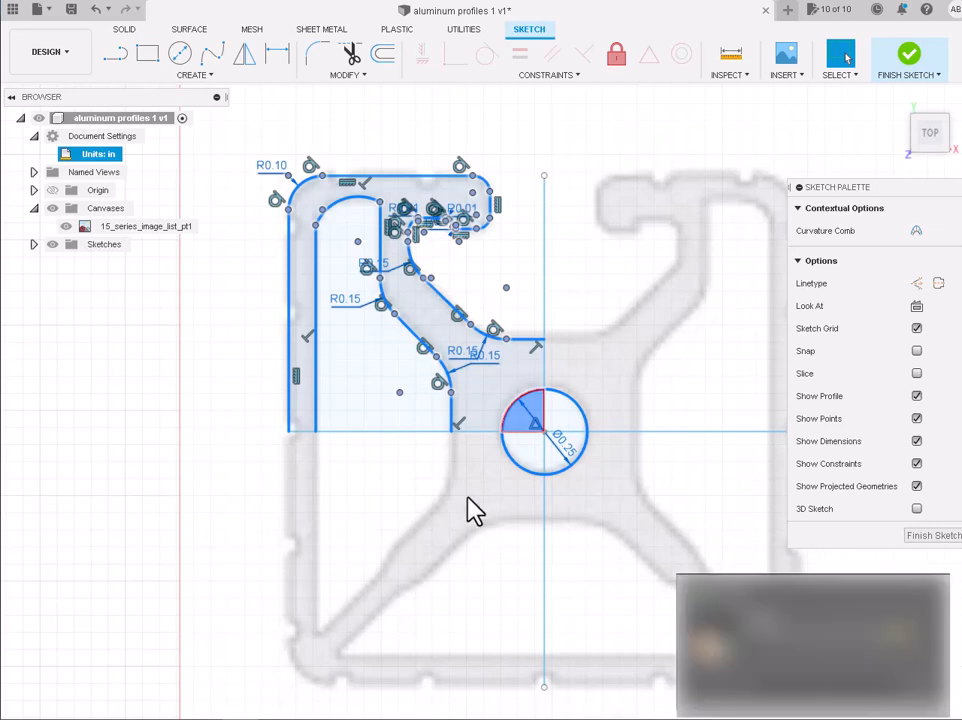
pyautogui.click(249, 70)
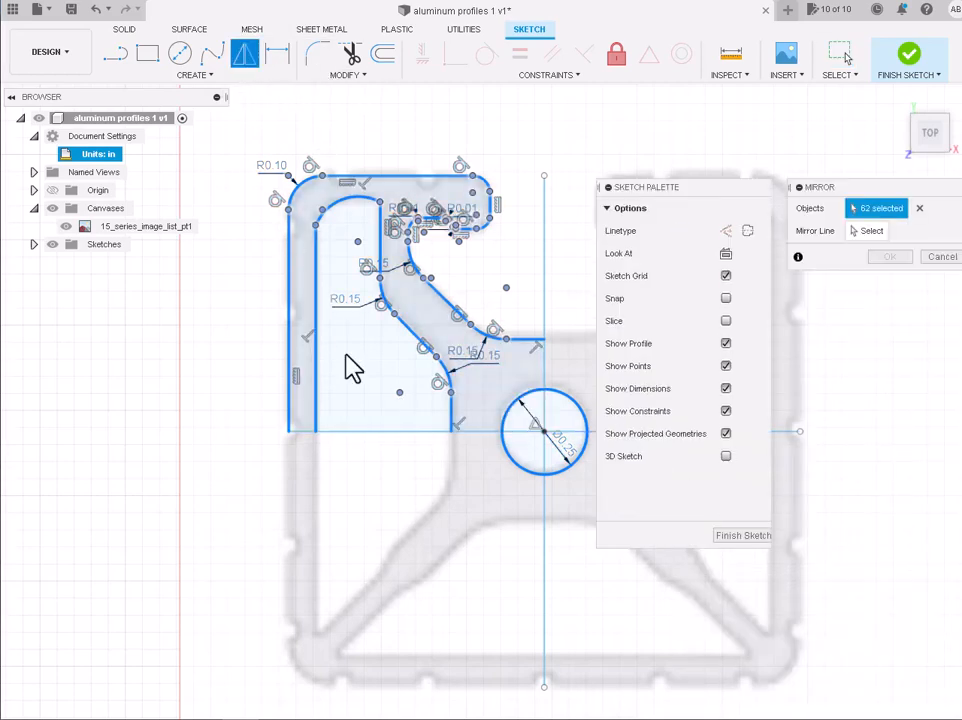
pyautogui.click(391, 436)
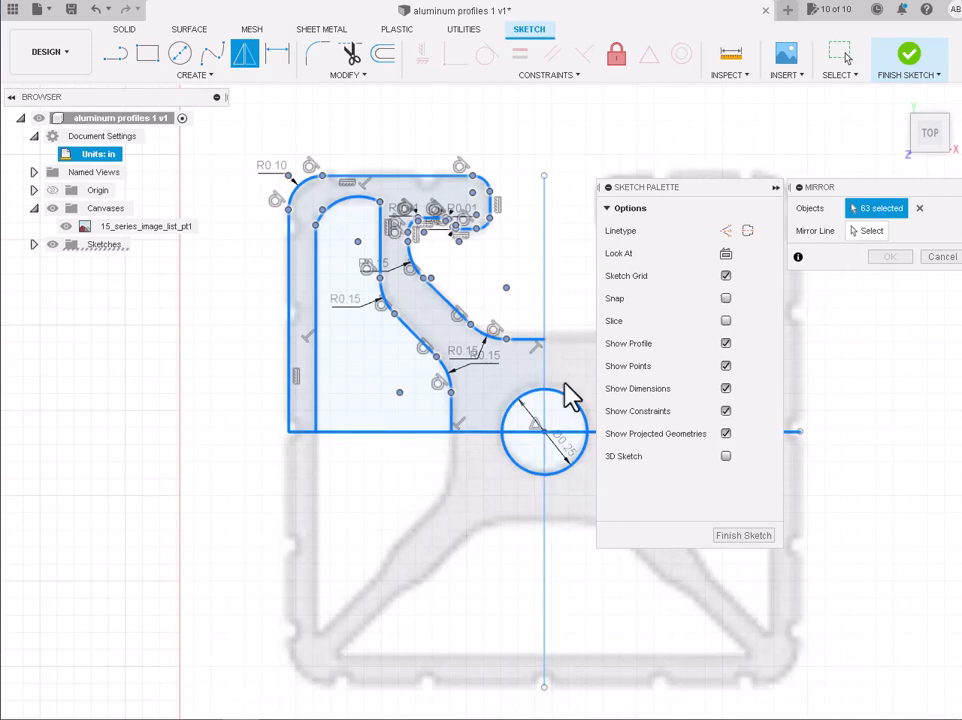
pyautogui.click(395, 434)
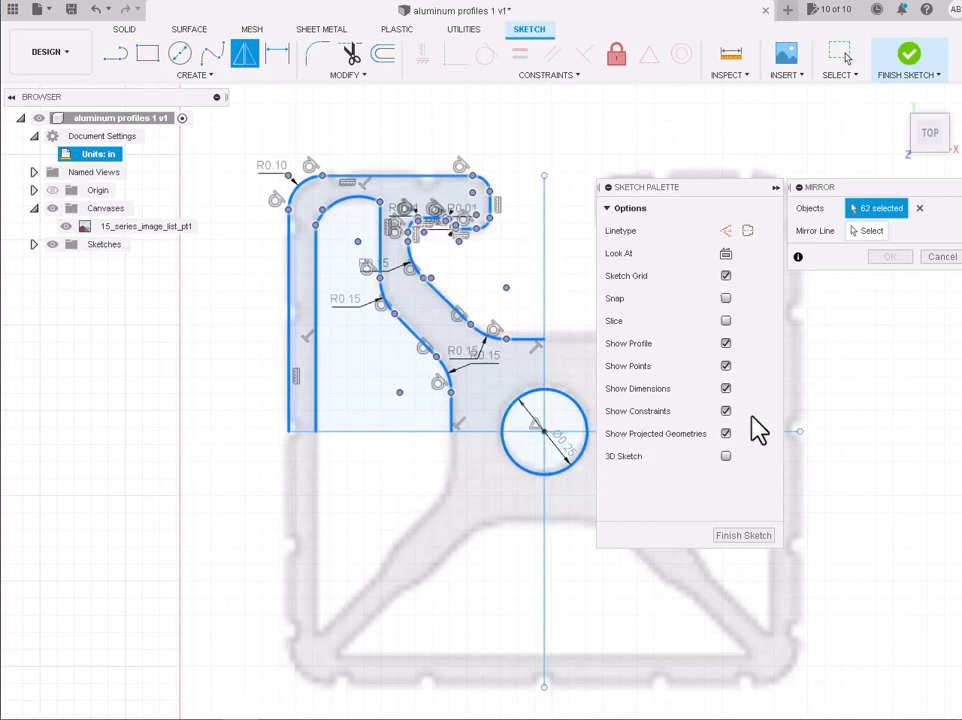
pyautogui.click(566, 399)
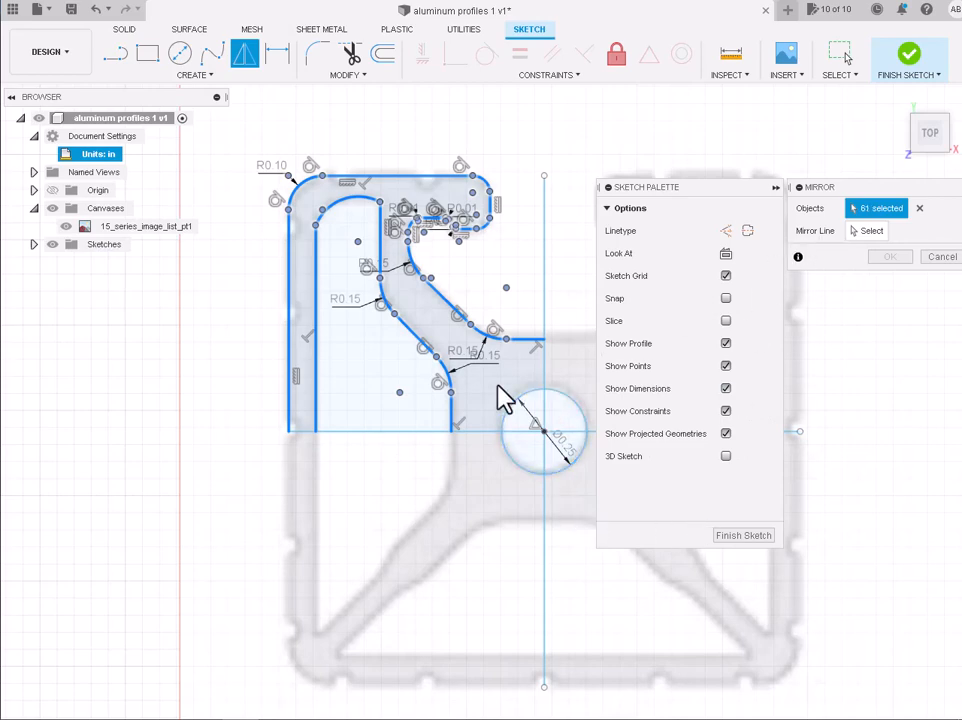
pyautogui.click(866, 231)
pyautogui.click(407, 432)
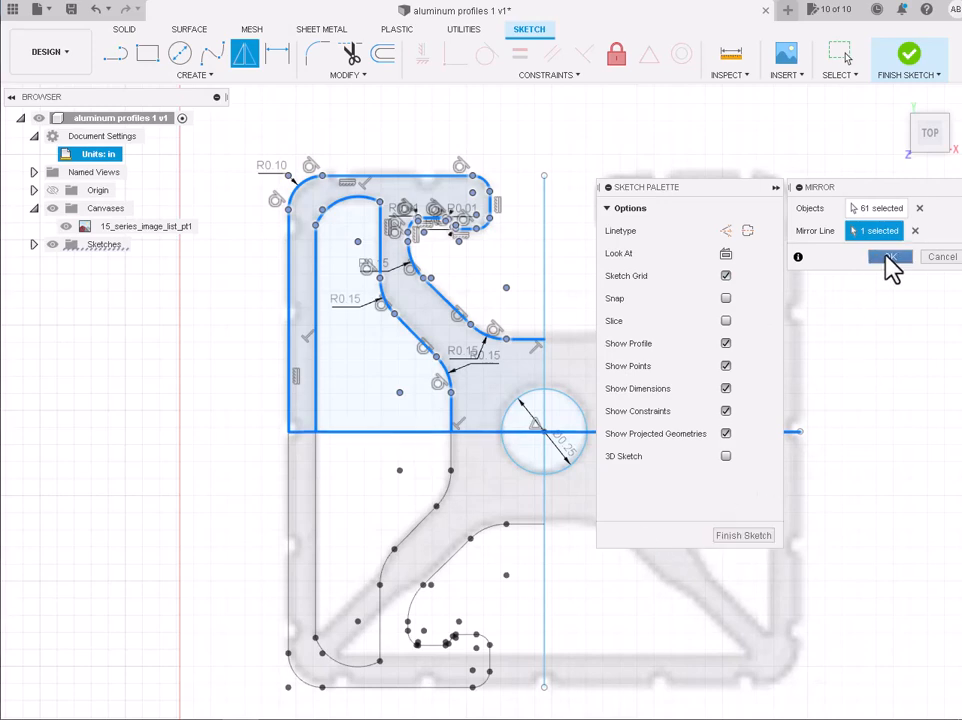
pyautogui.click(889, 258)
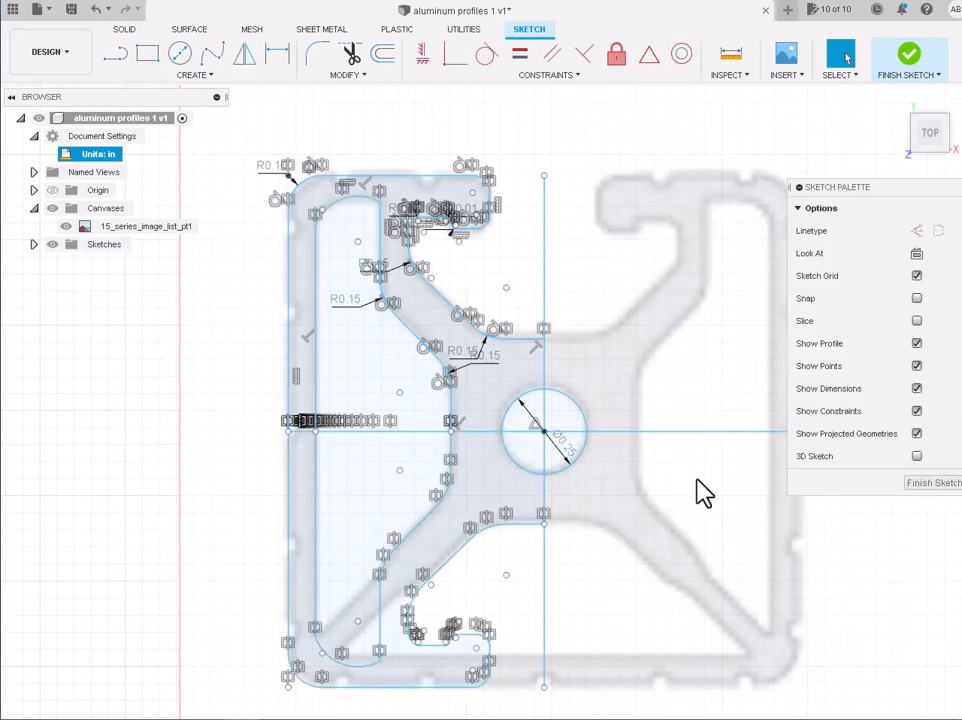
# - Mirror the profile's entire left half, leaving out the central circle, about the vertical centre line
pyautogui.scroll(-5, 532, 468)
pyautogui.moveTo(340, 233)
pyautogui.mouseDown()
pyautogui.moveTo(485, 509)
pyautogui.moveTo(537, 673)
pyautogui.mouseUp()
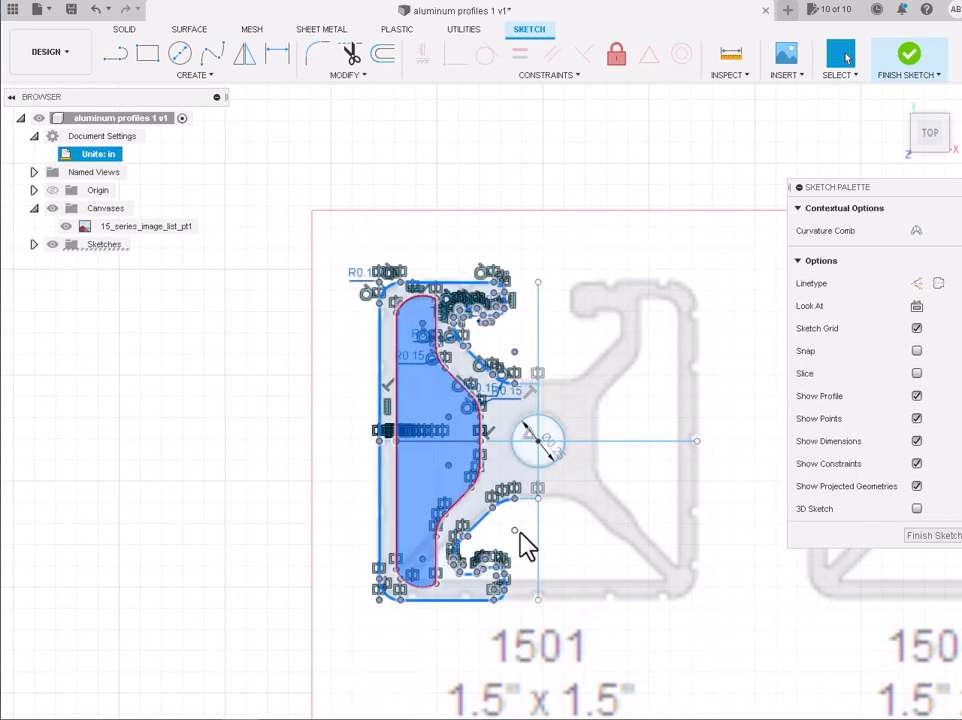
pyautogui.moveTo(319, 216); pyautogui.dragTo(630, 694)
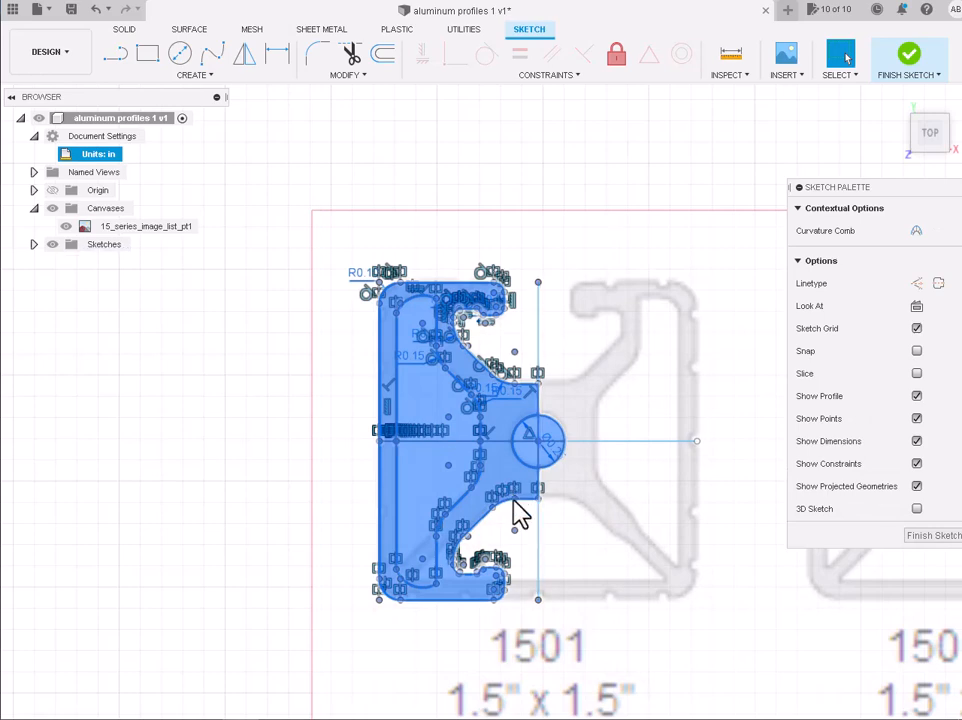
pyautogui.scroll(4, 423, 451)
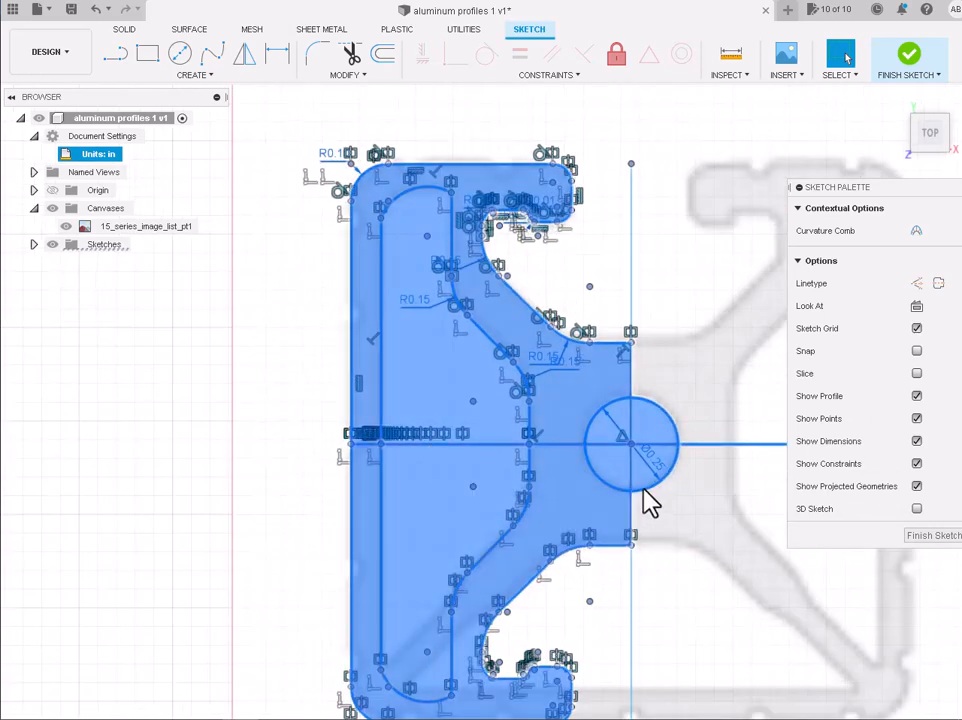
pyautogui.scroll(5, 685, 493)
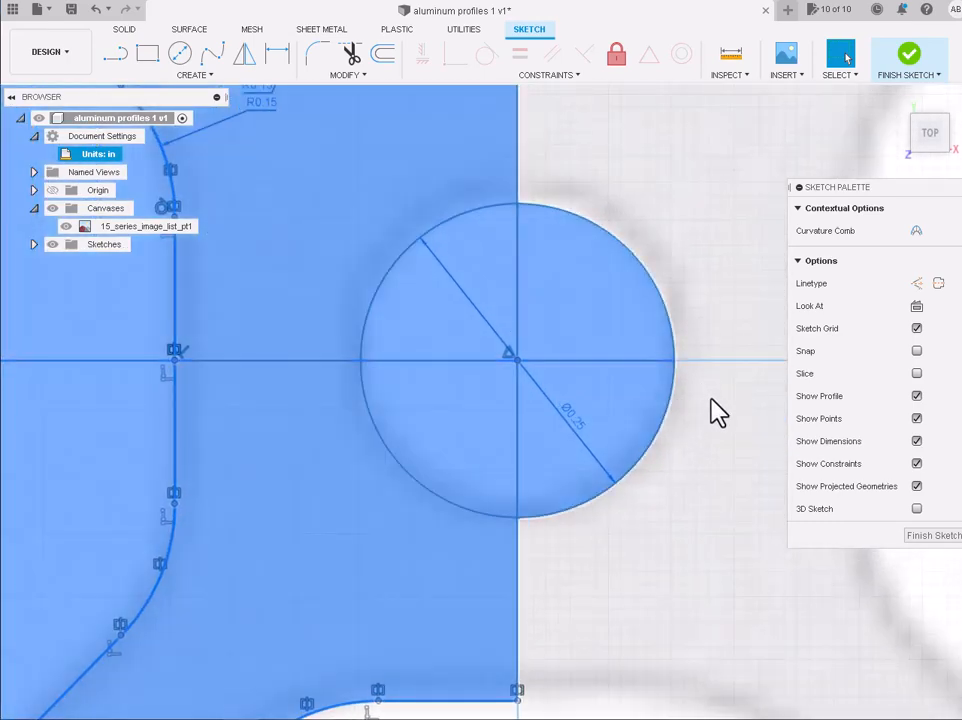
pyautogui.scroll(-3, 705, 513)
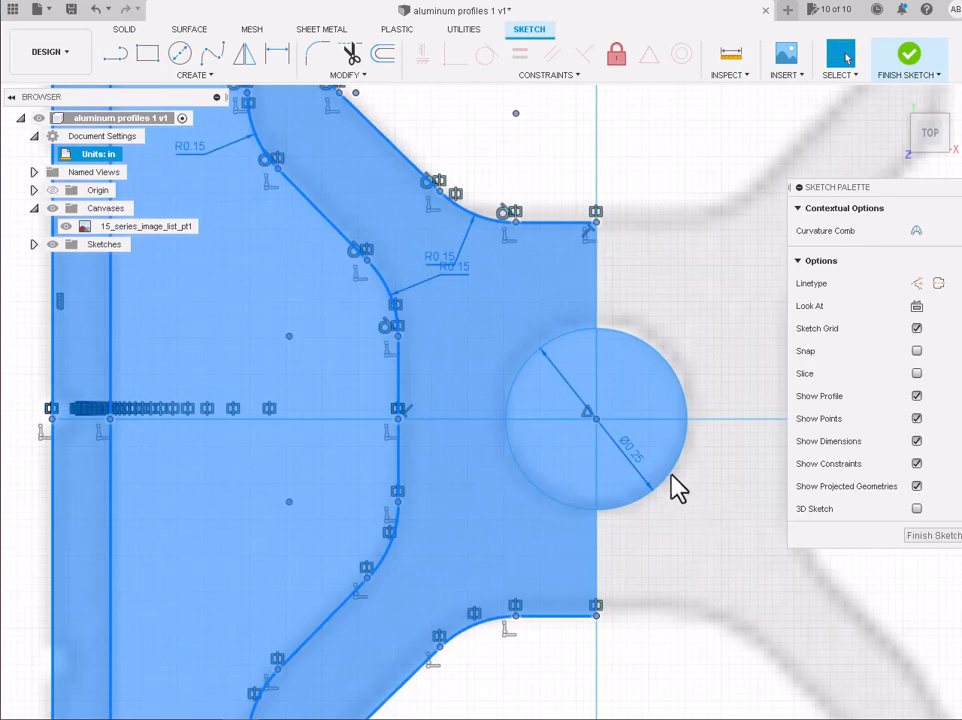
pyautogui.click(656, 440)
pyautogui.click(610, 376)
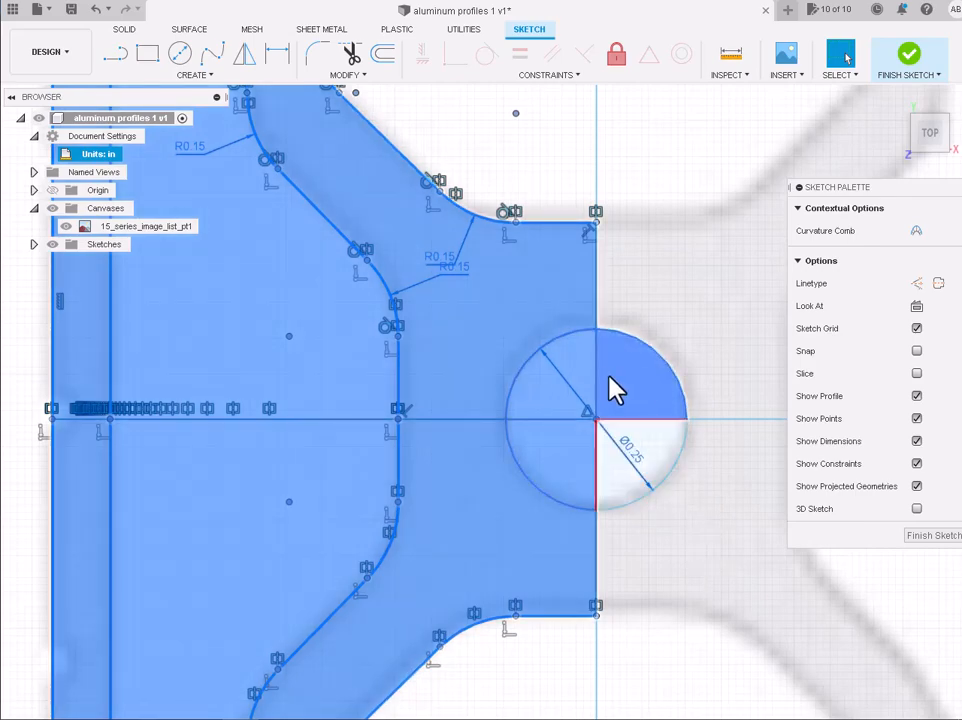
pyautogui.click(568, 470)
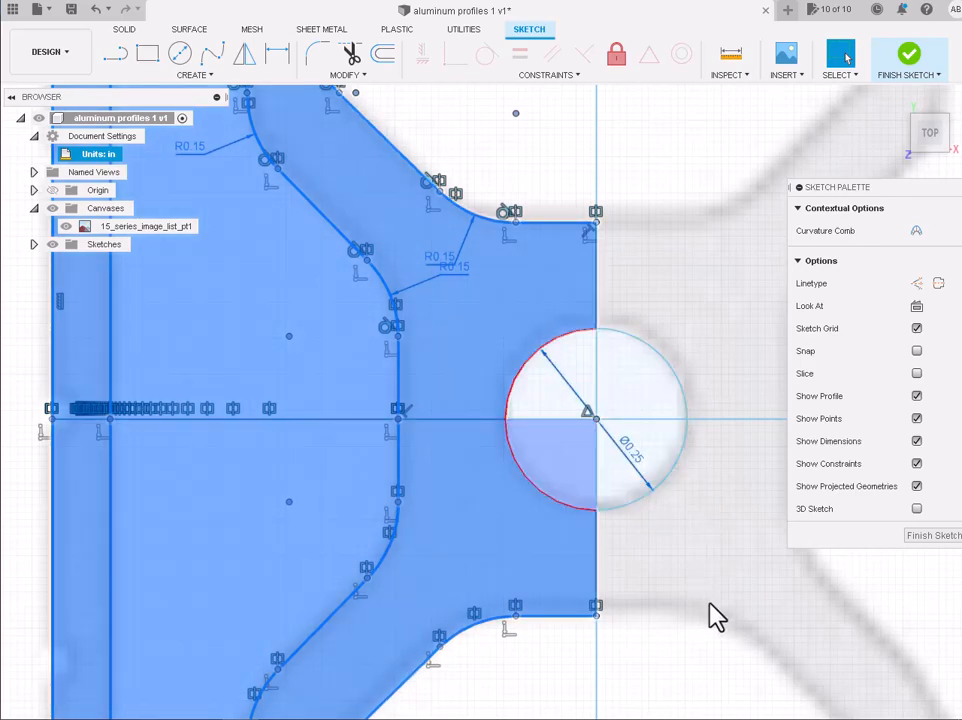
pyautogui.scroll(-5, 713, 612)
pyautogui.scroll(-5, 713, 612)
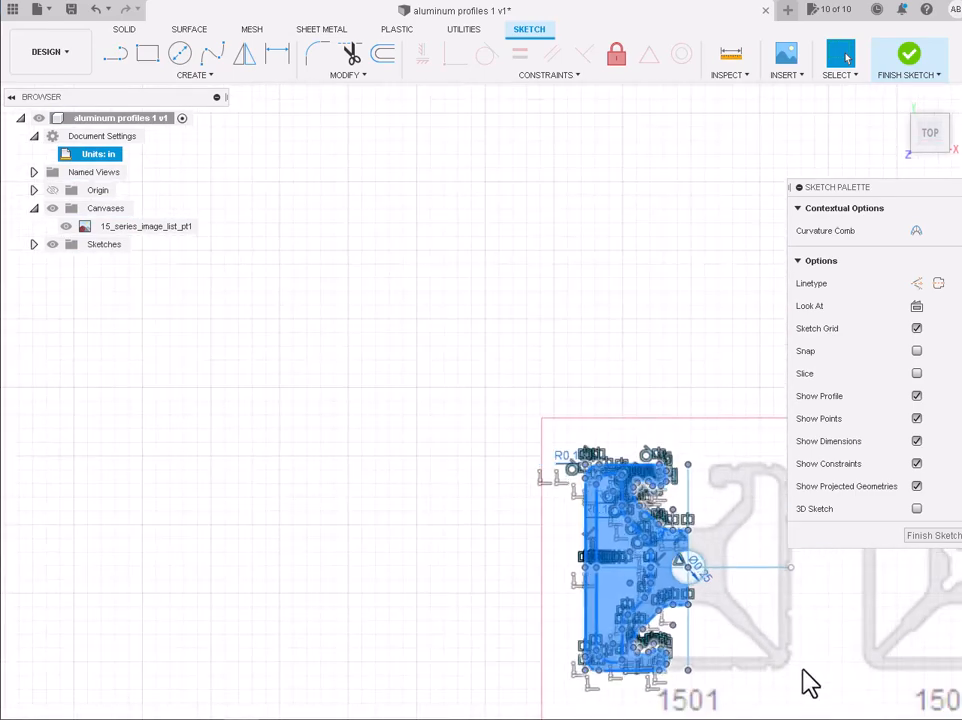
pyautogui.scroll(7, 810, 695)
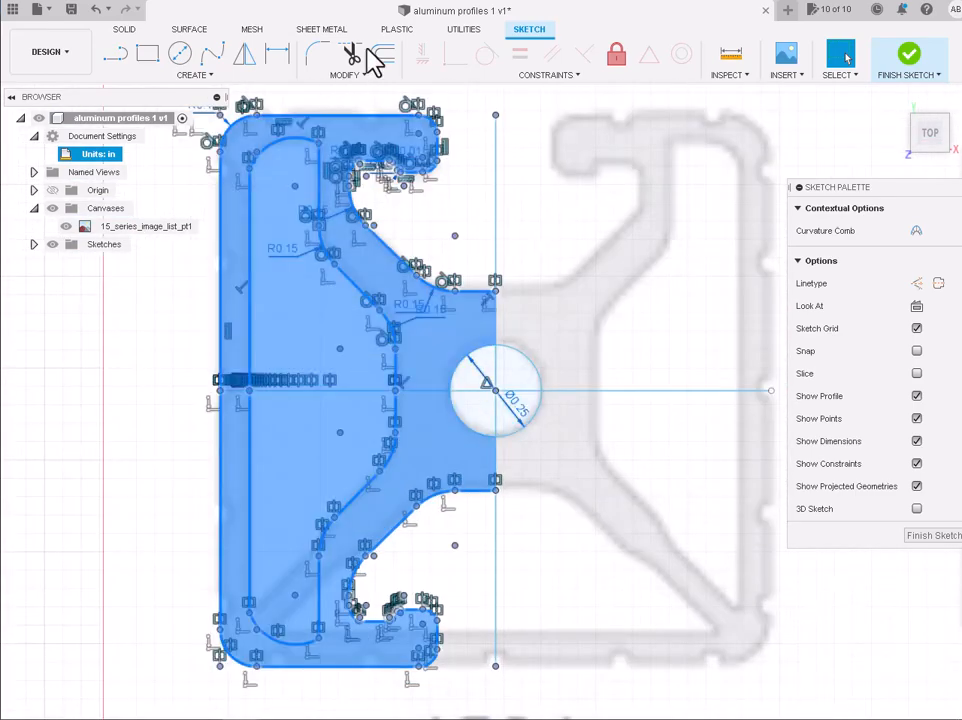
pyautogui.click(245, 55)
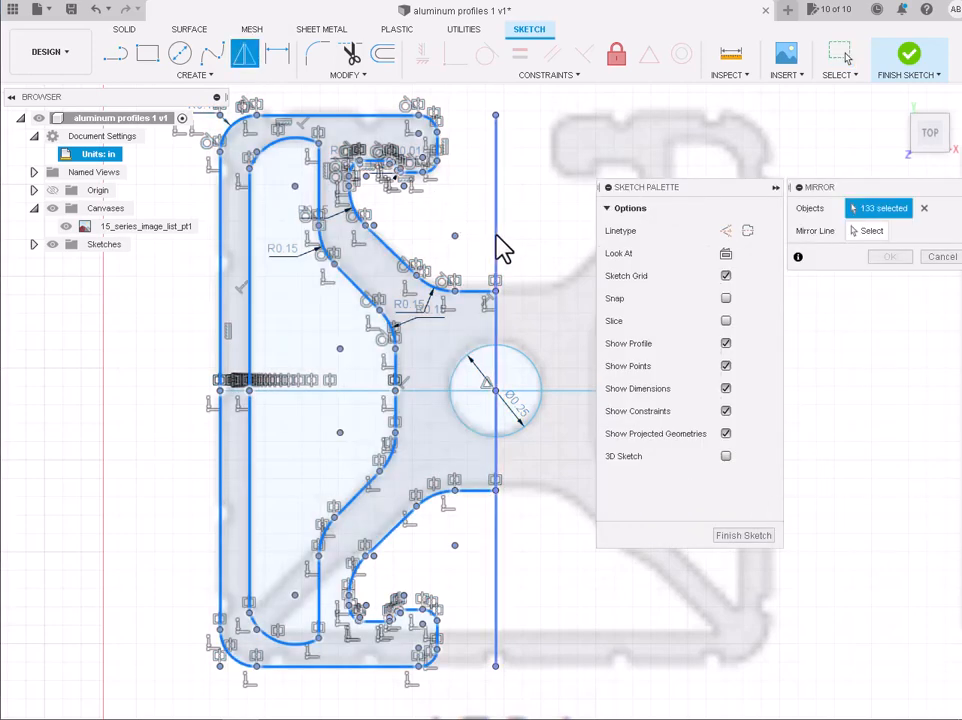
pyautogui.click(862, 232)
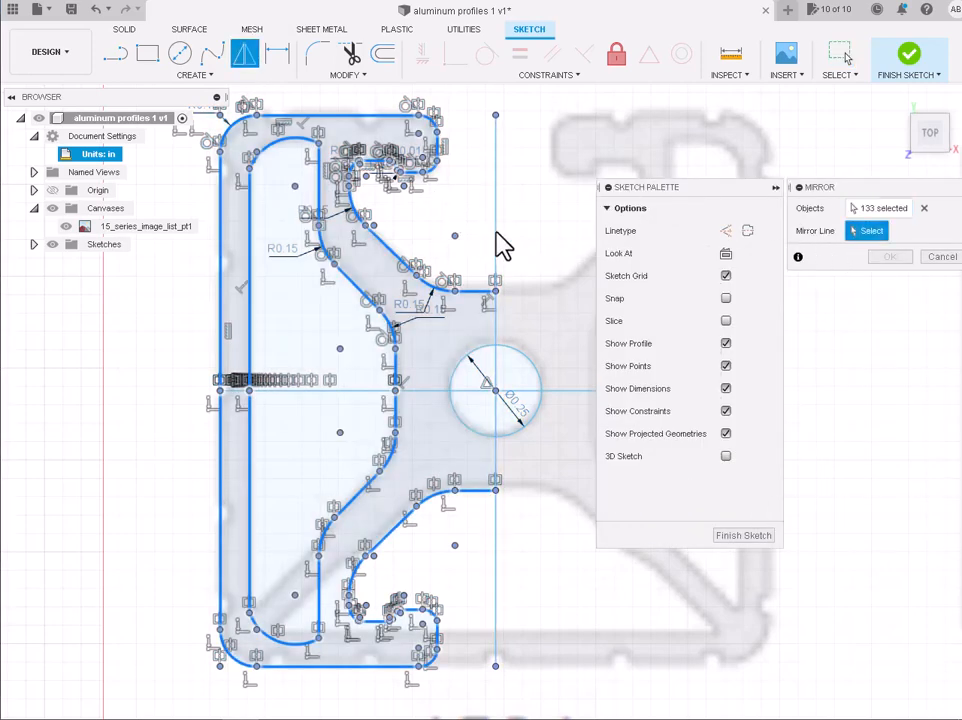
pyautogui.click(495, 235)
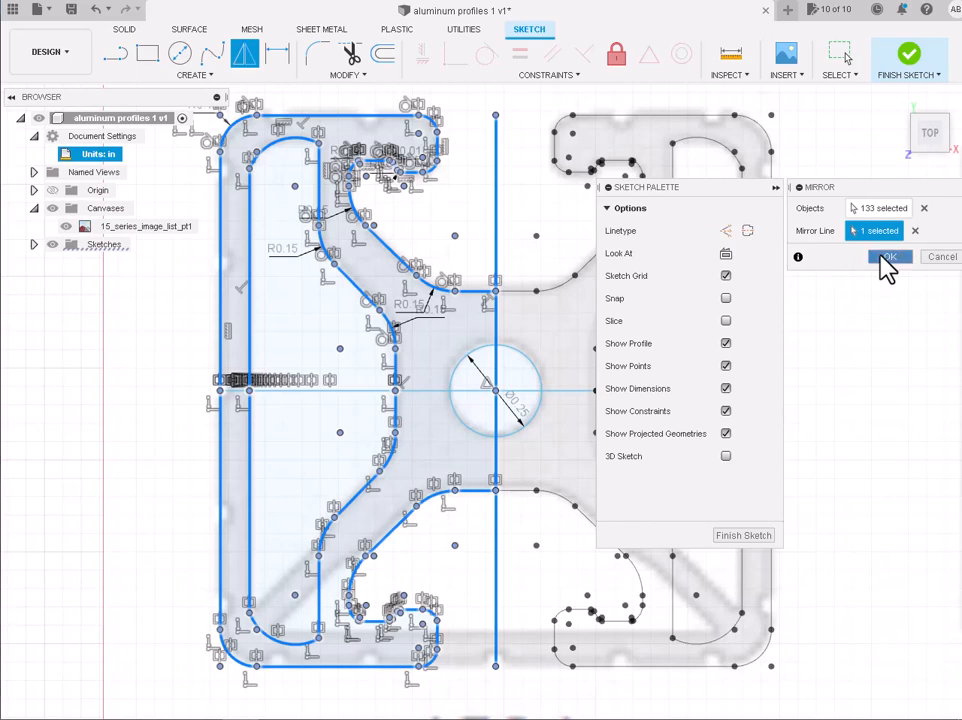
pyautogui.click(887, 258)
# - Delete the vertical and horizontal centre lines, and select the joined cross-section region of the profile
pyautogui.scroll(-4, 395, 385)
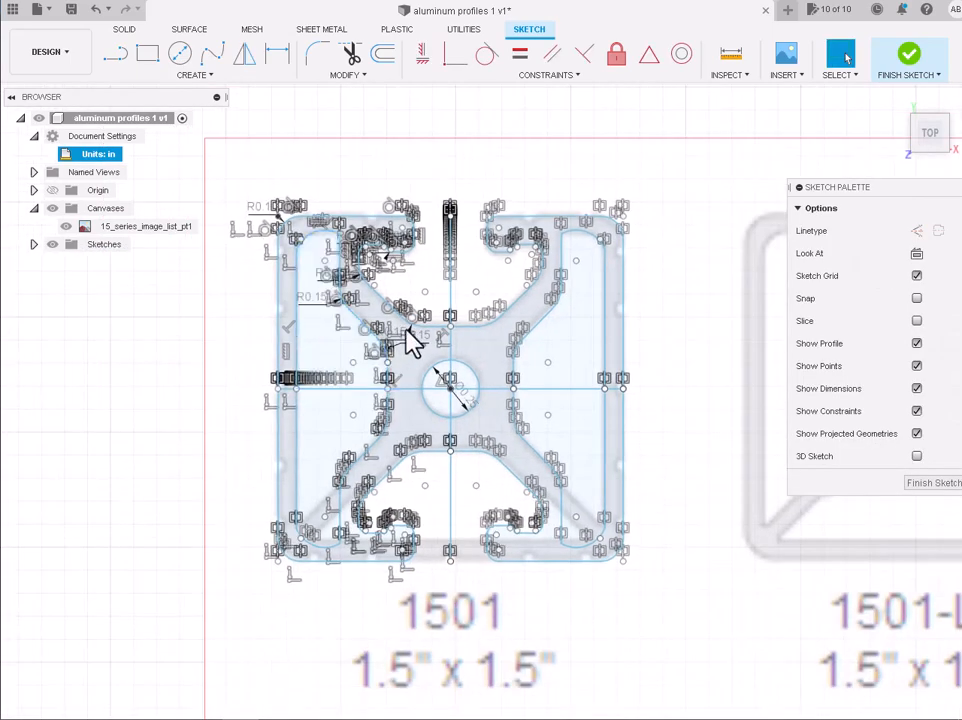
pyautogui.click(451, 312)
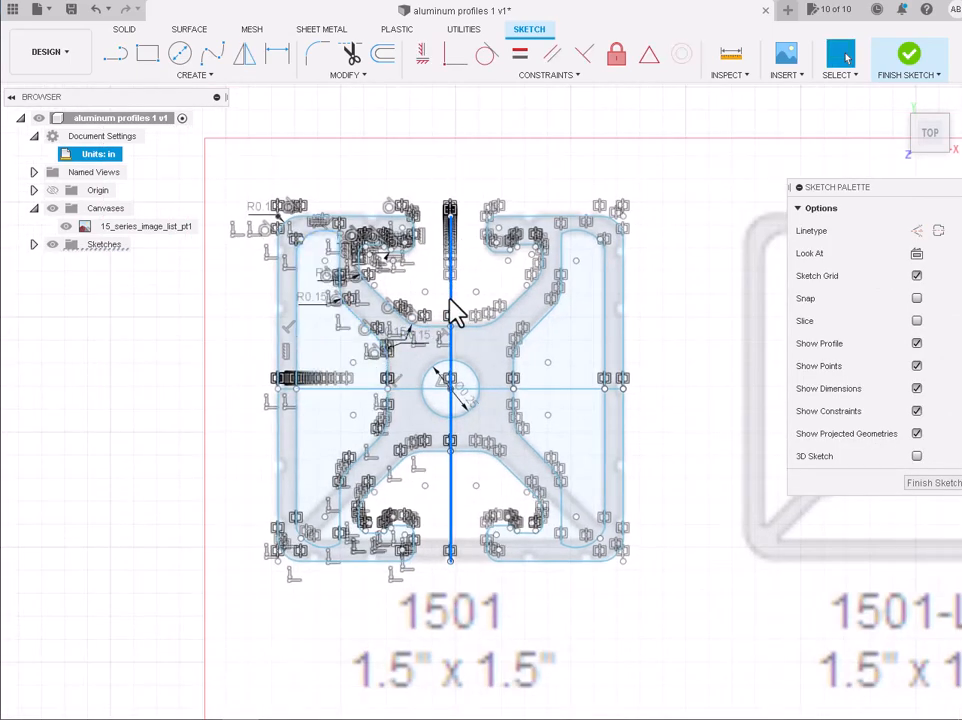
pyautogui.keyDown('shift'); pyautogui.click(560, 389); pyautogui.keyUp('shift')
pyautogui.press('Delete')
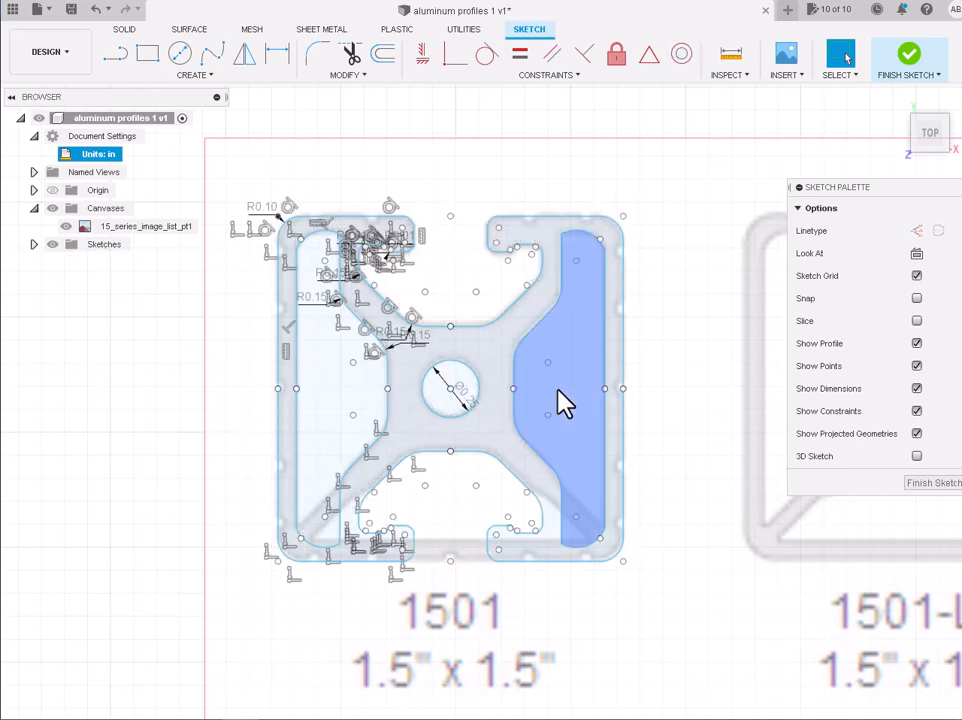
pyautogui.click(604, 340)
pyautogui.click(491, 364)
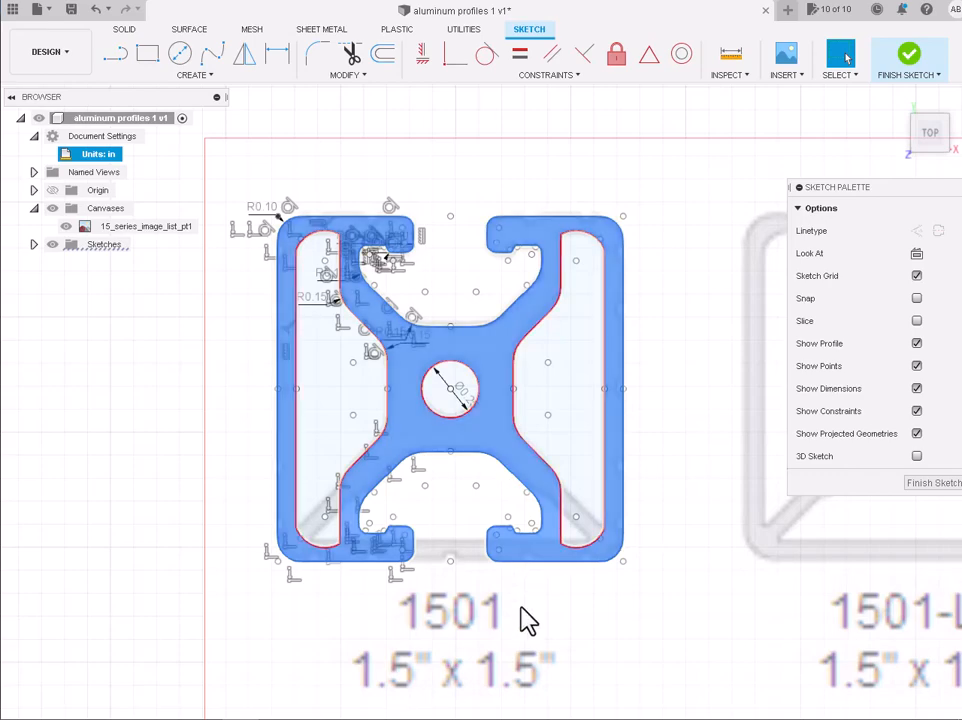
pyautogui.scroll(5, 522, 619)
pyautogui.scroll(3, 396, 550)
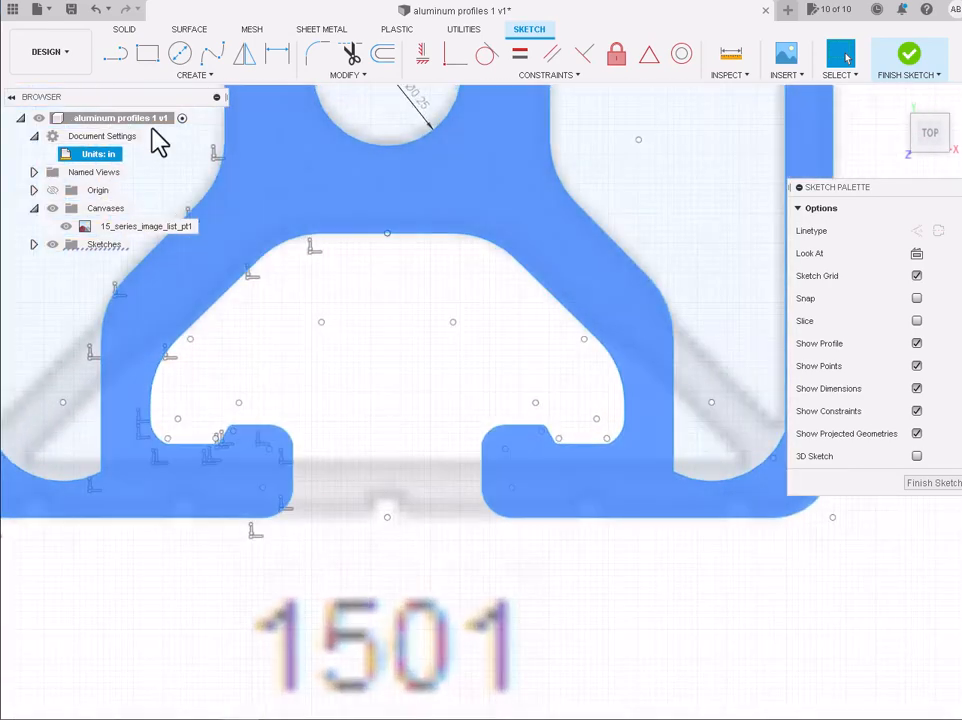
pyautogui.click(116, 54)
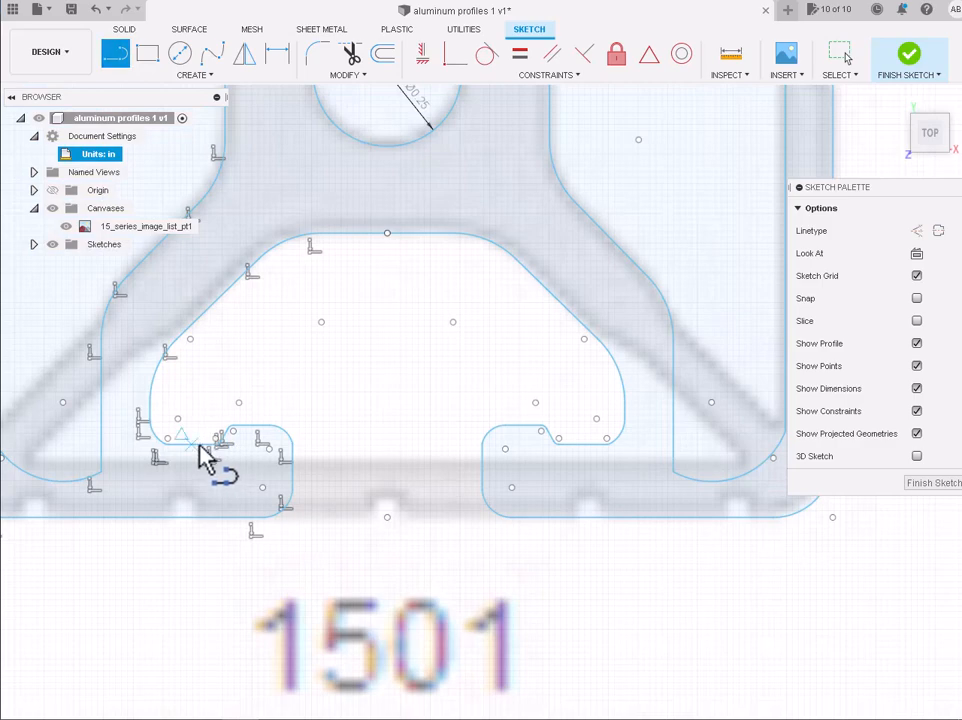
pyautogui.click(221, 458)
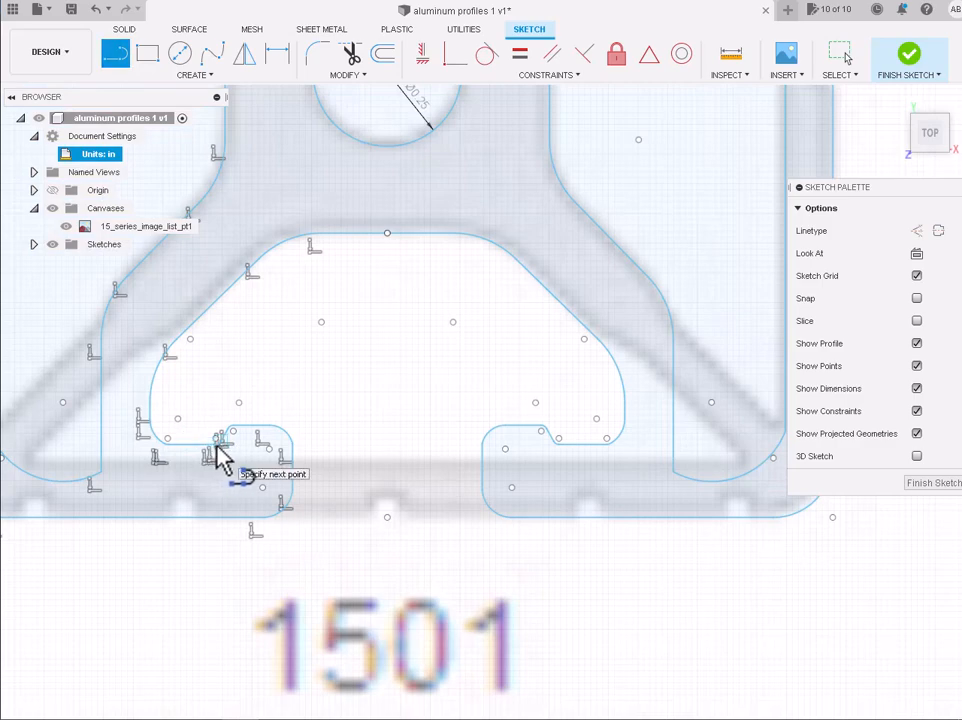
pyautogui.press('Escape')
# - Draw a horizontal line about 0.578 in long closing the bottom slot along its inner floor, between the two lips' lower fillet ends
pyautogui.scroll(8, 204, 460)
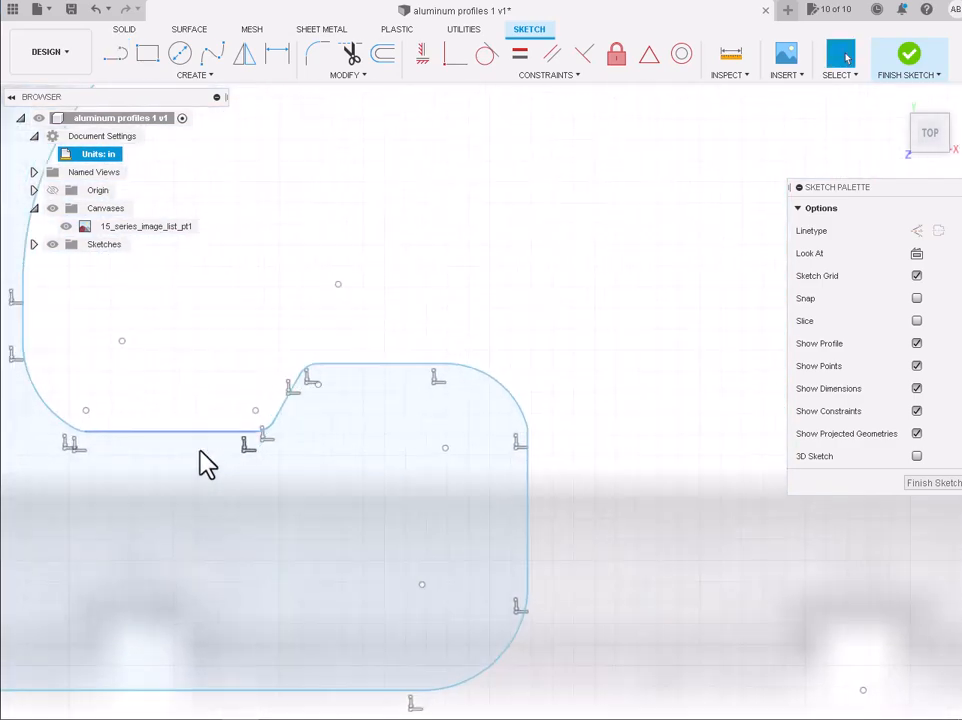
pyautogui.click(115, 52)
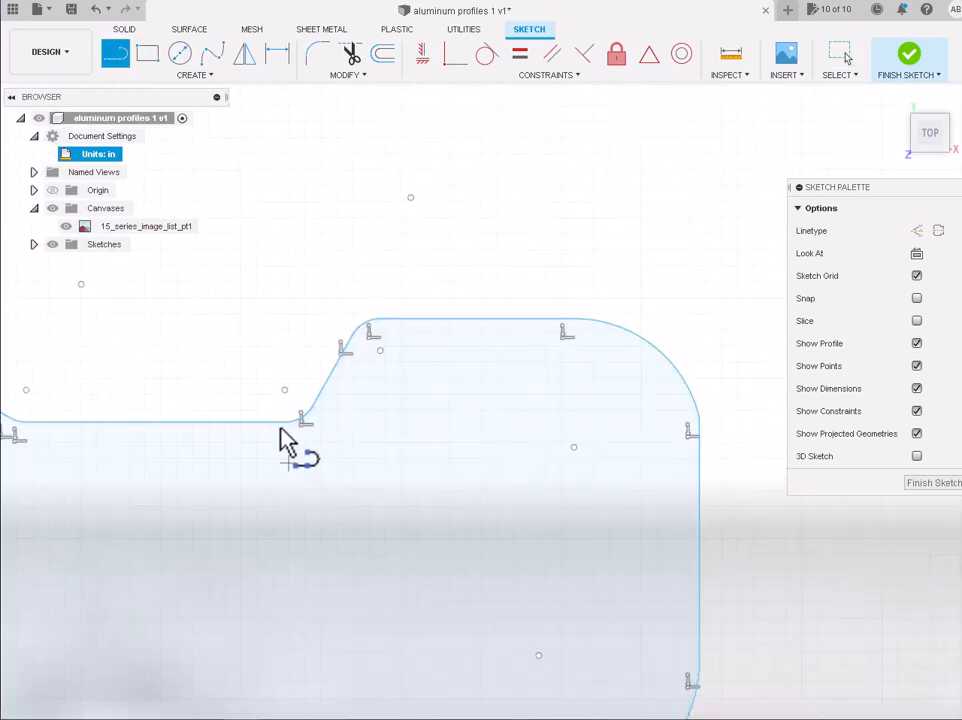
pyautogui.click(284, 424)
pyautogui.scroll(-5, 291, 436)
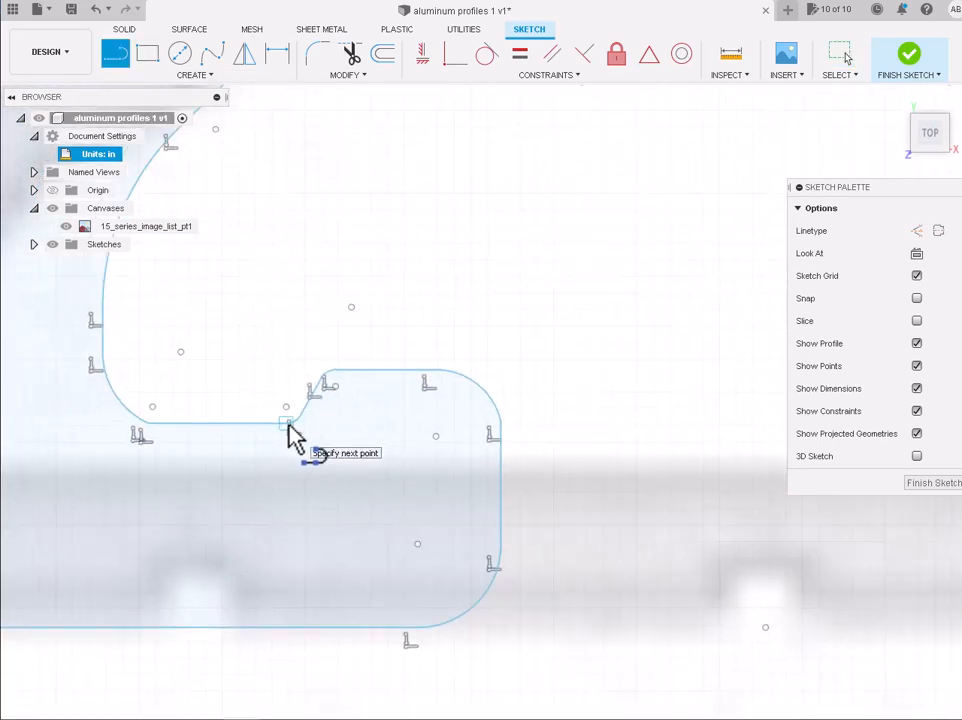
pyautogui.scroll(-1, 300, 435)
pyautogui.scroll(6, 694, 432)
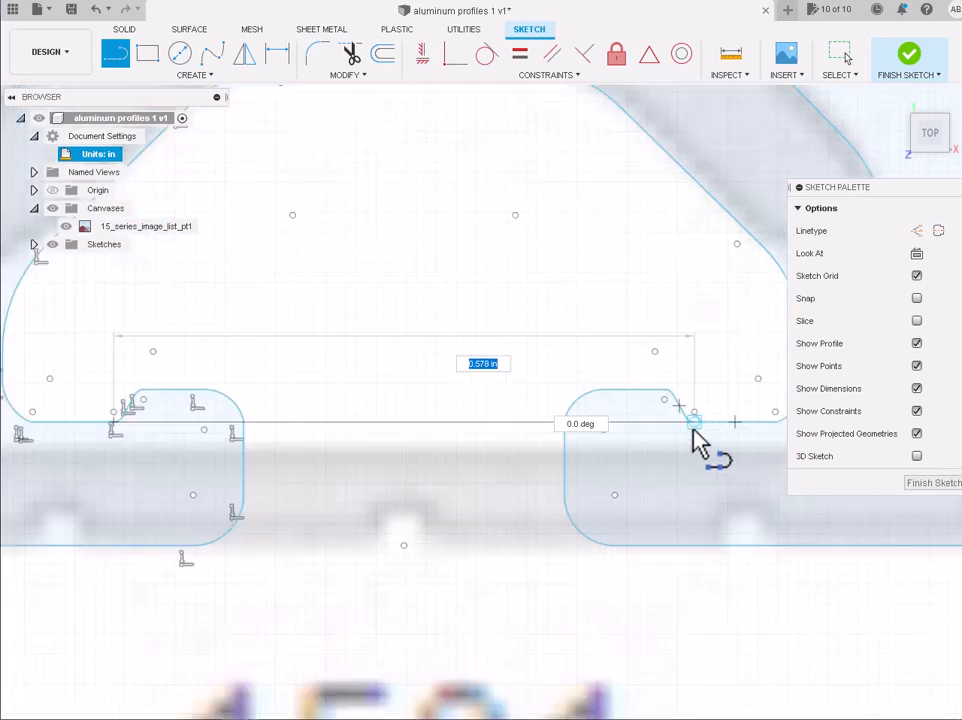
pyautogui.scroll(1, 697, 437)
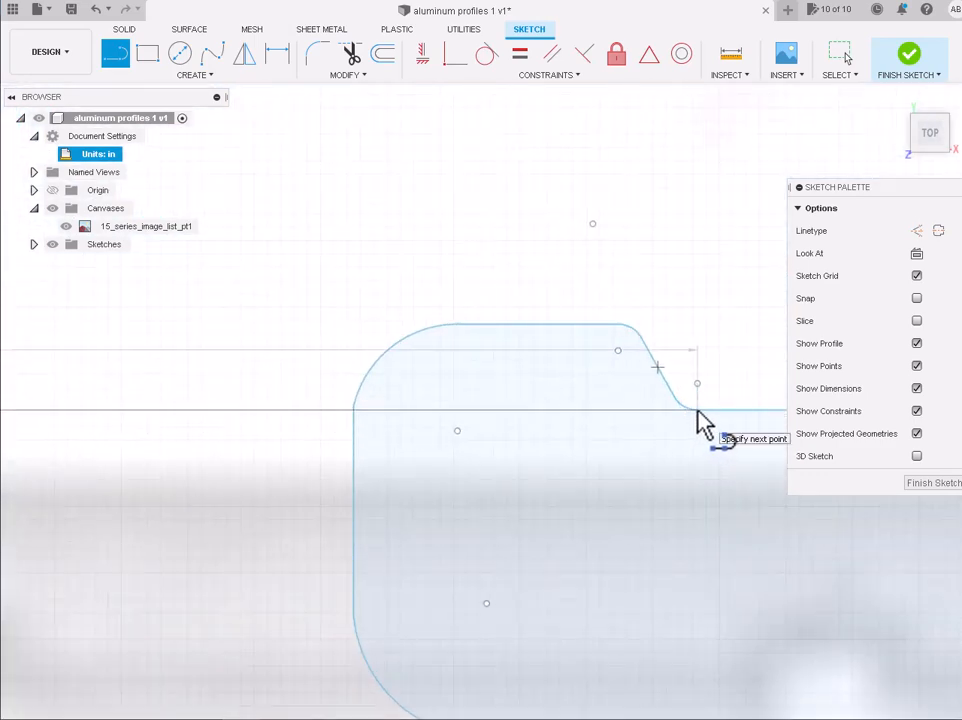
pyautogui.click(697, 411)
pyautogui.scroll(-6, 697, 411)
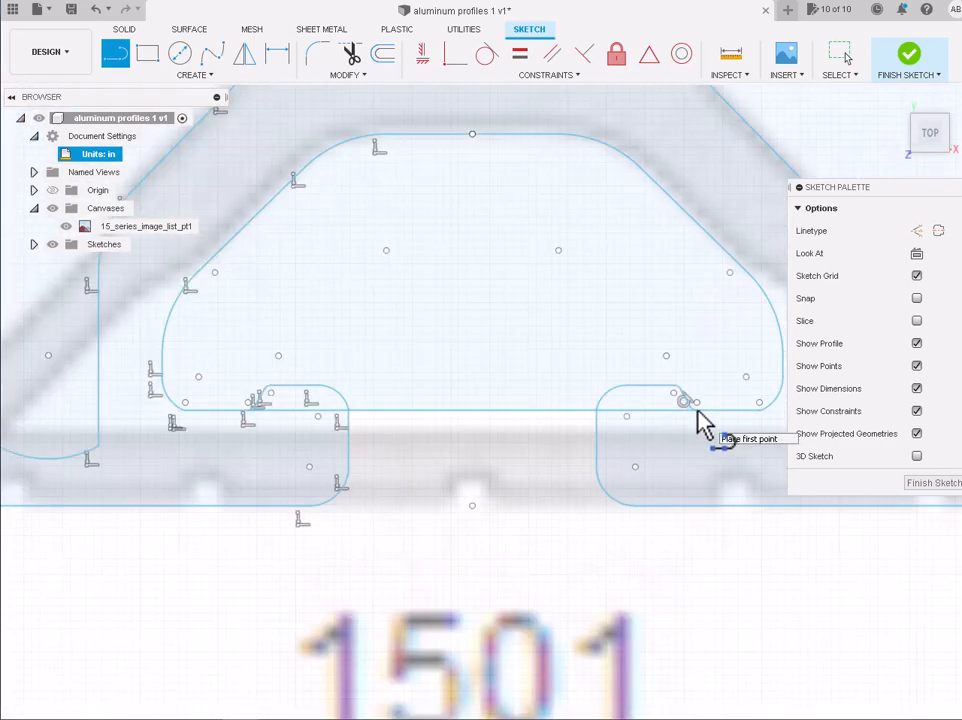
pyautogui.press('Escape')
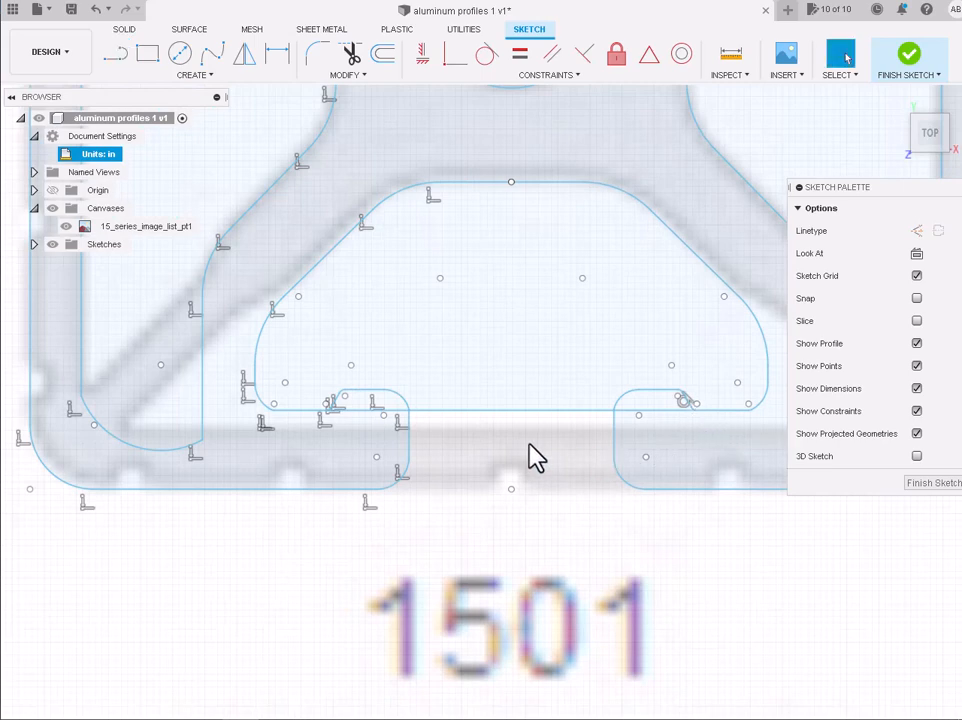
# - Draw a horizontal line about 0.42 in long along the profile's bottom outer edge, joining the two lips' rounded corner ends
pyautogui.scroll(2, 535, 457)
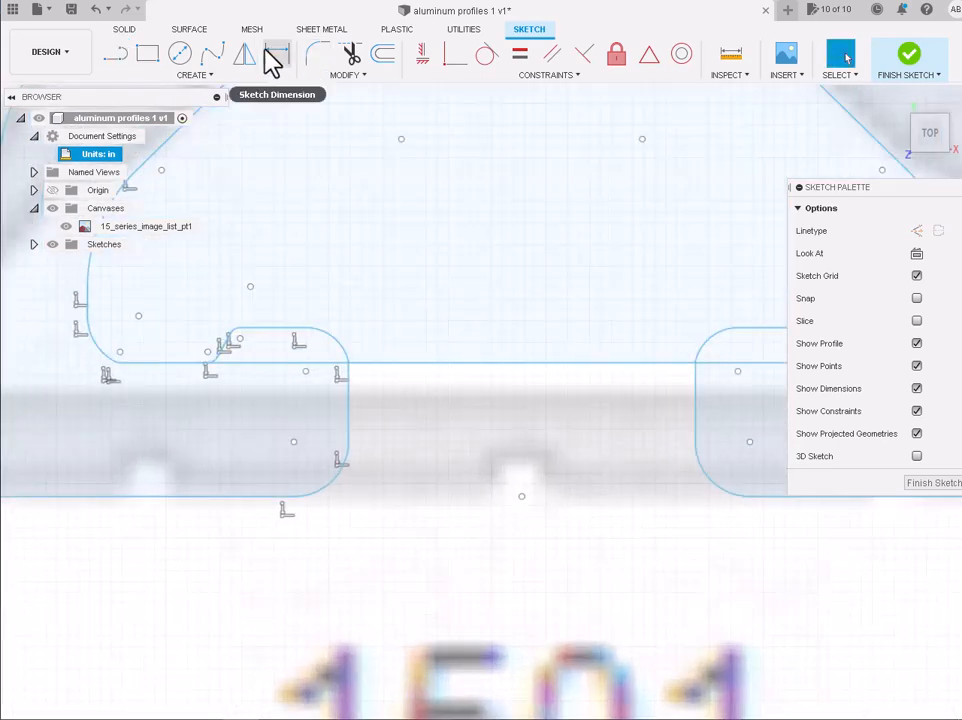
pyautogui.click(117, 60)
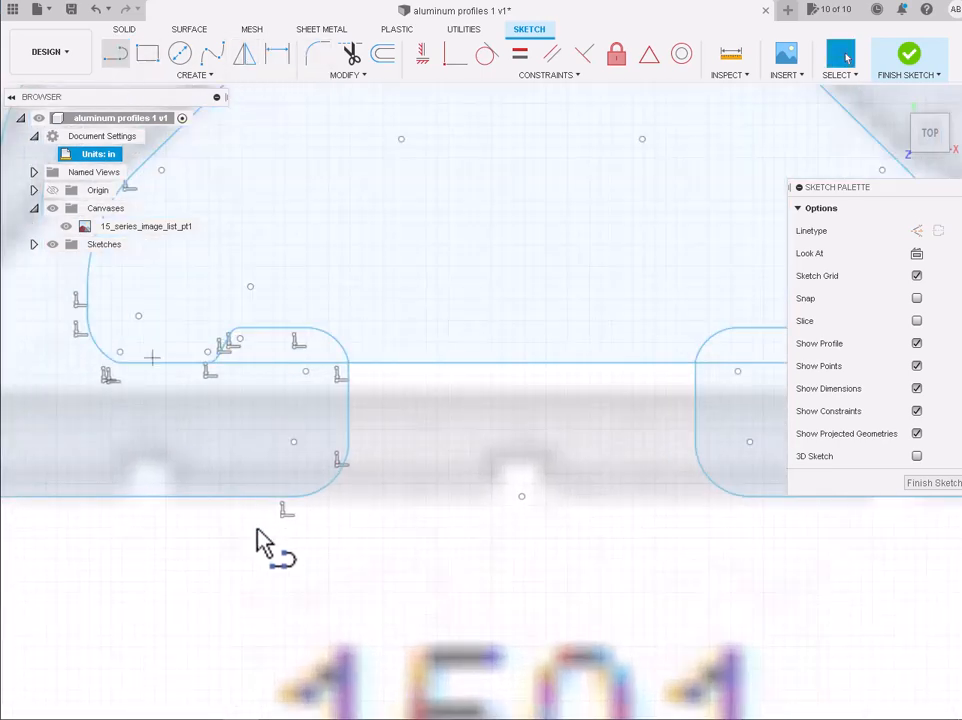
pyautogui.scroll(3, 262, 530)
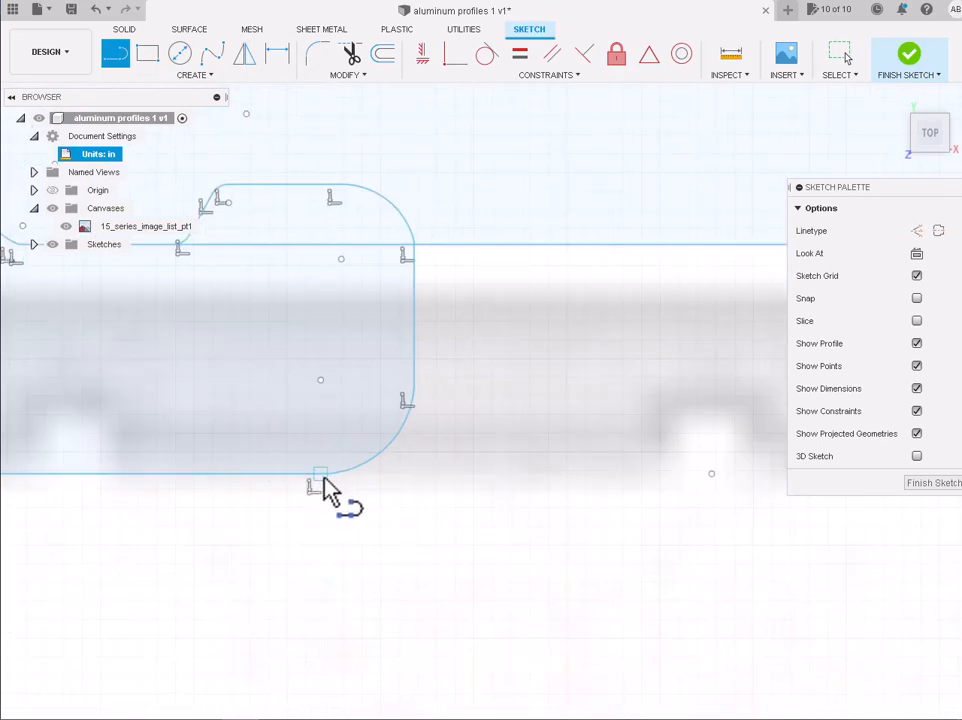
pyautogui.click(323, 478)
pyautogui.scroll(-5, 420, 478)
pyautogui.scroll(5, 575, 478)
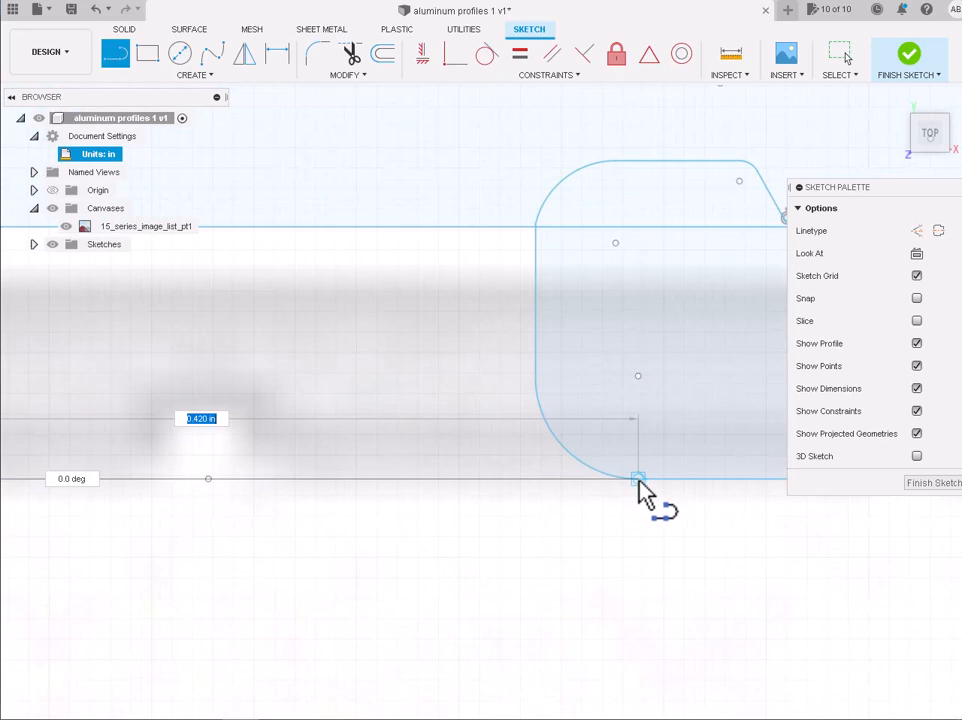
pyautogui.click(638, 479)
pyautogui.scroll(-5, 640, 482)
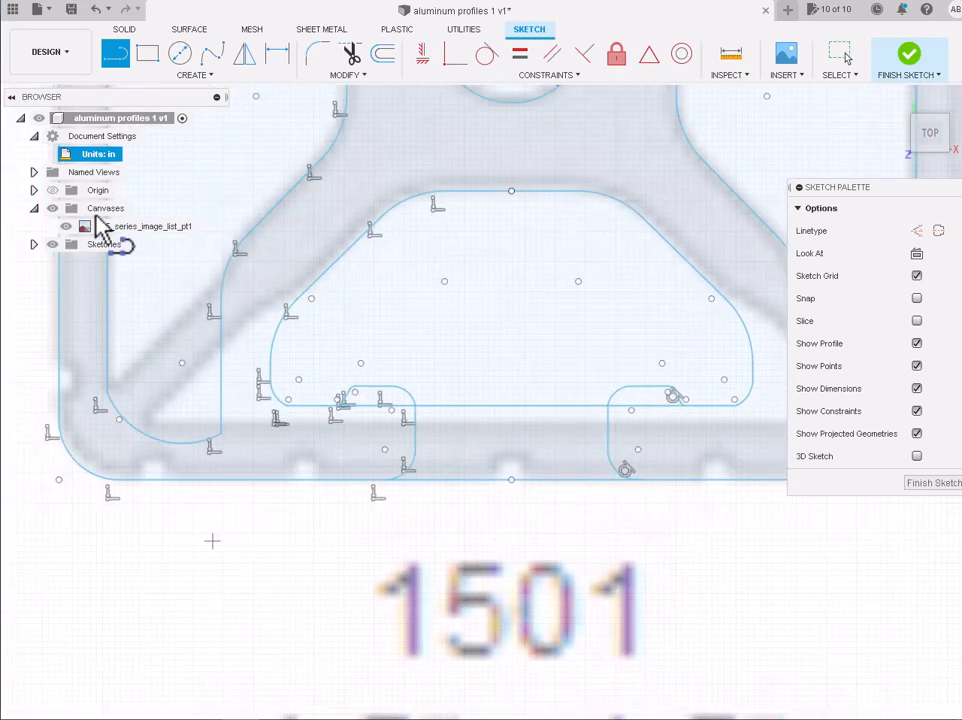
# - Try to trim the inner closing line between the two bottom slot lips, and undo that trim
pyautogui.click(352, 56)
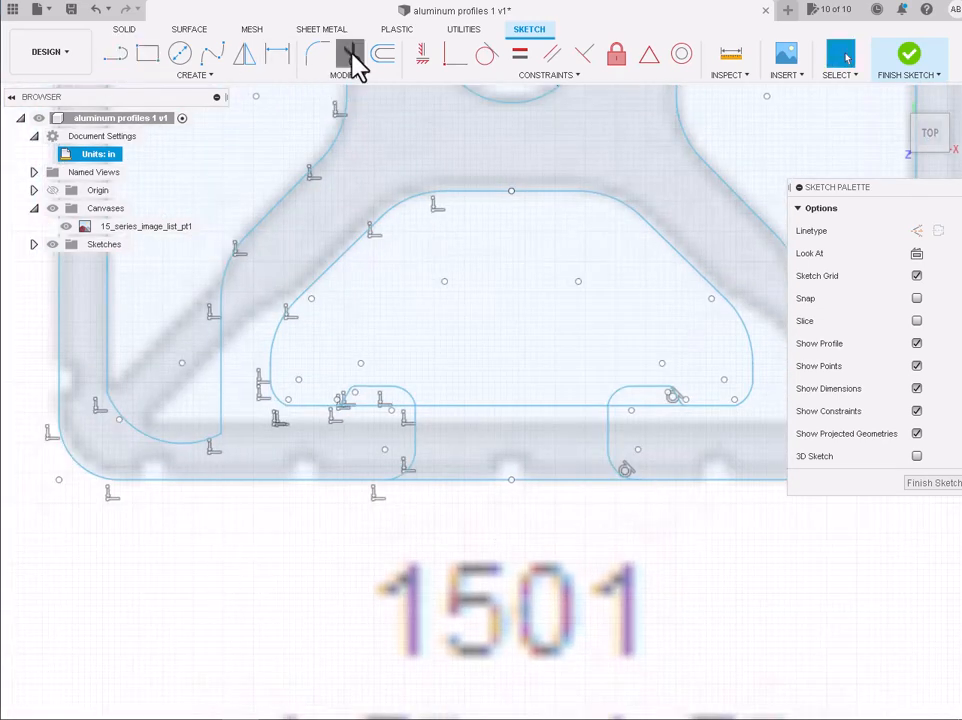
pyautogui.click(458, 418)
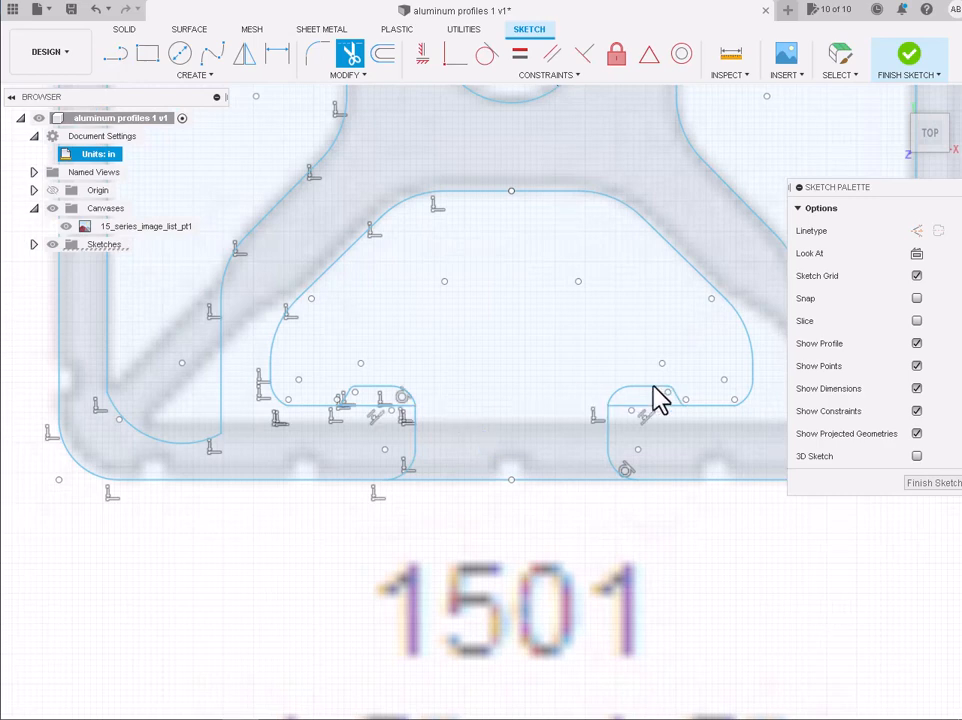
pyautogui.press('Escape')
pyautogui.hotkey('ctrl', 'z')
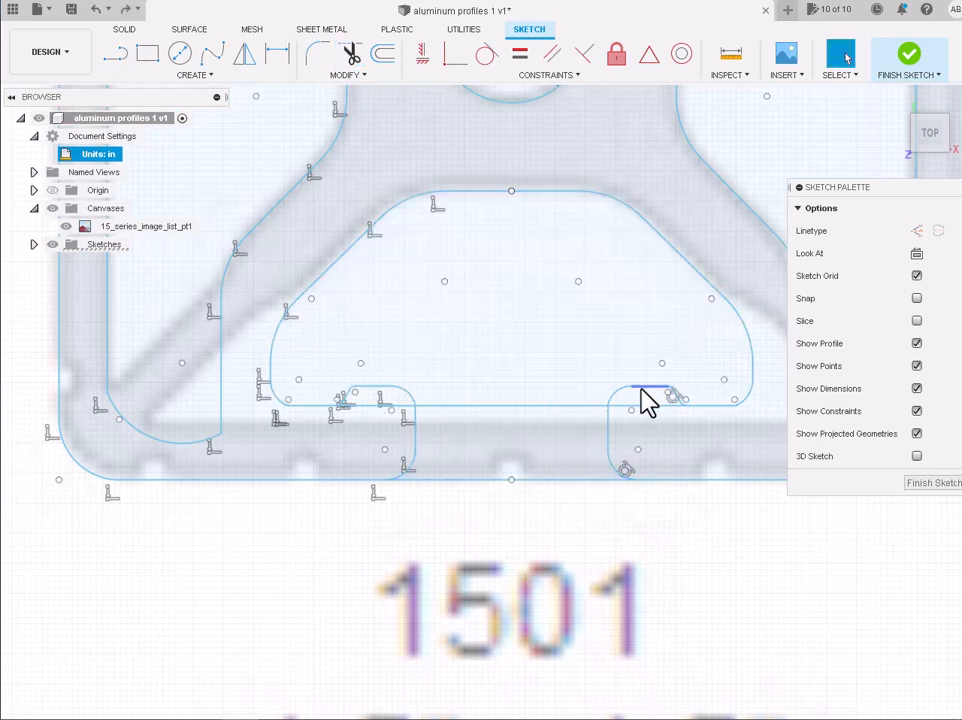
# - Trim the bottom slot's right lip outline above the inner closing line, including its slanted edge, arcs, flat top and short vertical stub
pyautogui.scroll(5, 645, 400)
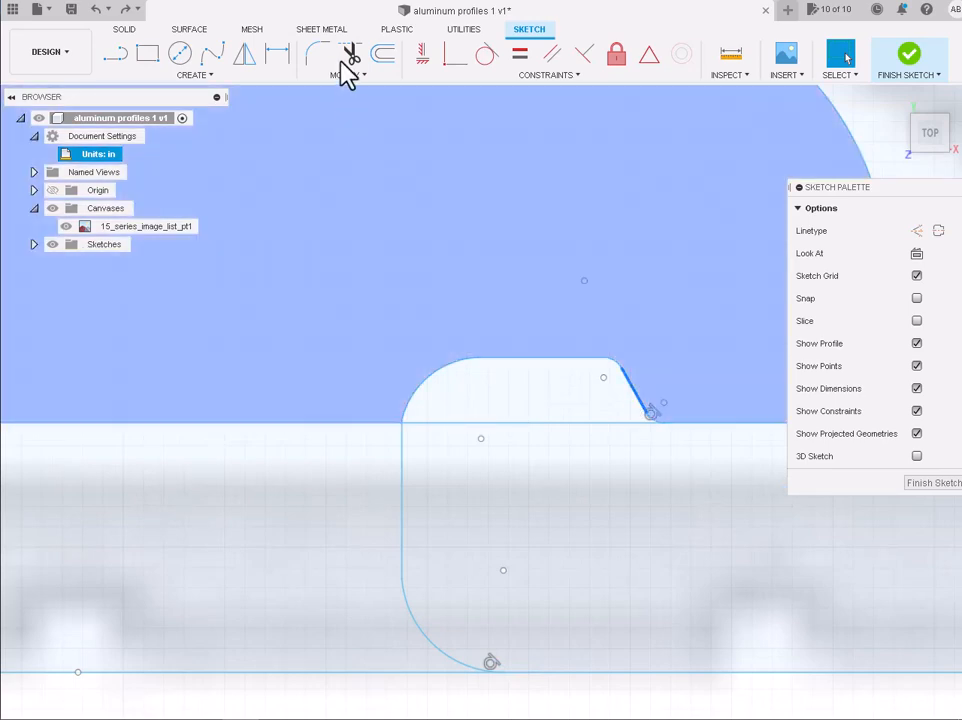
pyautogui.click(350, 53)
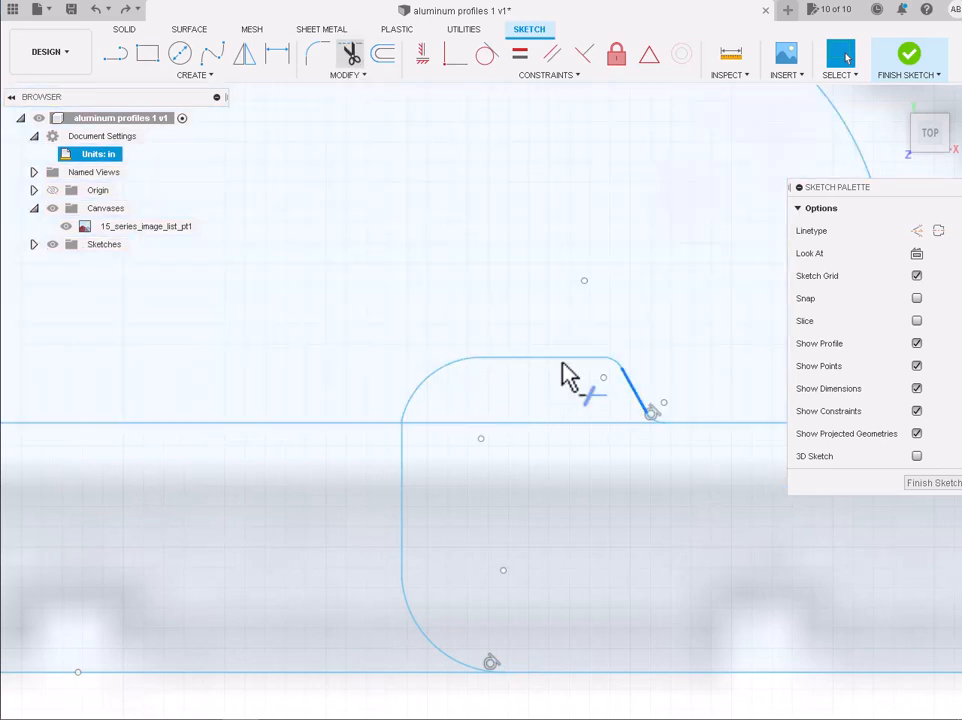
pyautogui.click(632, 392)
pyautogui.scroll(5, 680, 436)
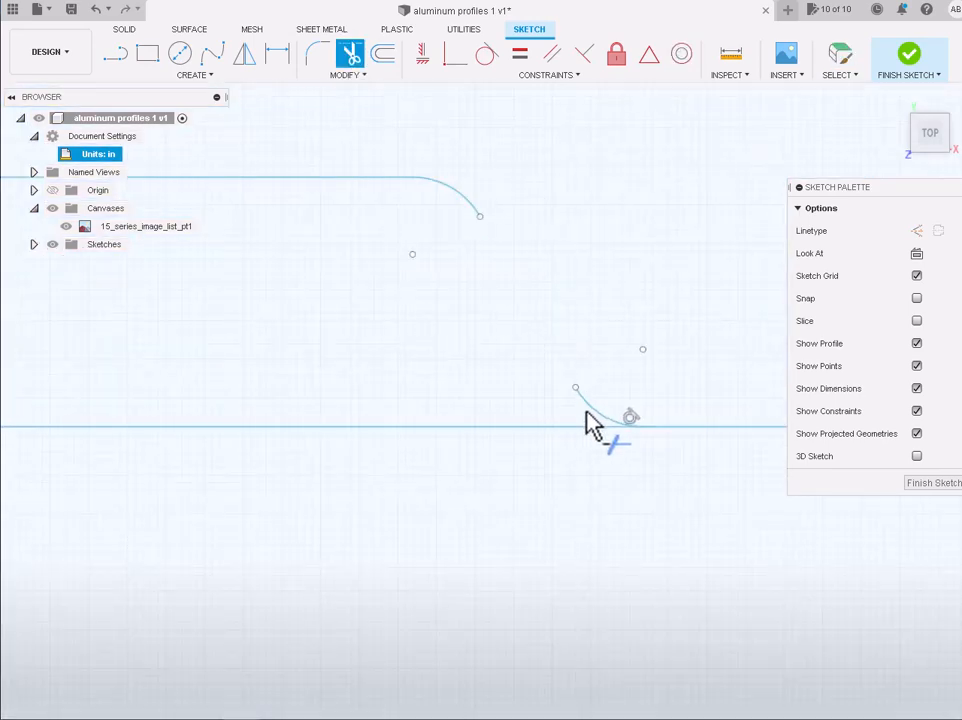
pyautogui.scroll(-5, 598, 423)
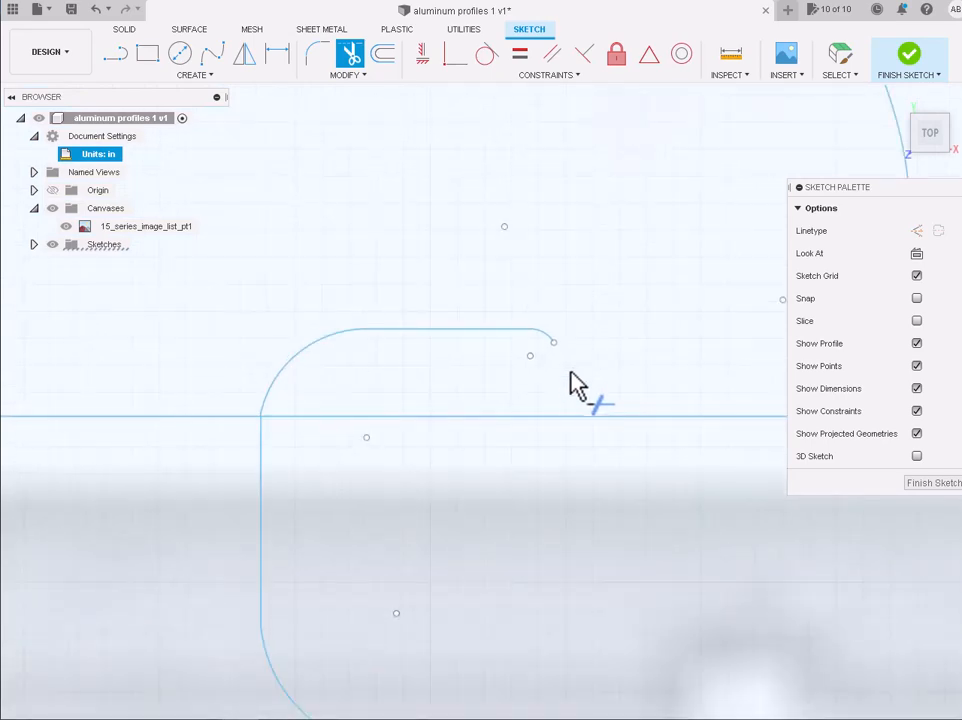
pyautogui.click(450, 328)
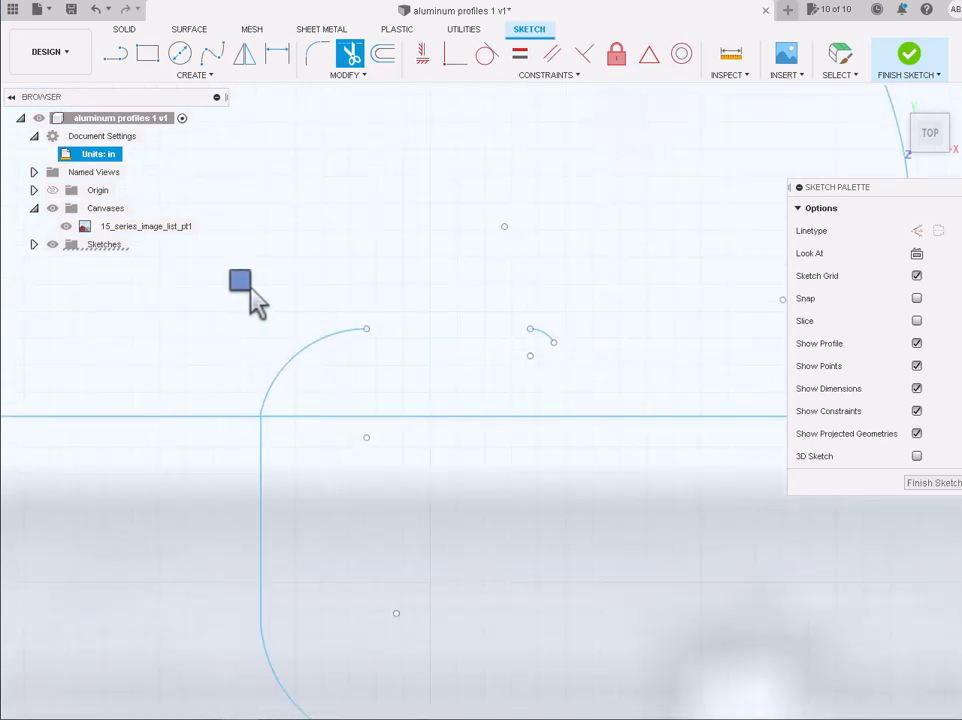
pyautogui.click(500, 344)
pyautogui.click(333, 347)
pyautogui.scroll(6, 263, 413)
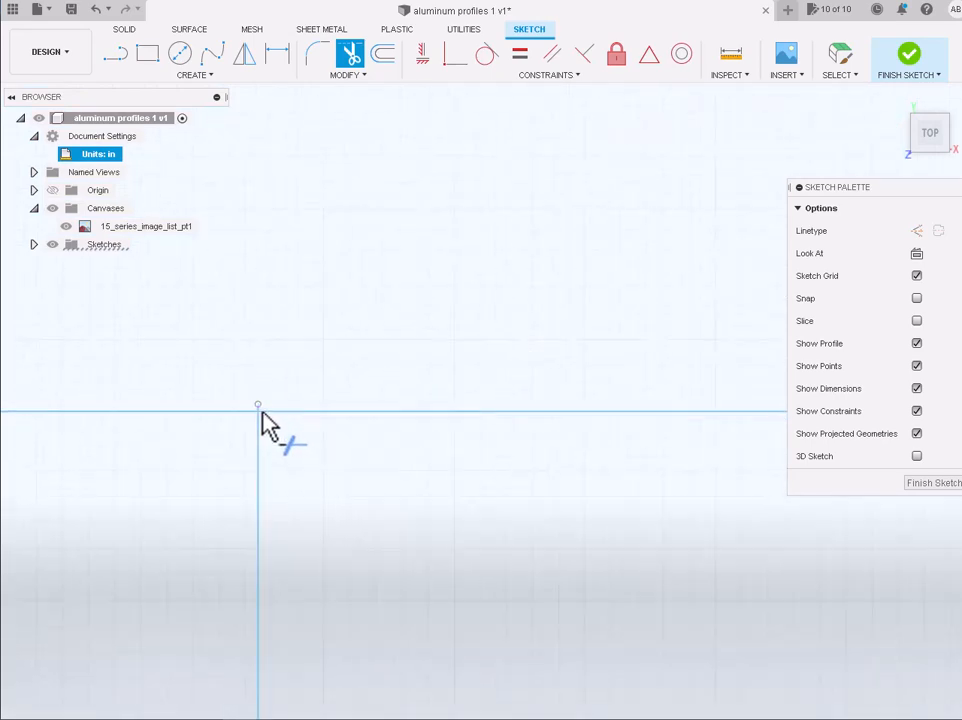
pyautogui.click(253, 404)
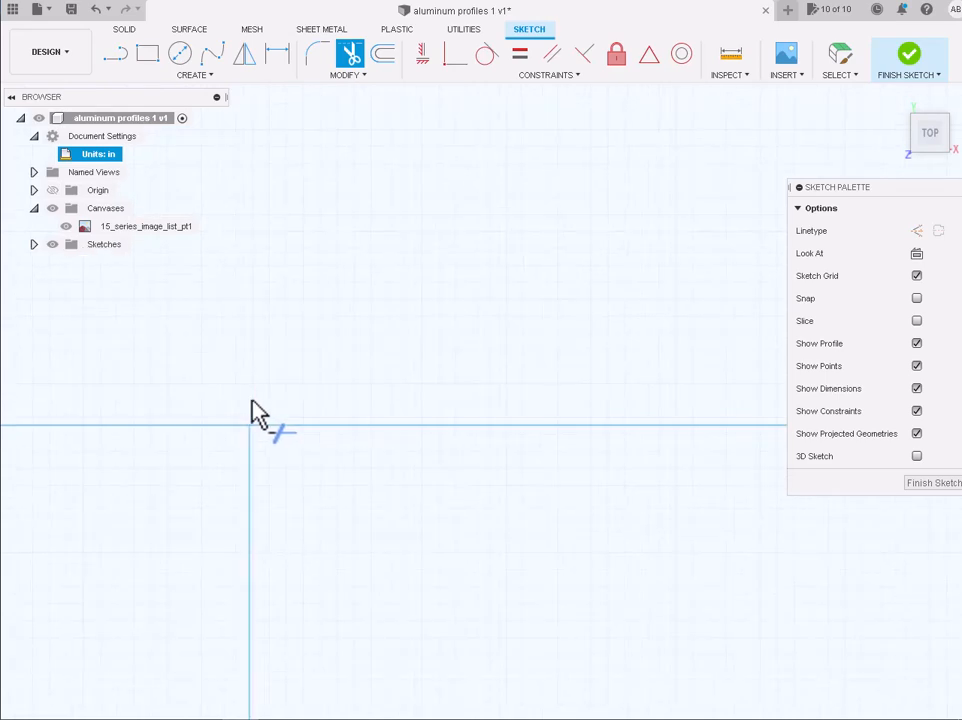
# - Trim the bottom slot's left lip outline above the inner closing line, including its slanted edge, arcs, flat top and short vertical stub
pyautogui.scroll(-3, 640, 450)
pyautogui.scroll(-4, 655, 457)
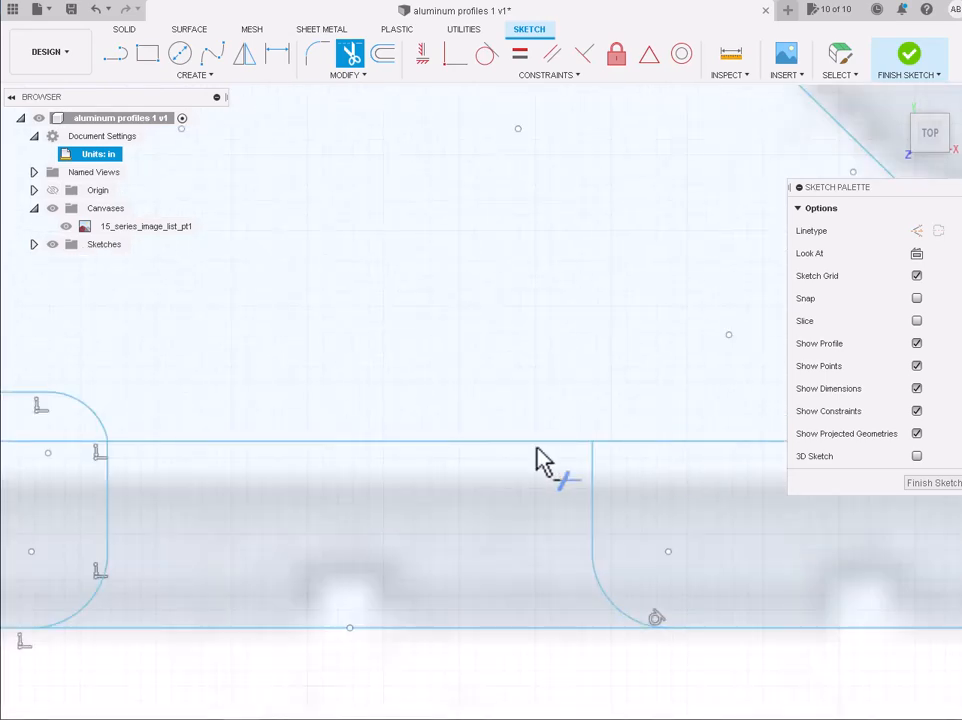
pyautogui.scroll(-3, 301, 488)
pyautogui.scroll(3, 86, 490)
pyautogui.scroll(3, 322, 447)
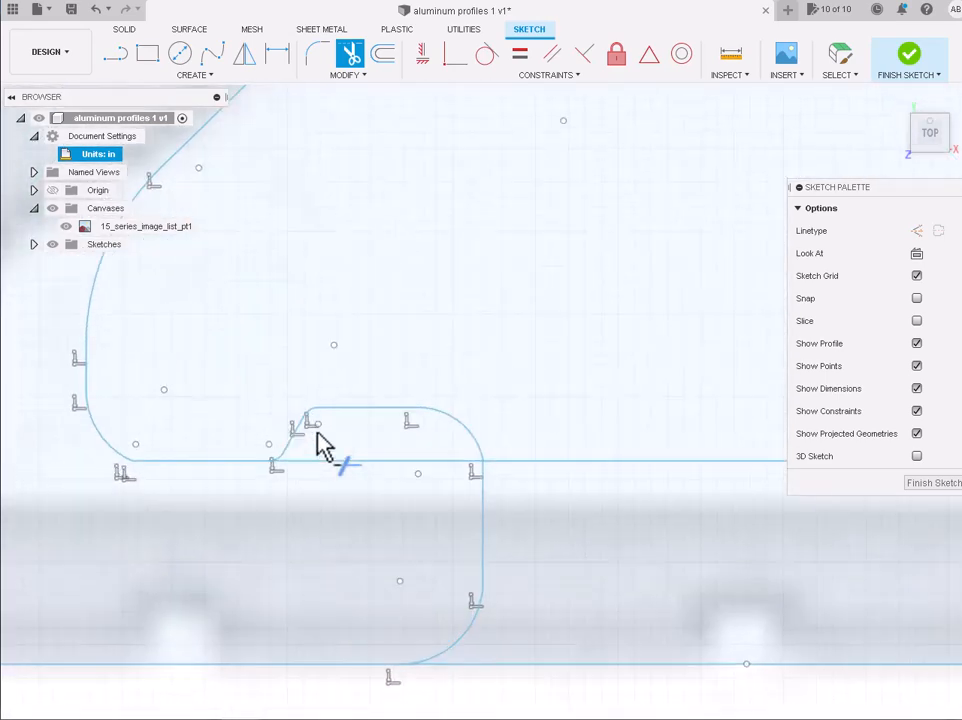
pyautogui.scroll(3, 286, 468)
pyautogui.click(244, 490)
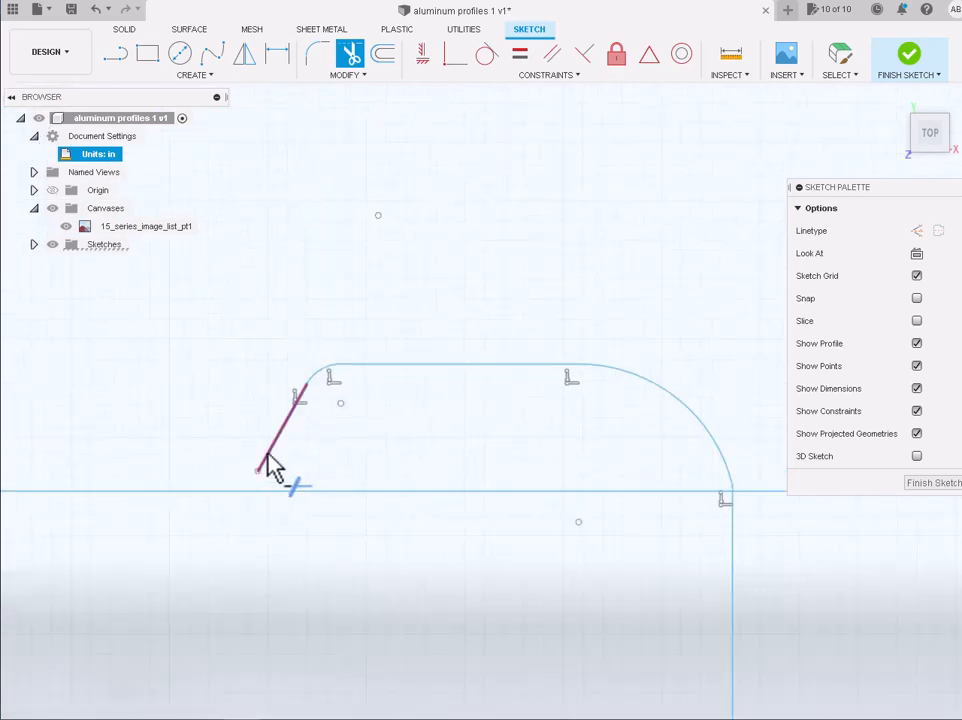
pyautogui.click(295, 400)
pyautogui.click(318, 385)
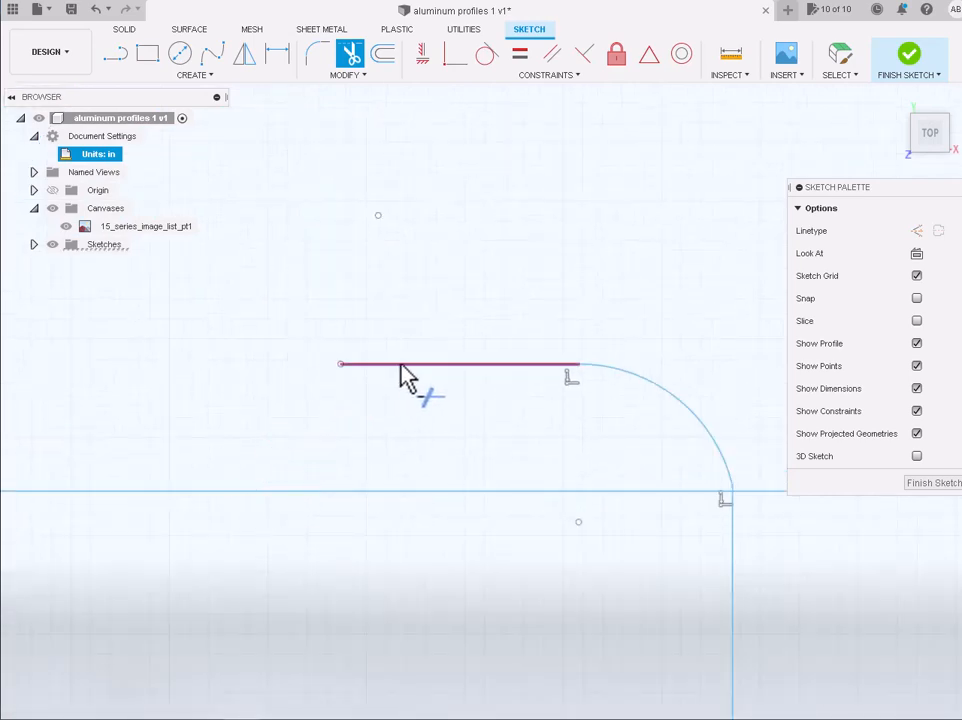
pyautogui.click(399, 368)
pyautogui.click(606, 366)
pyautogui.scroll(2, 726, 513)
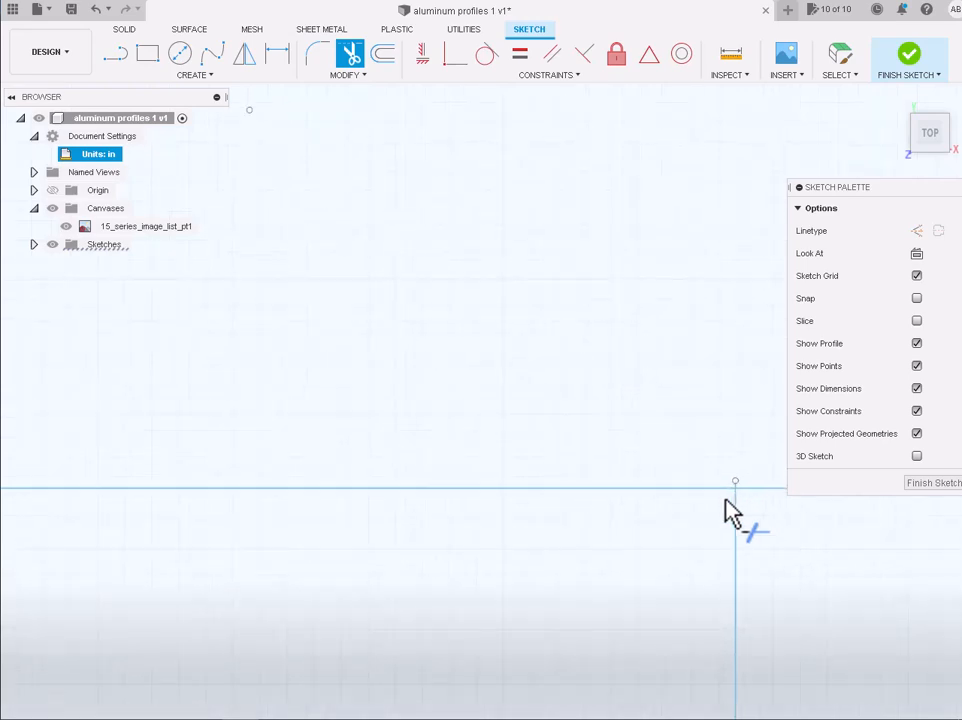
pyautogui.scroll(3, 775, 492)
pyautogui.click(682, 480)
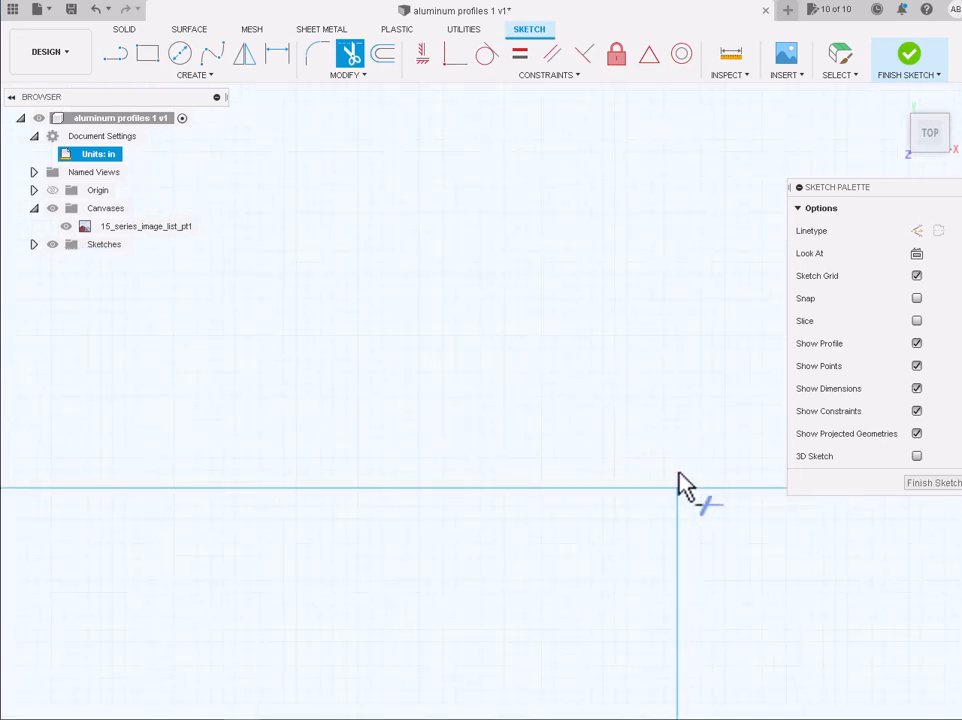
# - Trim the left lip's rounded outer corner and vertical edge between the inner and outer closing lines
pyautogui.scroll(-3, 678, 485)
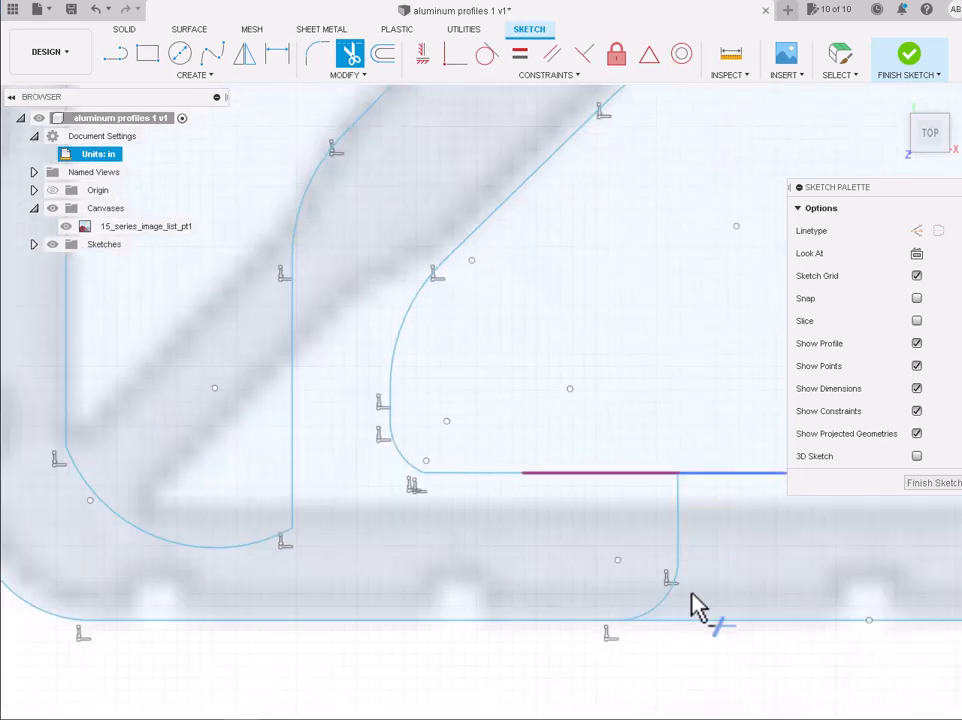
pyautogui.scroll(3, 640, 597)
pyautogui.click(632, 583)
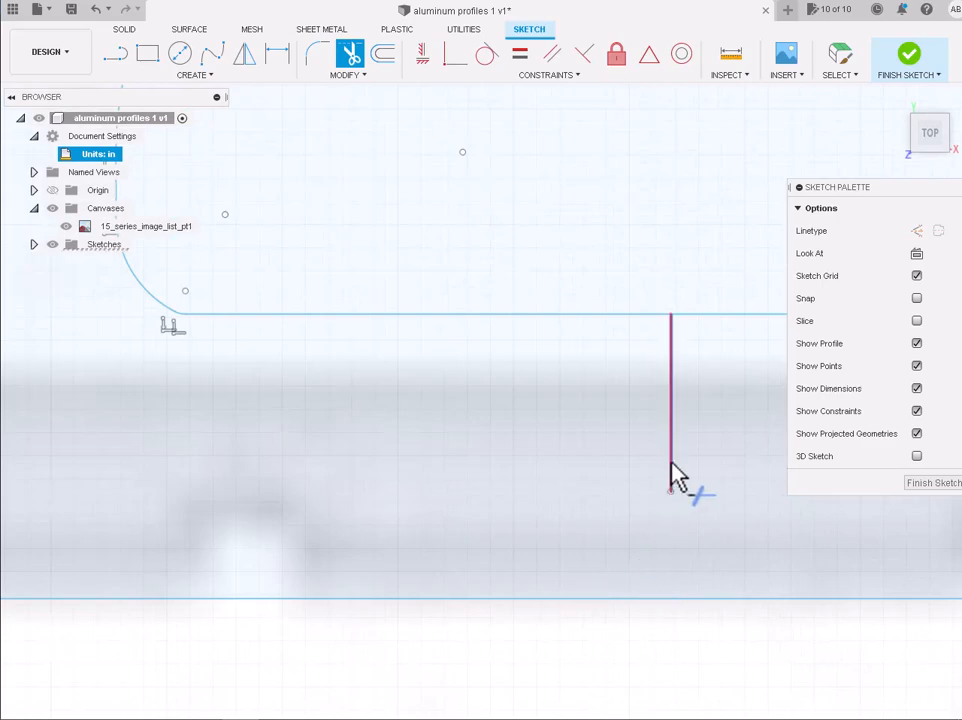
pyautogui.click(670, 474)
pyautogui.scroll(-3, 671, 468)
pyautogui.scroll(-4, 674, 477)
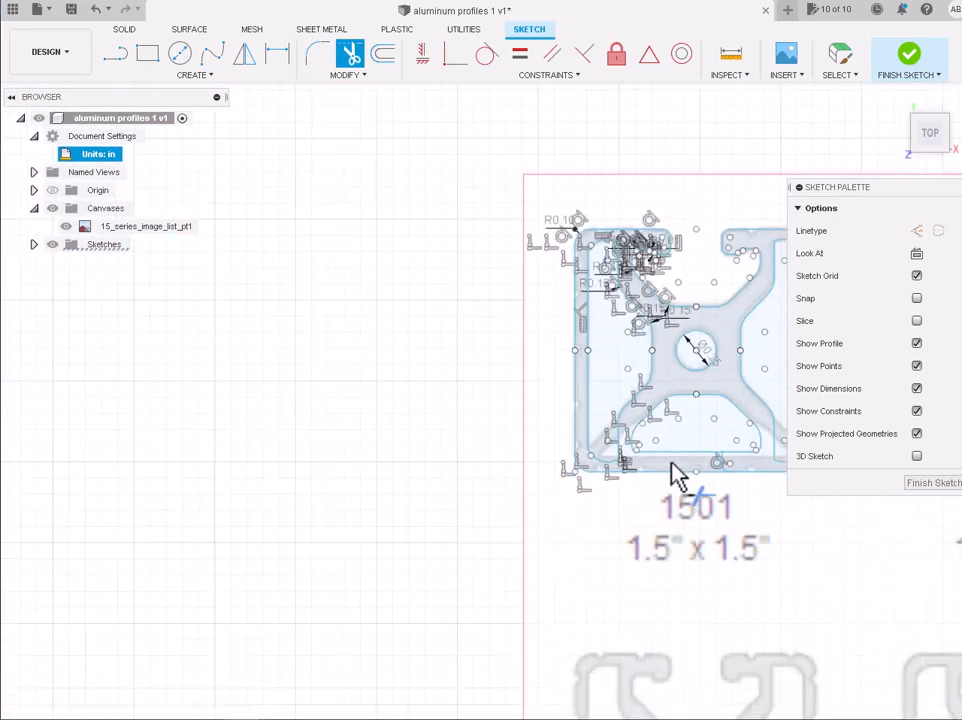
# - Trim the right lip's rounded outer corner and vertical edge so the bottom wall forms one continuous region
pyautogui.scroll(4, 702, 472)
pyautogui.scroll(5, 700, 470)
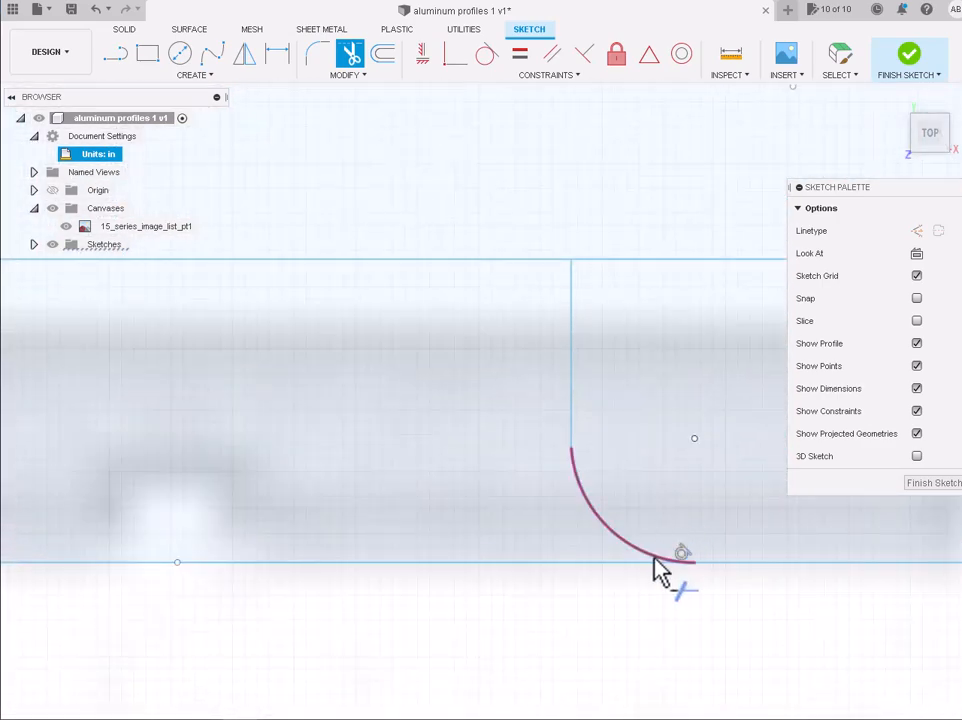
pyautogui.click(655, 566)
pyautogui.click(571, 432)
pyautogui.scroll(-5, 573, 434)
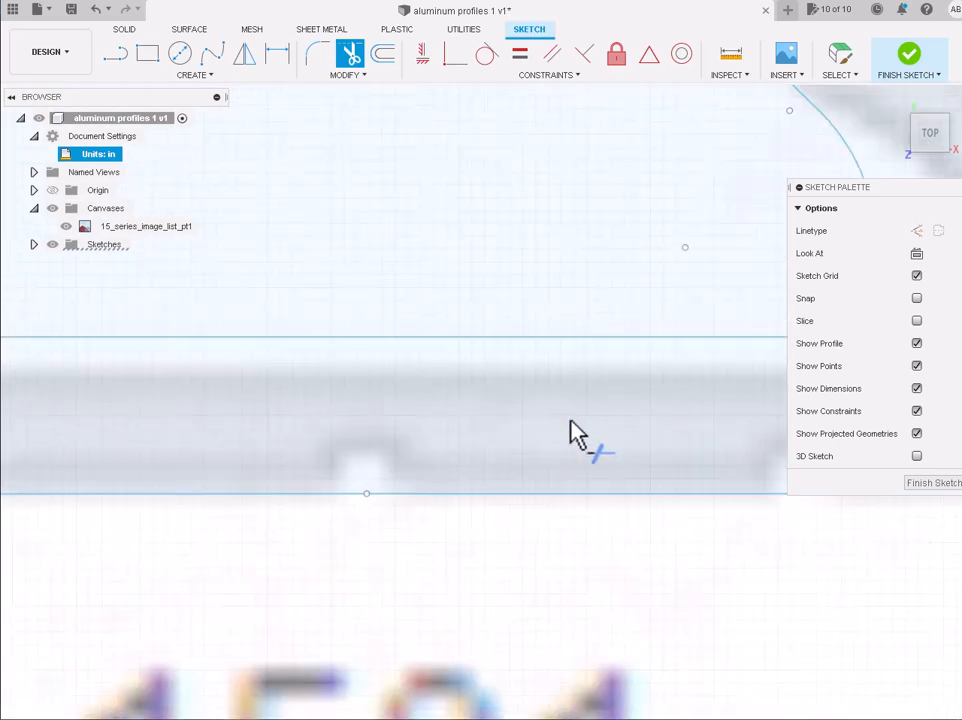
pyautogui.scroll(-4, 573, 434)
pyautogui.press('Escape')
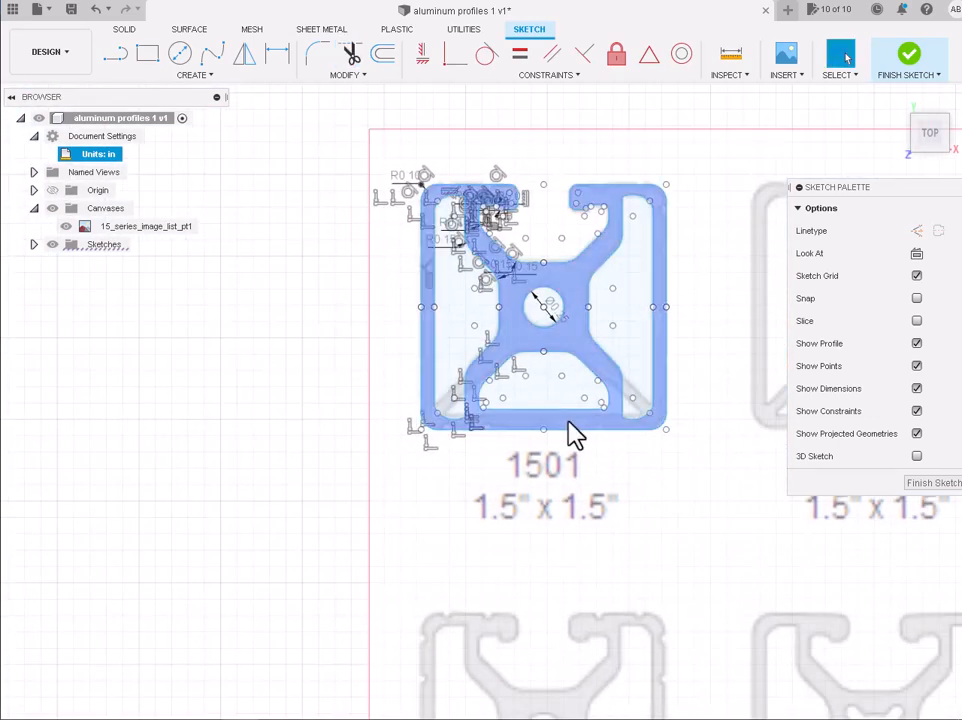
pyautogui.scroll(4, 573, 449)
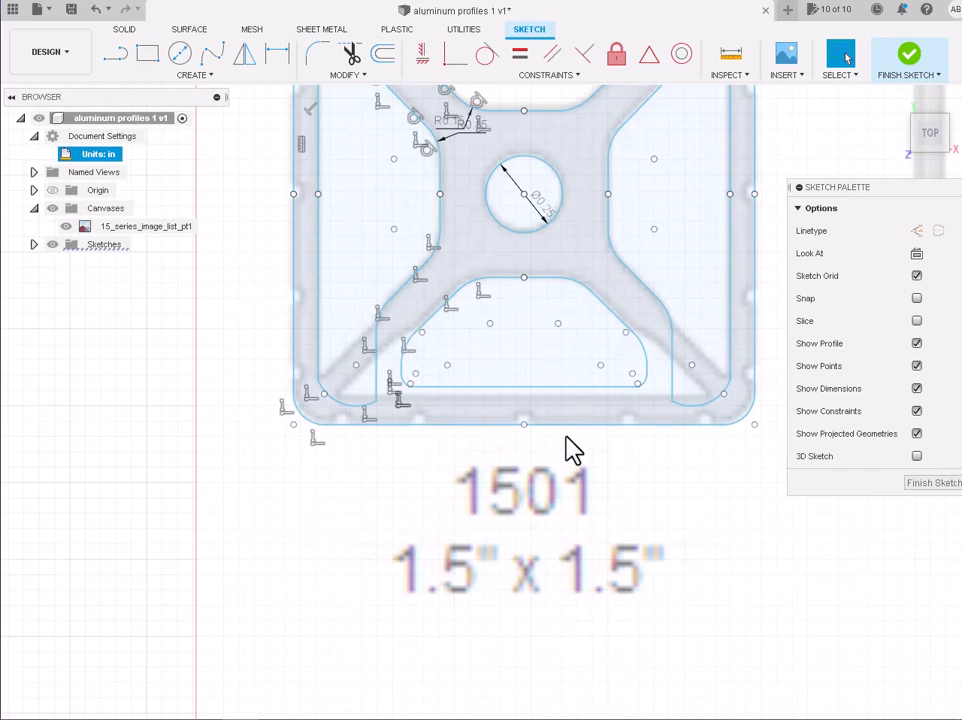
# - Draw a straight line along the lower-left diagonal web's upper edge, from its slanted edge's end to the inner left wall's lower end
pyautogui.scroll(-4, 573, 449)
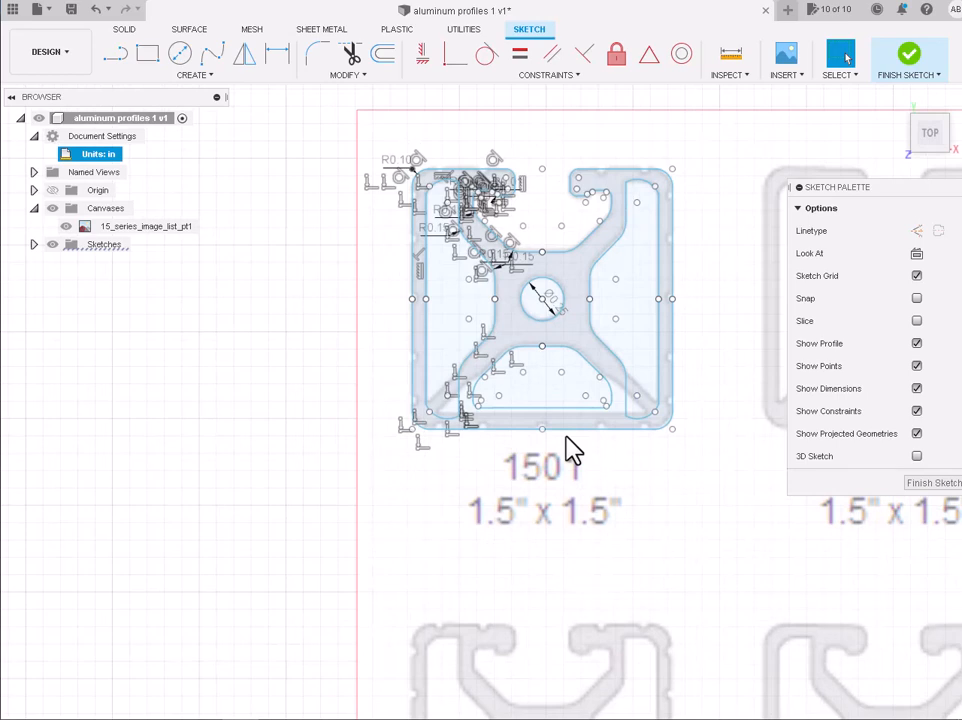
pyautogui.scroll(3, 573, 449)
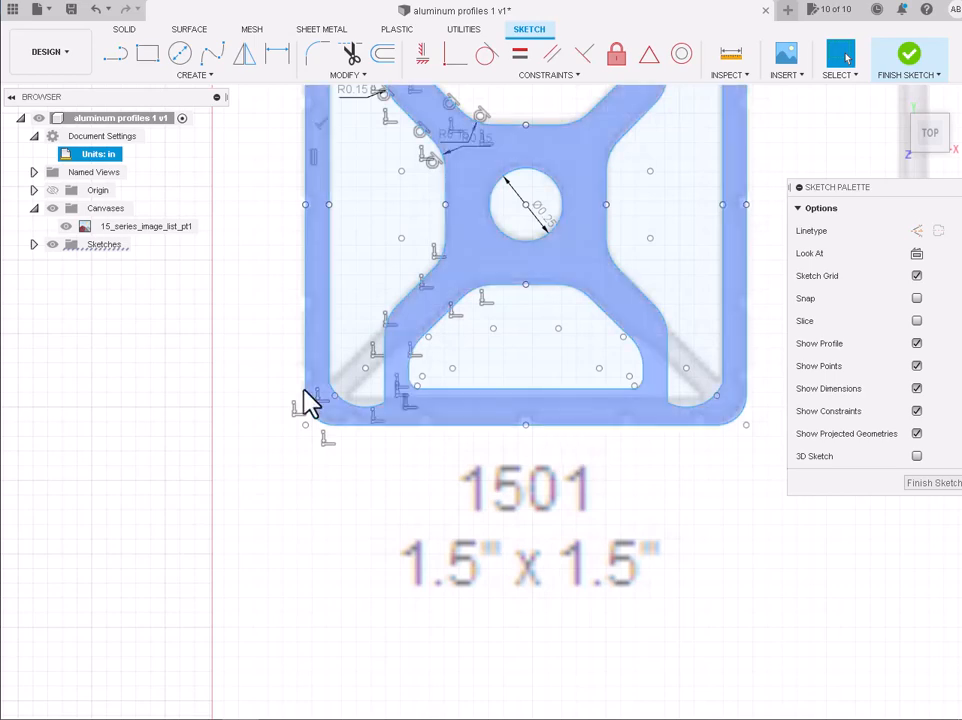
pyautogui.scroll(5, 311, 401)
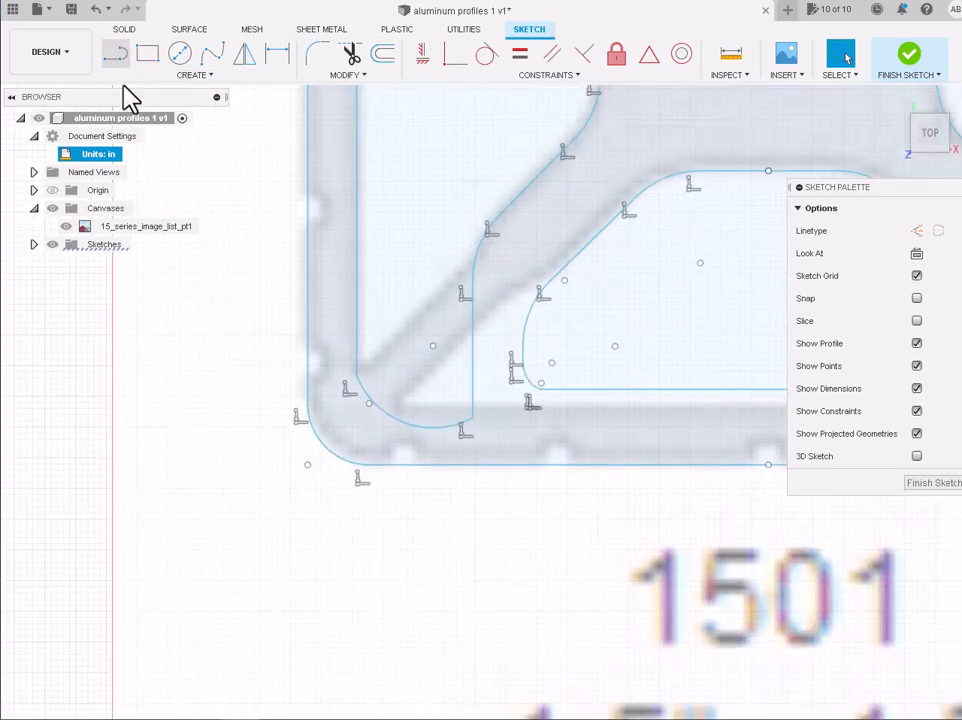
pyautogui.press('l')
pyautogui.scroll(2, 480, 255)
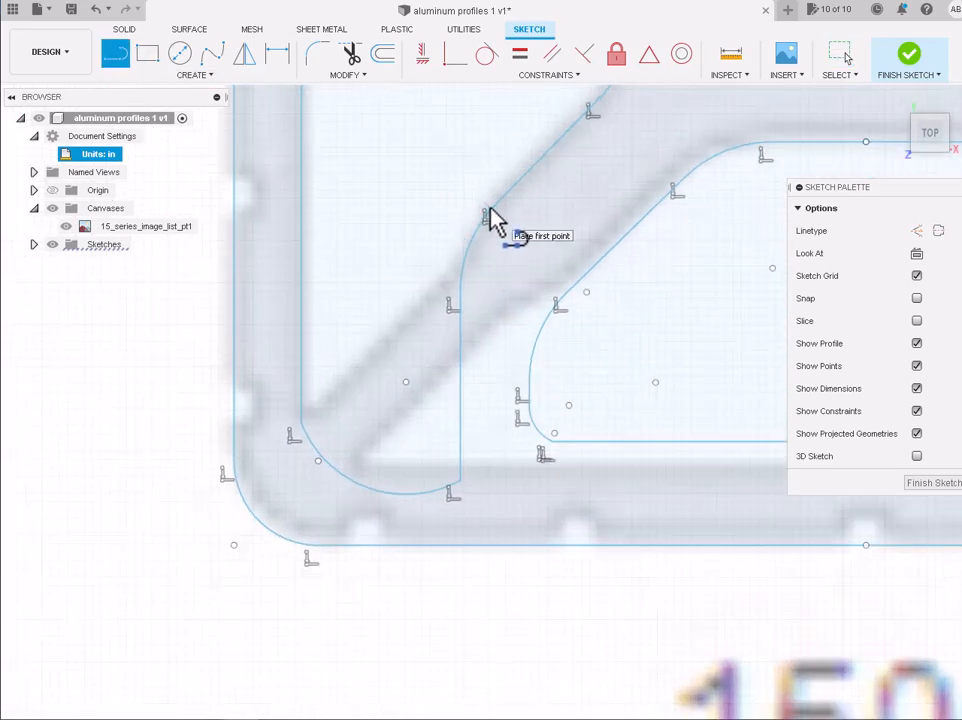
pyautogui.click(488, 214)
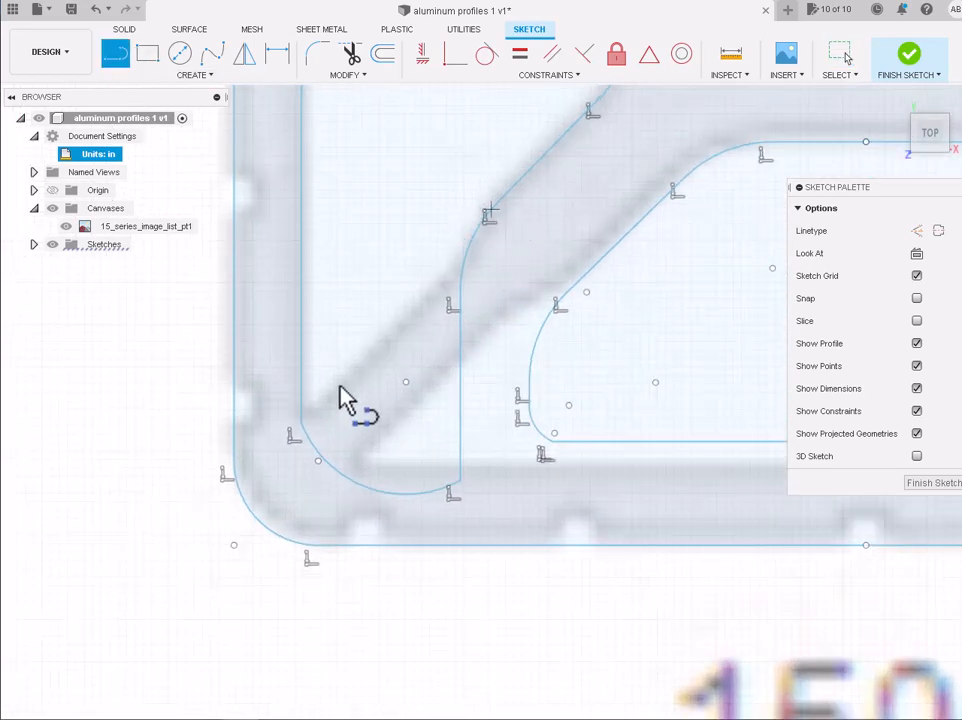
pyautogui.doubleClick(301, 422)
pyautogui.press('Escape')
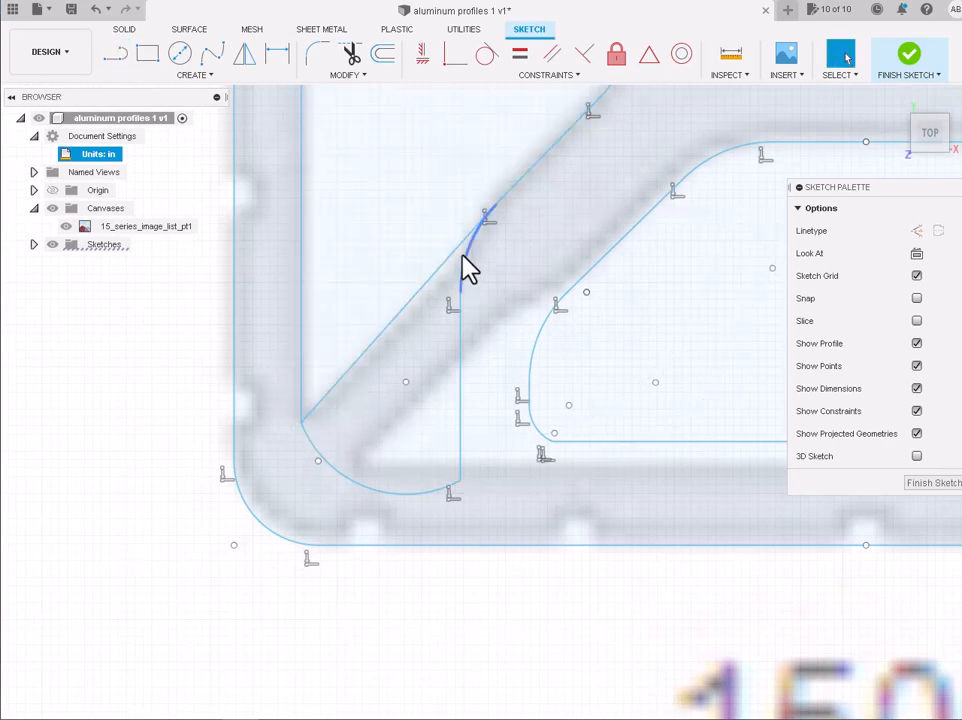
pyautogui.click(116, 54)
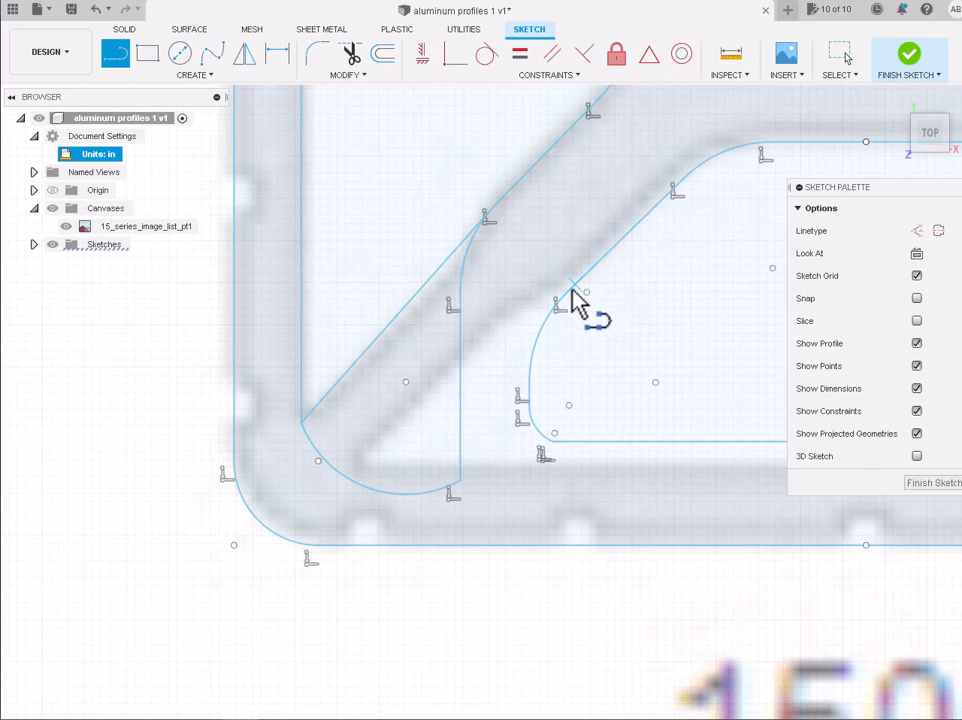
pyautogui.click(566, 293)
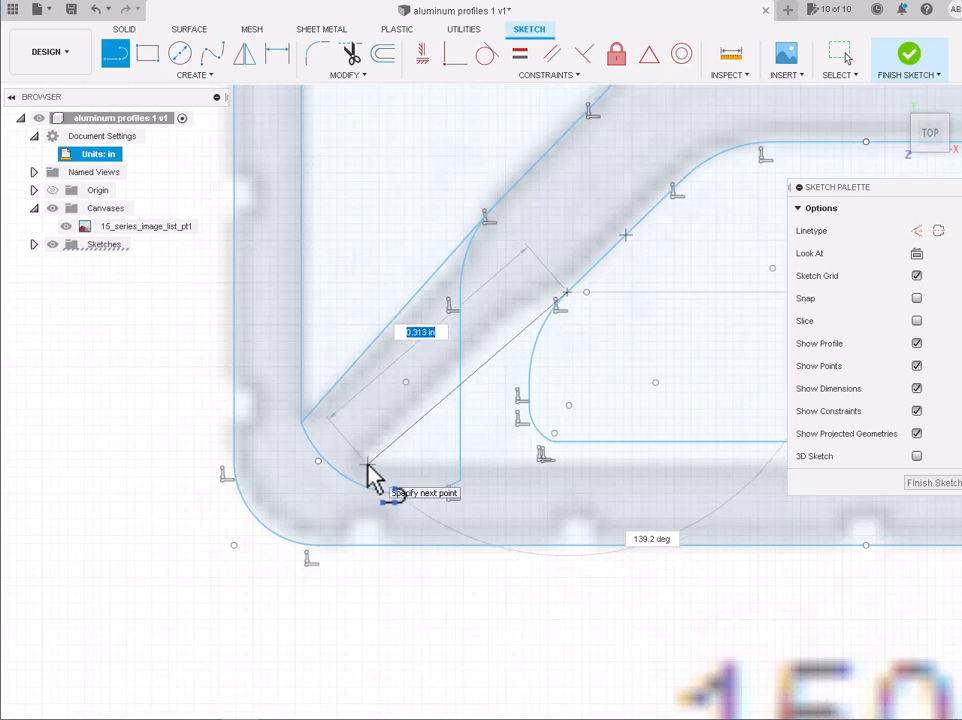
pyautogui.click(368, 464)
pyautogui.press('Escape')
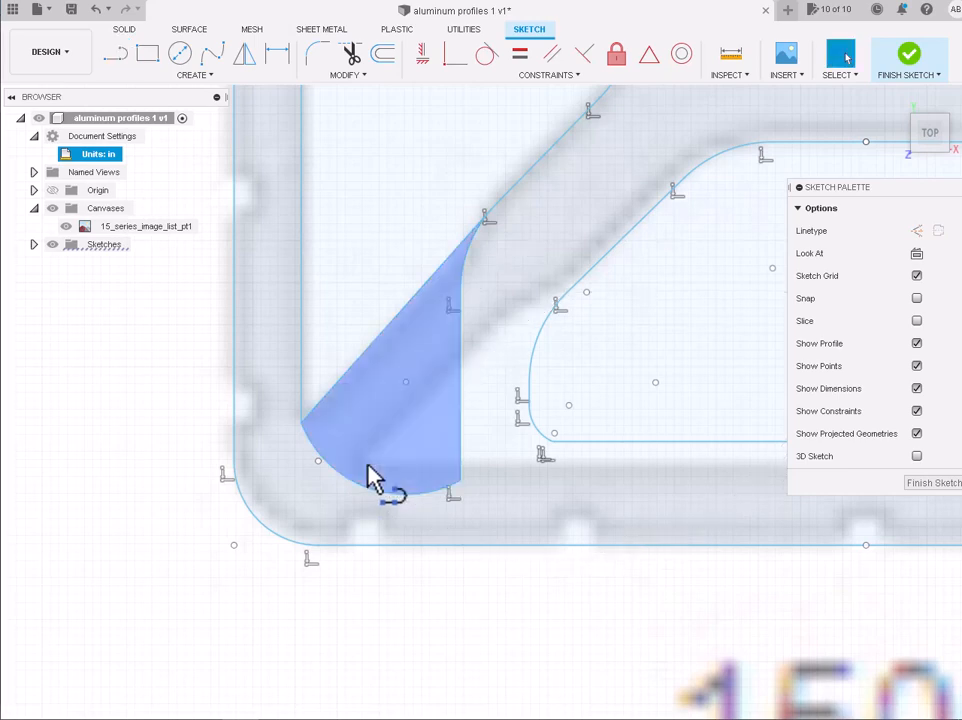
# - Trim the left side of the bottom central cavity, including its slanted edge, large arc, short vertical edge and small corner arc
pyautogui.scroll(-5, 368, 466)
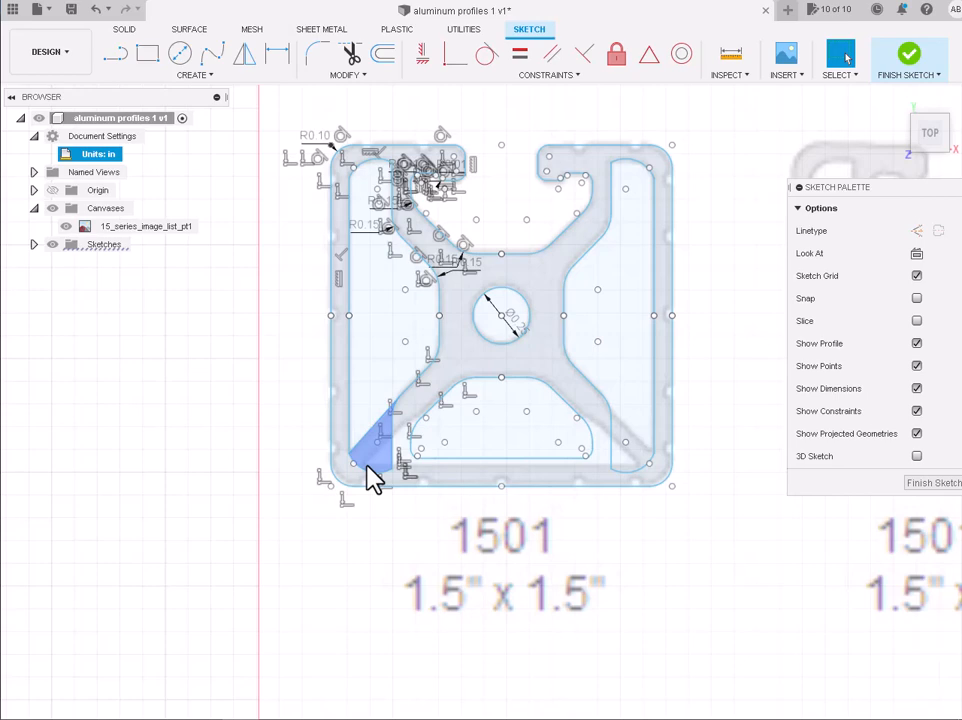
pyautogui.scroll(6, 370, 478)
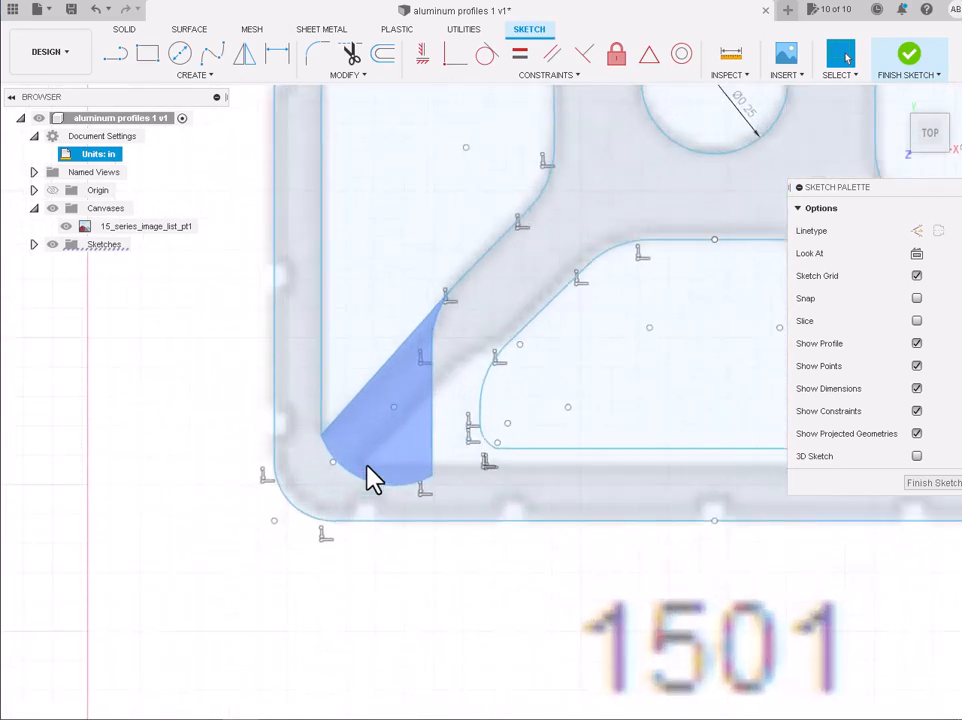
pyautogui.scroll(2, 417, 420)
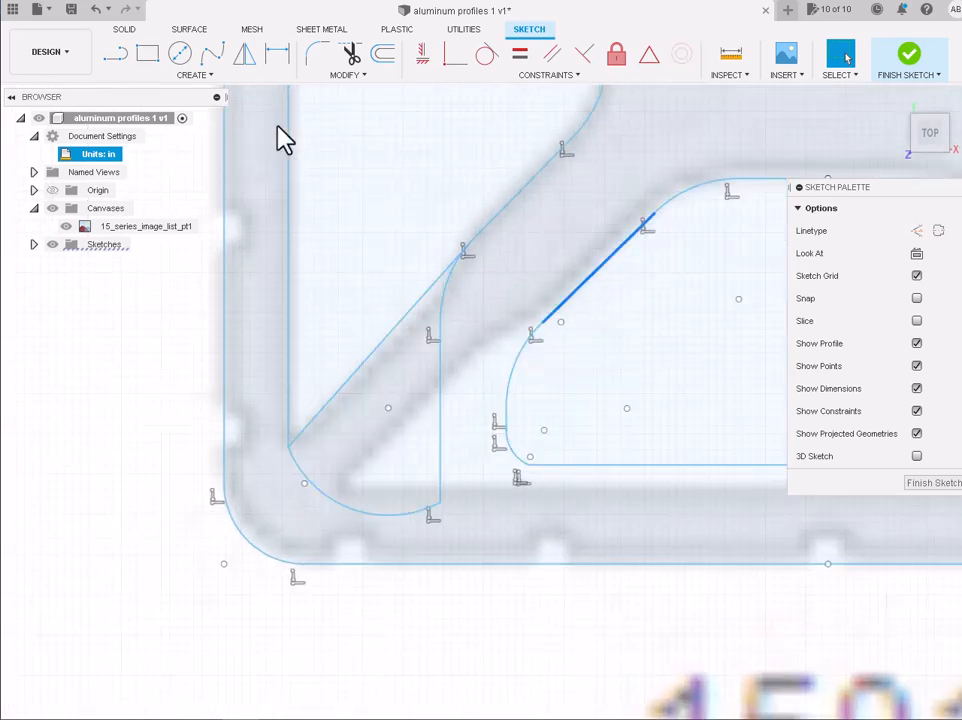
pyautogui.click(350, 54)
pyautogui.click(595, 270)
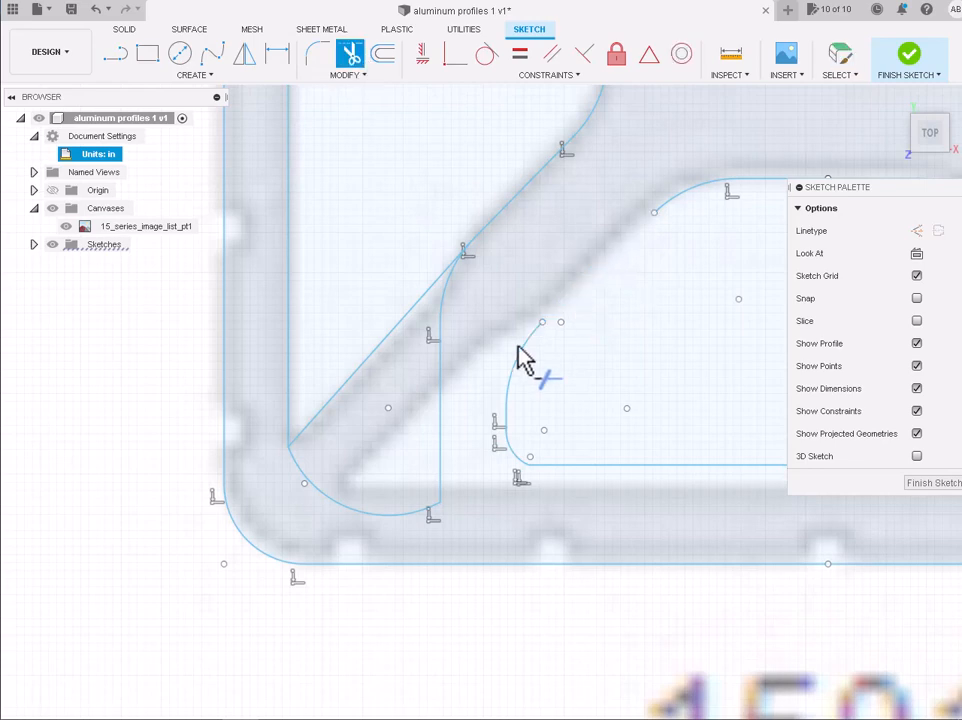
pyautogui.click(527, 360)
pyautogui.click(507, 420)
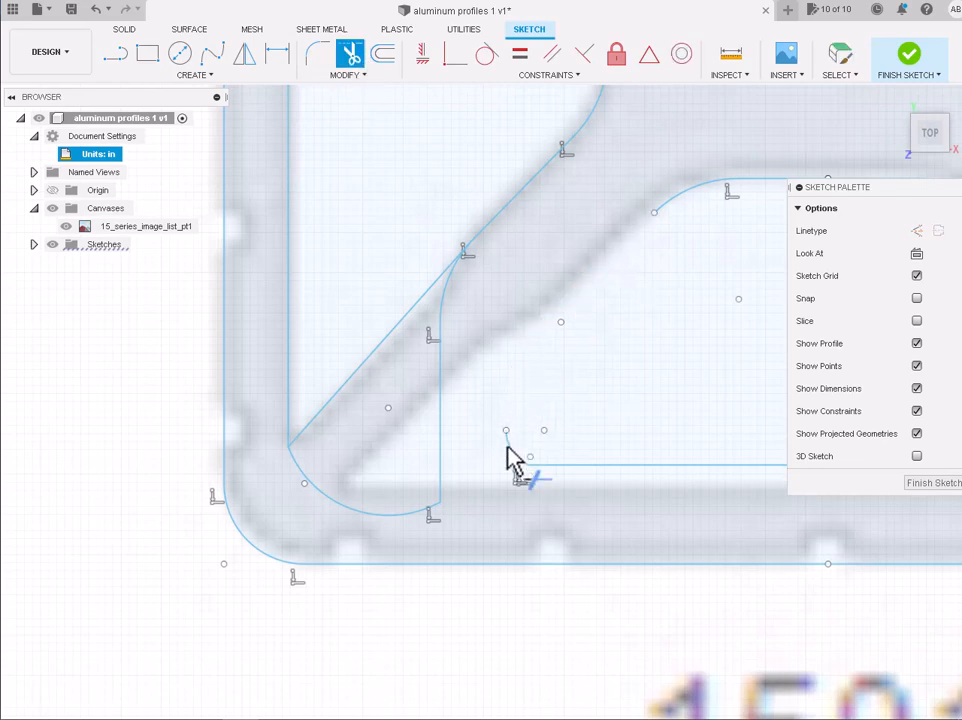
pyautogui.click(514, 448)
pyautogui.scroll(-6, 550, 477)
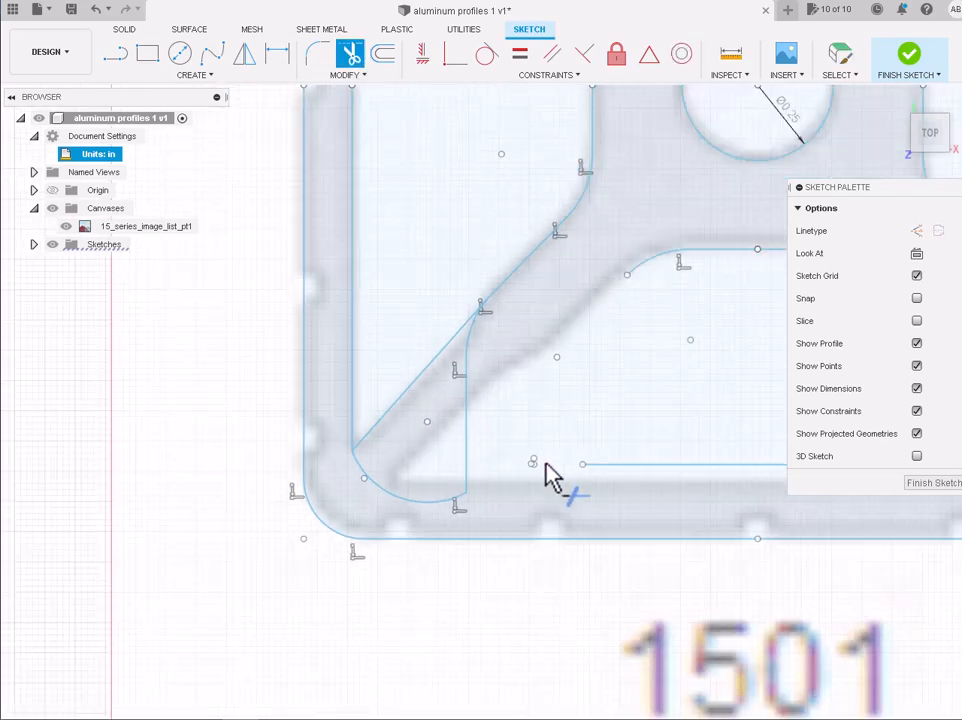
# - Trim the bottom cavity's inner horizontal line and its right side, including the corner arc, vertical edge, large arc and slanted edge
pyautogui.scroll(5, 674, 480)
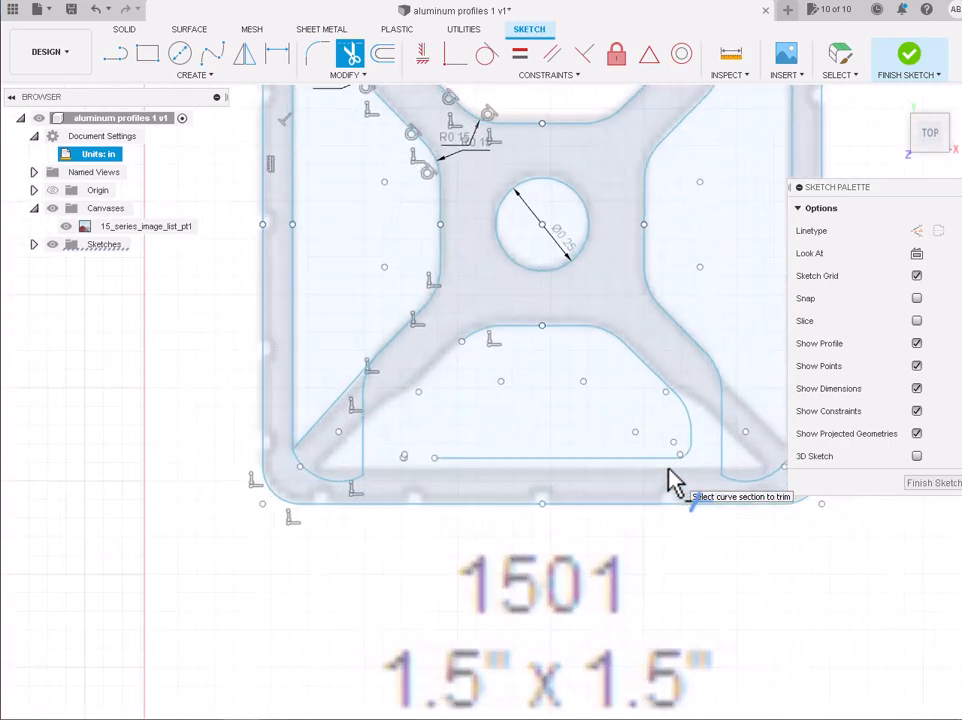
pyautogui.click(641, 457)
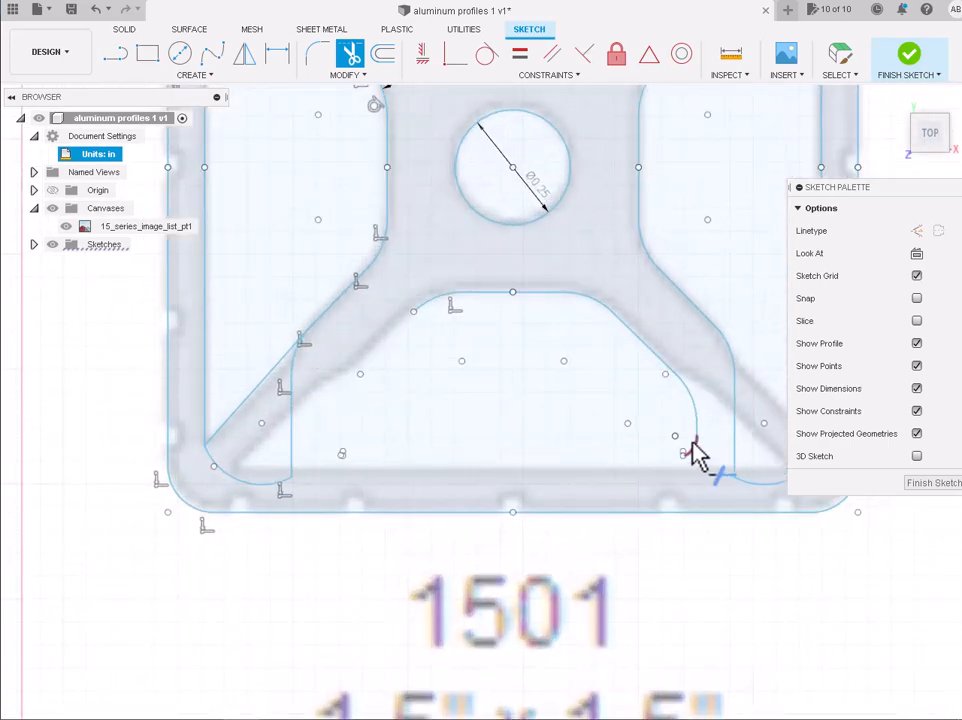
pyautogui.click(697, 423)
pyautogui.click(653, 355)
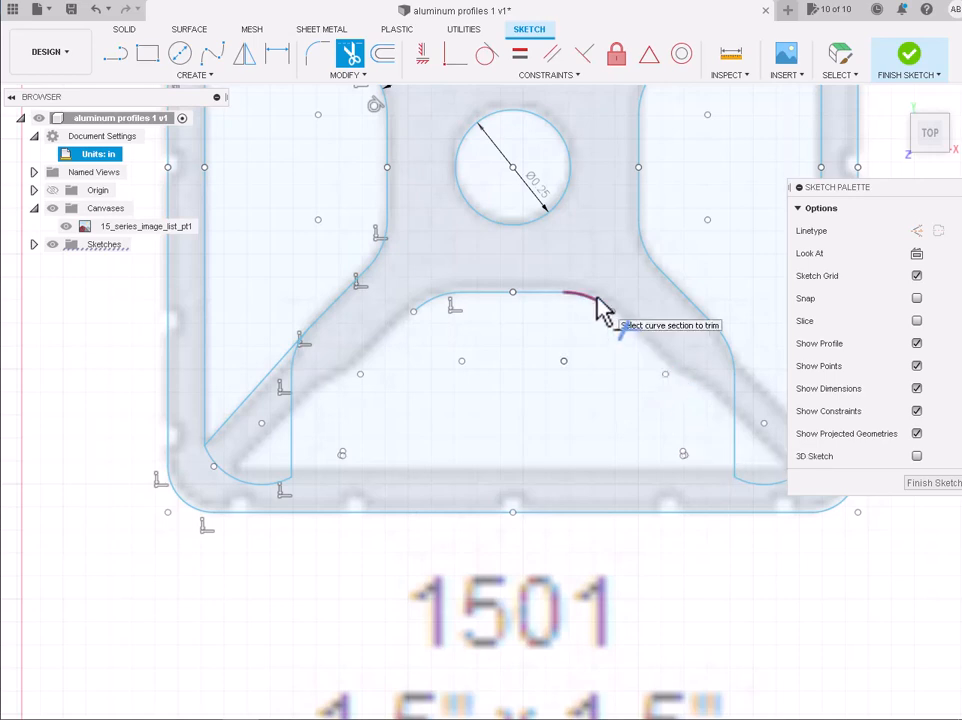
# - Trim the left cavity's vertical lower edge, the arc above it and the curved bottom arc that cross the diagonal web
pyautogui.scroll(3, 315, 430)
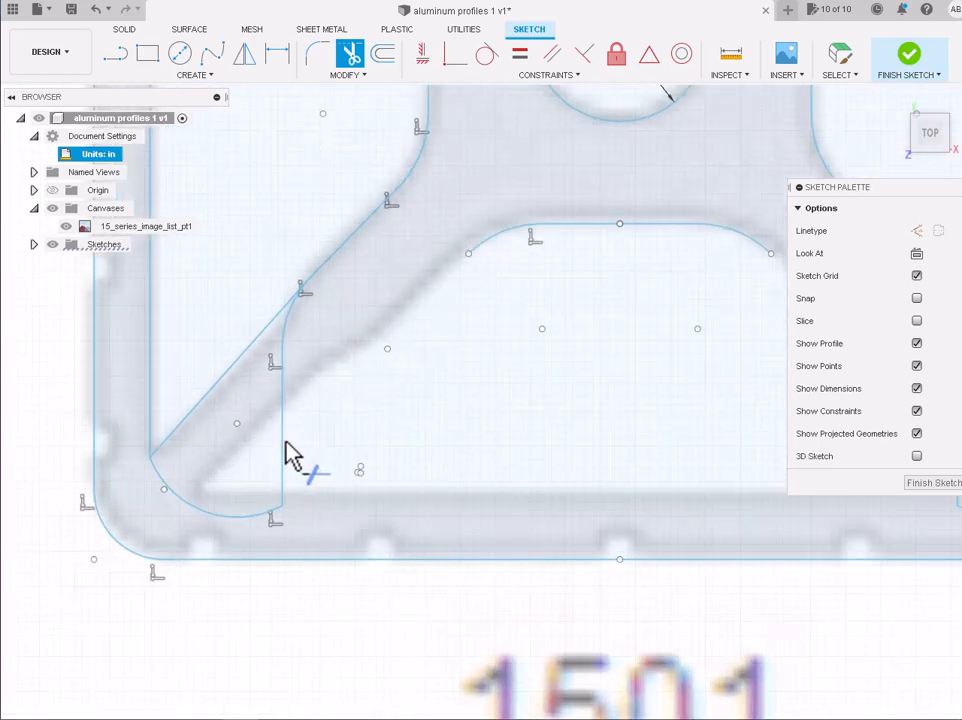
pyautogui.click(284, 445)
pyautogui.click(288, 340)
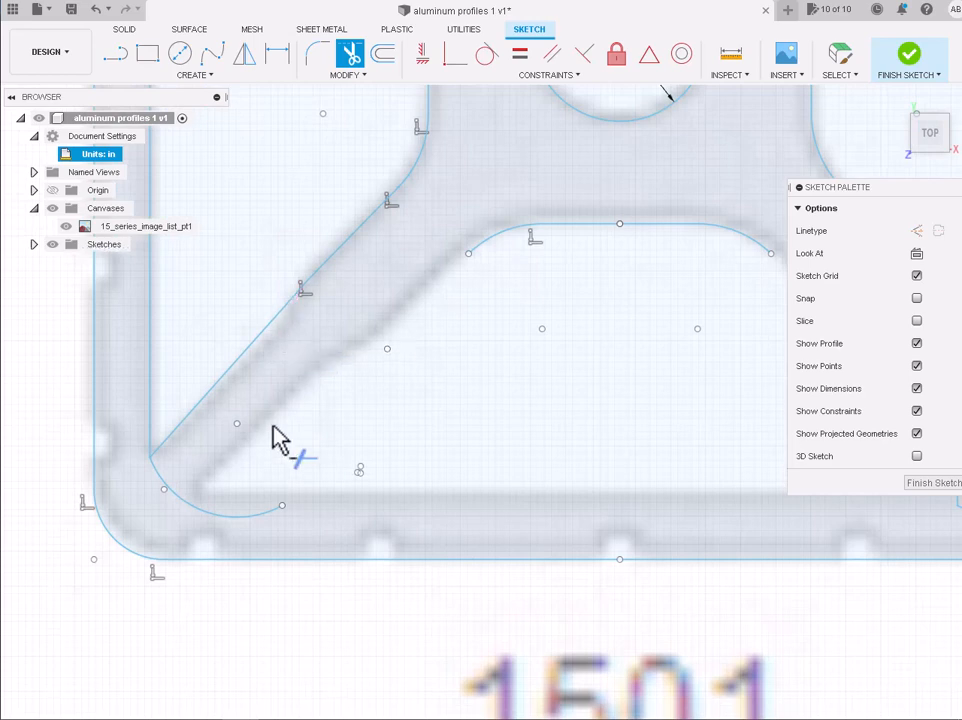
pyautogui.click(268, 526)
# - Trim the right cavity's curved bottom arc, vertical lower edge and the arc above it that cross the diagonal web
pyautogui.scroll(-10, 263, 529)
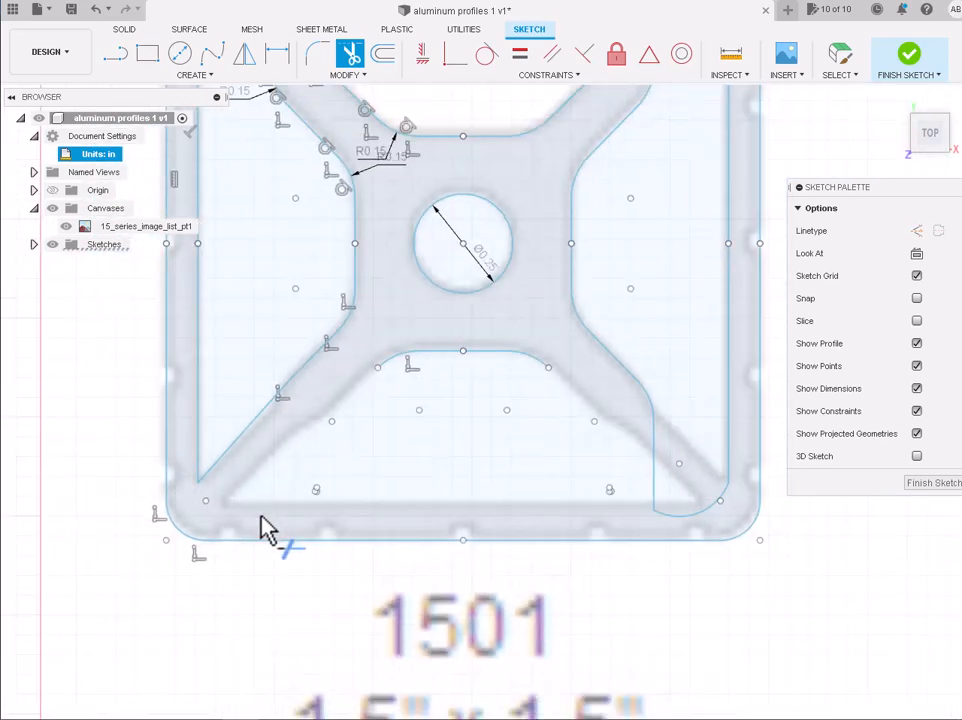
pyautogui.scroll(8, 440, 530)
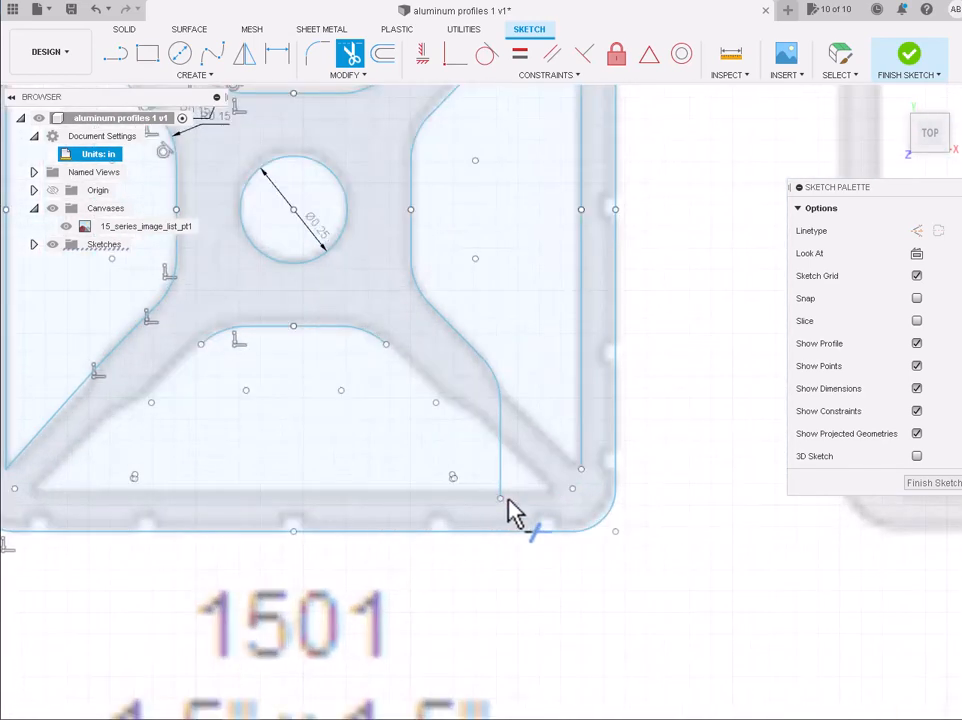
pyautogui.click(501, 470)
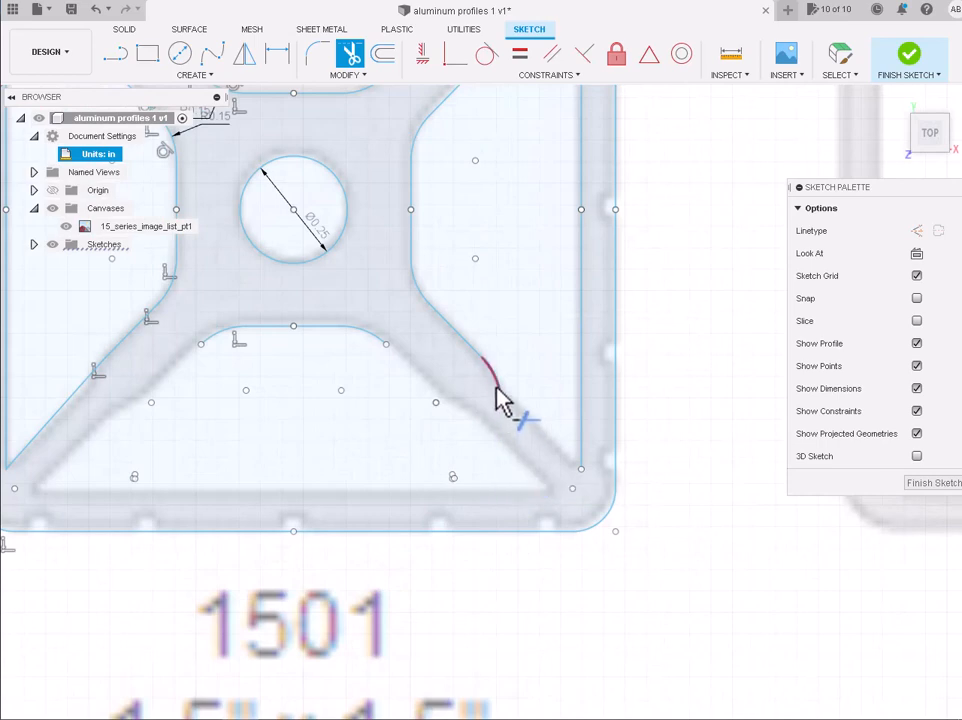
pyautogui.click(500, 395)
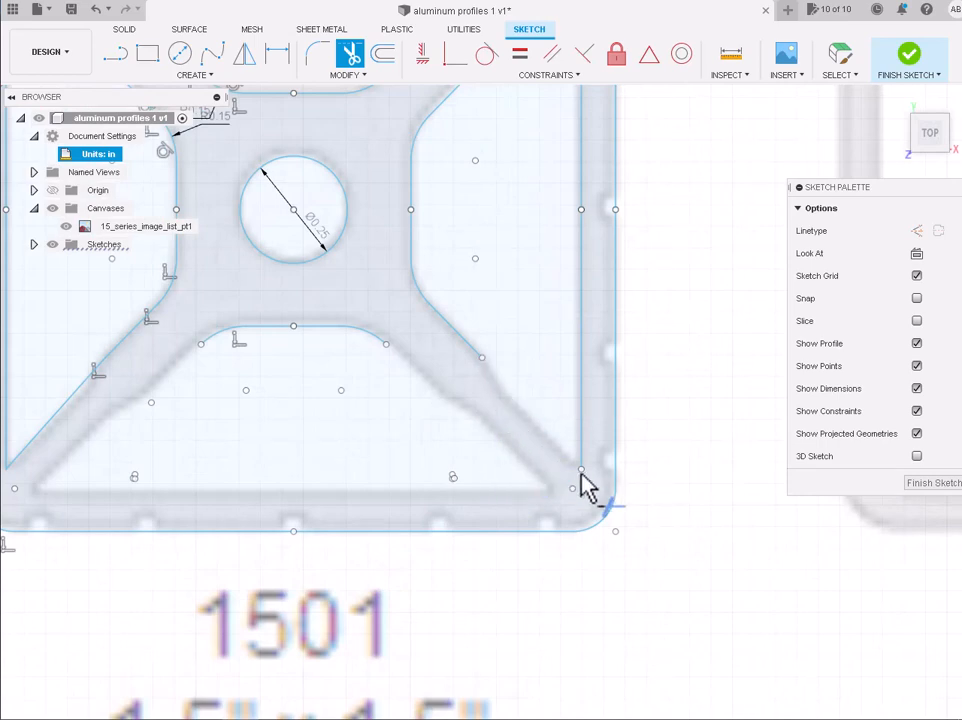
# - Draw the lower-right web's upper edge as two connected lines, about 0.10 in and 0.245 in long, ending at the inner right wall's lower end
pyautogui.click(116, 55)
pyautogui.scroll(5, 487, 345)
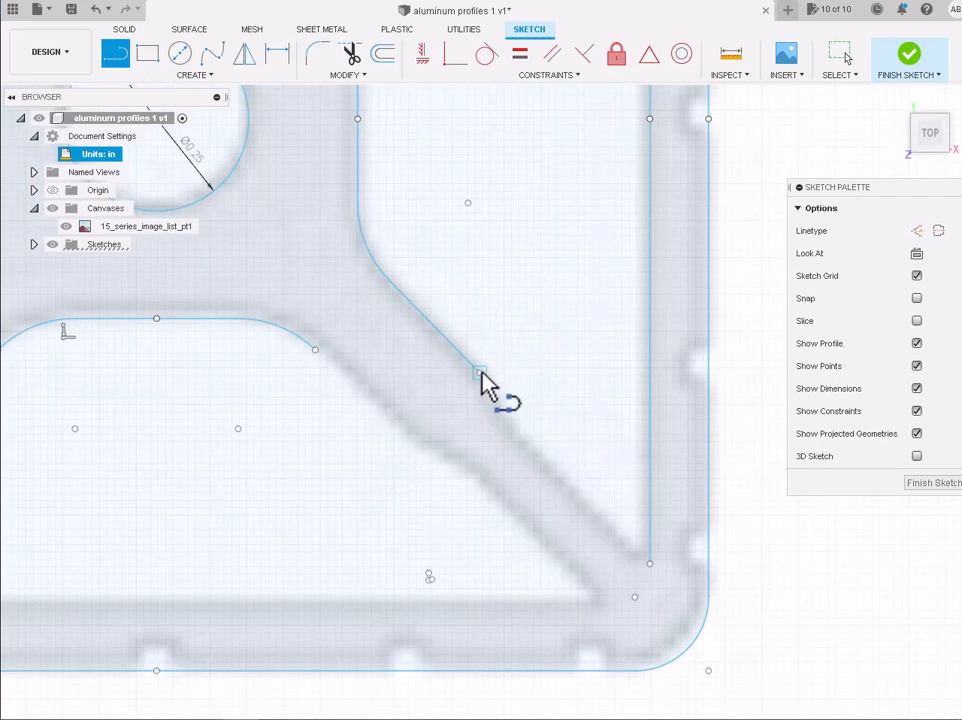
pyautogui.click(479, 372)
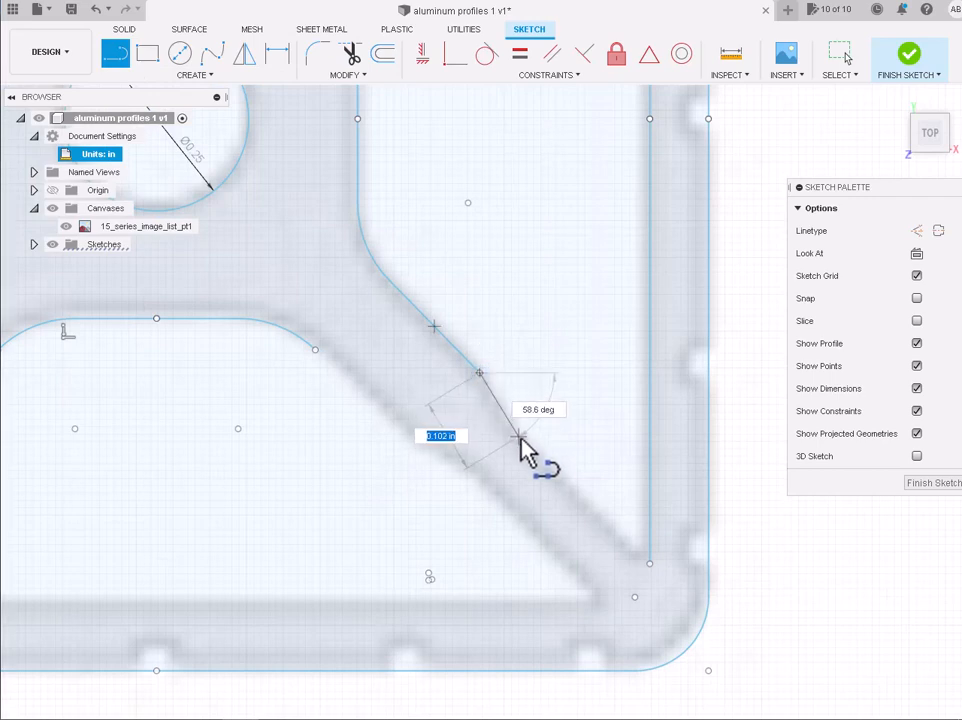
pyautogui.click(521, 440)
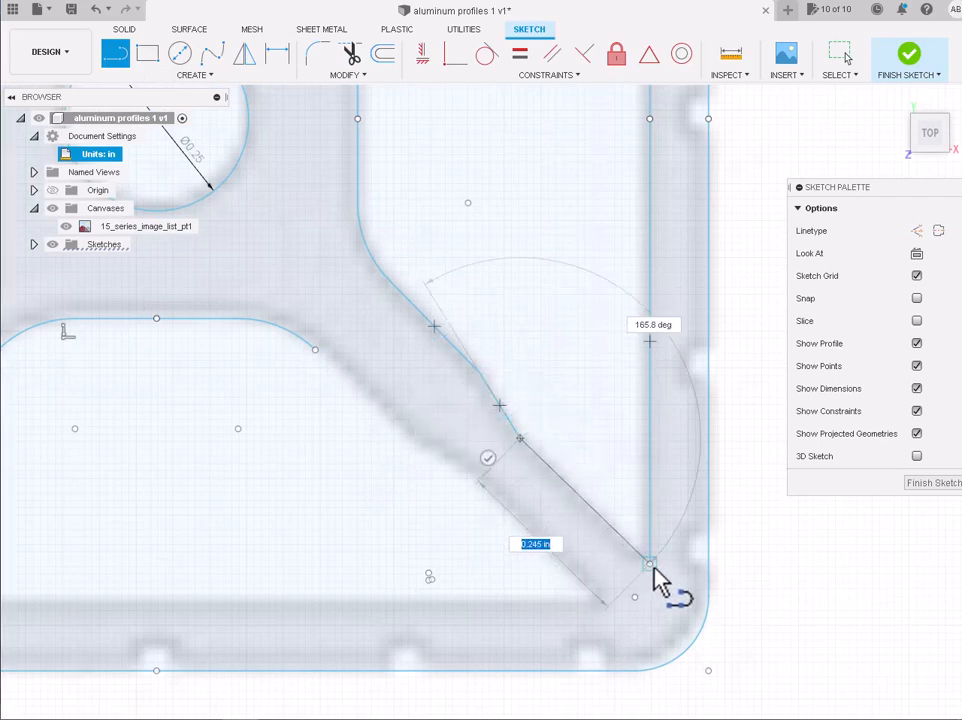
pyautogui.click(650, 563)
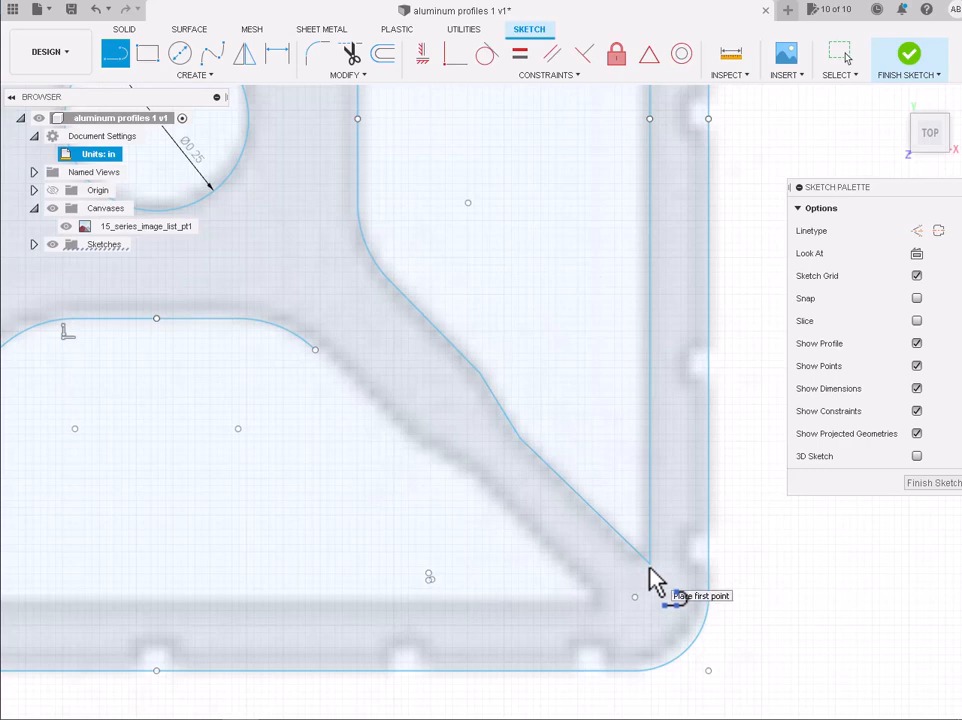
pyautogui.press('Escape')
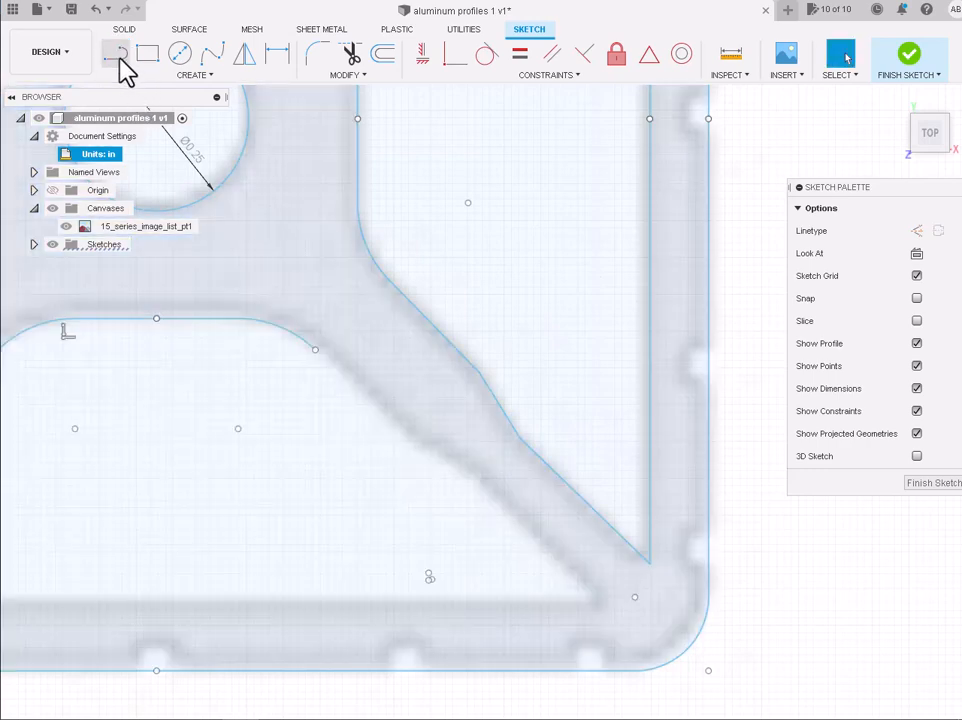
pyautogui.click(116, 56)
pyautogui.click(315, 349)
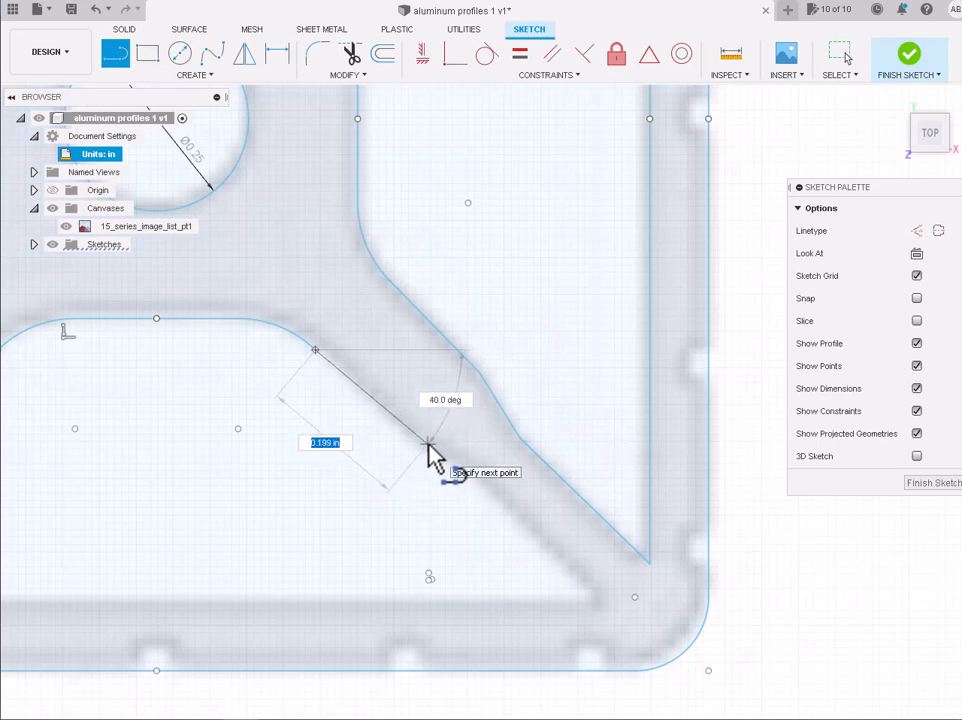
pyautogui.click(428, 445)
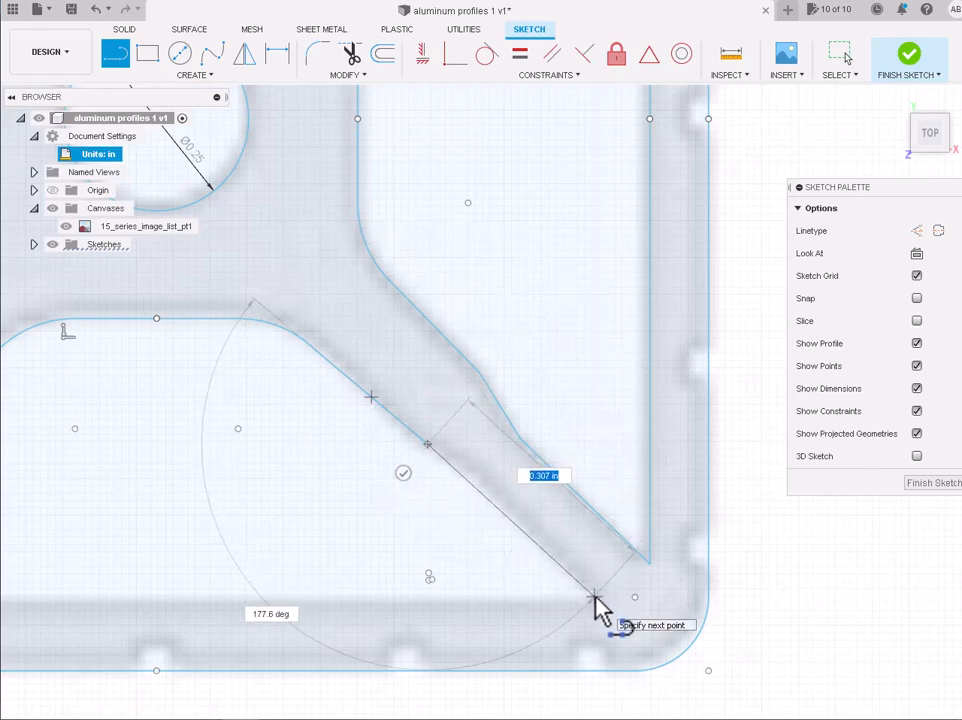
pyautogui.click(592, 598)
pyautogui.press('Escape')
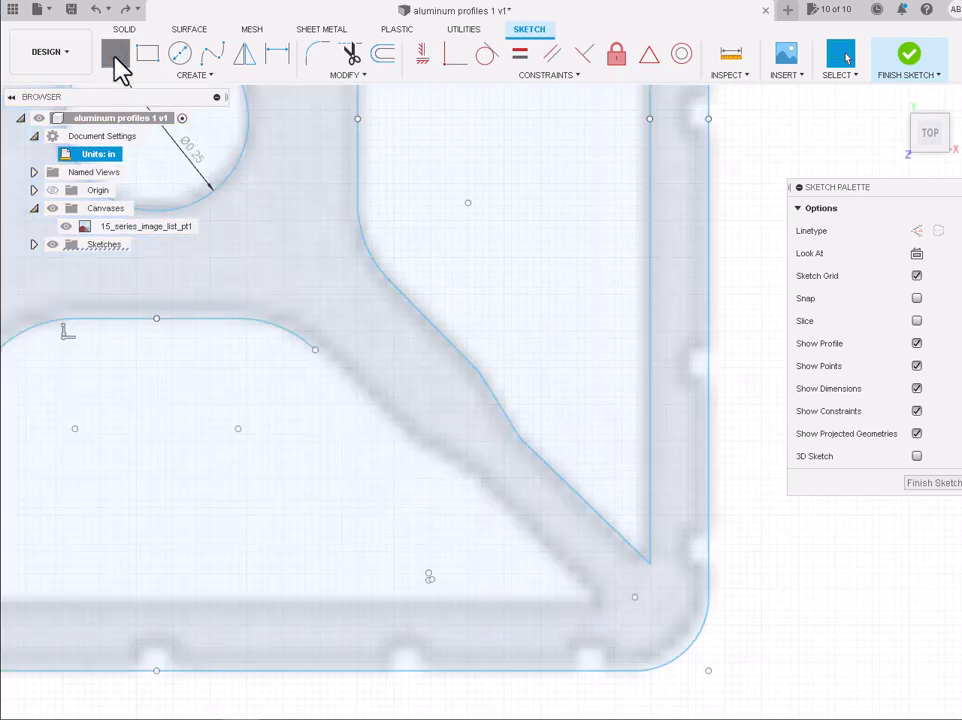
# - Draw the lower-right web's lower edge as three connected lines from the bottom cavity's right arc to the cavity's bottom-right corner, following the image
pyautogui.click(116, 56)
pyautogui.click(419, 441)
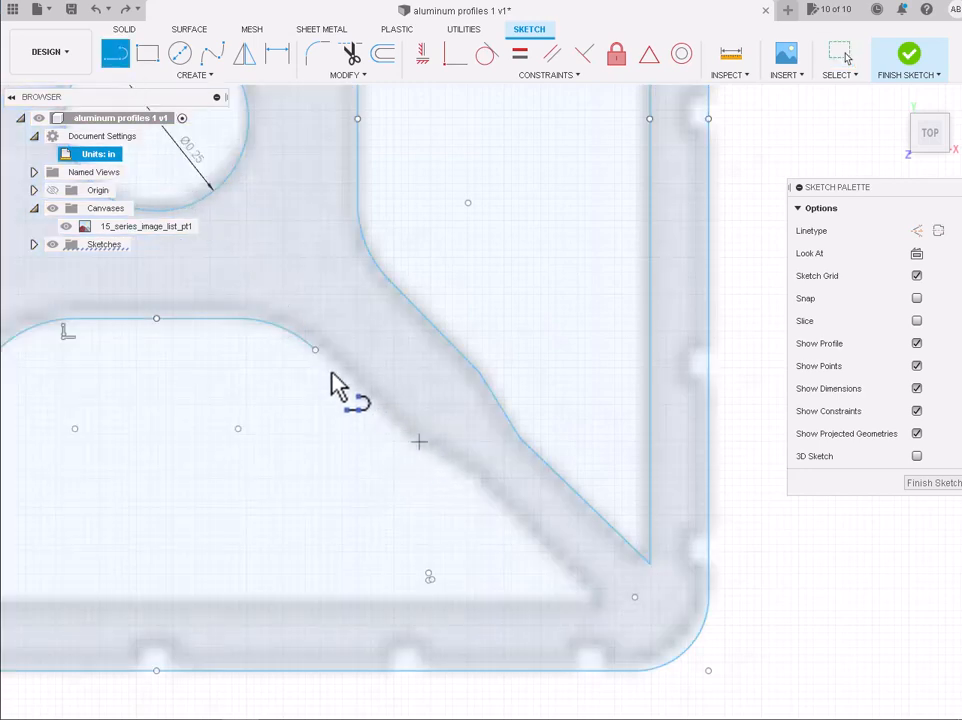
pyautogui.doubleClick(315, 350)
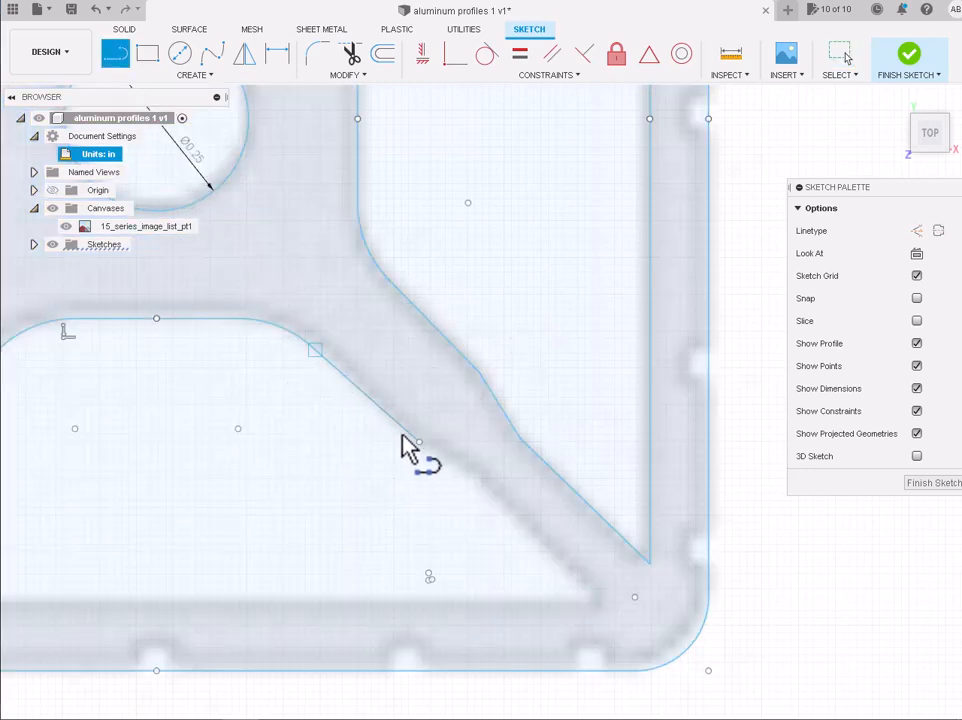
pyautogui.click(420, 443)
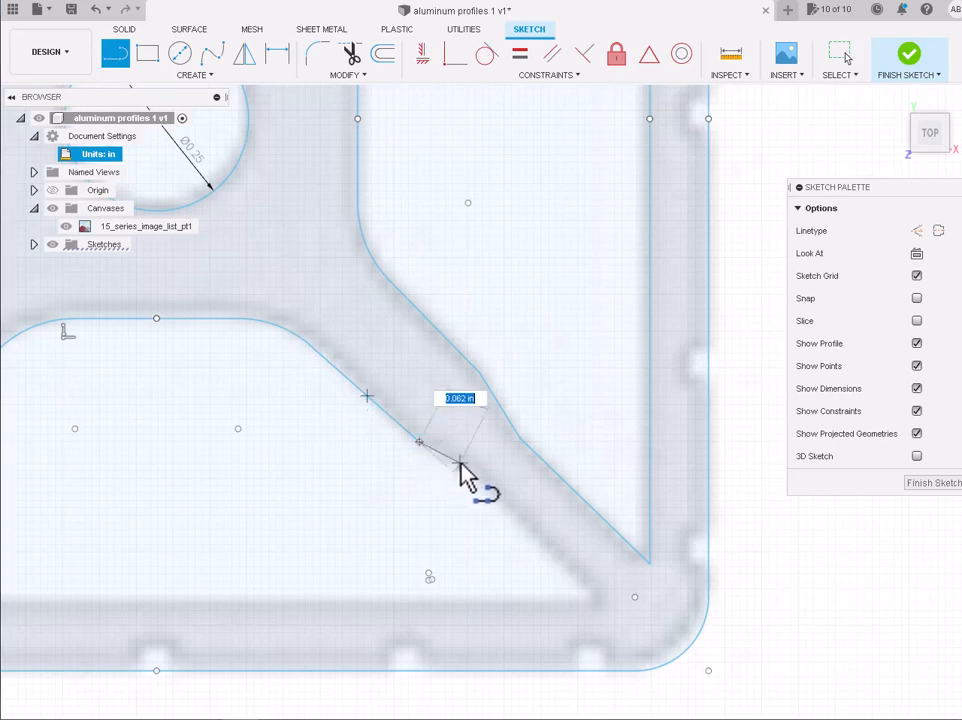
pyautogui.click(466, 465)
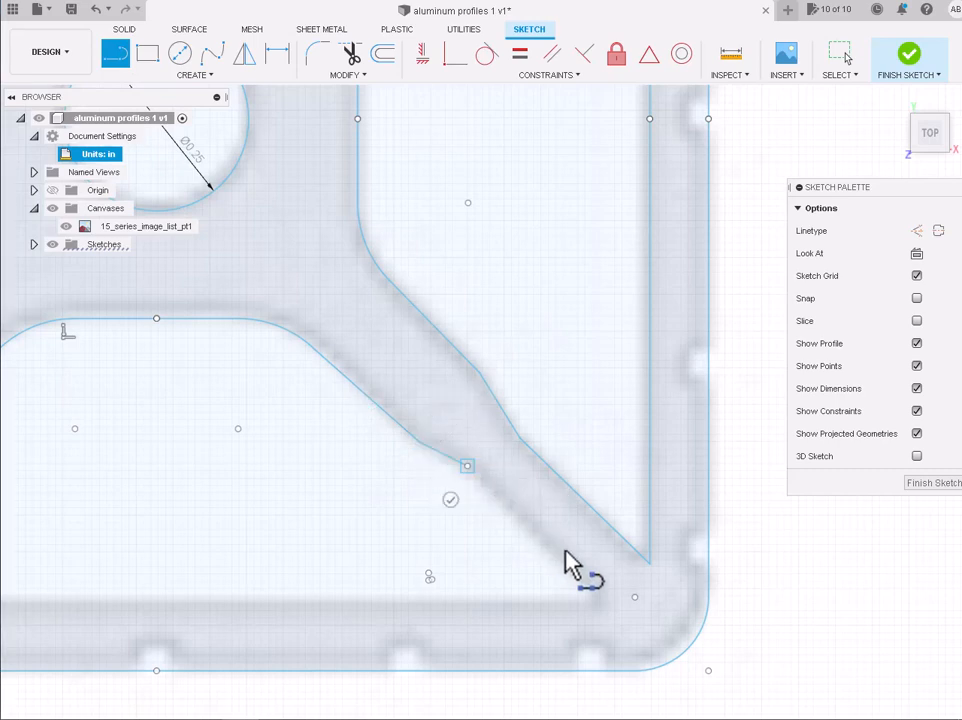
pyautogui.click(597, 605)
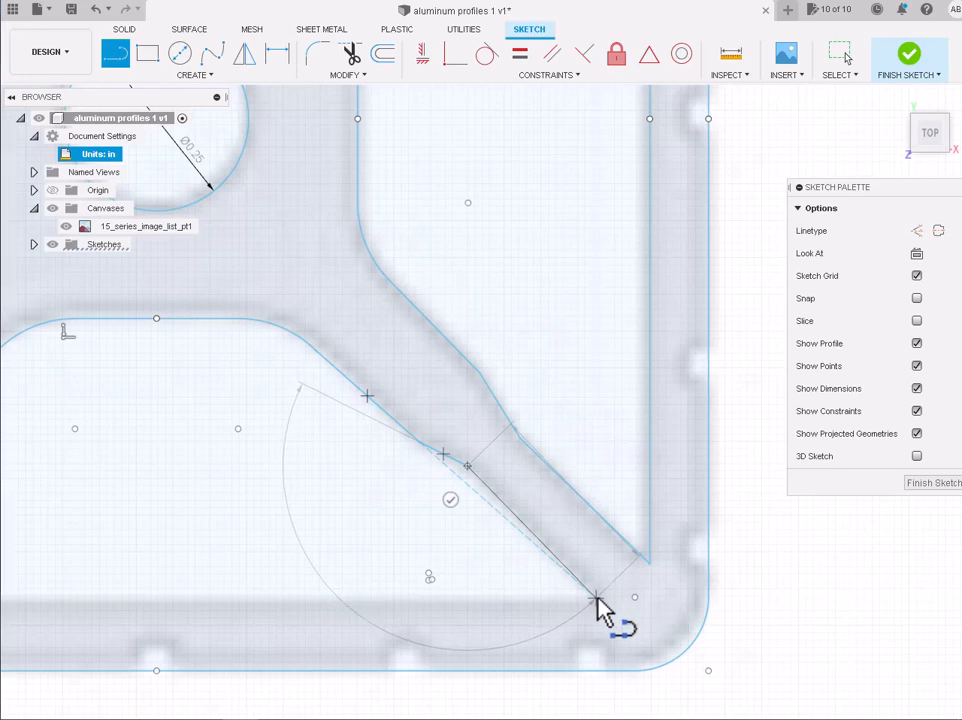
pyautogui.scroll(-3, 599, 608)
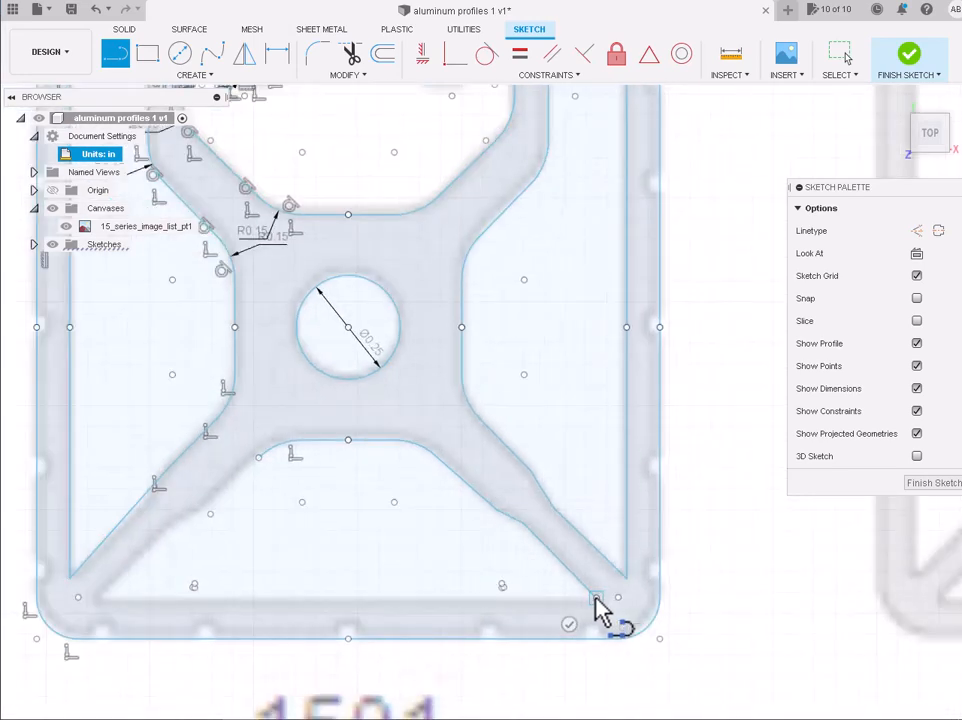
pyautogui.click(418, 575)
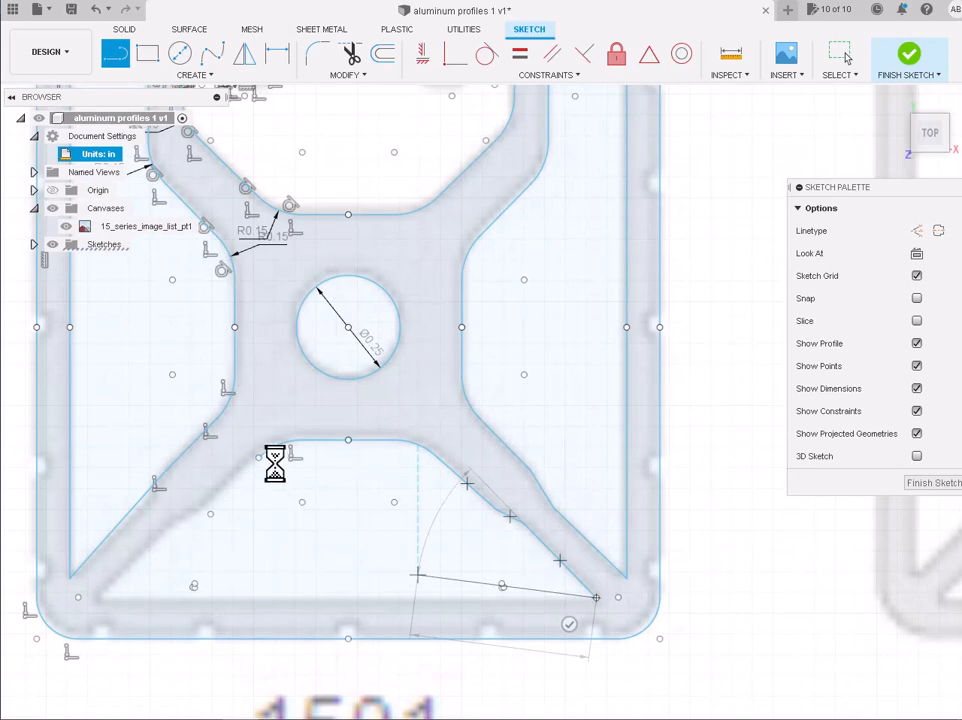
pyautogui.press('Escape')
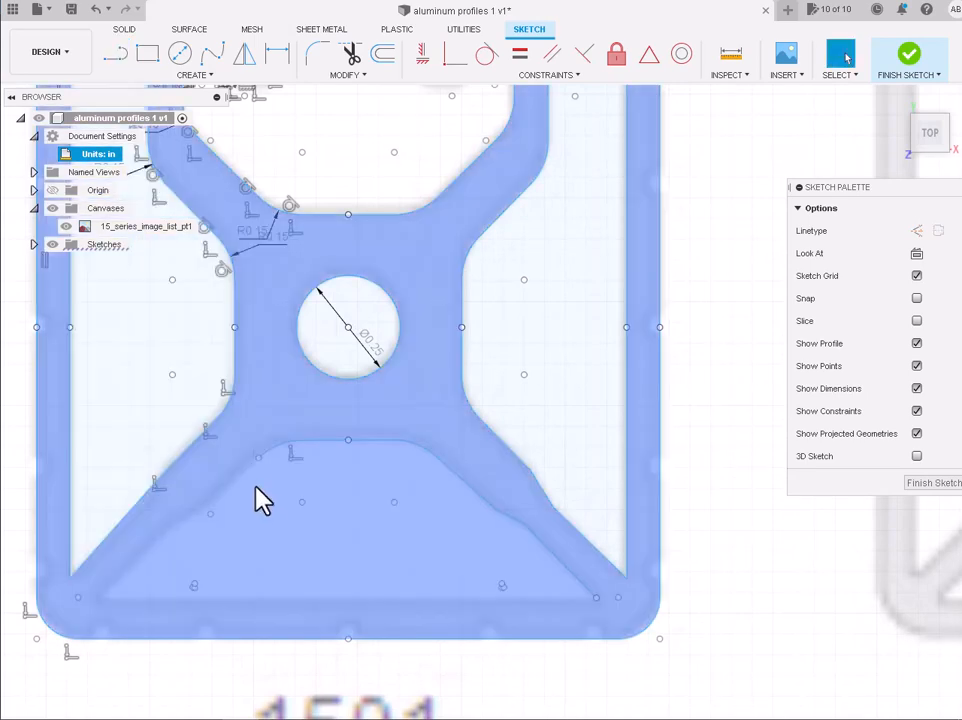
# - Trim the bottom cavity's upper-left arc and the left half of its upper horizontal edge
pyautogui.scroll(5, 273, 464)
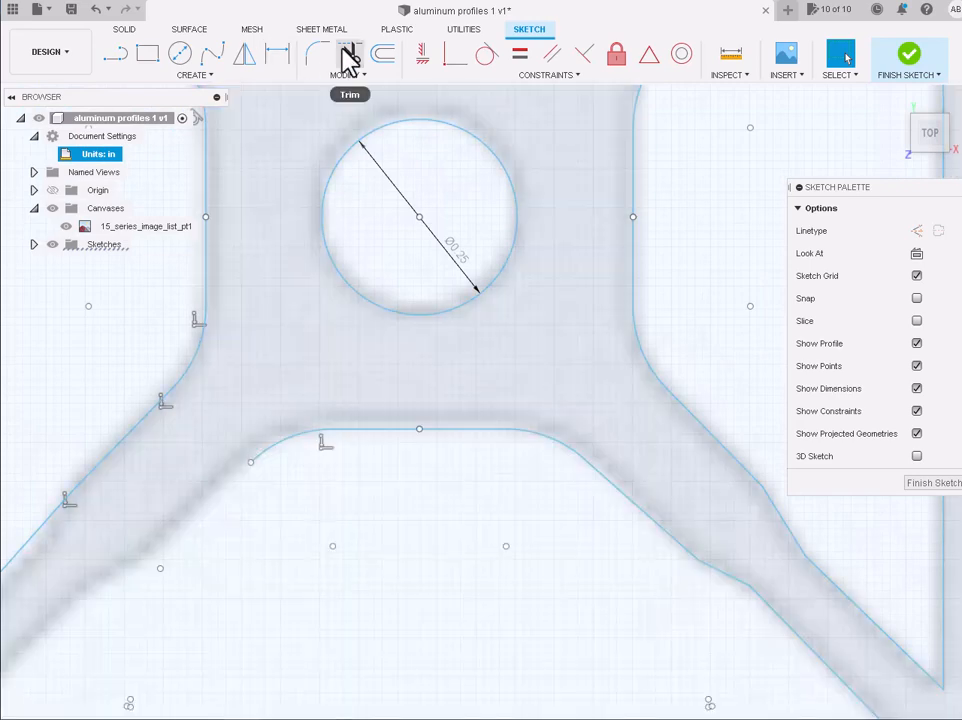
pyautogui.click(350, 55)
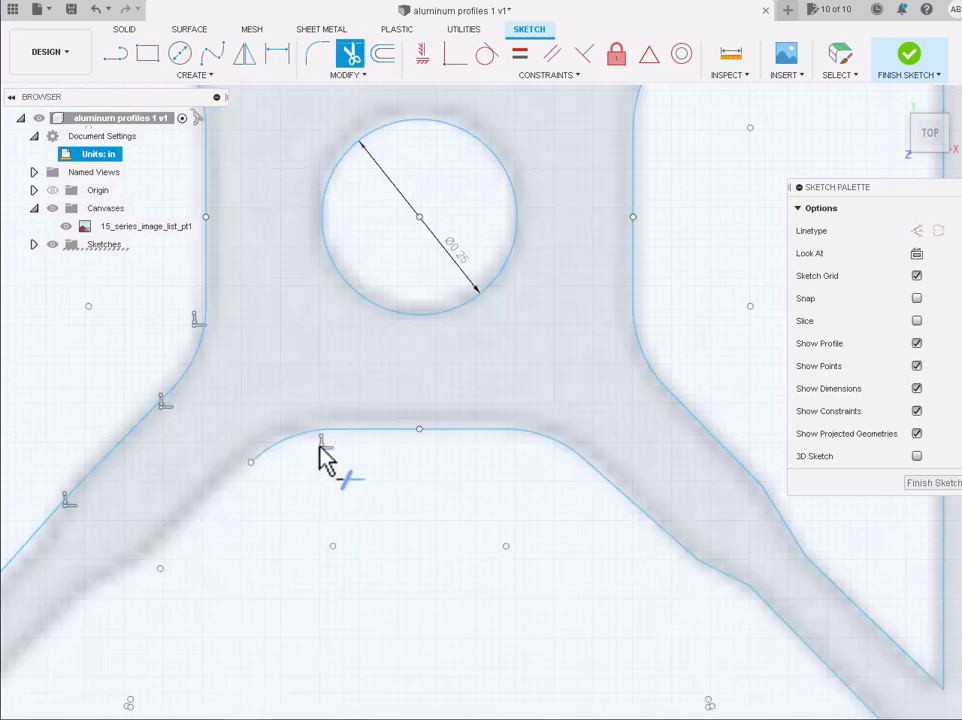
pyautogui.click(291, 443)
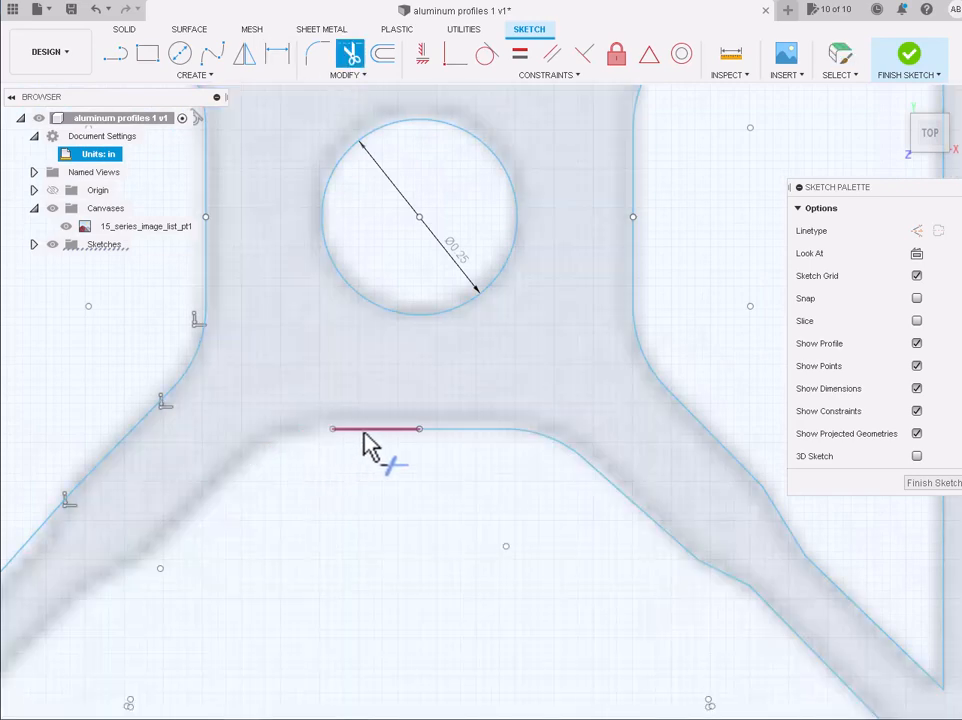
pyautogui.click(370, 447)
pyautogui.scroll(-5, 370, 447)
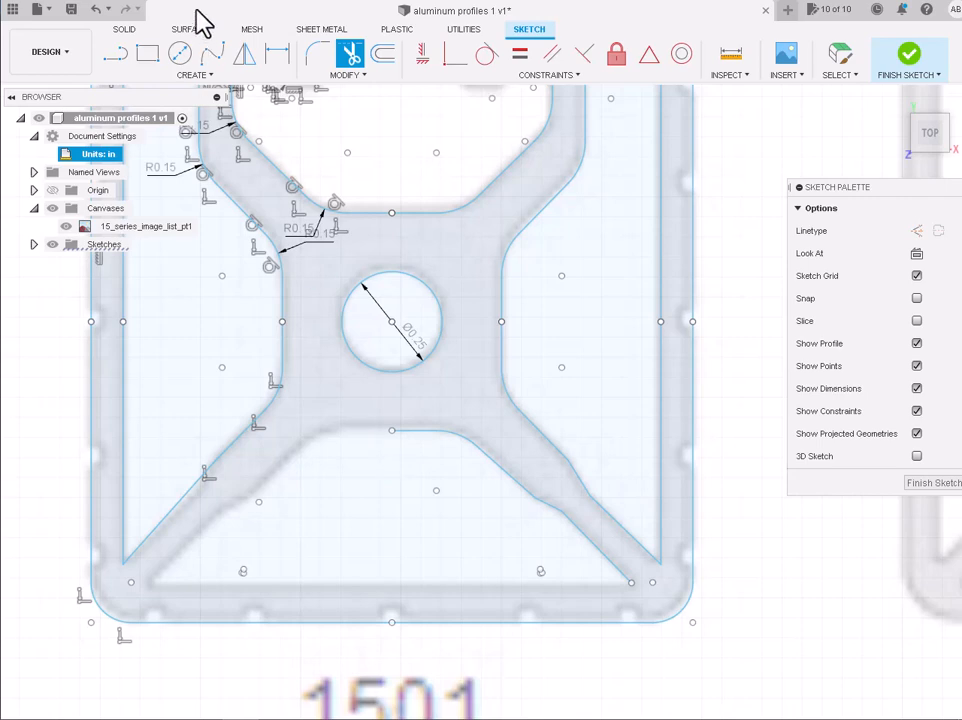
# - Draw a vertical center line upward from the bottom cavity's upper-edge midpoint and stretch its upper end past the center circle
pyautogui.click(115, 55)
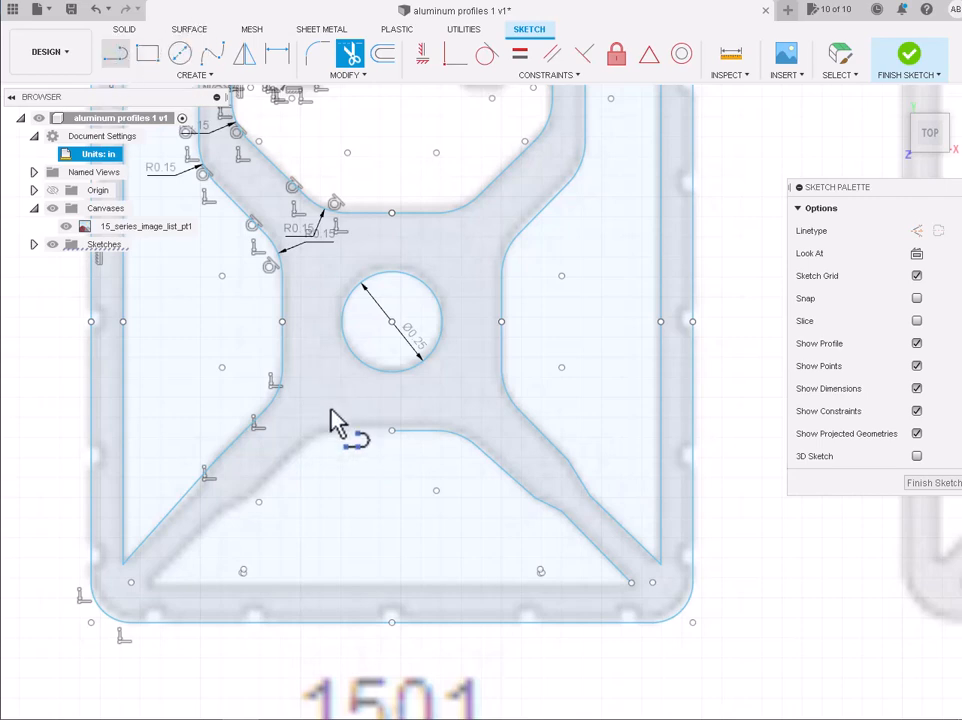
pyautogui.click(391, 403)
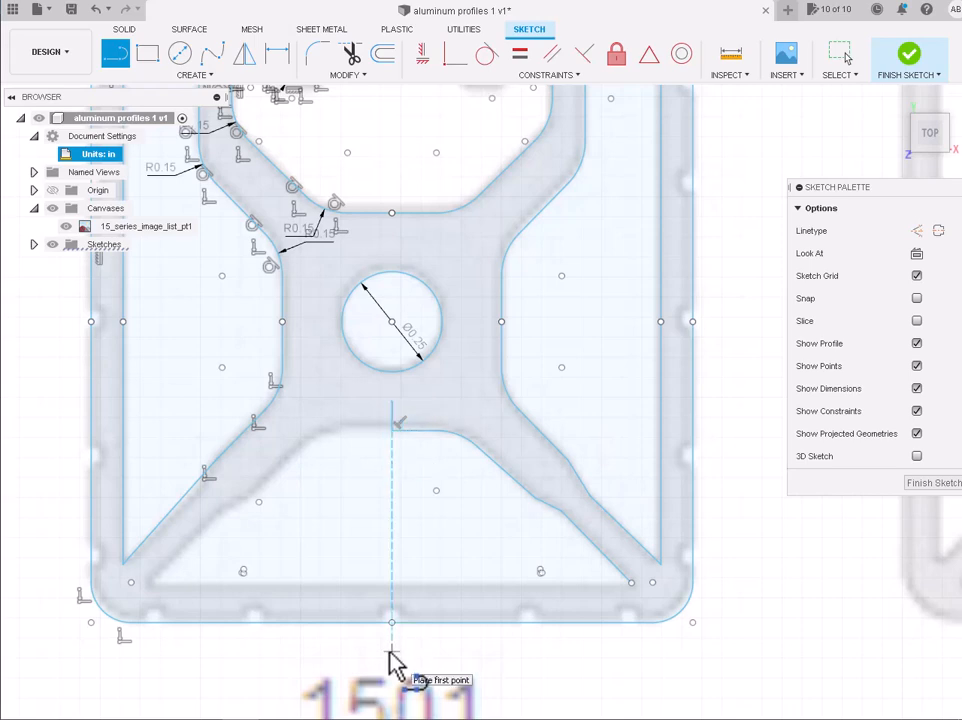
pyautogui.press('Escape')
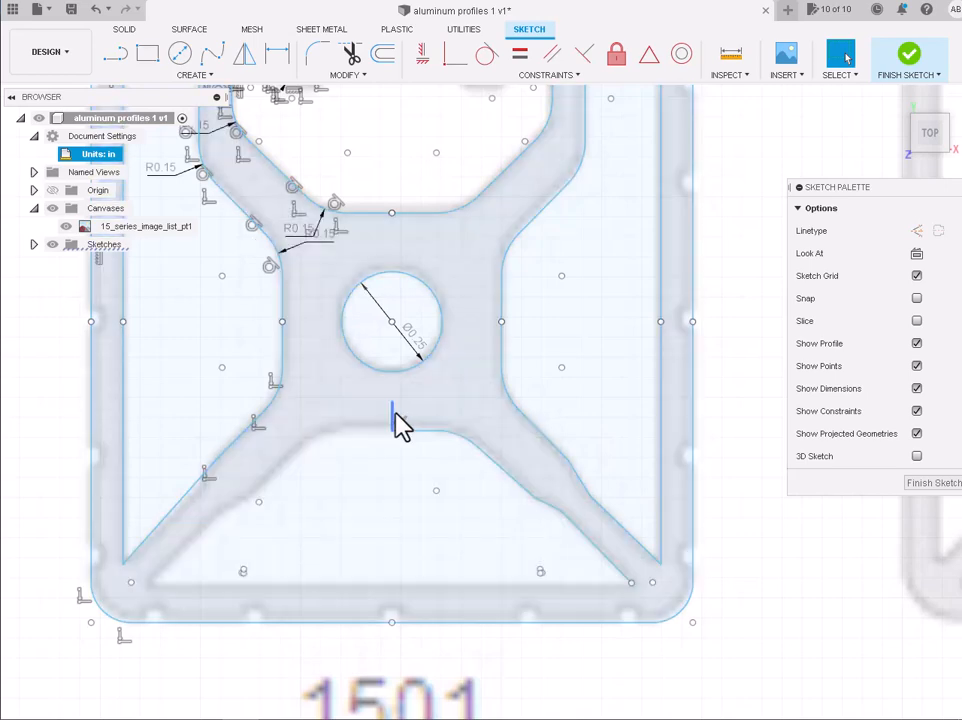
pyautogui.moveTo(392, 342); pyautogui.dragTo(392, 240)
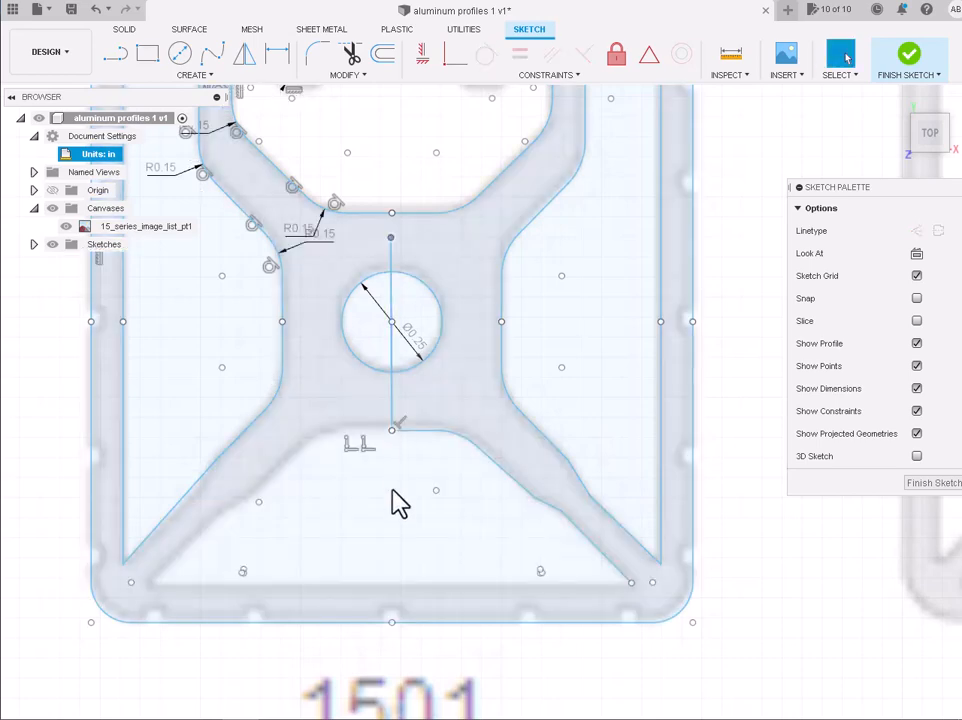
# - Try to extend the vertical center line down to the midpoint of the profile's outer bottom edge
pyautogui.moveTo(392, 430); pyautogui.dragTo(387, 642)
pyautogui.hotkey('ctrl', 'z')
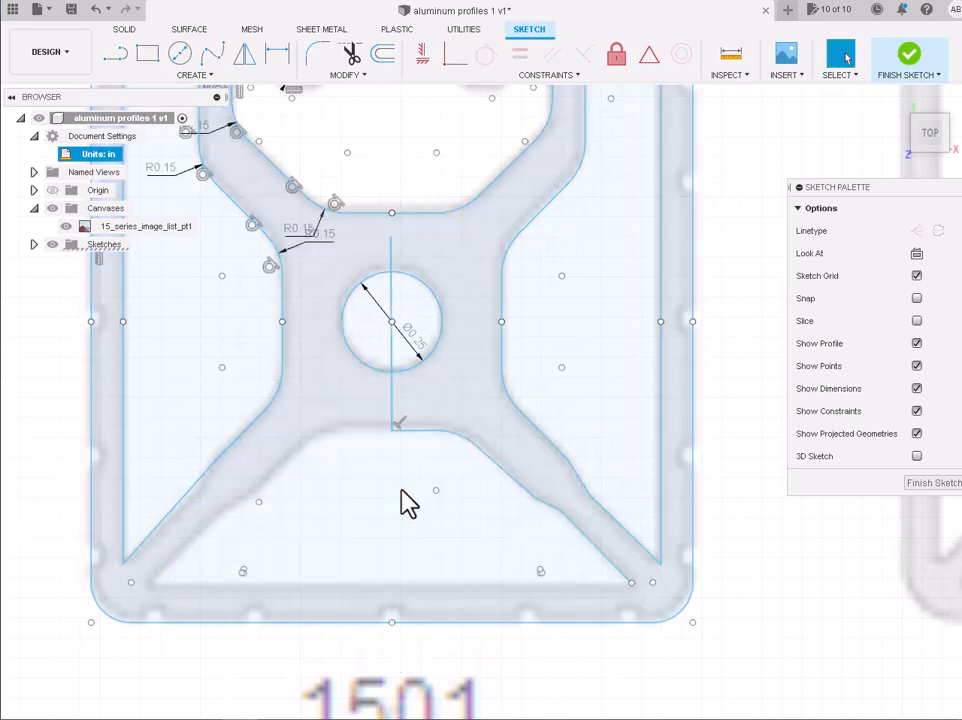
pyautogui.click(116, 55)
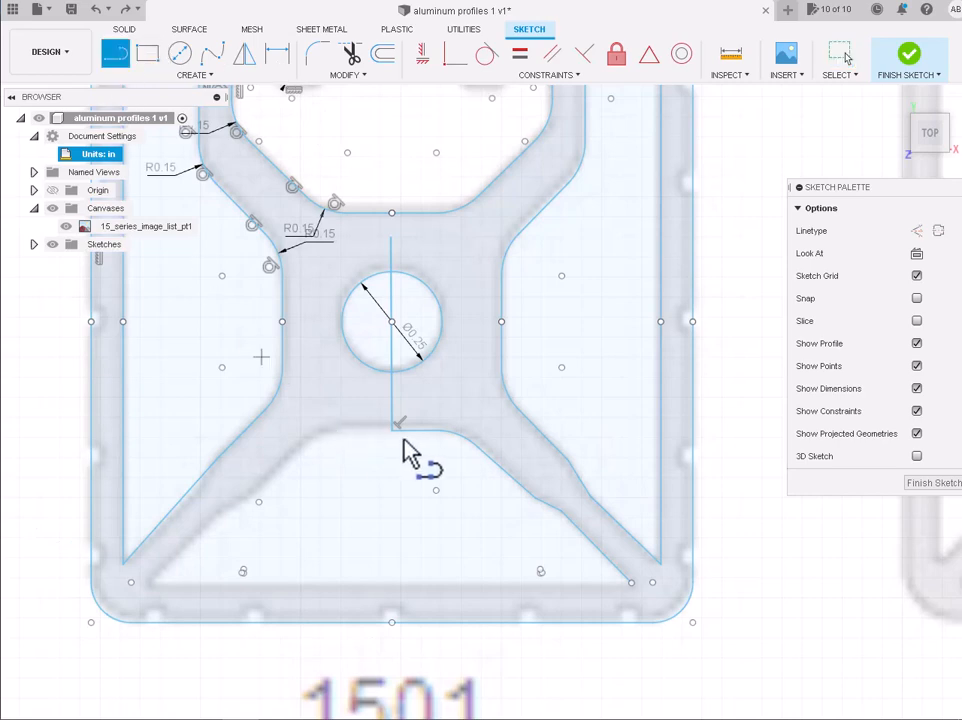
pyautogui.click(392, 621)
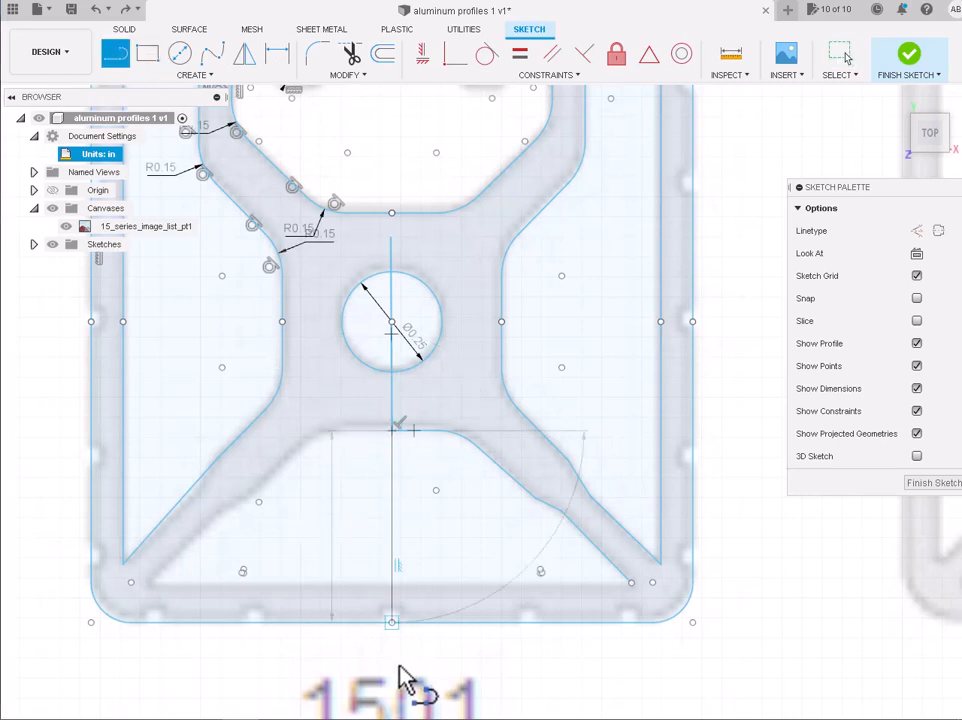
pyautogui.press('Escape')
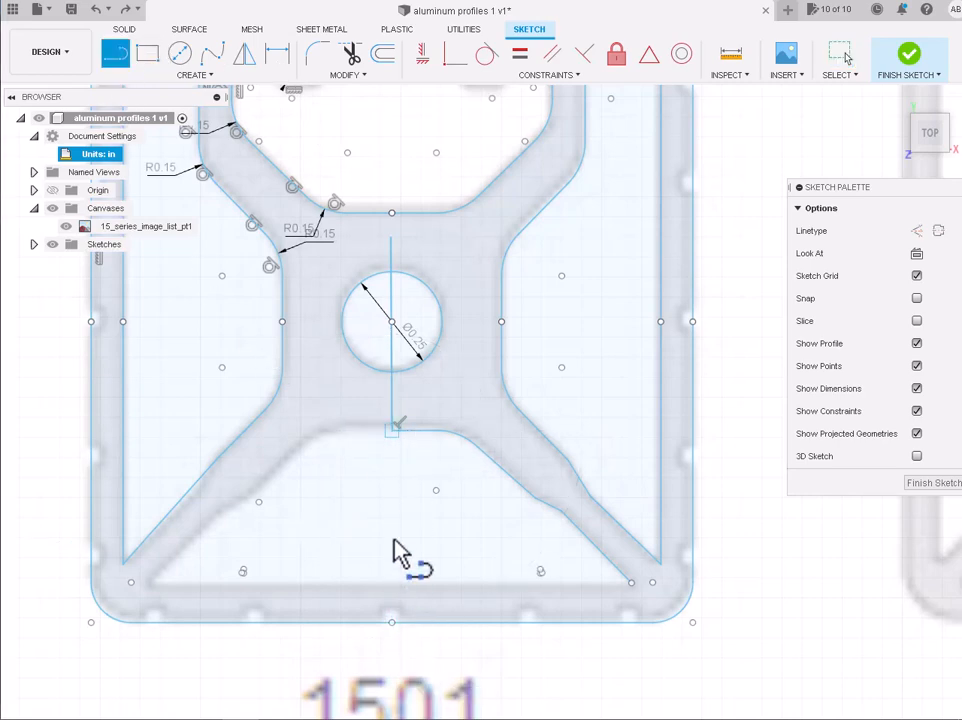
pyautogui.click(397, 554)
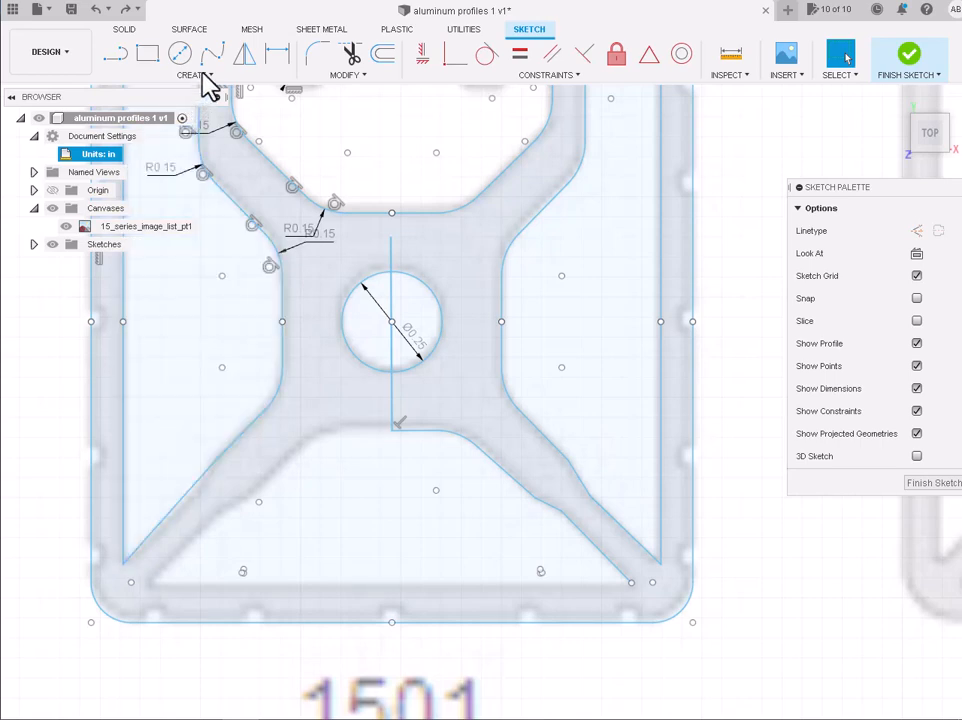
# - Trim the left cavity's two lower slanted lines, the arc above them and the lower half of its inner vertical edge
pyautogui.click(351, 53)
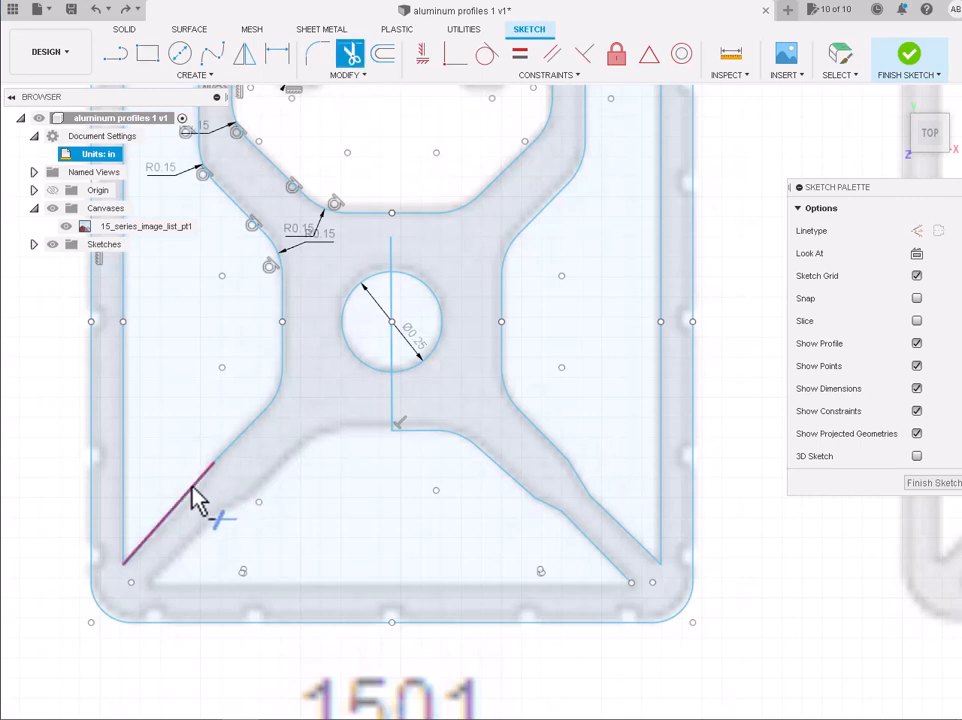
pyautogui.click(196, 498)
pyautogui.click(228, 457)
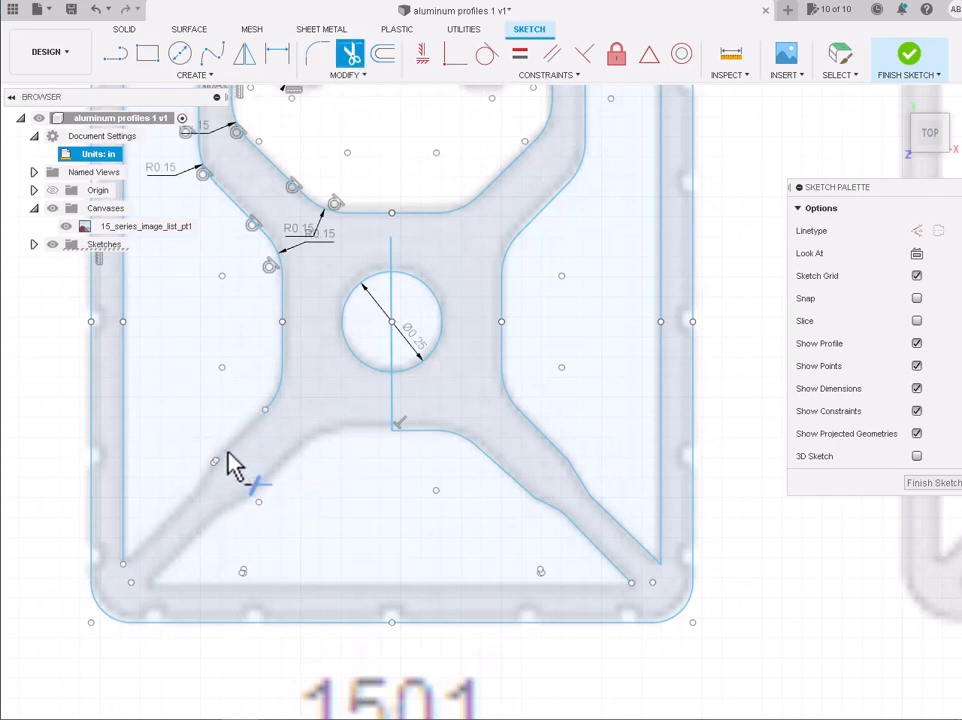
pyautogui.click(278, 400)
pyautogui.click(285, 362)
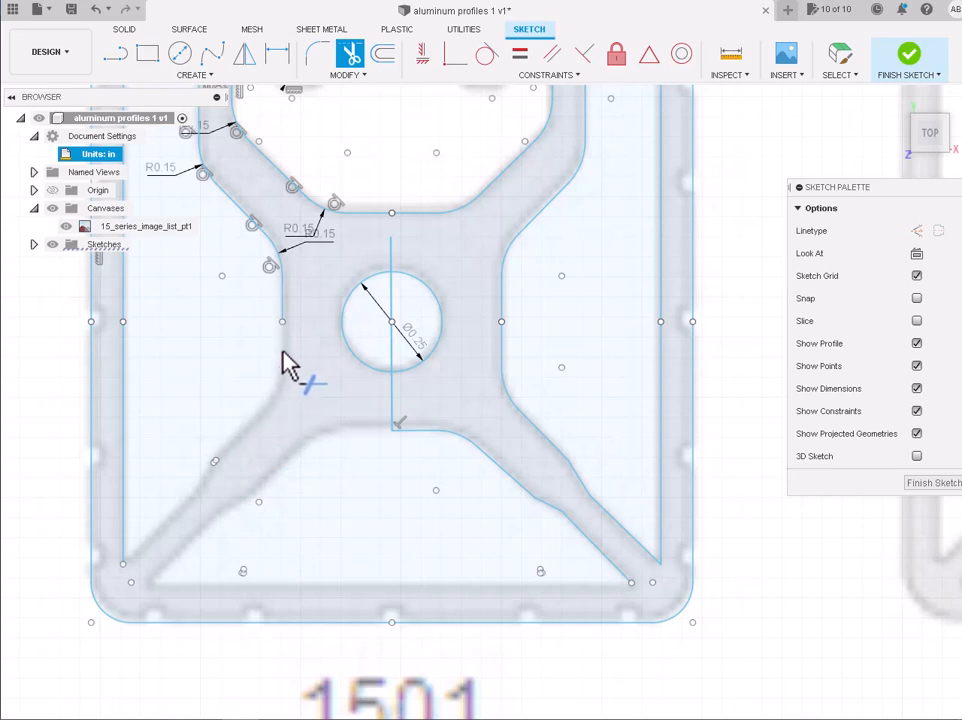
pyautogui.press('Escape')
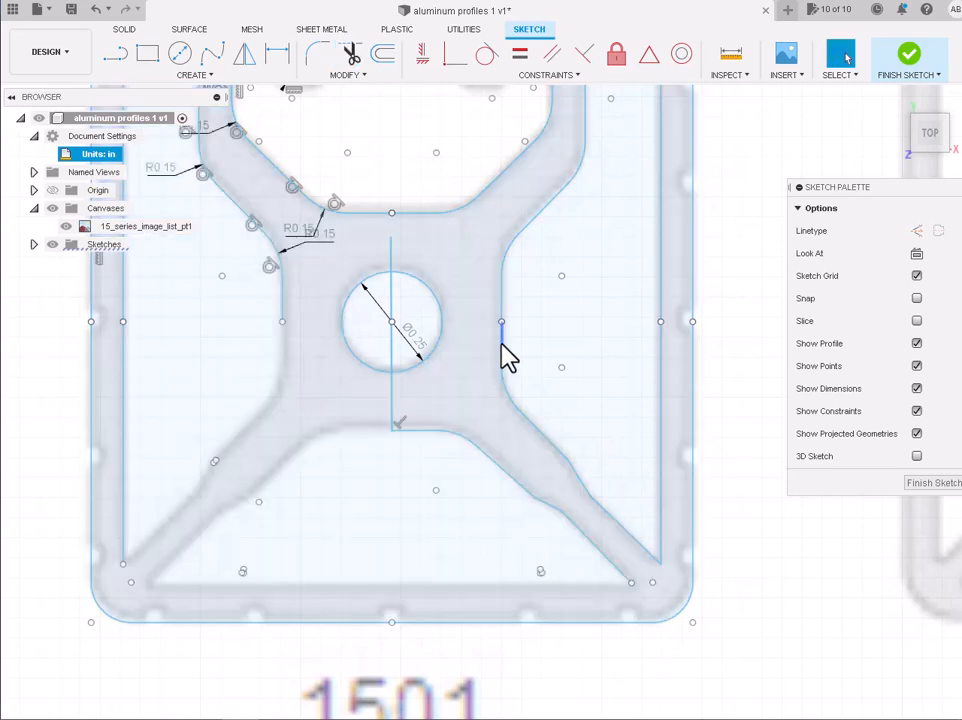
# - Mirror the lower-right web's upper and lower edges, with their arcs and the half horizontal line, about the vertical center line
pyautogui.click(501, 346)
pyautogui.keyDown('shift'); pyautogui.click(505, 388); pyautogui.keyUp('shift')
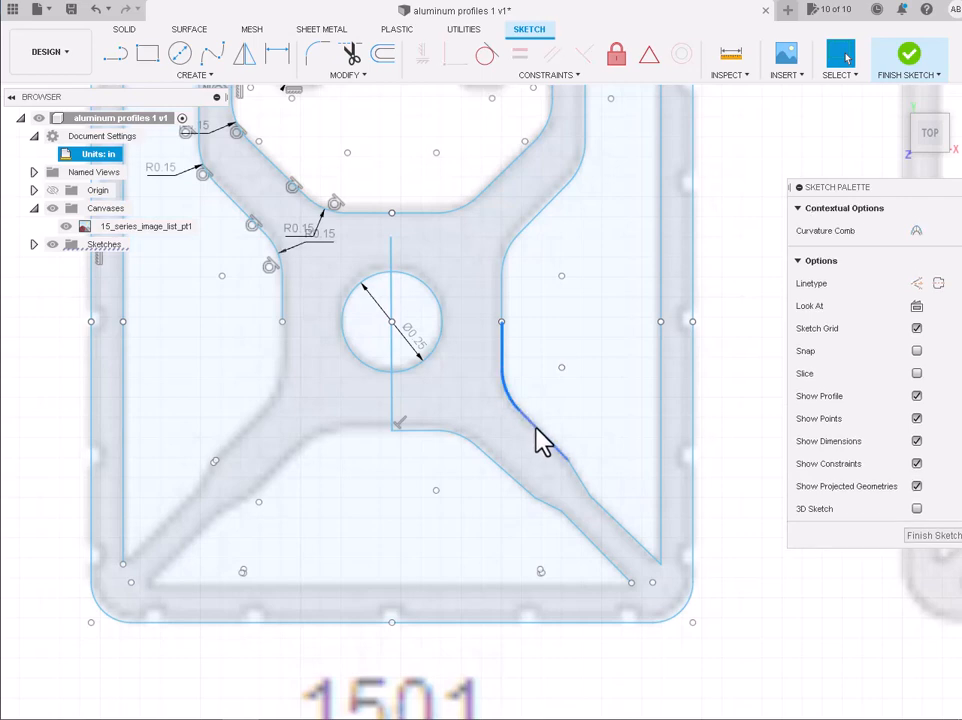
pyautogui.keyDown('shift'); pyautogui.click(539, 429); pyautogui.keyUp('shift')
pyautogui.keyDown('shift'); pyautogui.click(576, 470); pyautogui.keyUp('shift')
pyautogui.keyDown('shift'); pyautogui.click(613, 528); pyautogui.keyUp('shift')
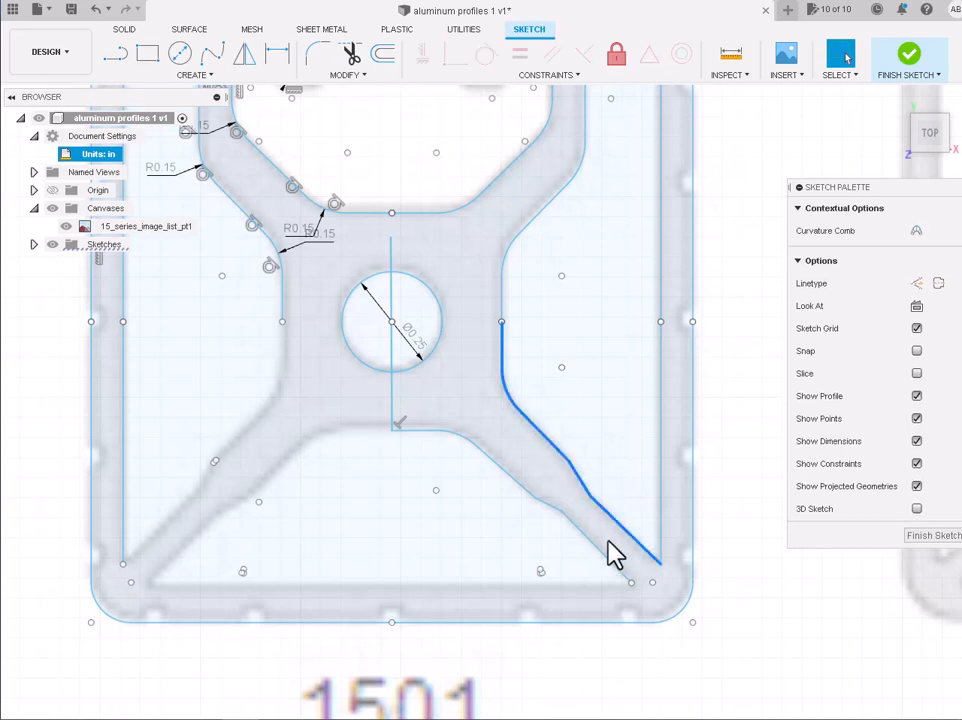
pyautogui.keyDown('shift'); pyautogui.click(513, 491); pyautogui.keyUp('shift')
pyautogui.keyDown('shift'); pyautogui.click(461, 441); pyautogui.keyUp('shift')
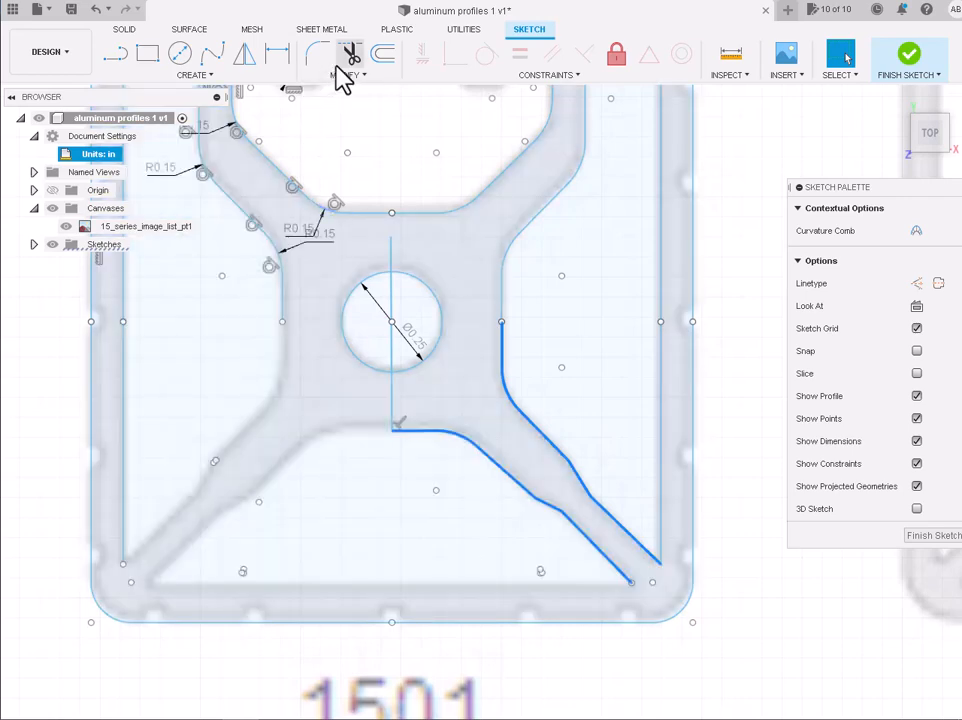
pyautogui.click(279, 57)
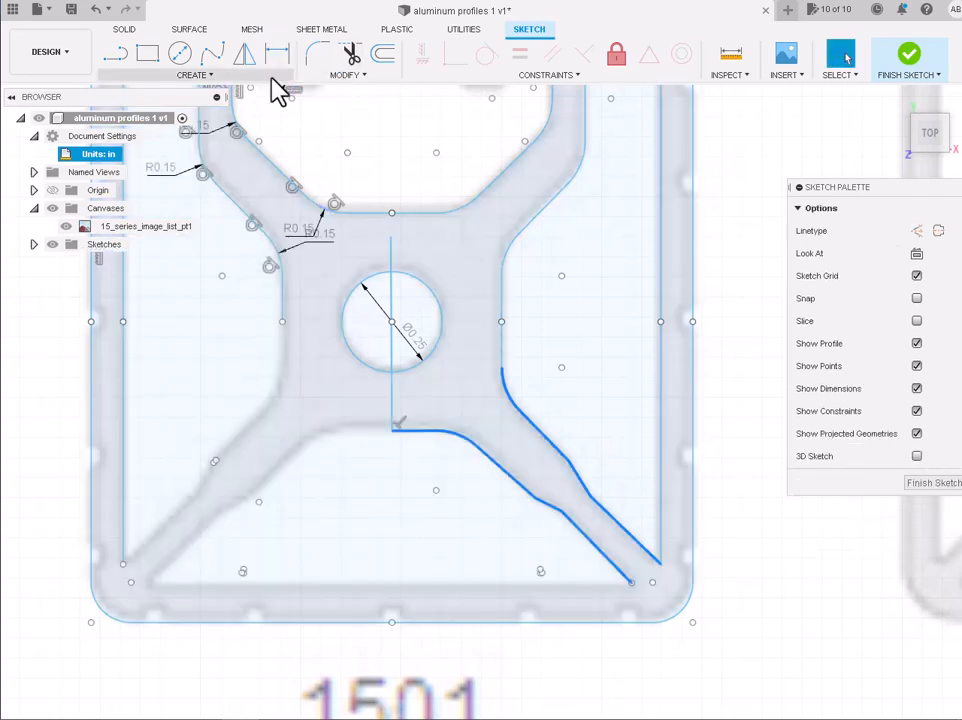
pyautogui.click(244, 56)
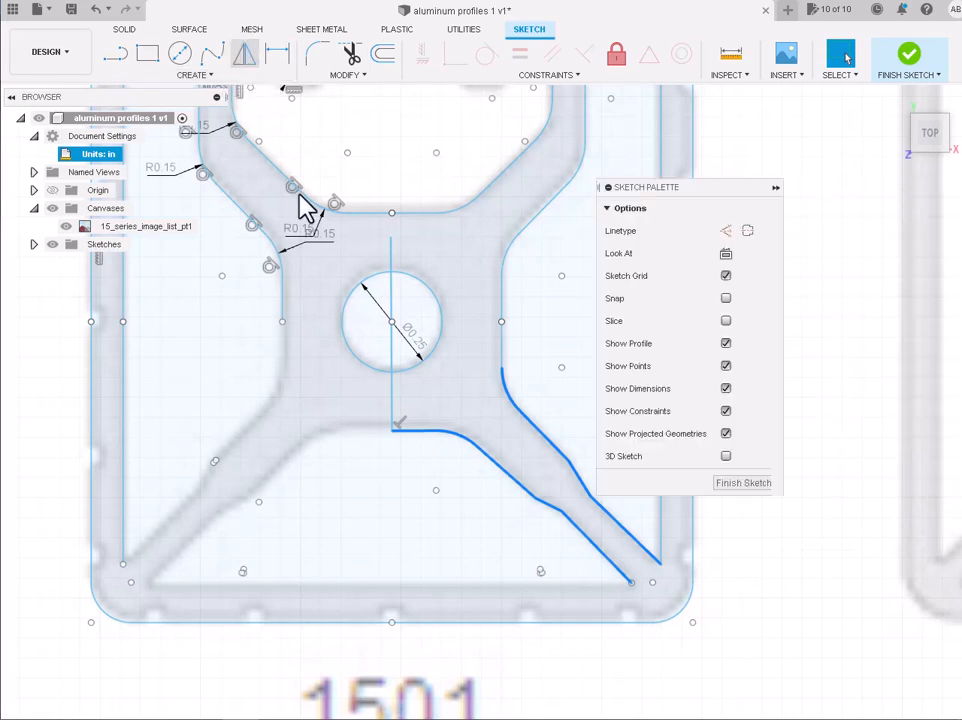
pyautogui.click(391, 392)
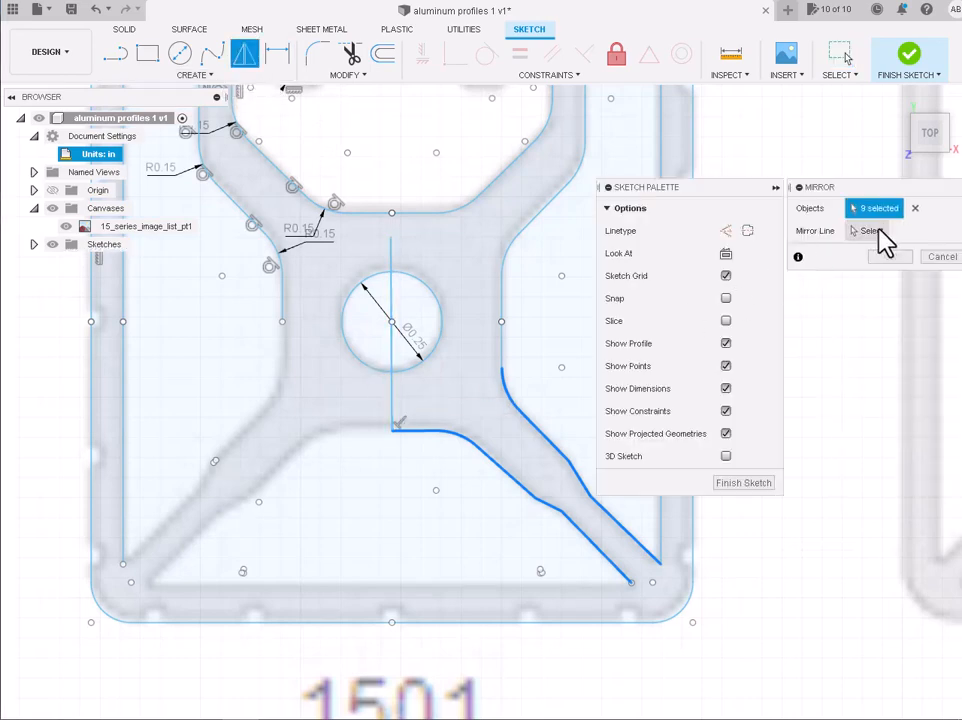
pyautogui.click(872, 231)
pyautogui.click(392, 405)
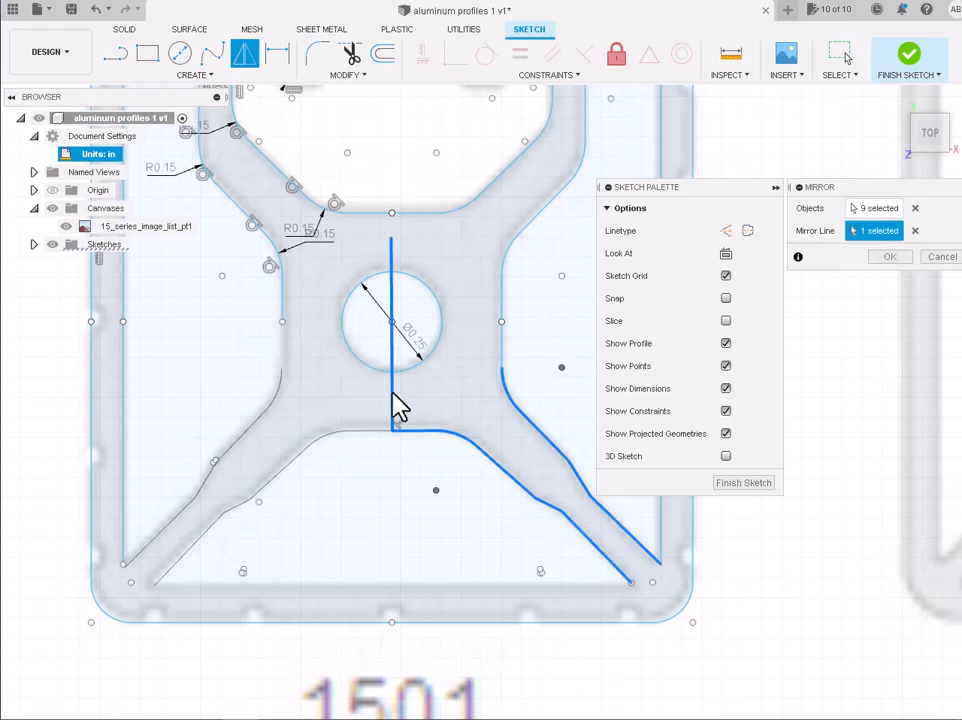
pyautogui.click(884, 258)
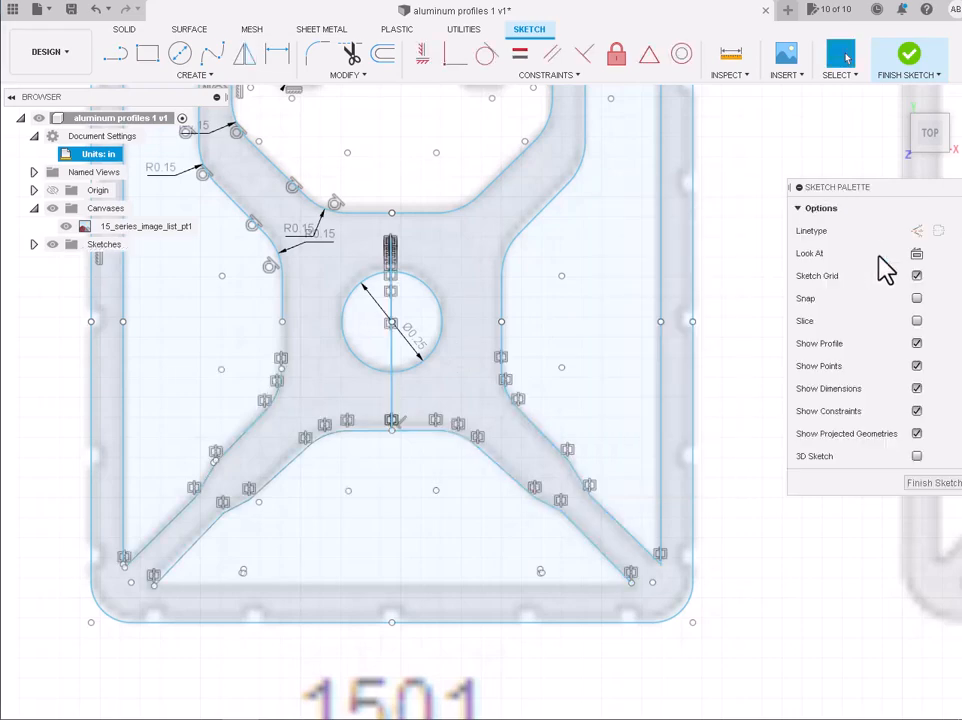
# - Draw a line closing the gap in the left cavity's inner vertical edge, down to the upper end of the mirrored arc
pyautogui.scroll(5, 279, 358)
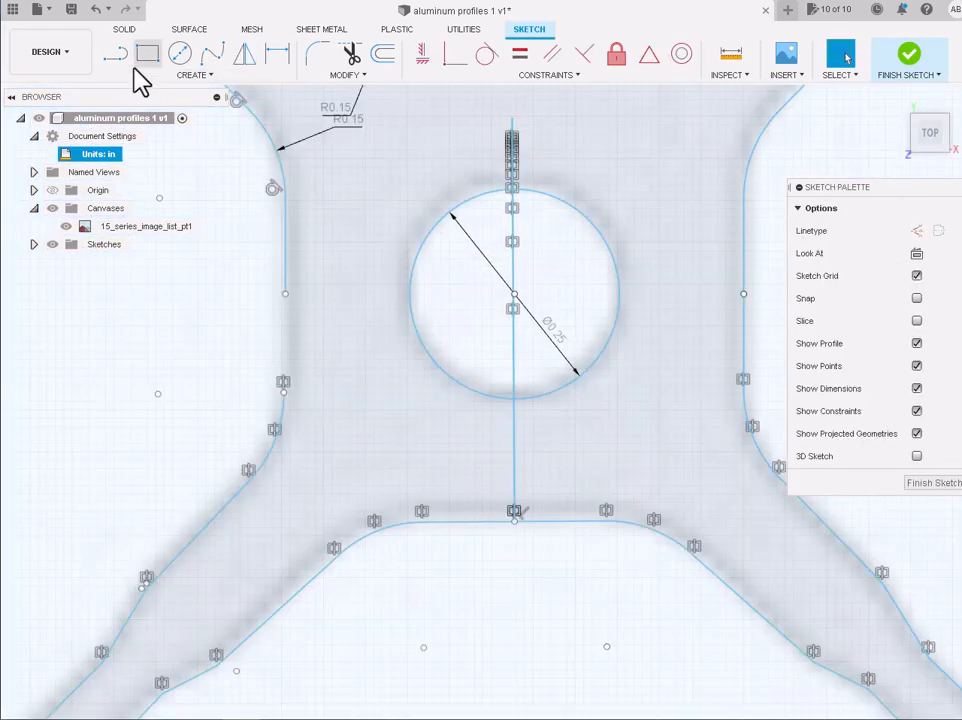
pyautogui.click(115, 55)
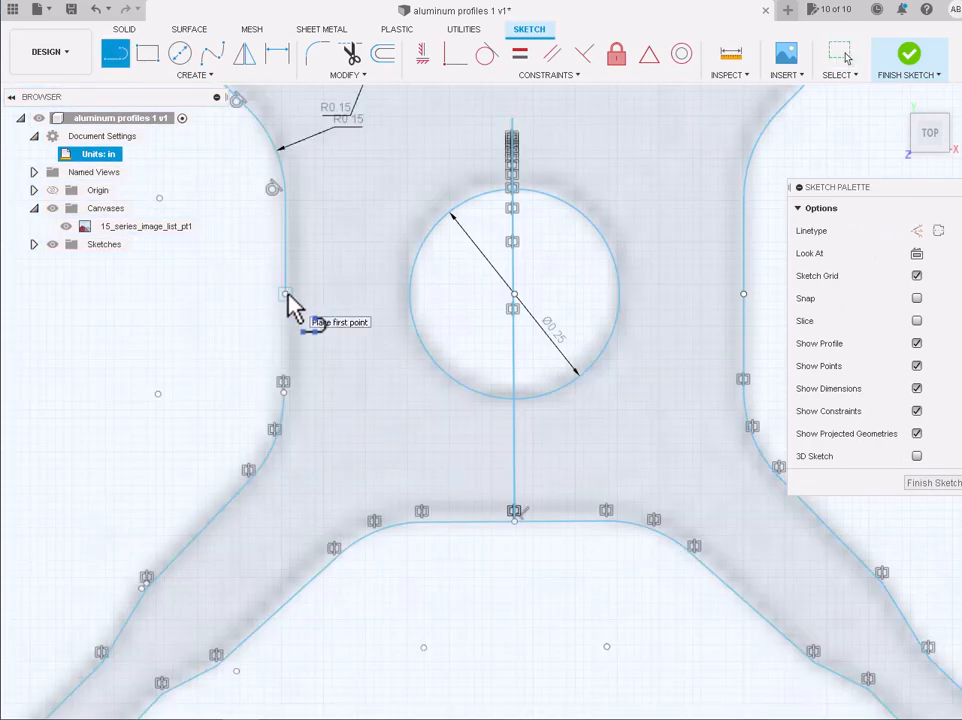
pyautogui.click(284, 392)
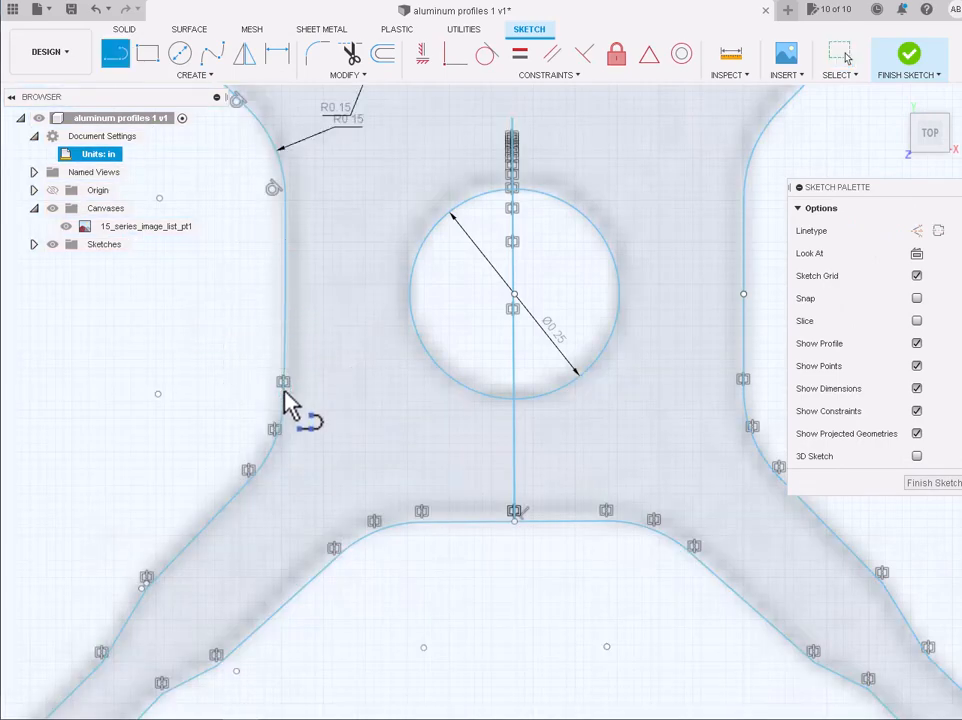
# - Draw the bottom cavity's lower edge as a line joining the lower ends of its two slanted sides
pyautogui.scroll(-6, 284, 392)
pyautogui.scroll(3, 229, 618)
pyautogui.scroll(2, 229, 626)
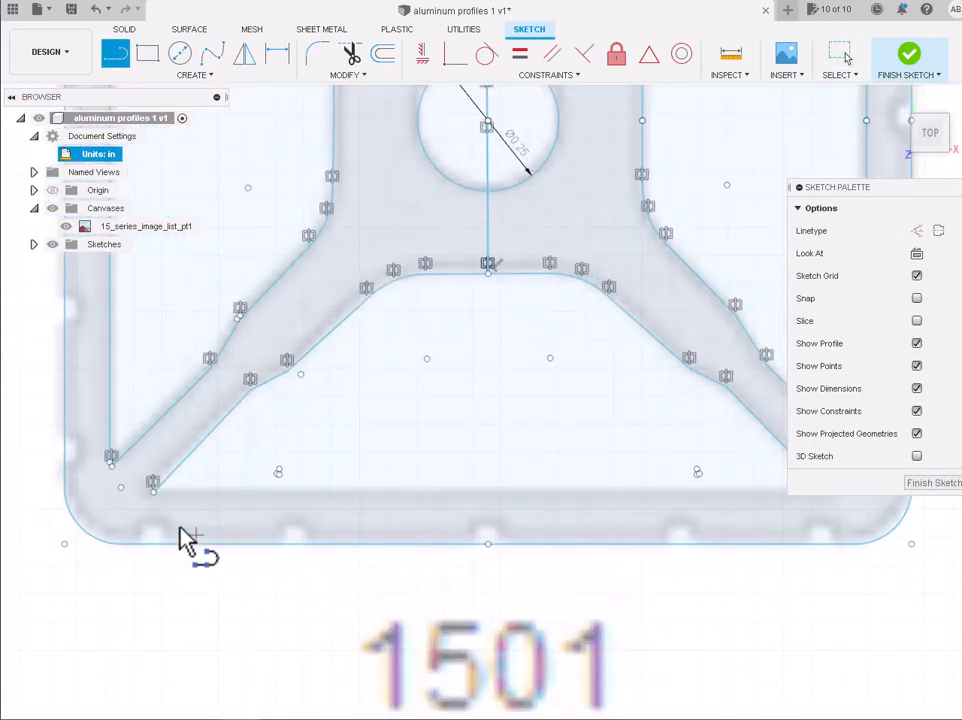
pyautogui.click(154, 489)
pyautogui.scroll(-3, 656, 535)
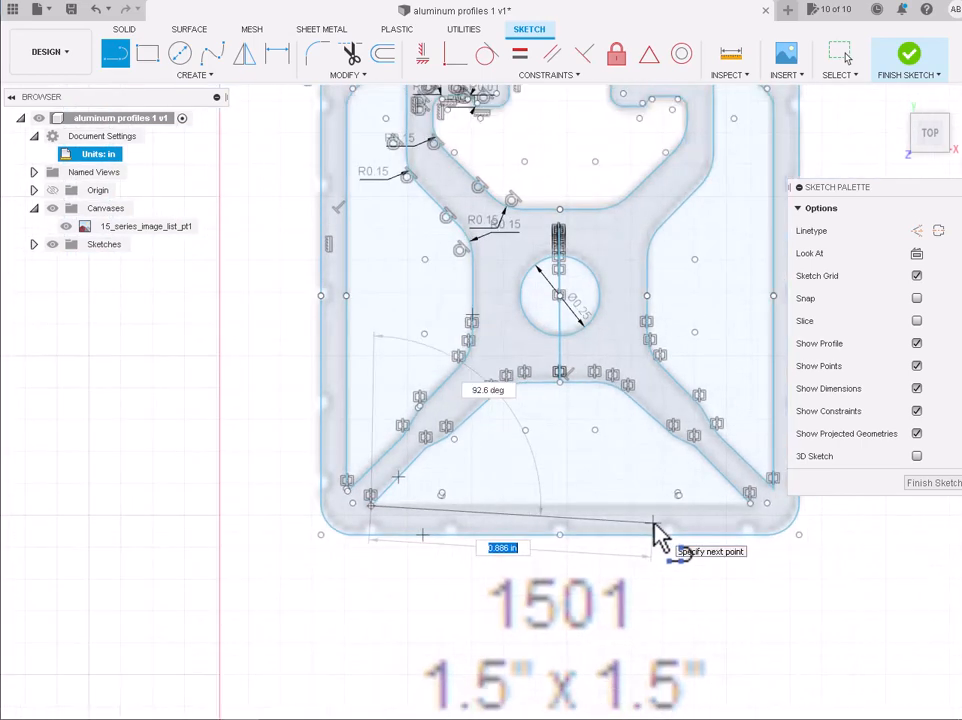
pyautogui.click(754, 512)
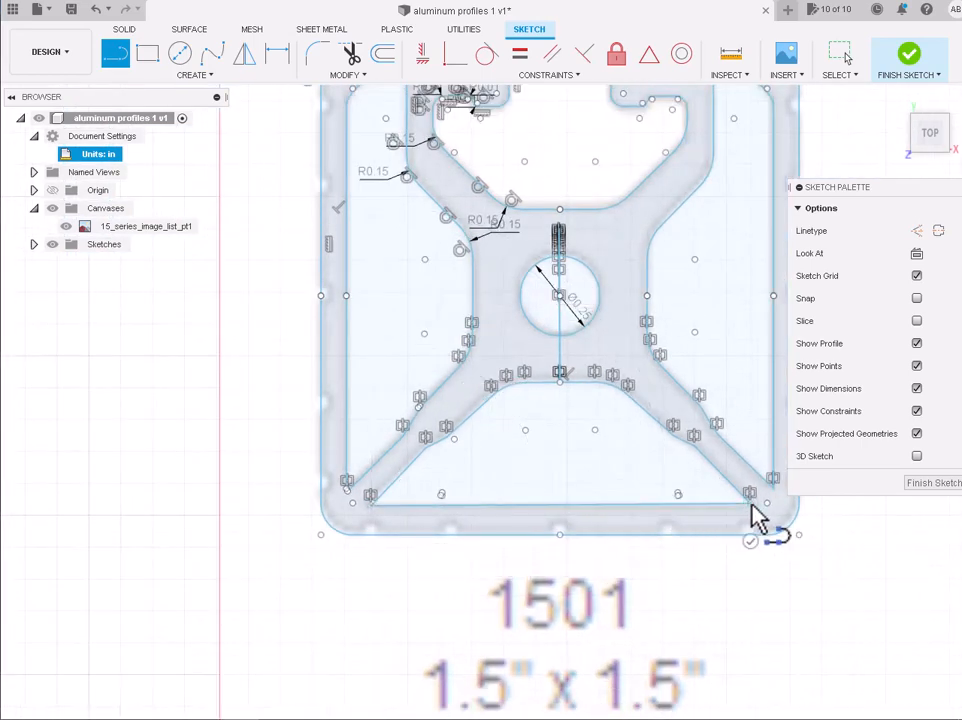
pyautogui.press('Escape')
# - Finish the sketch and test-select the profile's wall region to check that every cavity is closed
pyautogui.scroll(-2, 590, 645)
pyautogui.scroll(-2, 687, 586)
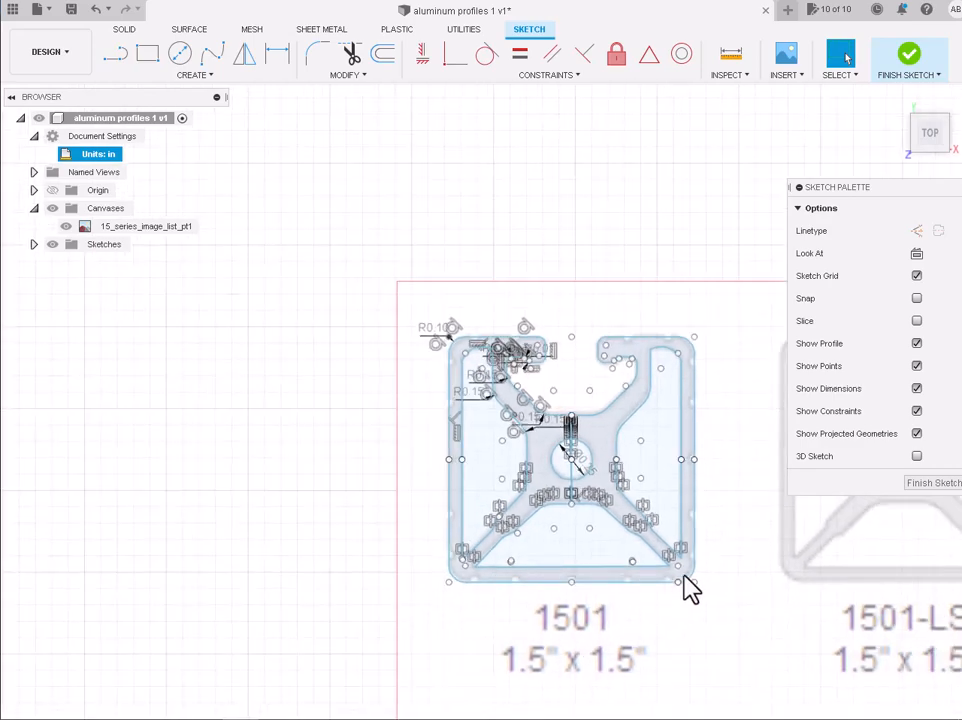
pyautogui.scroll(3, 767, 554)
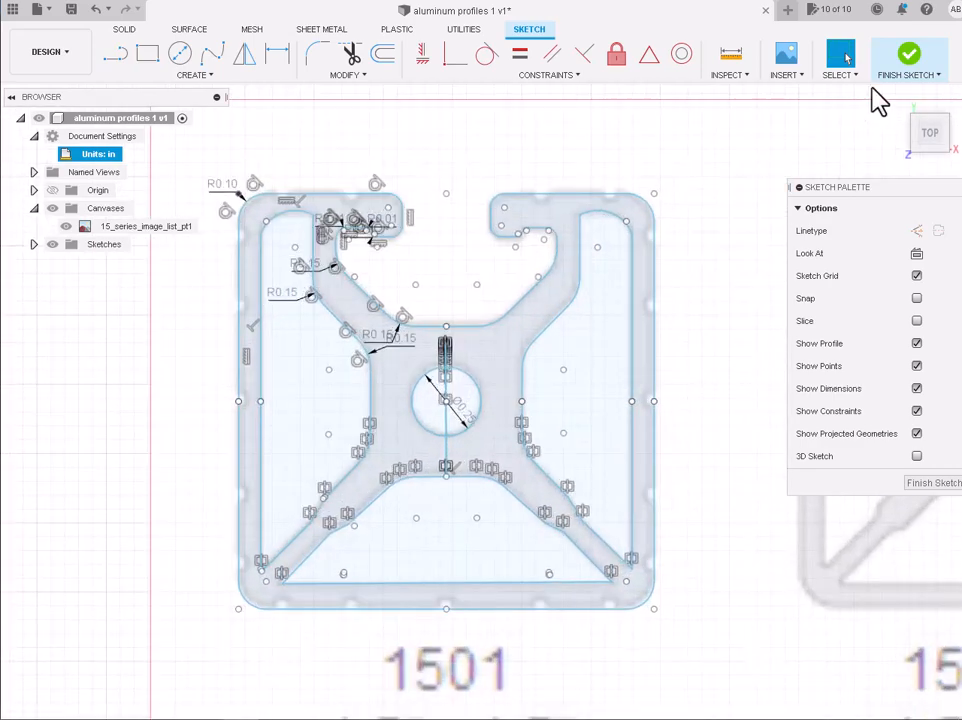
pyautogui.click(911, 60)
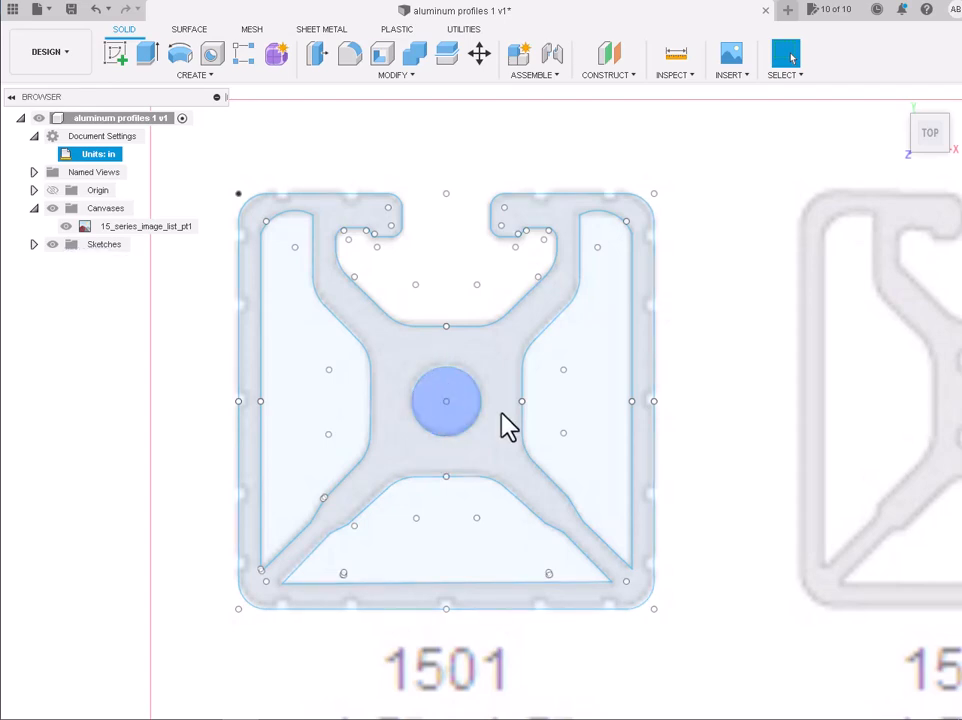
pyautogui.click(494, 369)
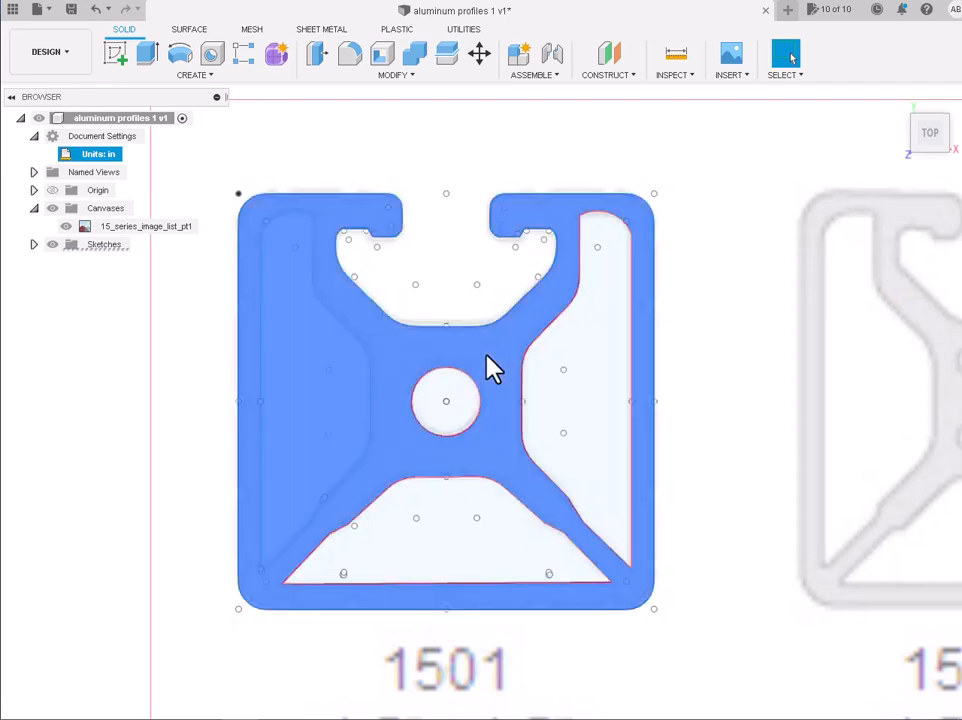
pyautogui.scroll(1, 487, 355)
pyautogui.click(93, 412)
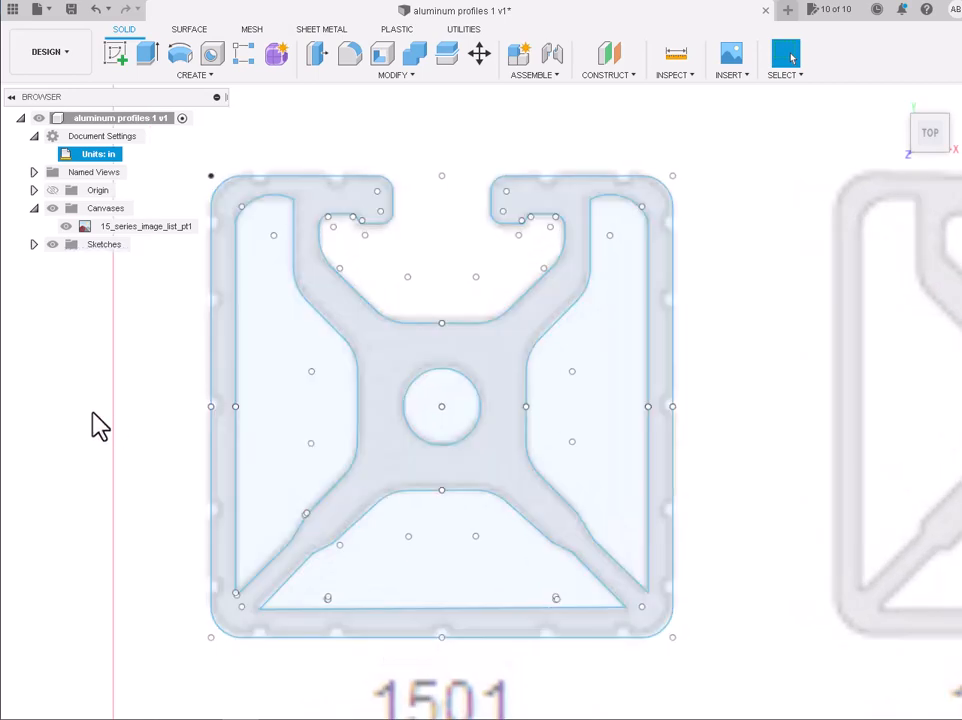
# - Close the left cavity's lower corner by moving the slanted edge's endpoint onto the lower end of the outer vertical edge
pyautogui.scroll(-1, 174, 612)
pyautogui.scroll(6, 245, 575)
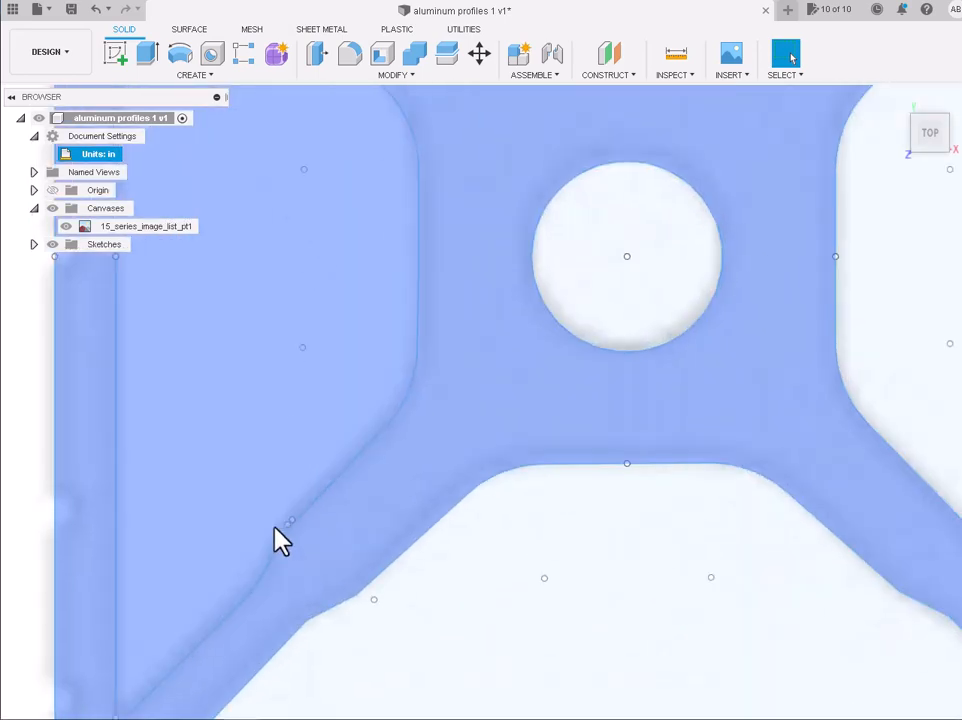
pyautogui.scroll(5, 286, 530)
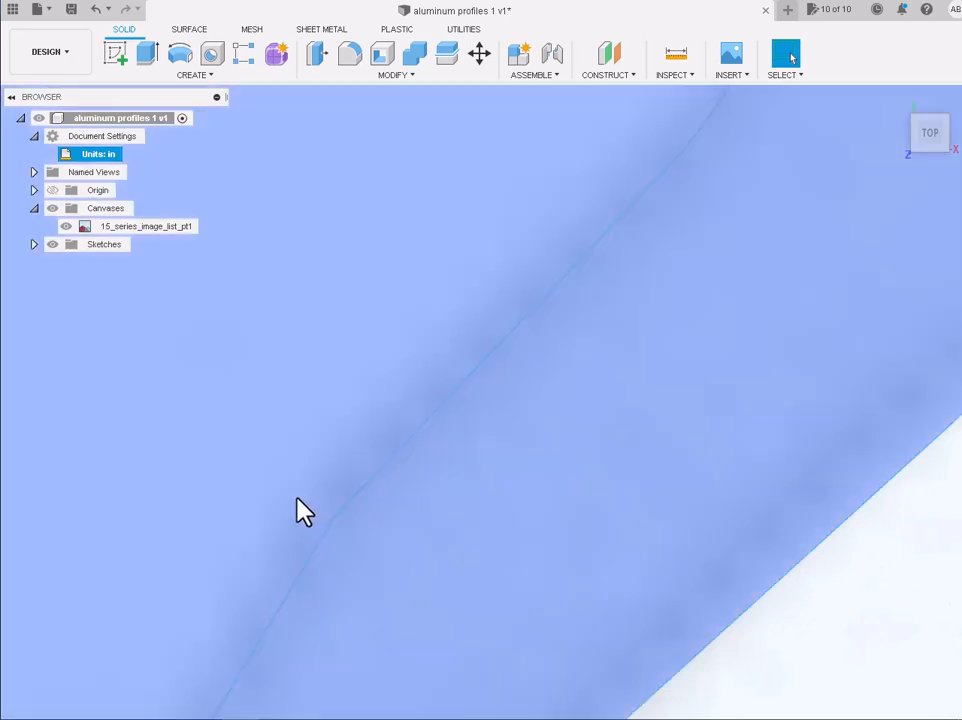
pyautogui.click(297, 500)
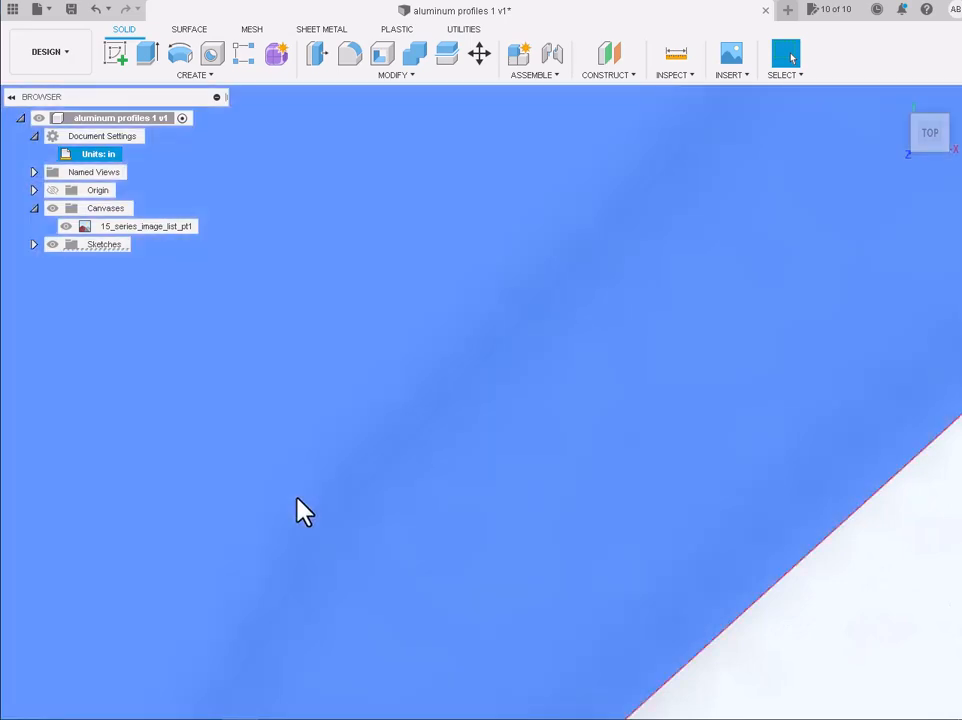
pyautogui.scroll(-8, 304, 512)
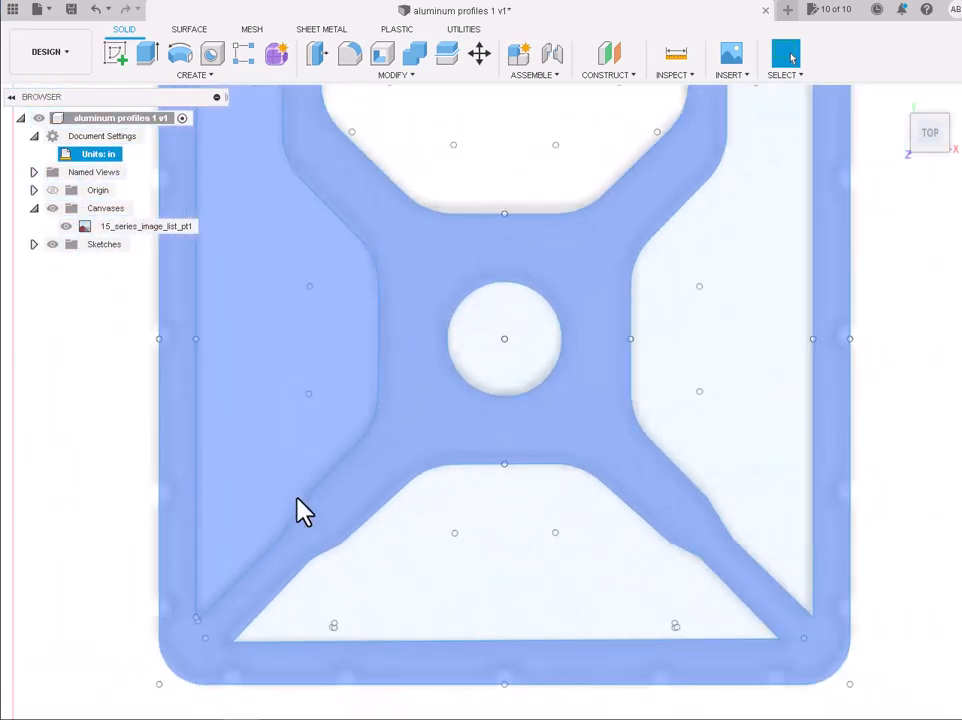
pyautogui.scroll(-3, 302, 511)
pyautogui.scroll(6, 238, 655)
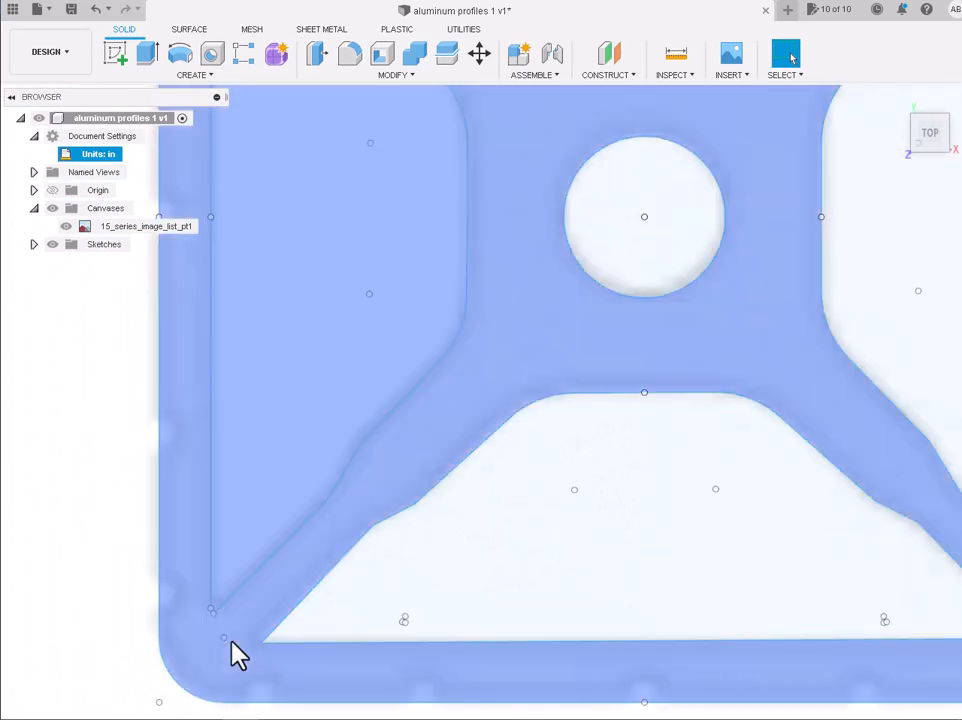
pyautogui.scroll(8, 232, 645)
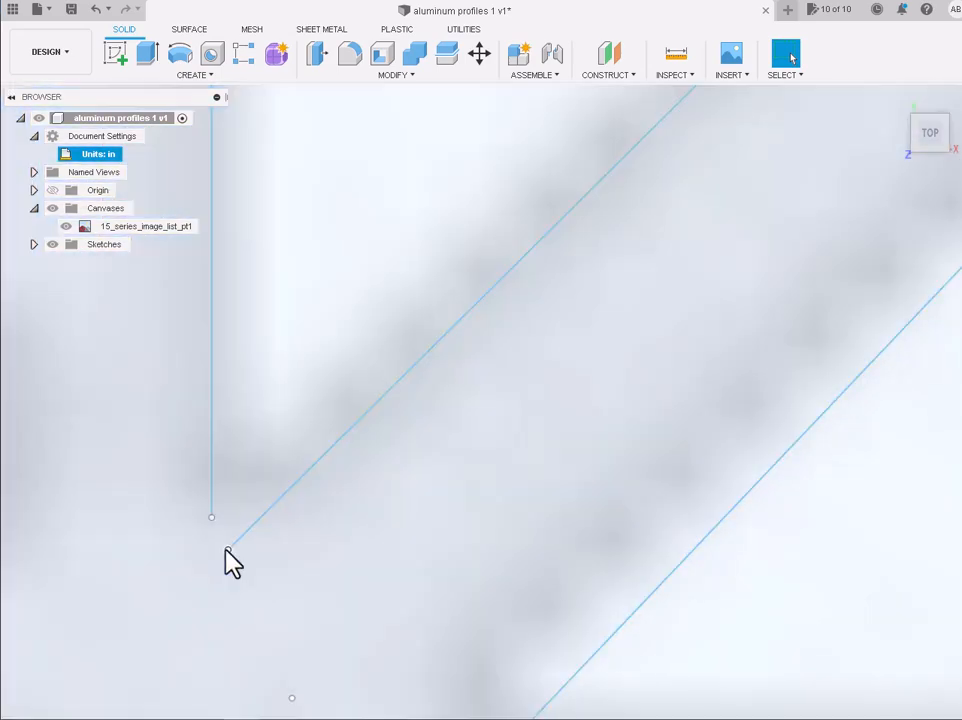
pyautogui.moveTo(228, 550); pyautogui.dragTo(211, 518)
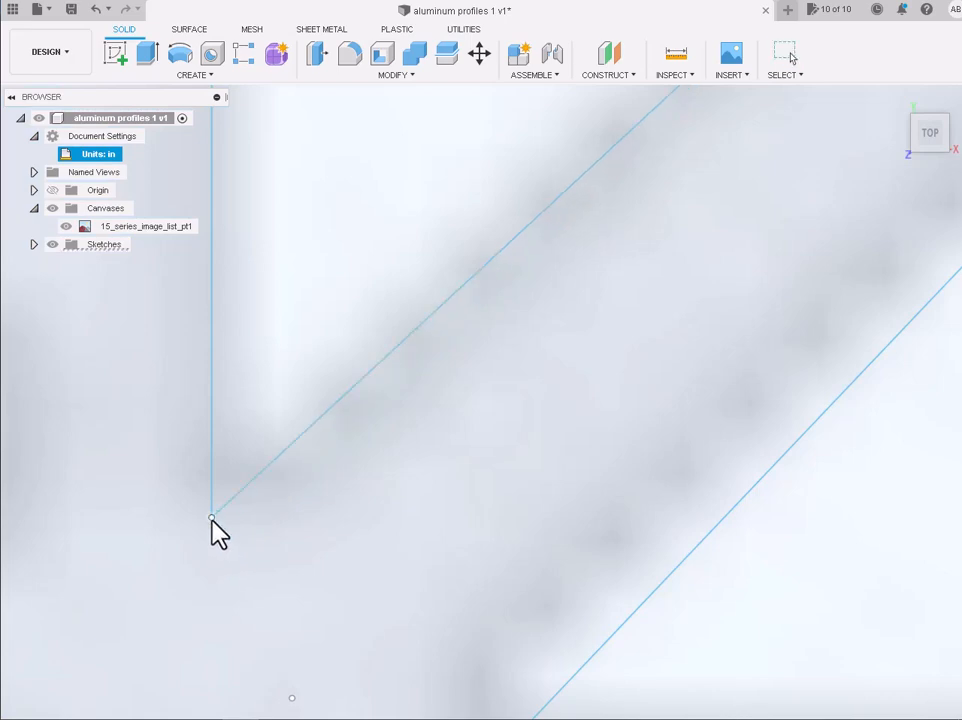
# - Extrude the 1501 profile's wall region 1 in upward as a new body, leaving out the cavities and center hole
pyautogui.scroll(-10, 211, 522)
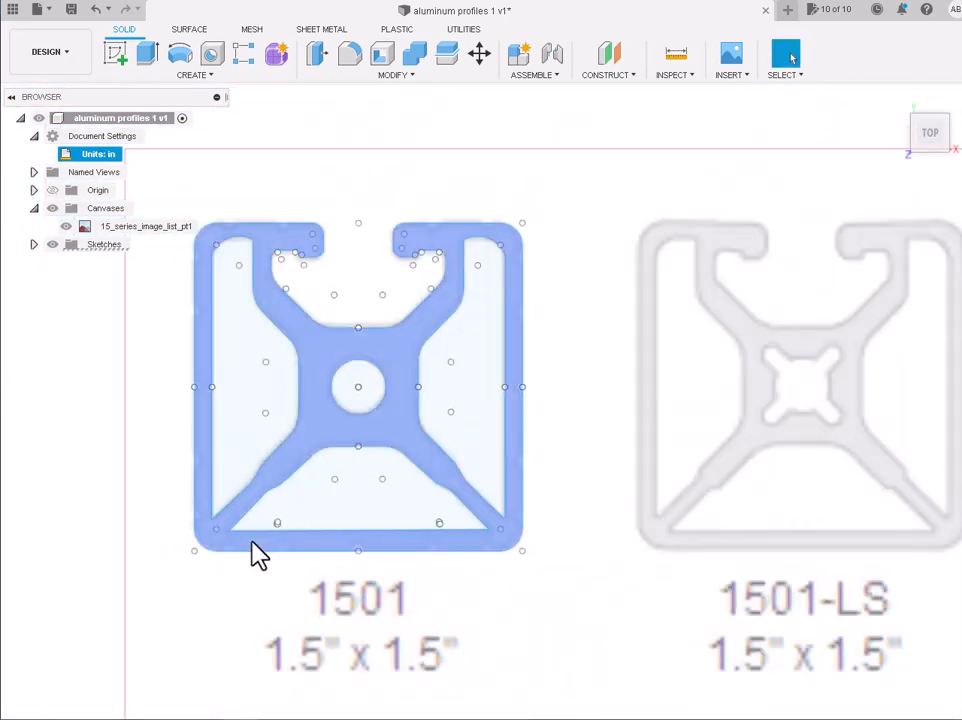
pyautogui.click(252, 545)
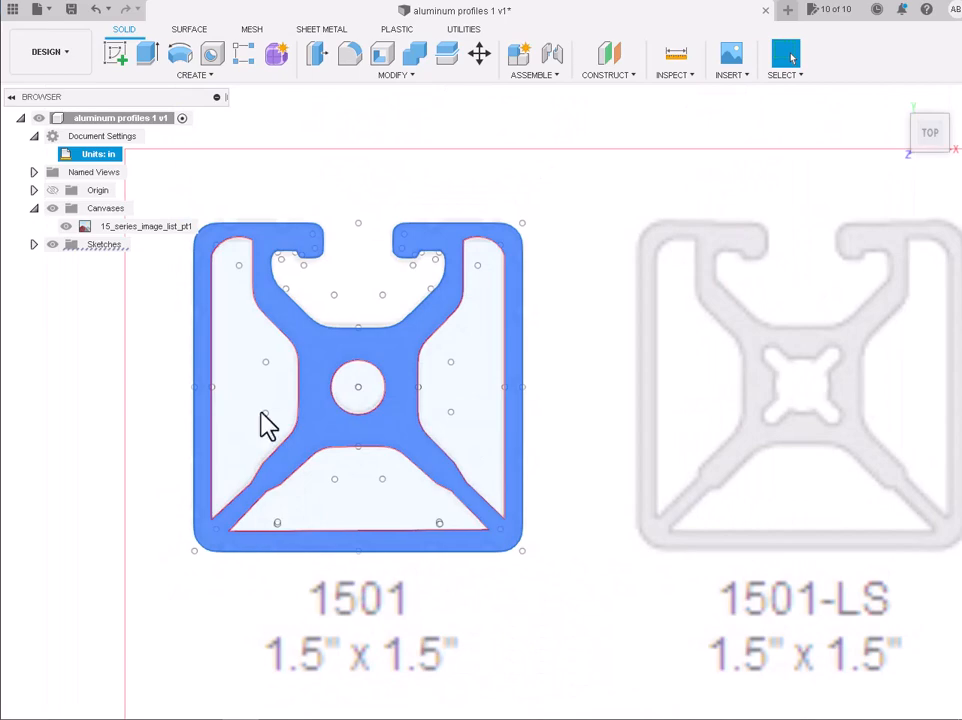
pyautogui.click(145, 54)
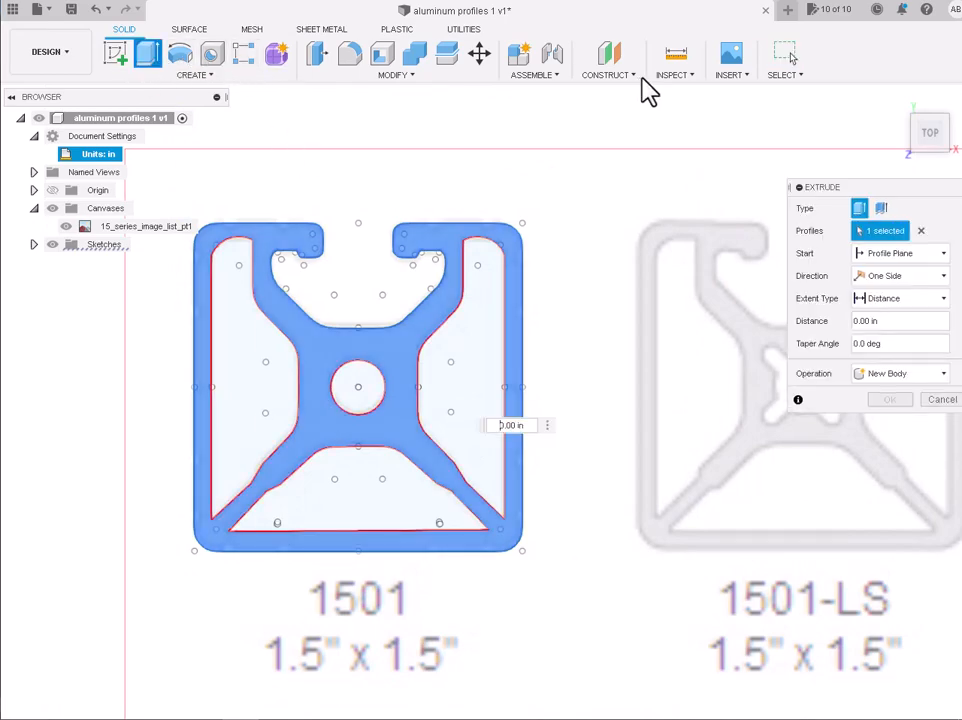
pyautogui.click(896, 101)
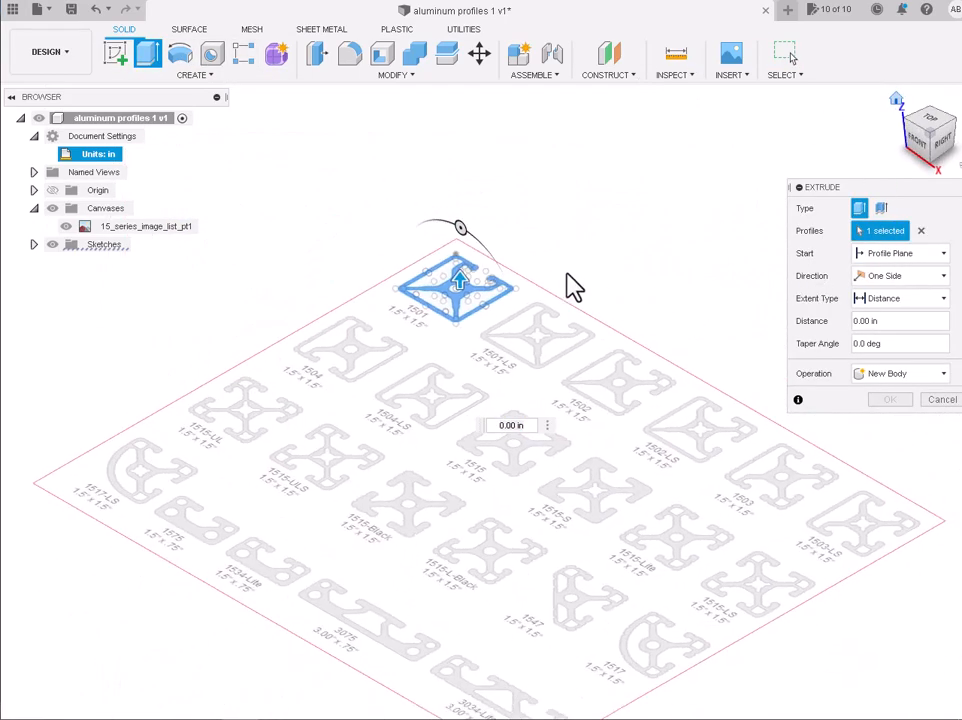
pyautogui.scroll(5, 455, 270)
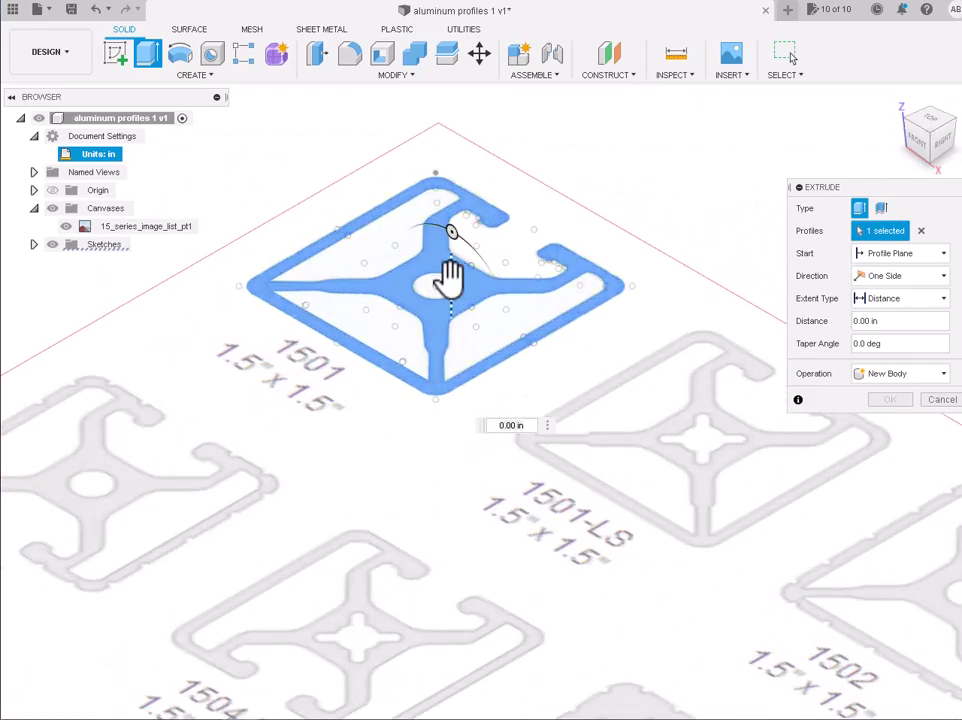
pyautogui.moveTo(450, 279); pyautogui.dragTo(435, 66)
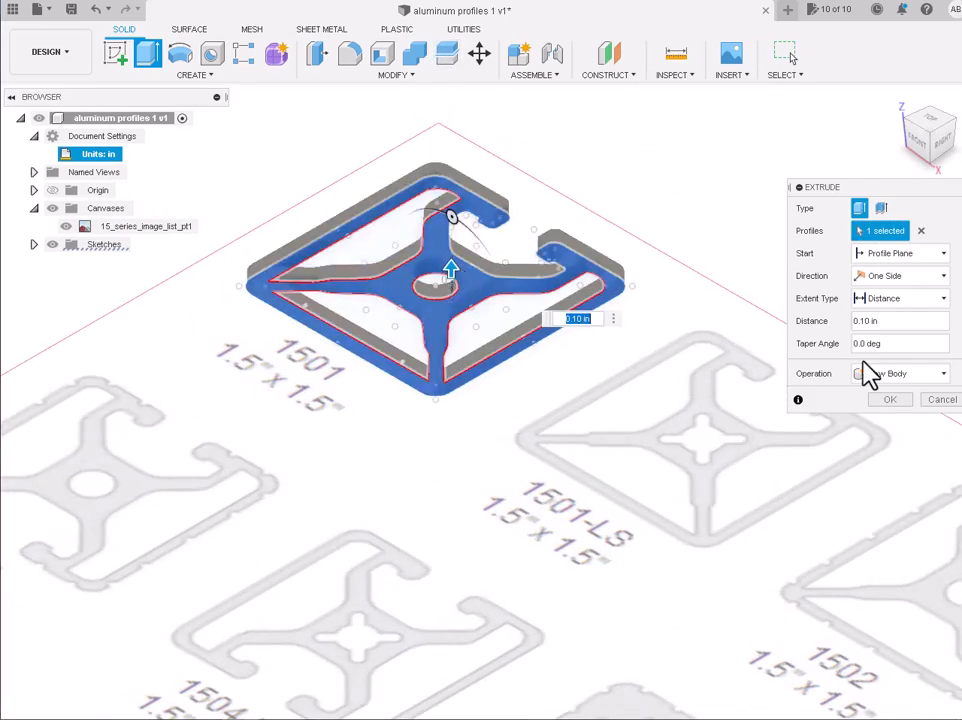
pyautogui.write('1')
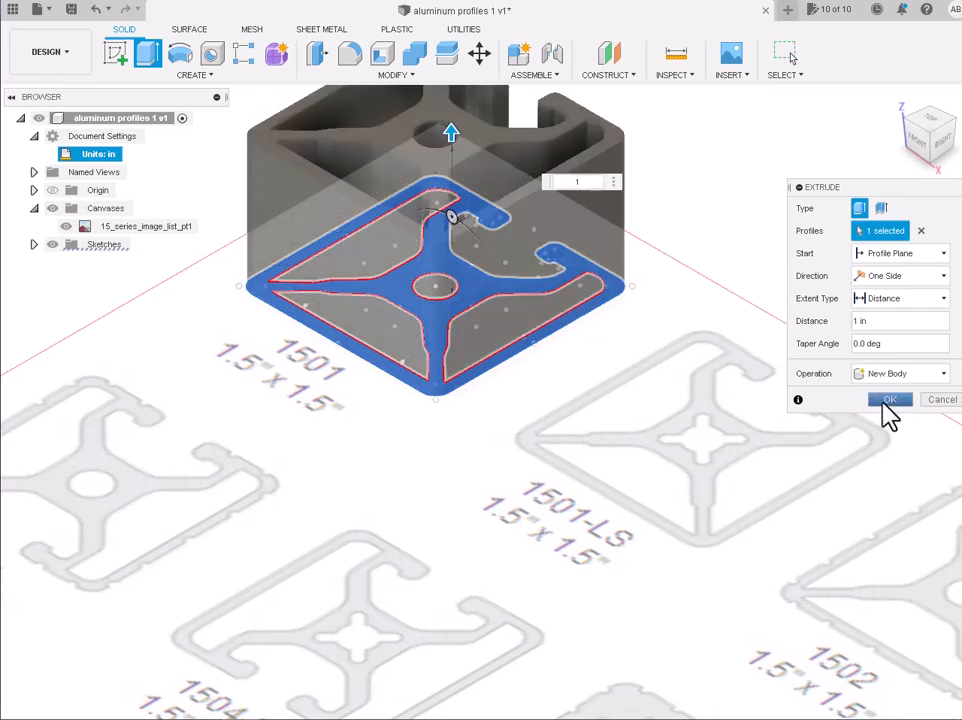
pyautogui.click(887, 401)
# - Hide the 15_series_image_list_pt1 canvas so only the extruded body shows
pyautogui.scroll(-5, 288, 550)
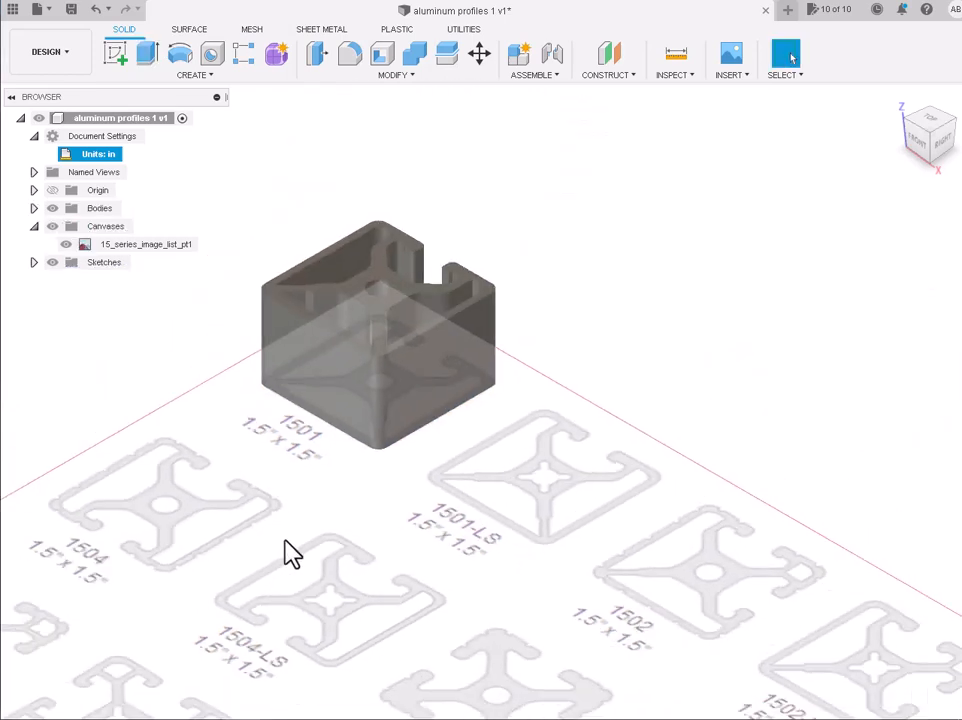
pyautogui.click(66, 244)
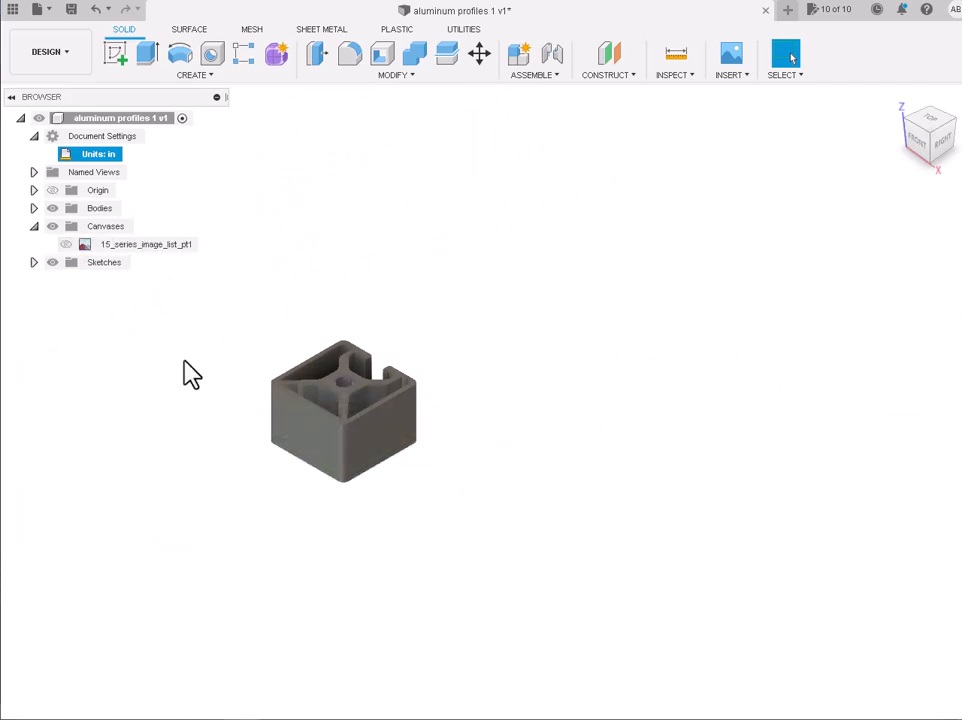
pyautogui.scroll(5, 264, 333)
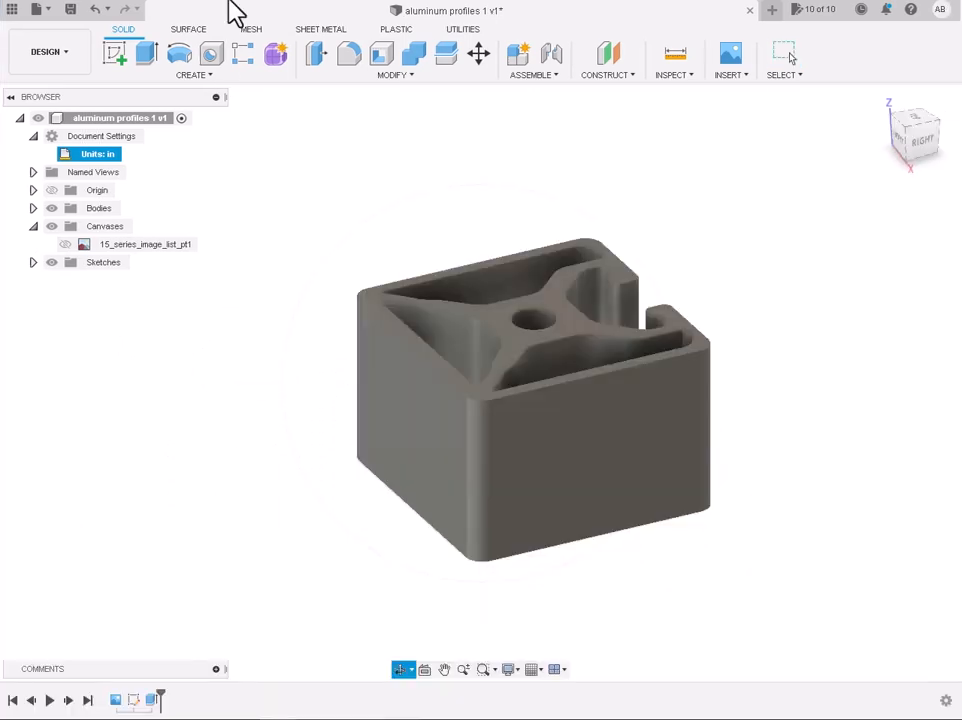
# - Examine the extruded profile body from several angles, including the home view
pyautogui.moveTo(342, 349); pyautogui.dragTo(371, 401)
pyautogui.scroll(-4, 366, 360)
pyautogui.scroll(5, 170, 198)
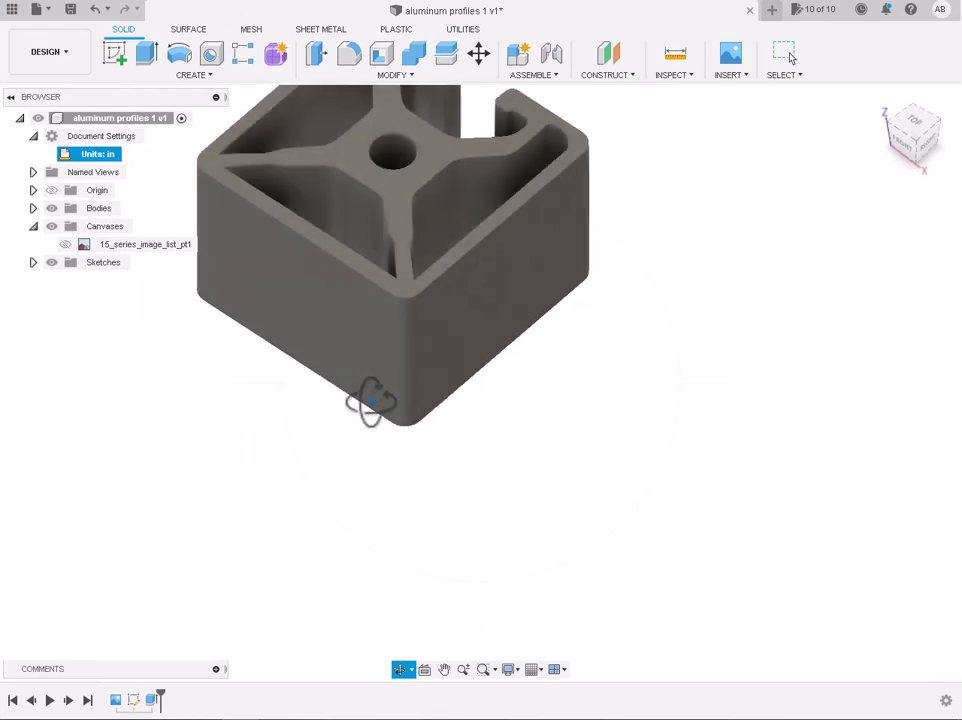
pyautogui.scroll(3, 368, 366)
pyautogui.scroll(-6, 350, 253)
pyautogui.moveTo(311, 180); pyautogui.dragTo(313, 140)
pyautogui.scroll(-2, 314, 140)
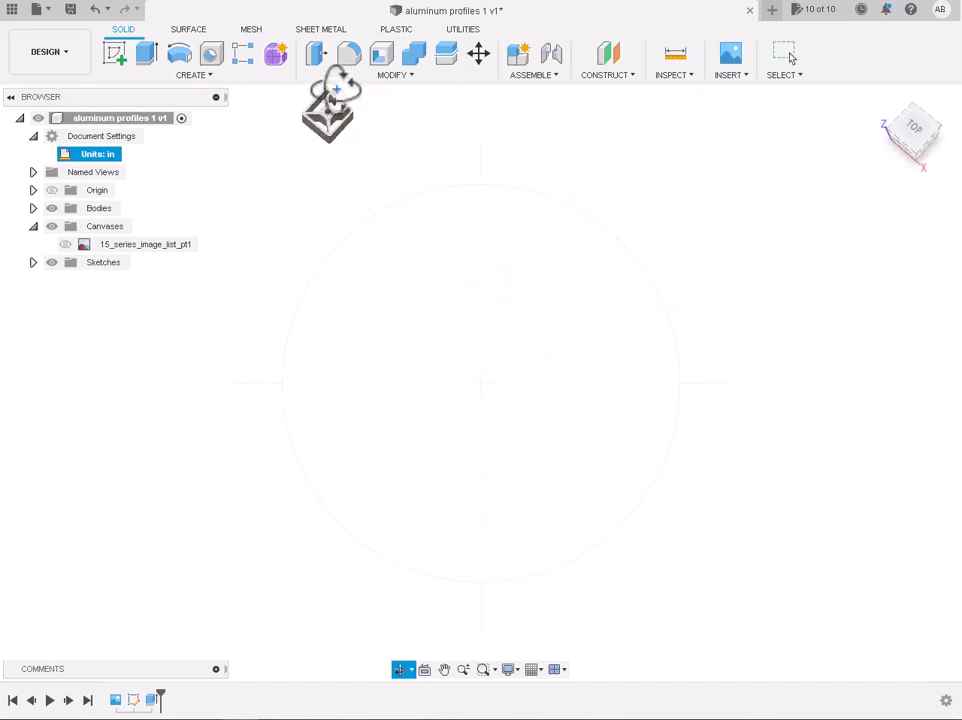
pyautogui.moveTo(345, 115); pyautogui.dragTo(423, 232, button='middle')
pyautogui.scroll(3, 423, 217)
pyautogui.scroll(8, 410, 228)
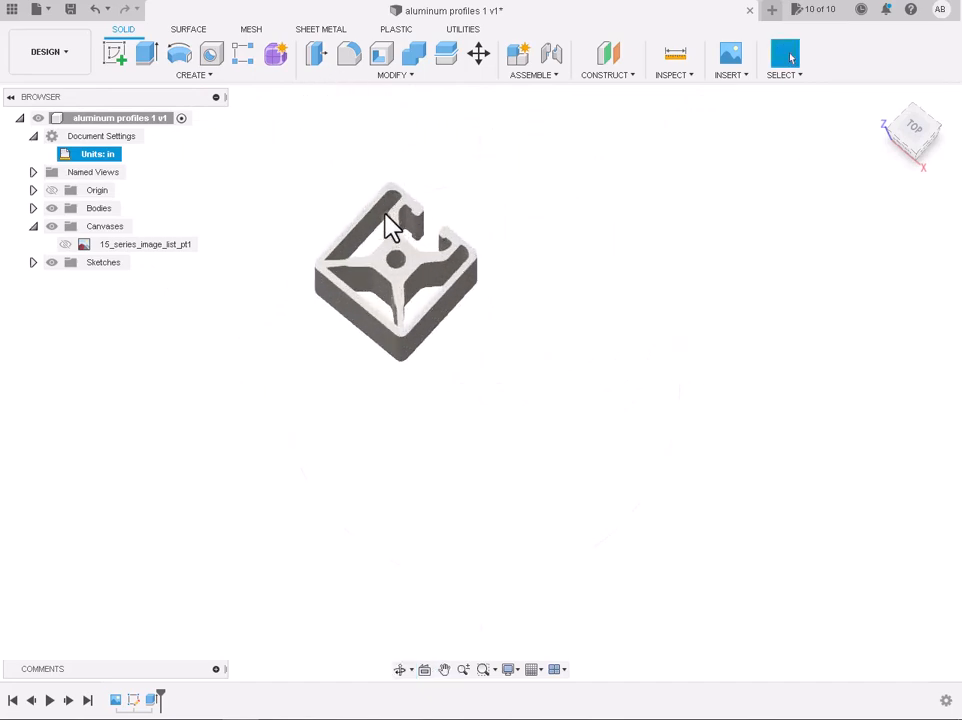
pyautogui.click(400, 669)
pyautogui.moveTo(419, 563); pyautogui.dragTo(324, 444)
pyautogui.moveTo(534, 556); pyautogui.dragTo(617, 571)
pyautogui.scroll(3, 617, 571)
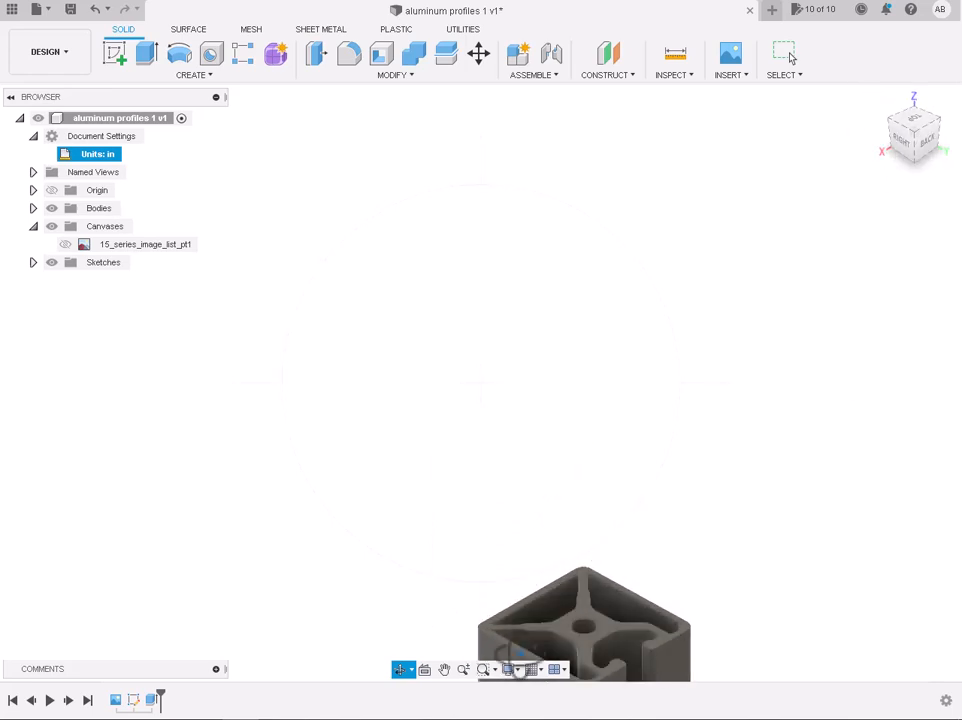
pyautogui.click(444, 669)
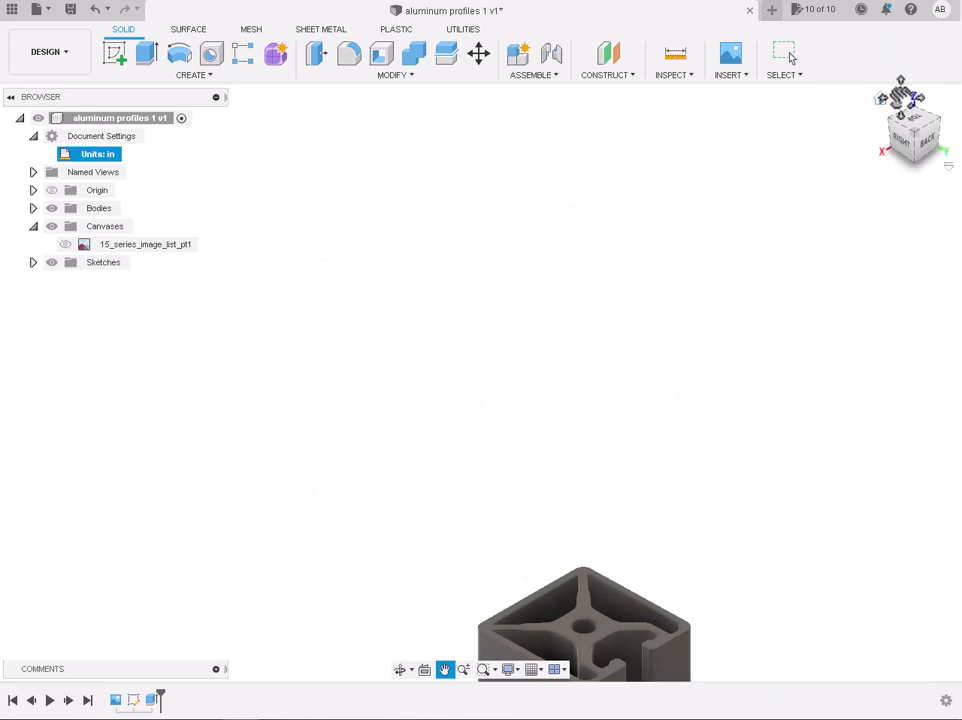
pyautogui.click(887, 101)
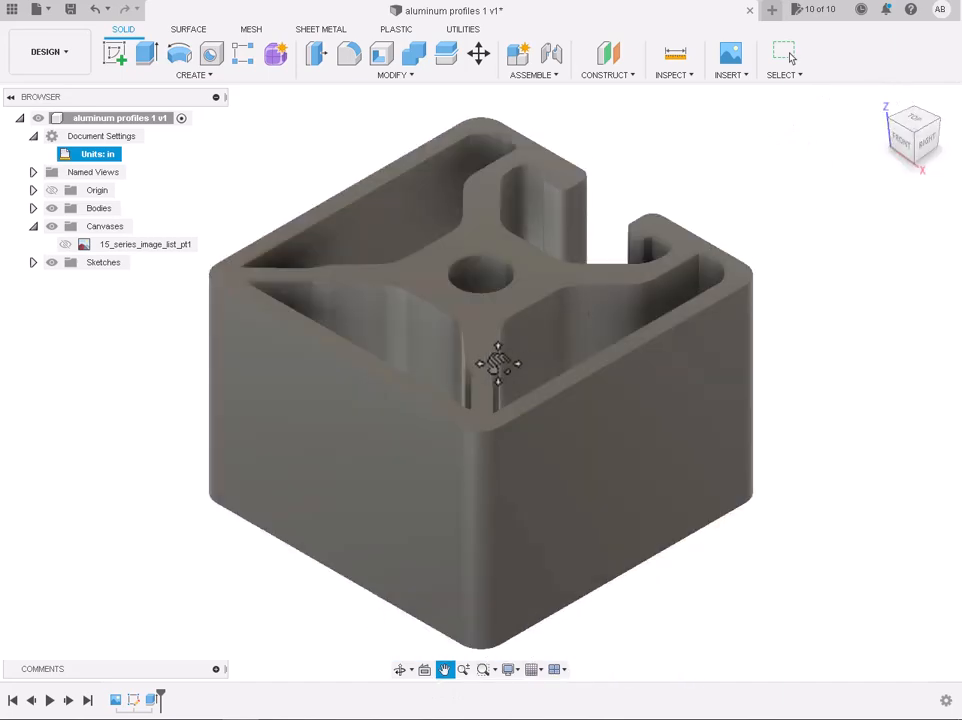
pyautogui.click(400, 669)
pyautogui.moveTo(365, 477); pyautogui.dragTo(429, 509)
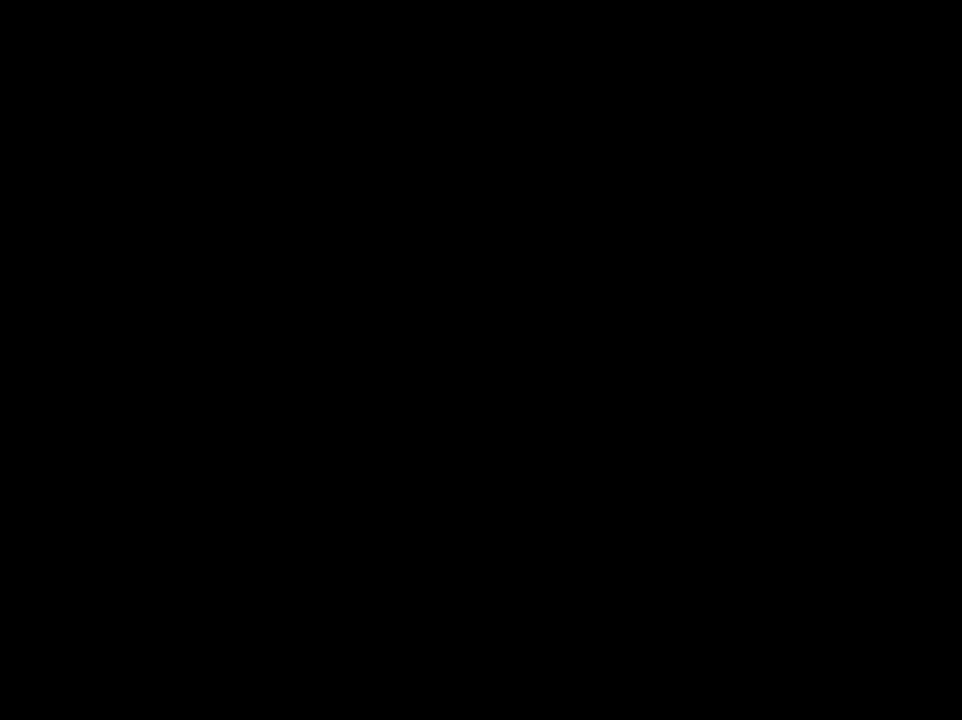